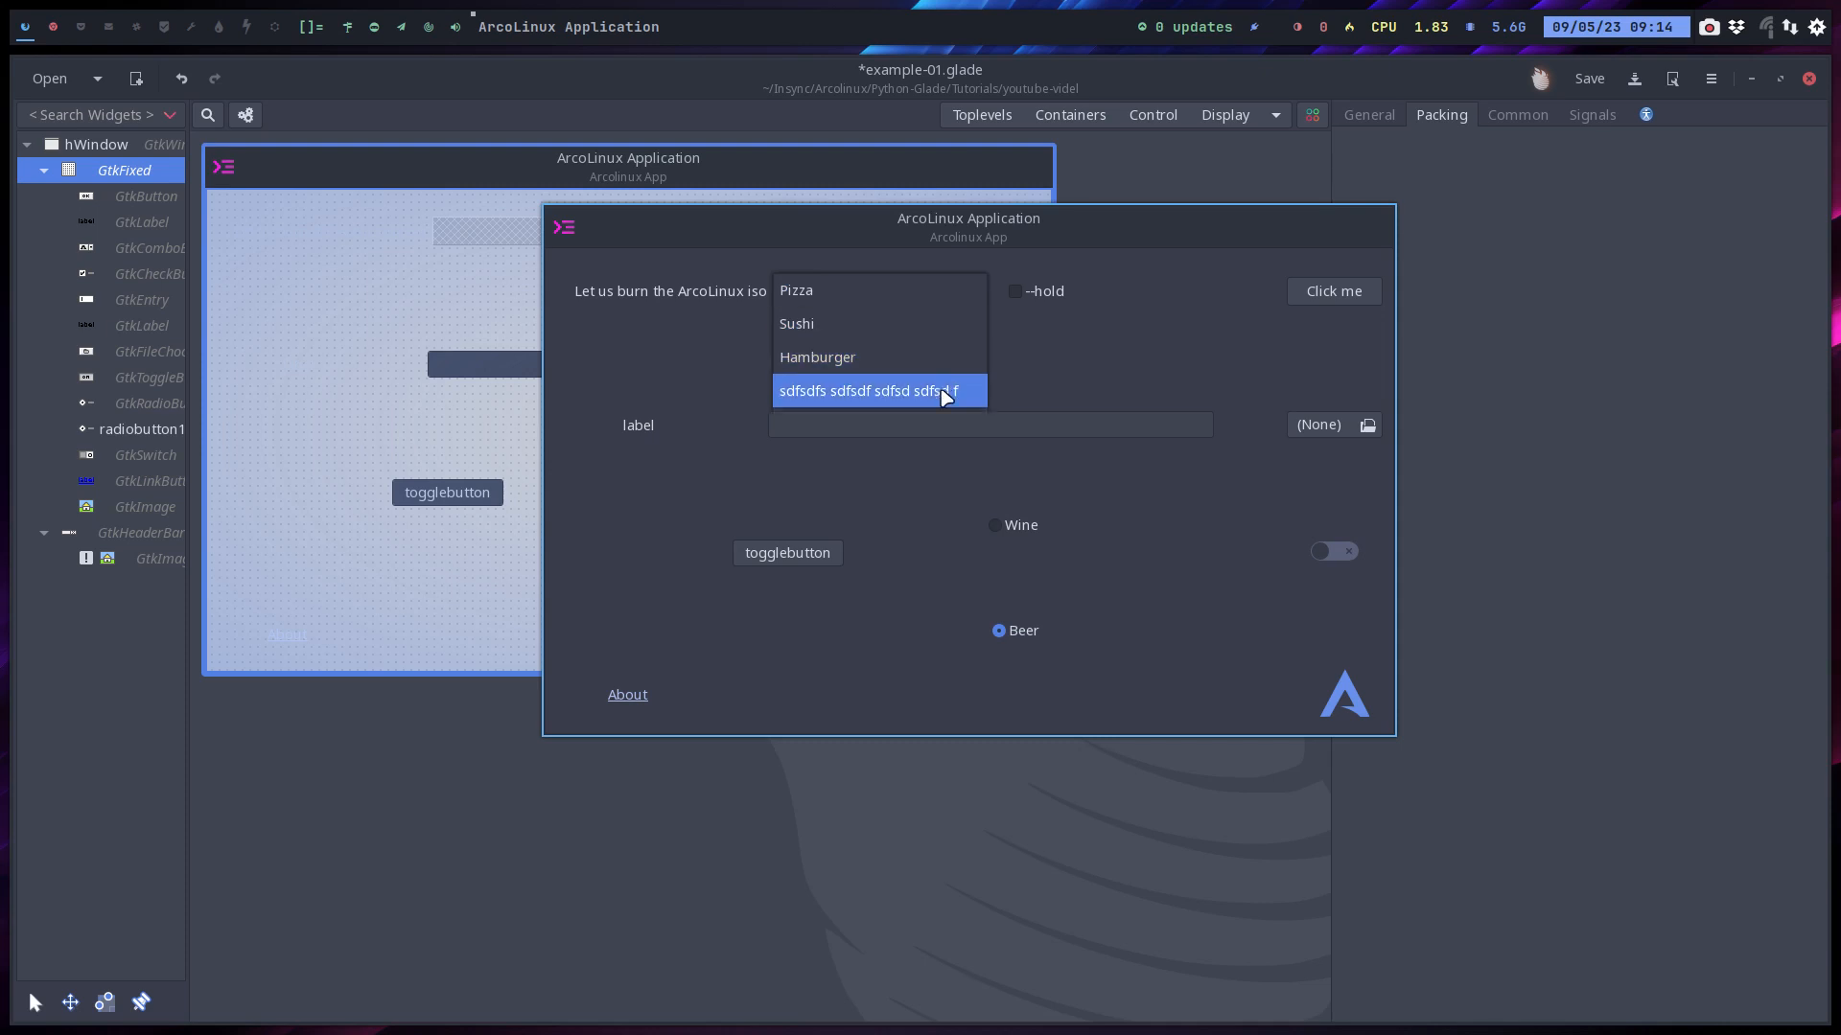
Try out the combo box, button, text entry, file chooser, toggle, Wine option and switch in the example-01 preview, and close it
{"action": "left_click", "coordinate": [1133, 370]}
{"action": "left_click", "coordinate": [1339, 299]}
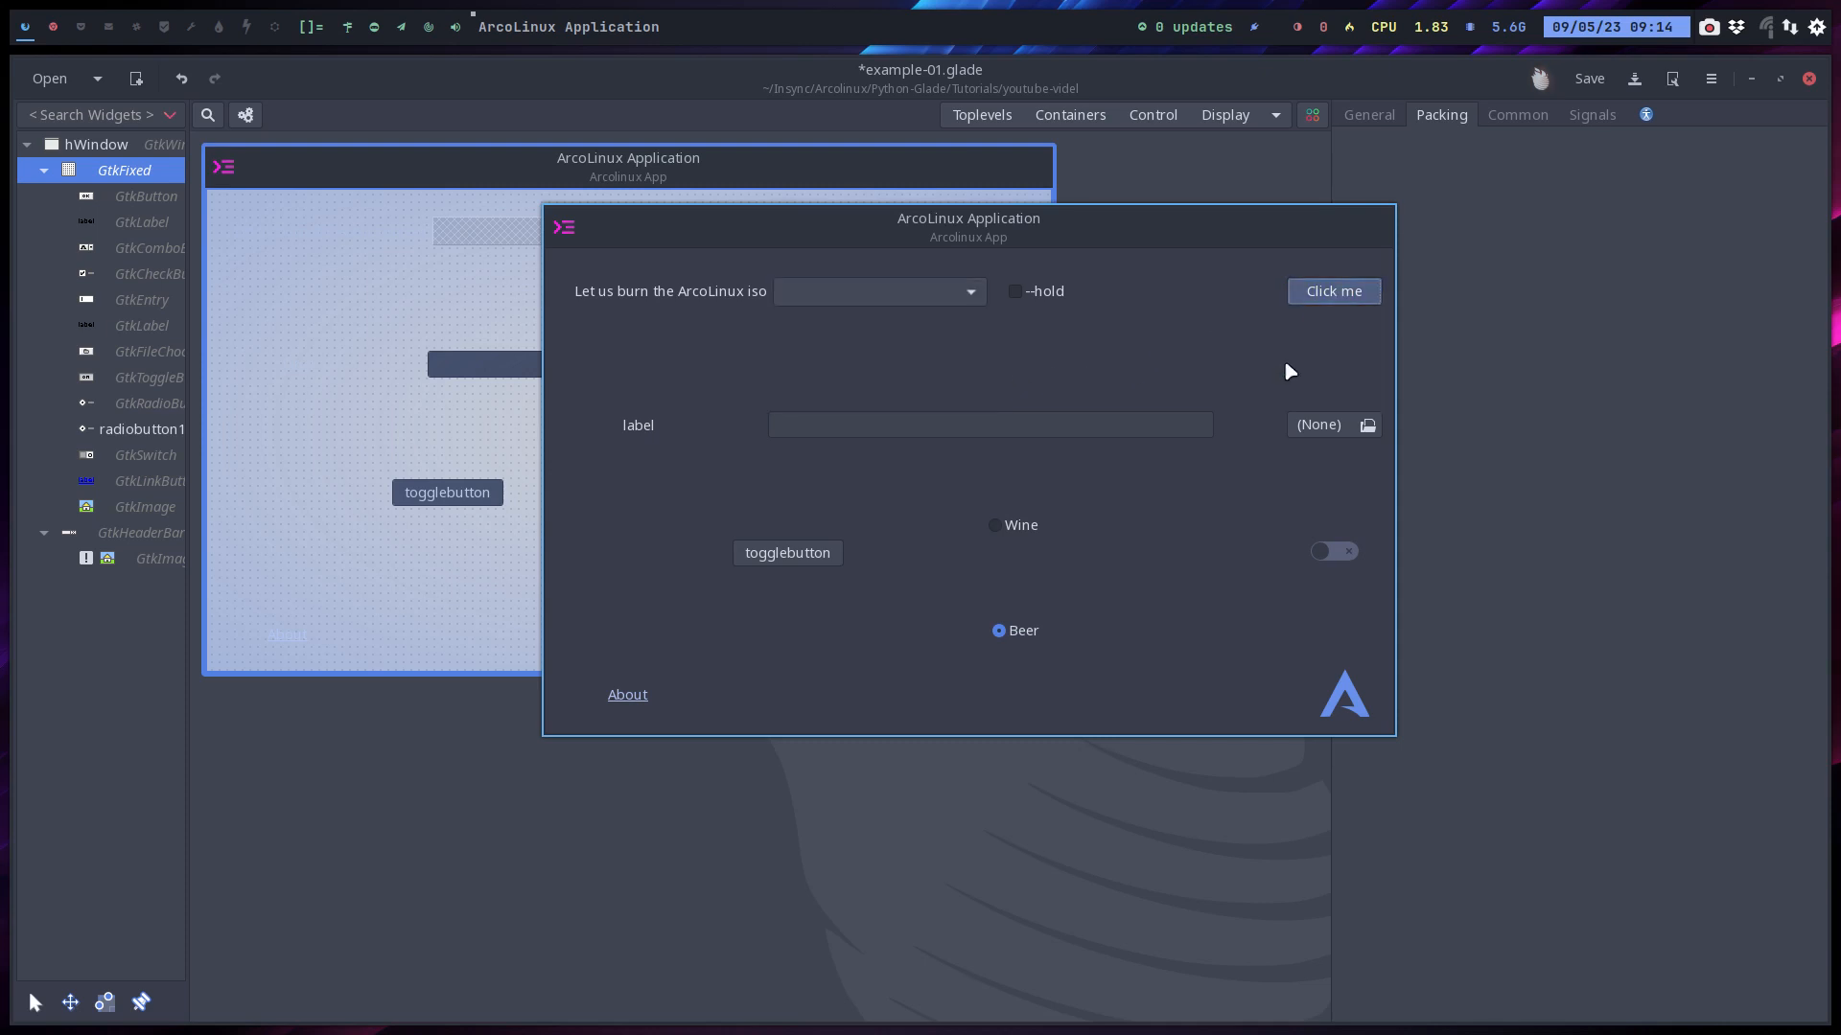
{"action": "left_click", "coordinate": [1190, 415]}
{"action": "type", "text": "arcolinux"}
{"action": "left_click", "coordinate": [1332, 426]}
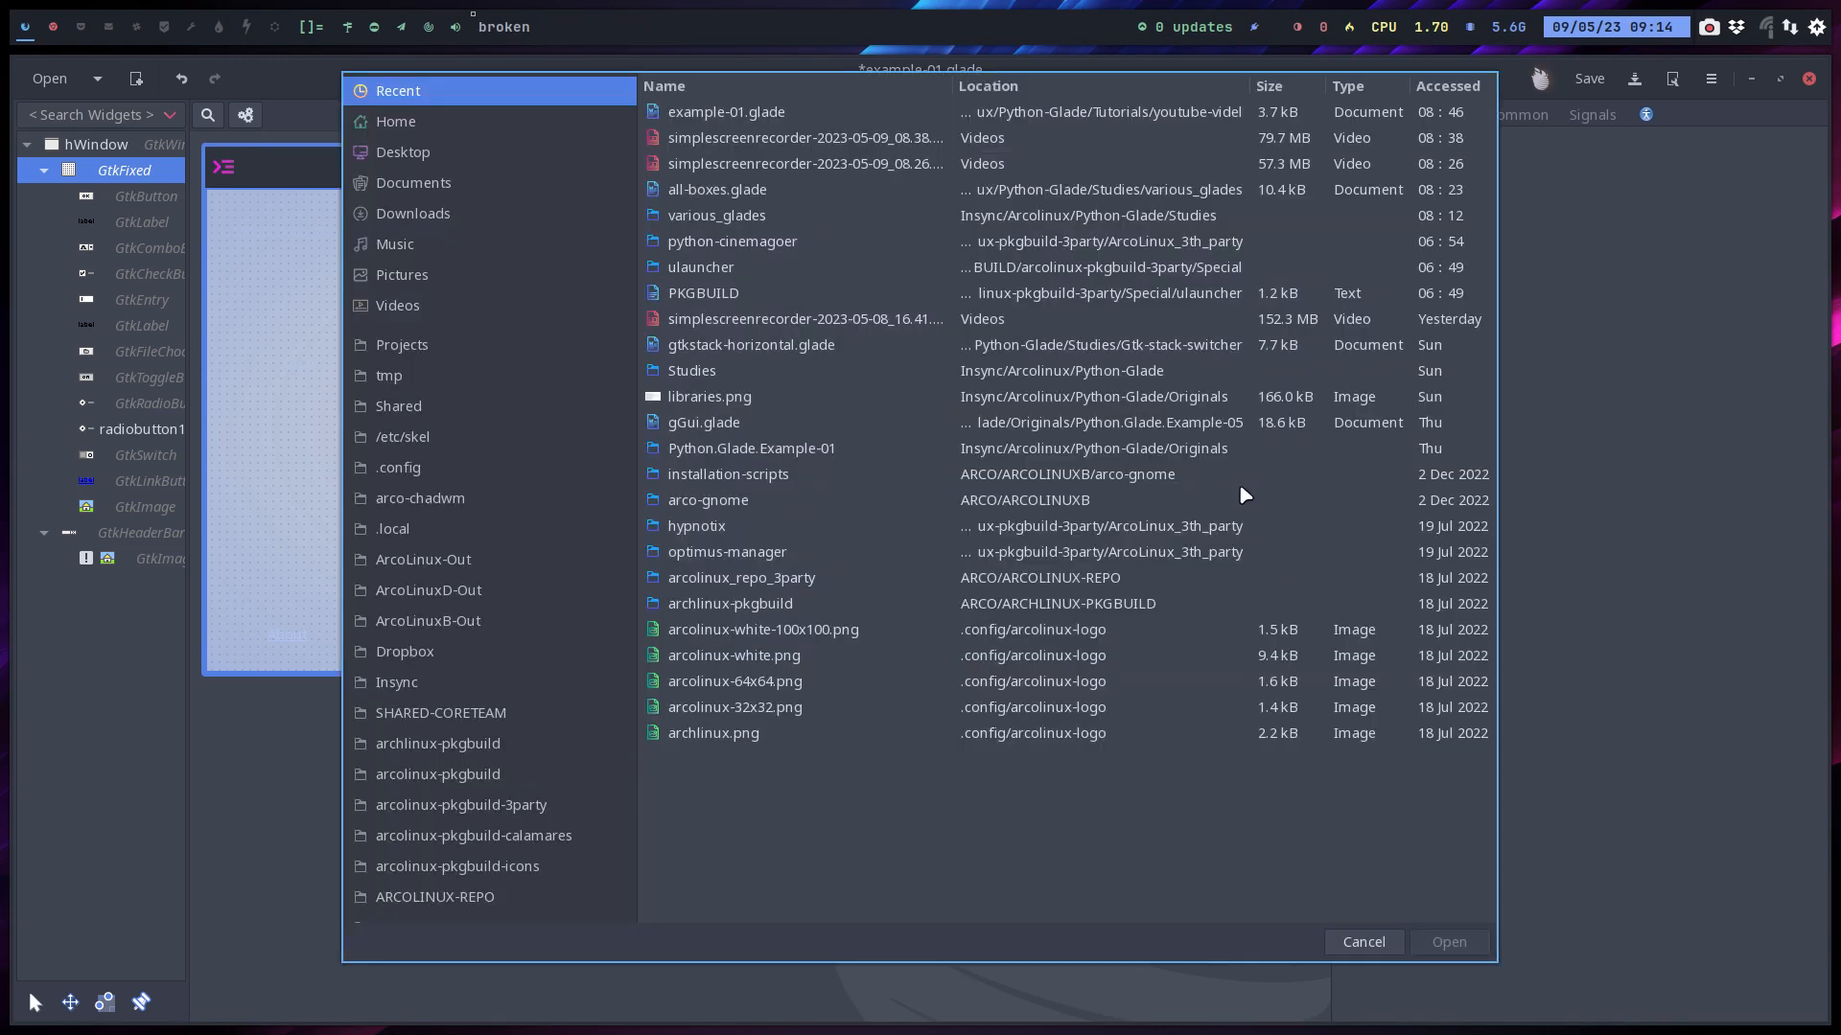
{"action": "left_click", "coordinate": [1363, 943]}
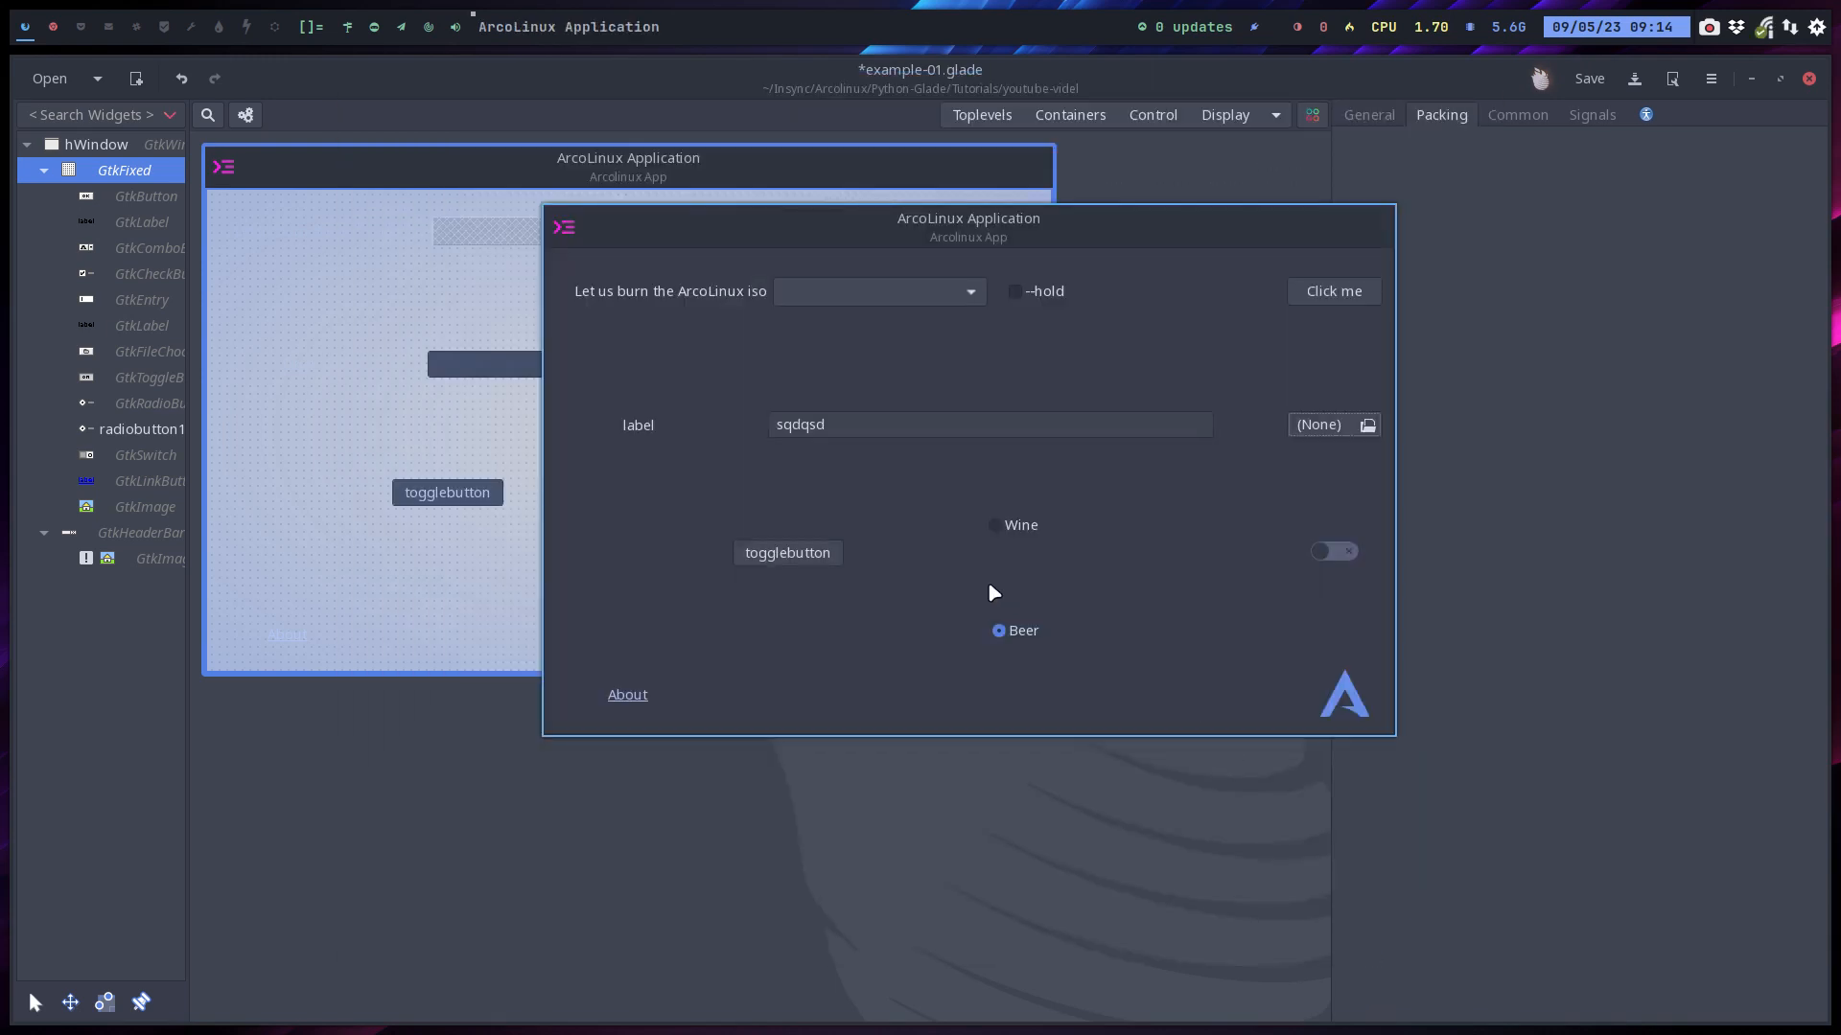
{"action": "left_click", "coordinate": [803, 554]}
{"action": "left_click", "coordinate": [994, 527]}
{"action": "left_click", "coordinate": [1335, 554]}
{"action": "key", "text": "super+q"}
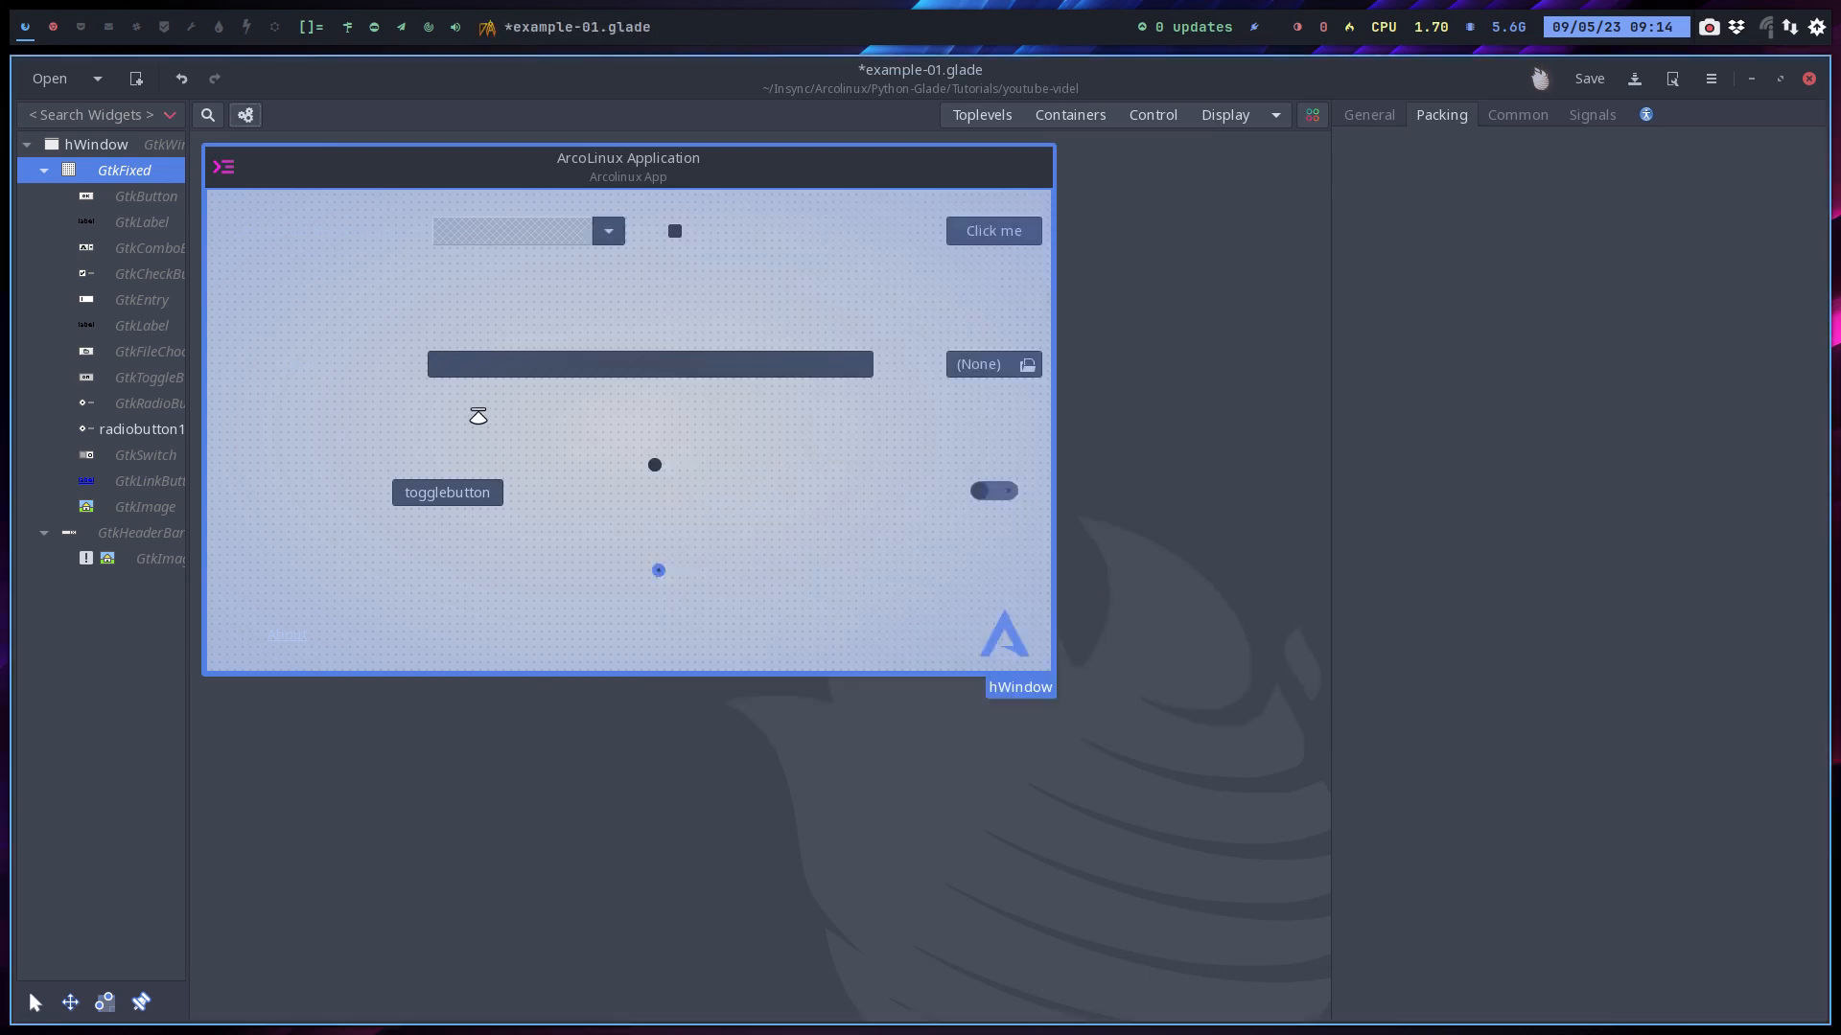
Create a new empty project and save the pending changes in the example-01 project
{"action": "left_click", "coordinate": [135, 79]}
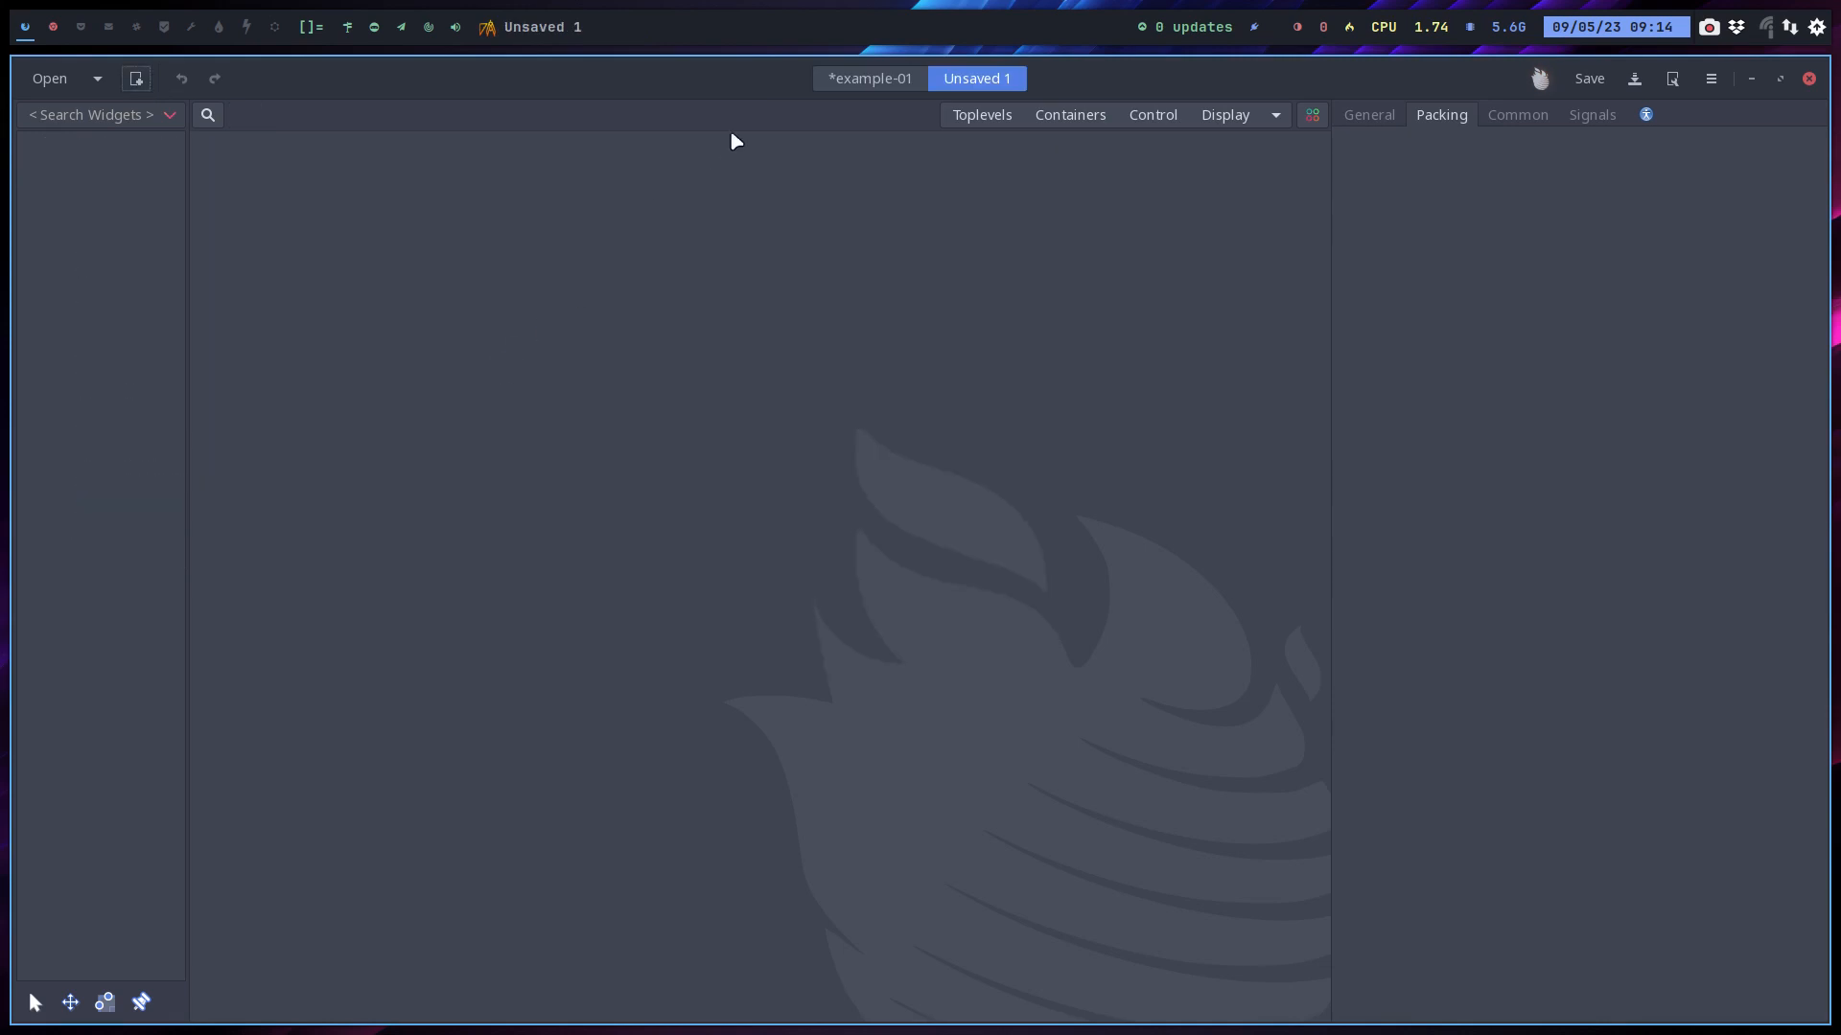
{"action": "left_click", "coordinate": [854, 76]}
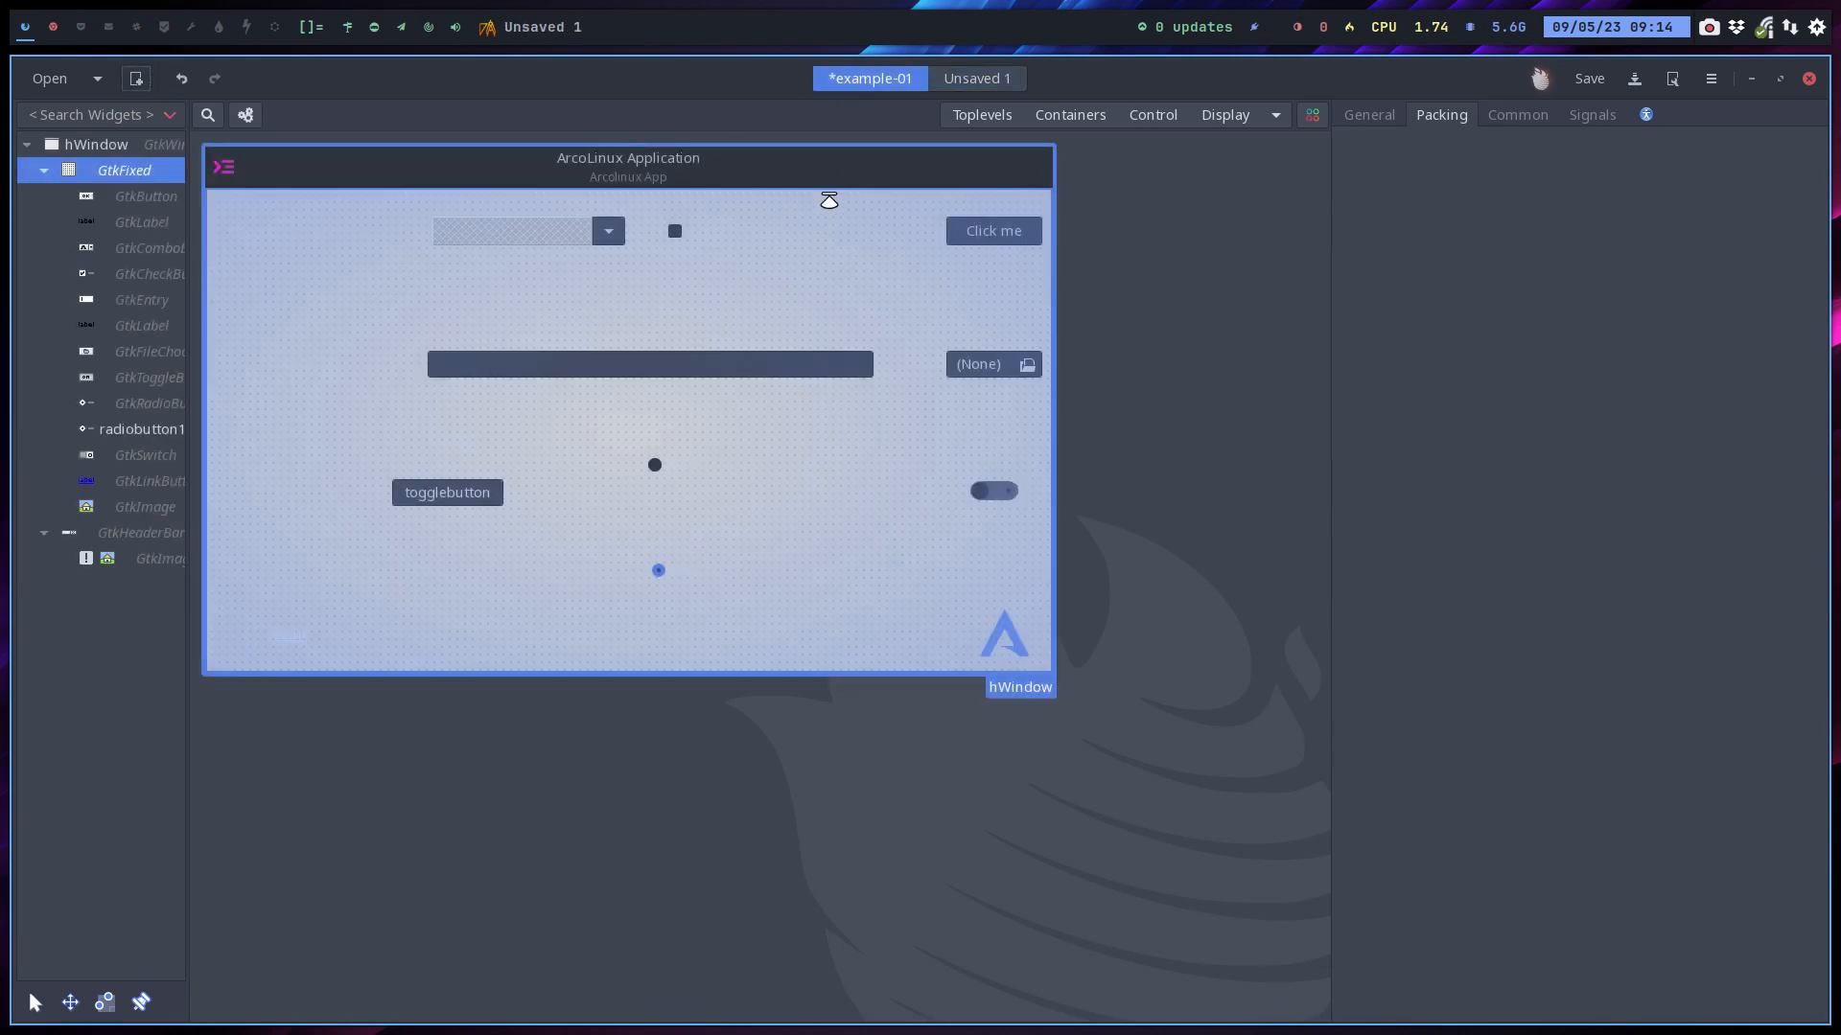
{"action": "key", "text": "ctrl+s"}
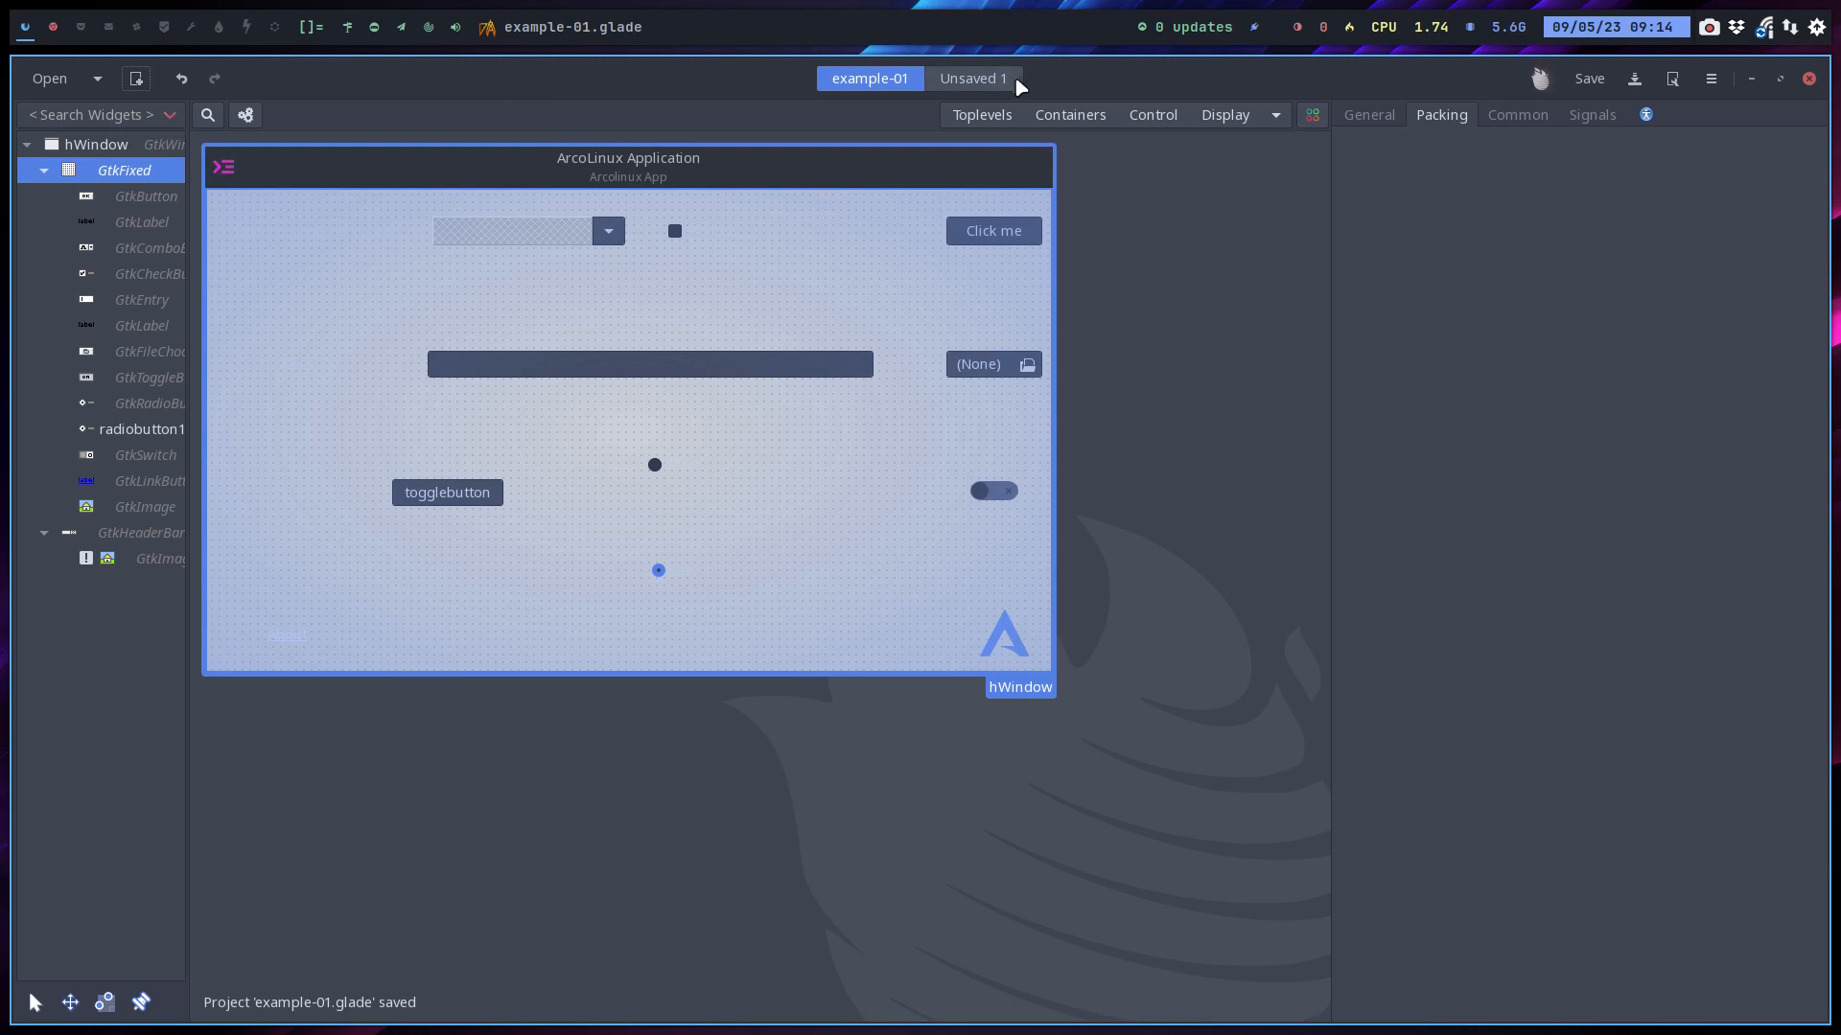
Save the new unsaved project as example-02 in the youtube-videl folder
{"action": "left_click", "coordinate": [956, 83]}
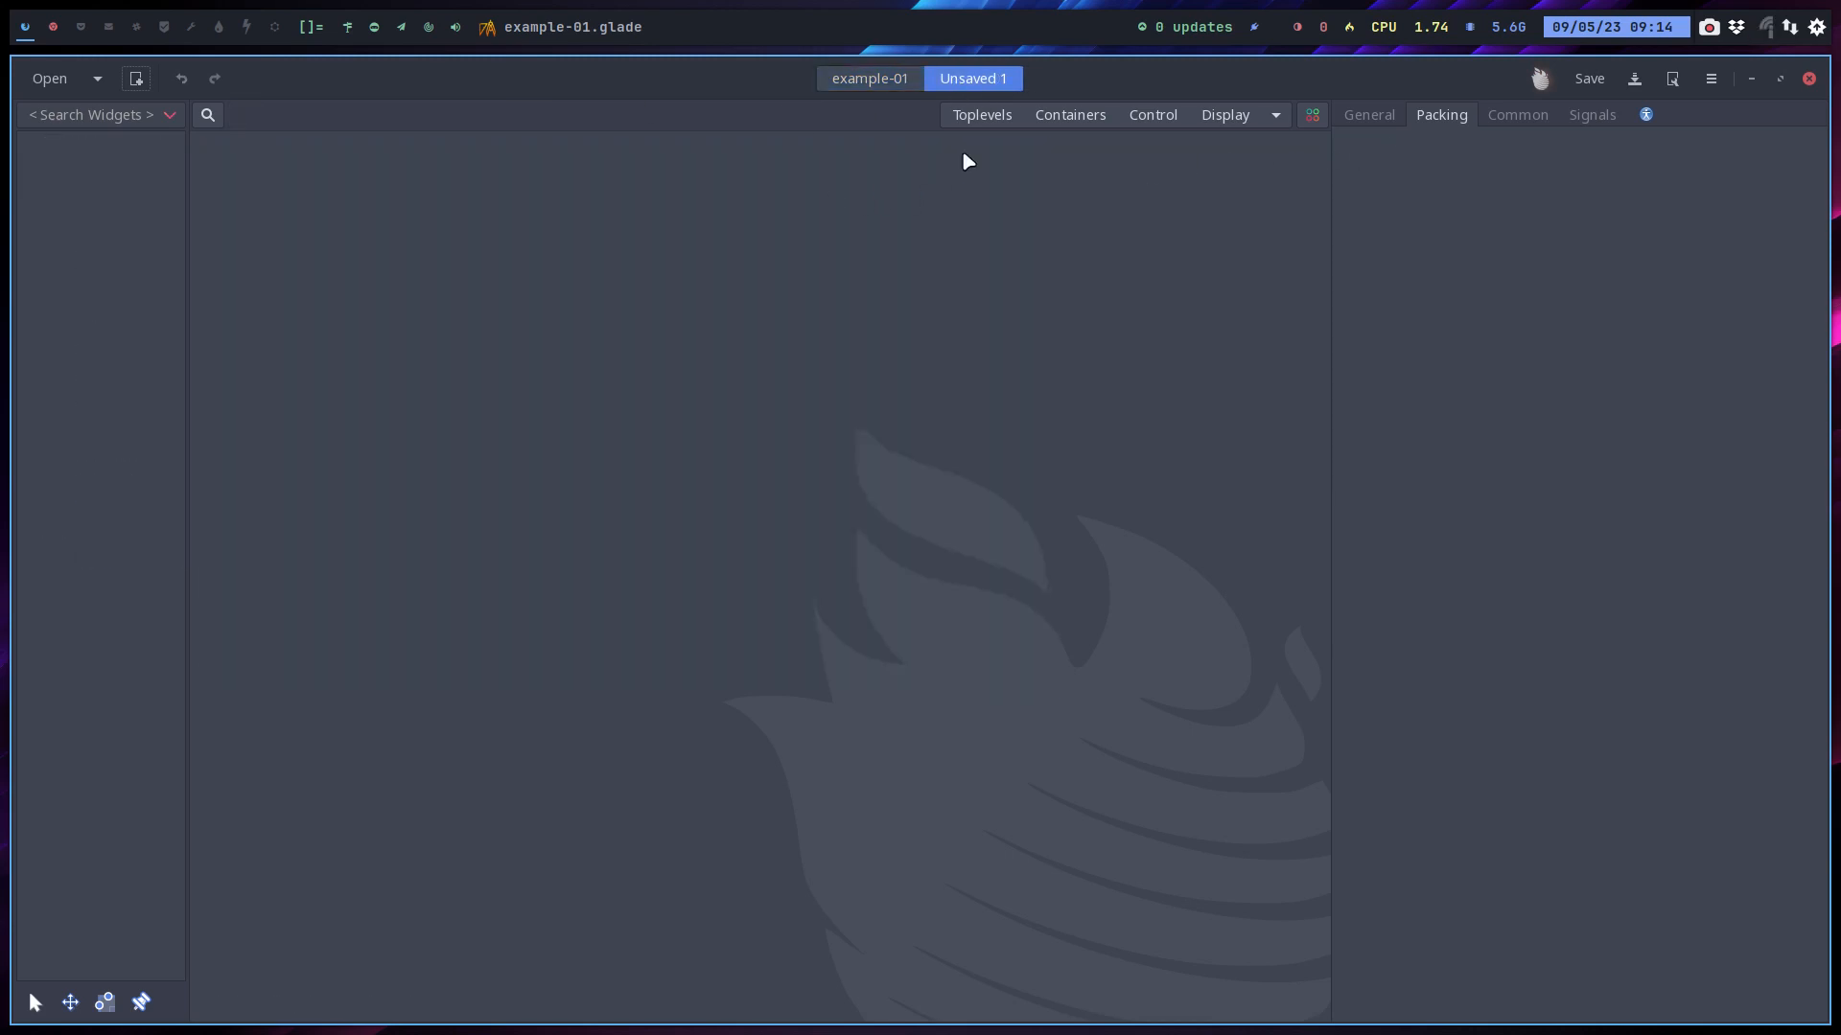
{"action": "left_click", "coordinate": [1599, 80]}
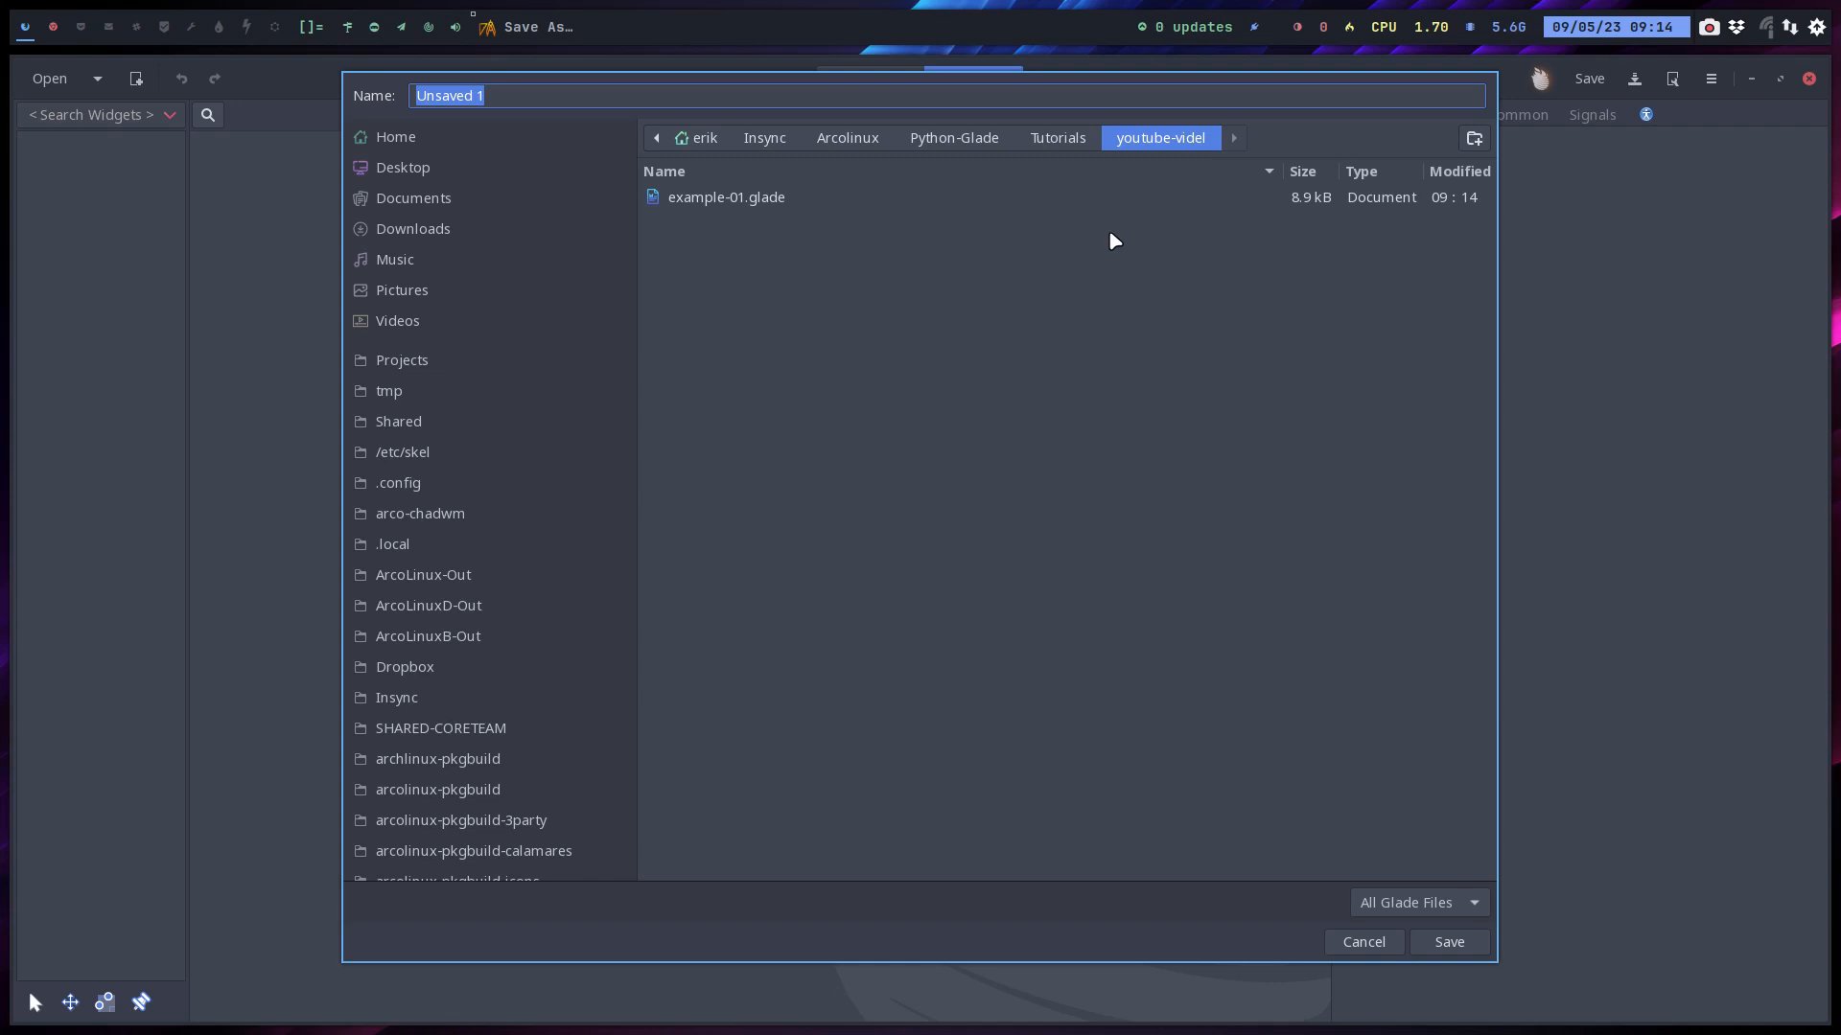
{"action": "type", "text": "exam"}
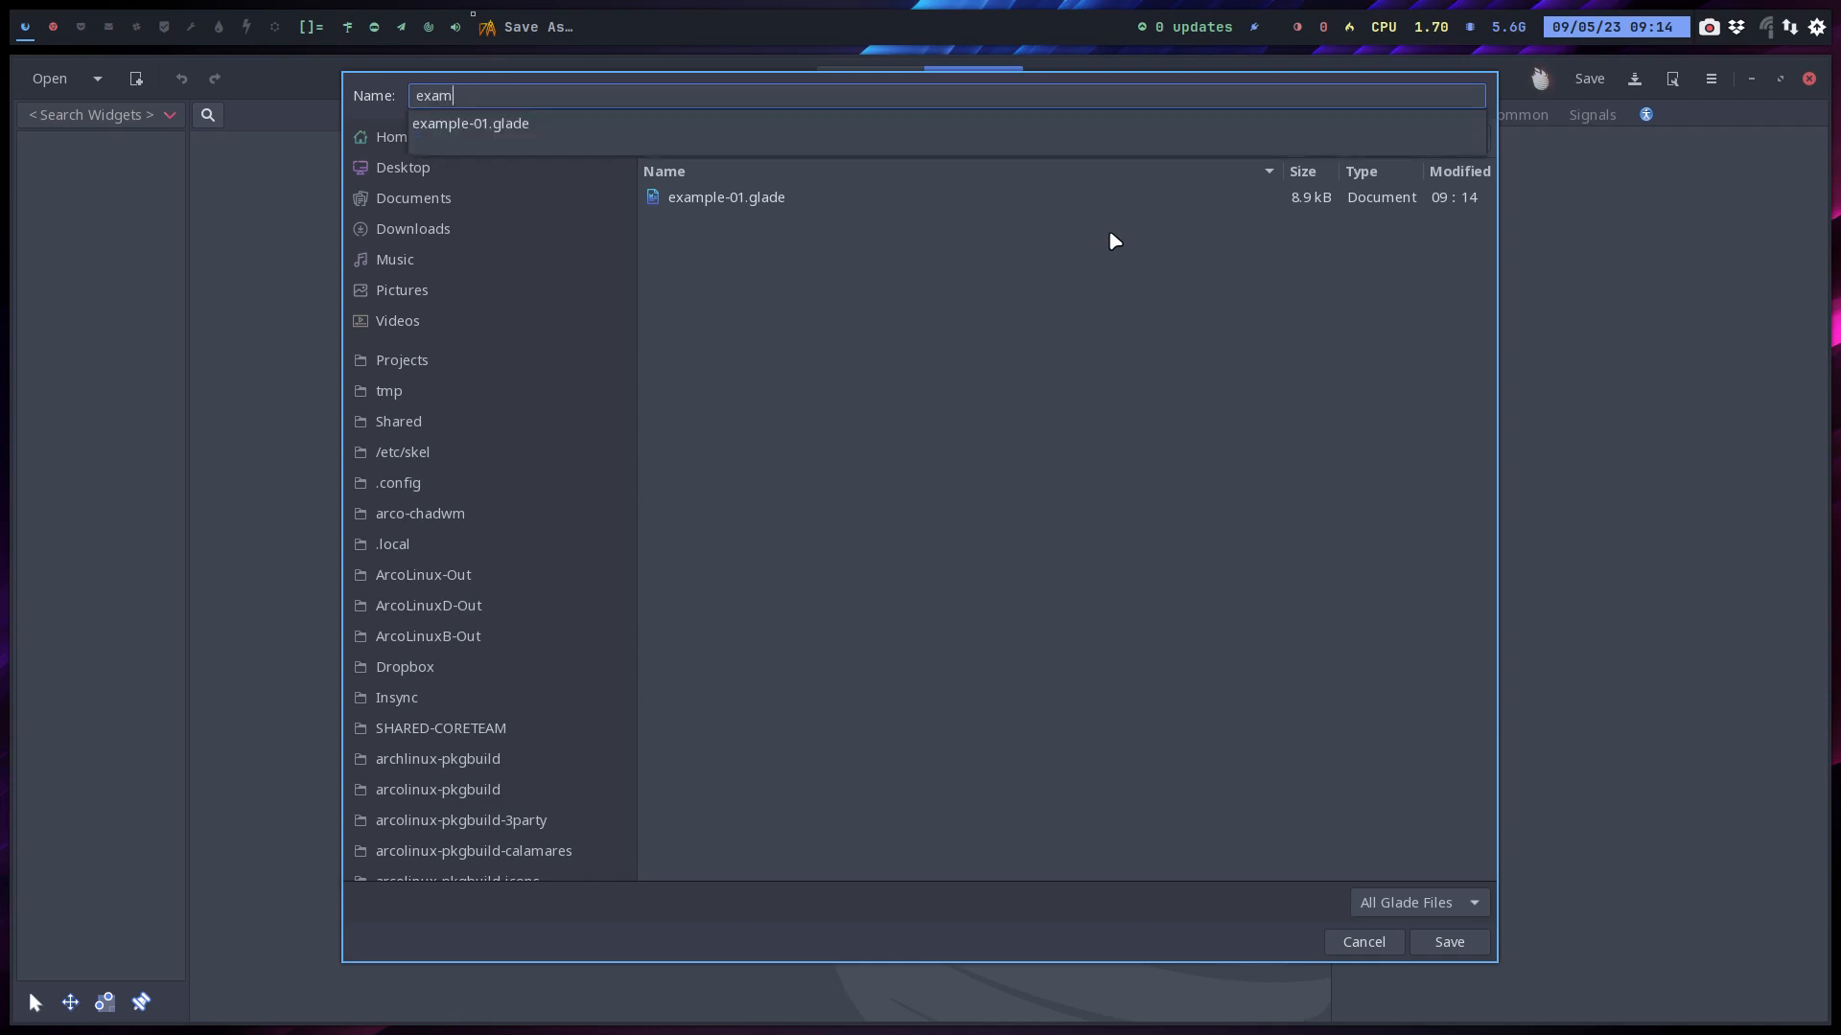
{"action": "type", "text": "ple-02"}
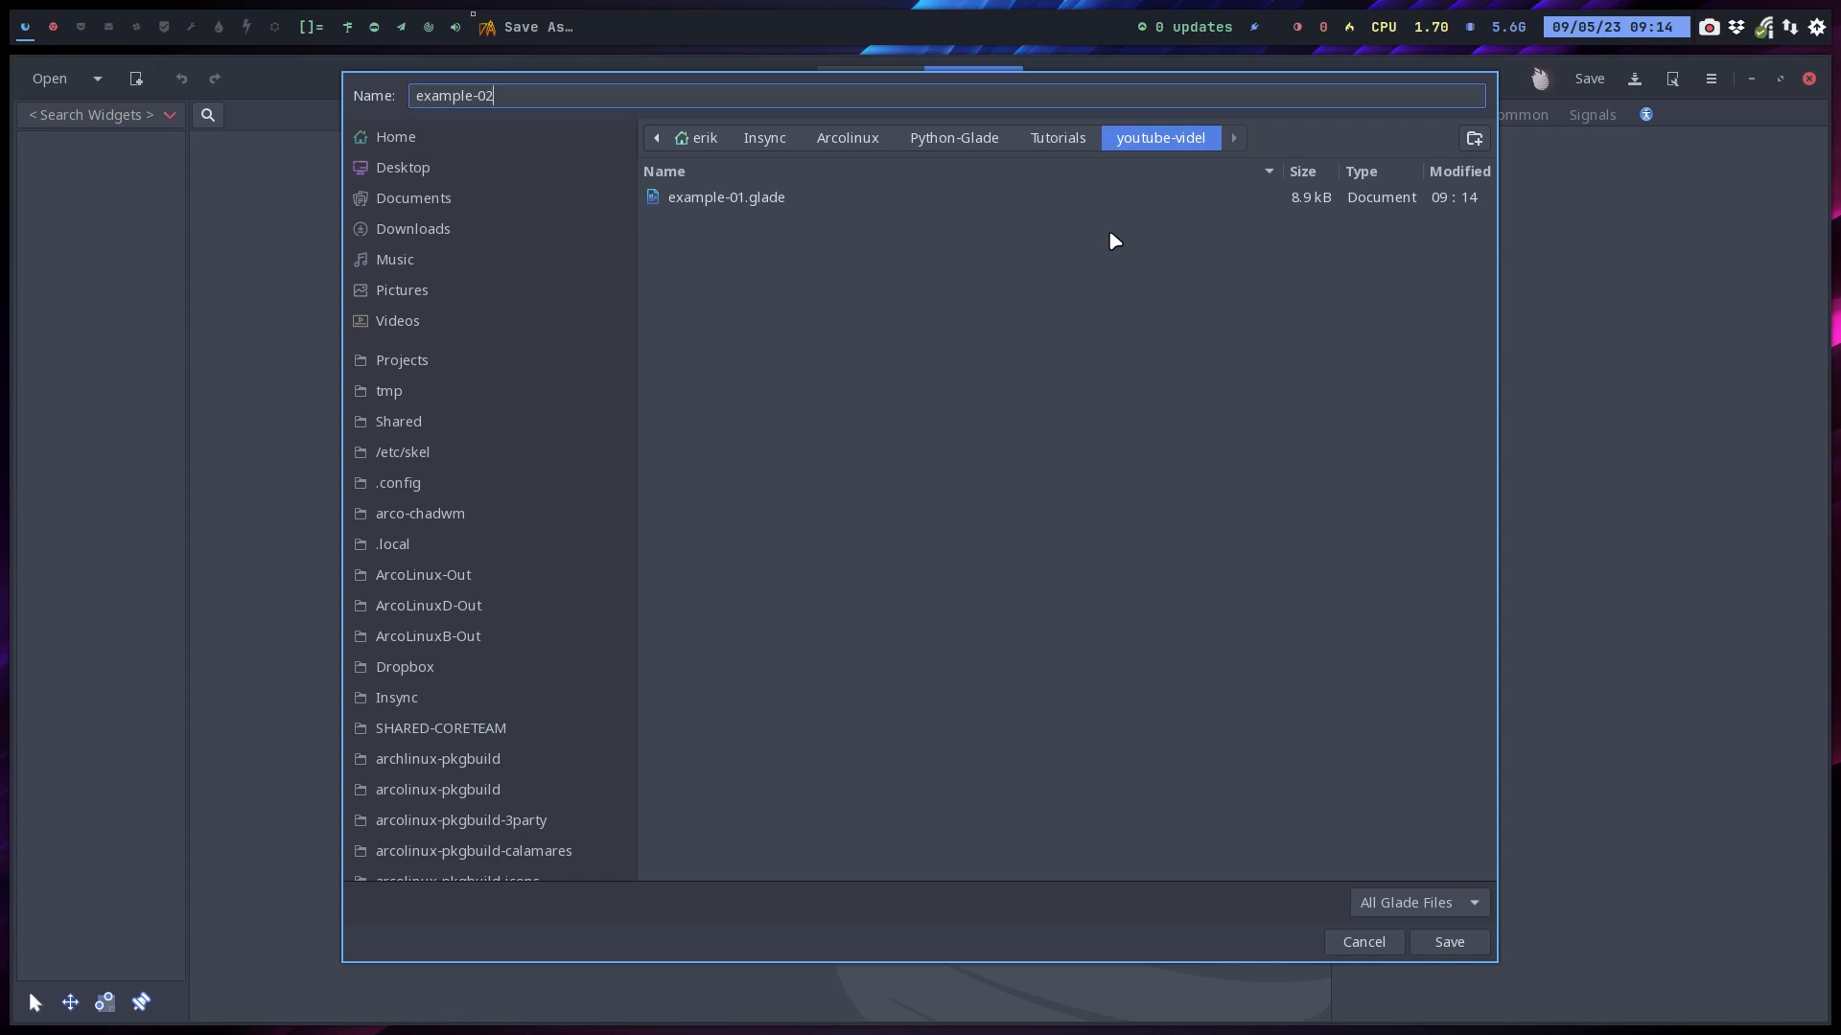
{"action": "key", "text": "Return"}
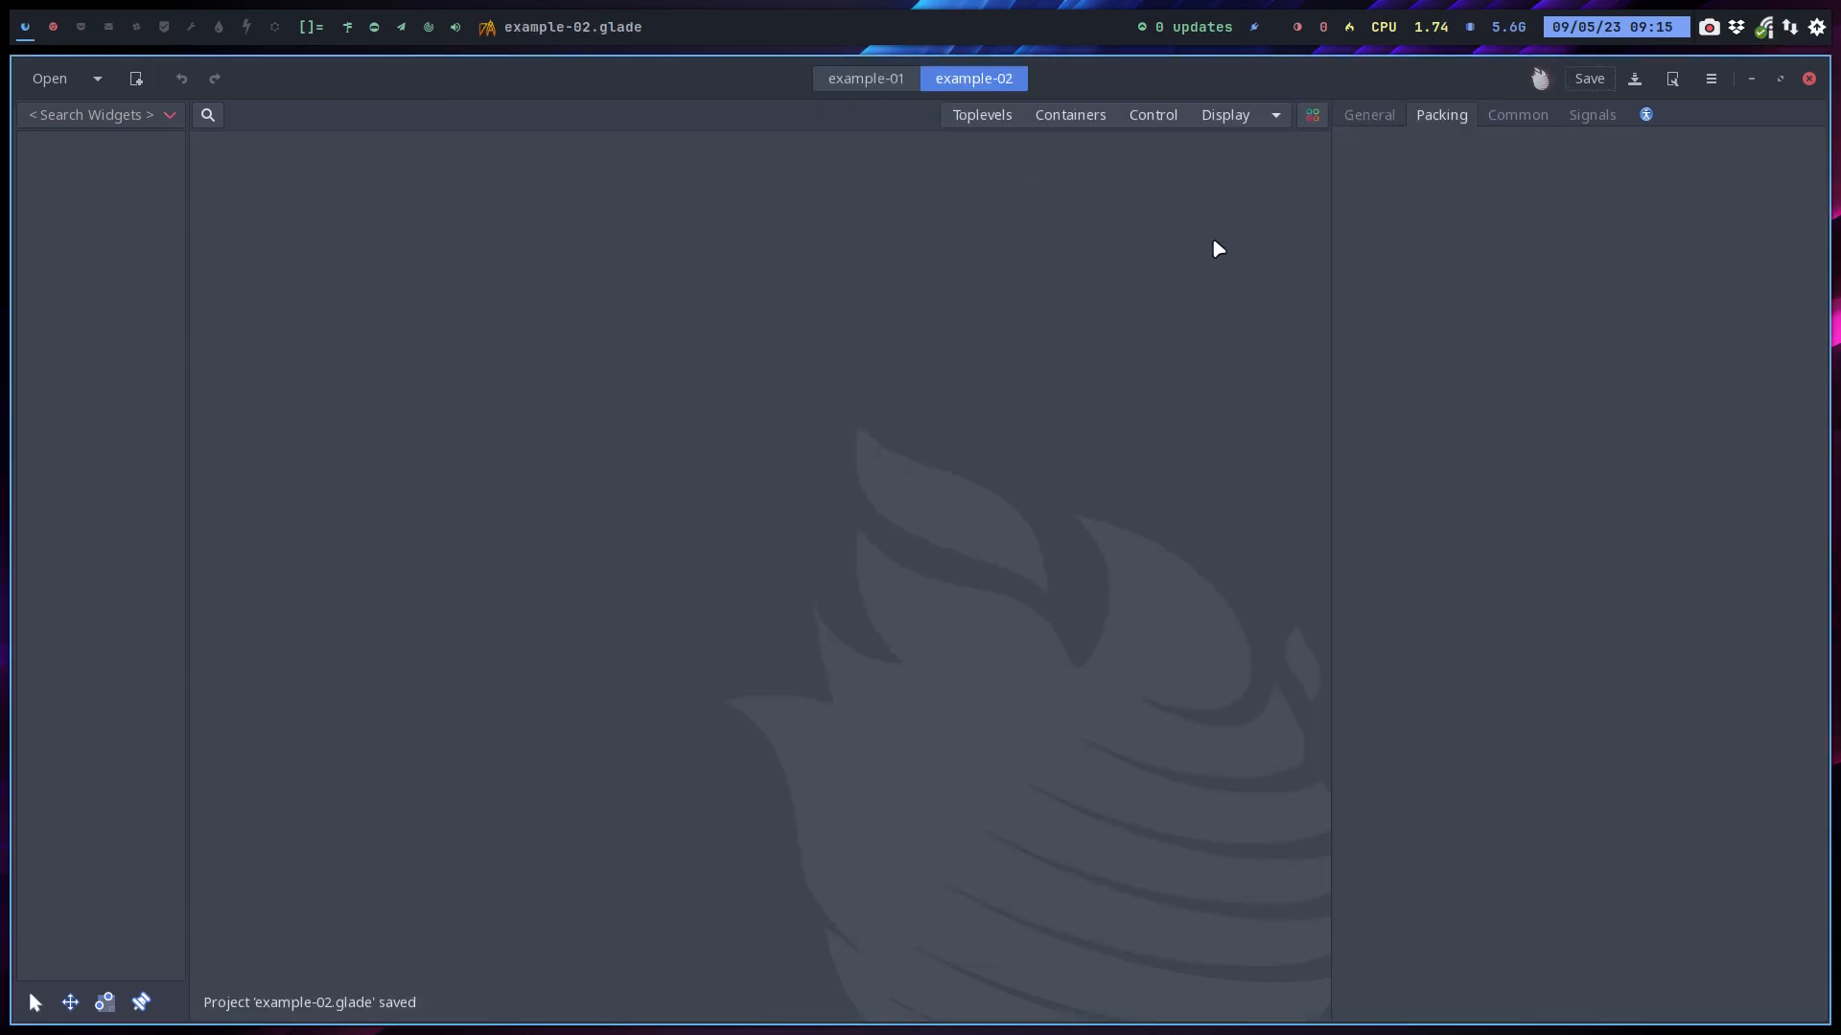
Widen the widget tree, add a GtkWindow toplevel to example-02 and enlarge the window on the canvas
{"action": "left_click_drag", "start_coordinate": [193, 173], "coordinate": [390, 197]}
{"action": "left_click", "coordinate": [991, 120]}
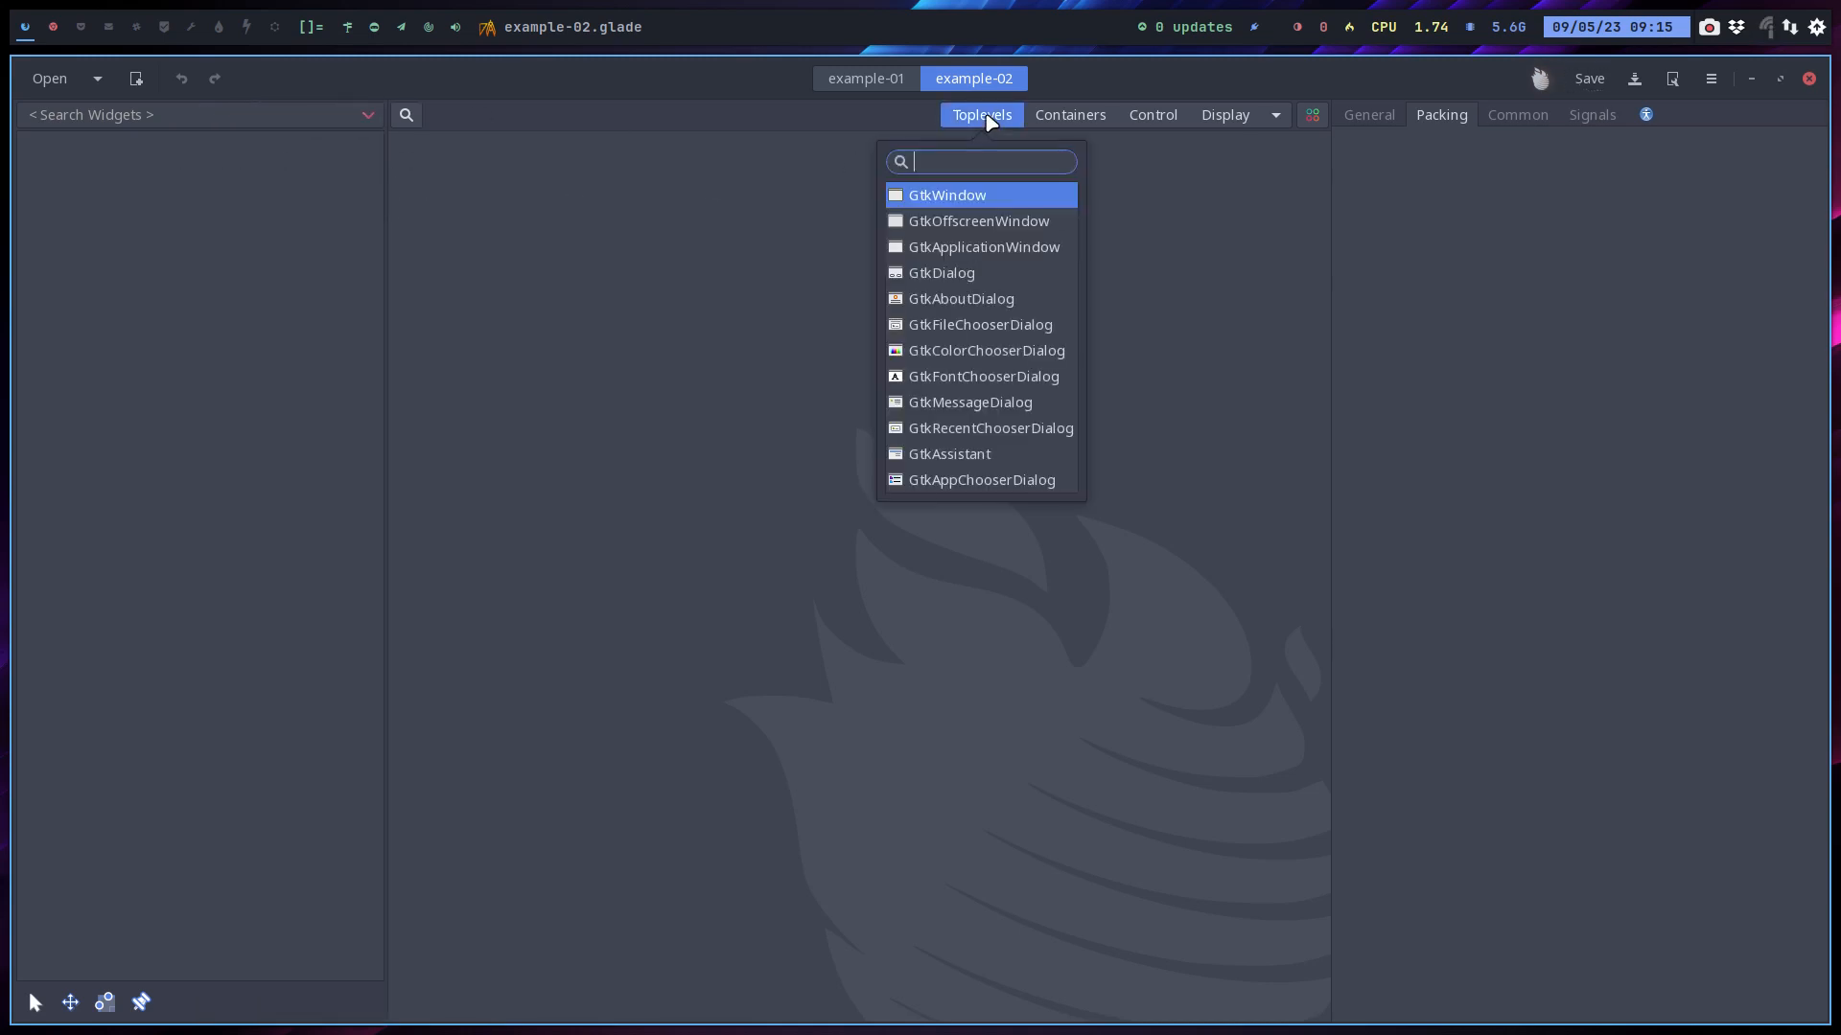
{"action": "left_click", "coordinate": [978, 195]}
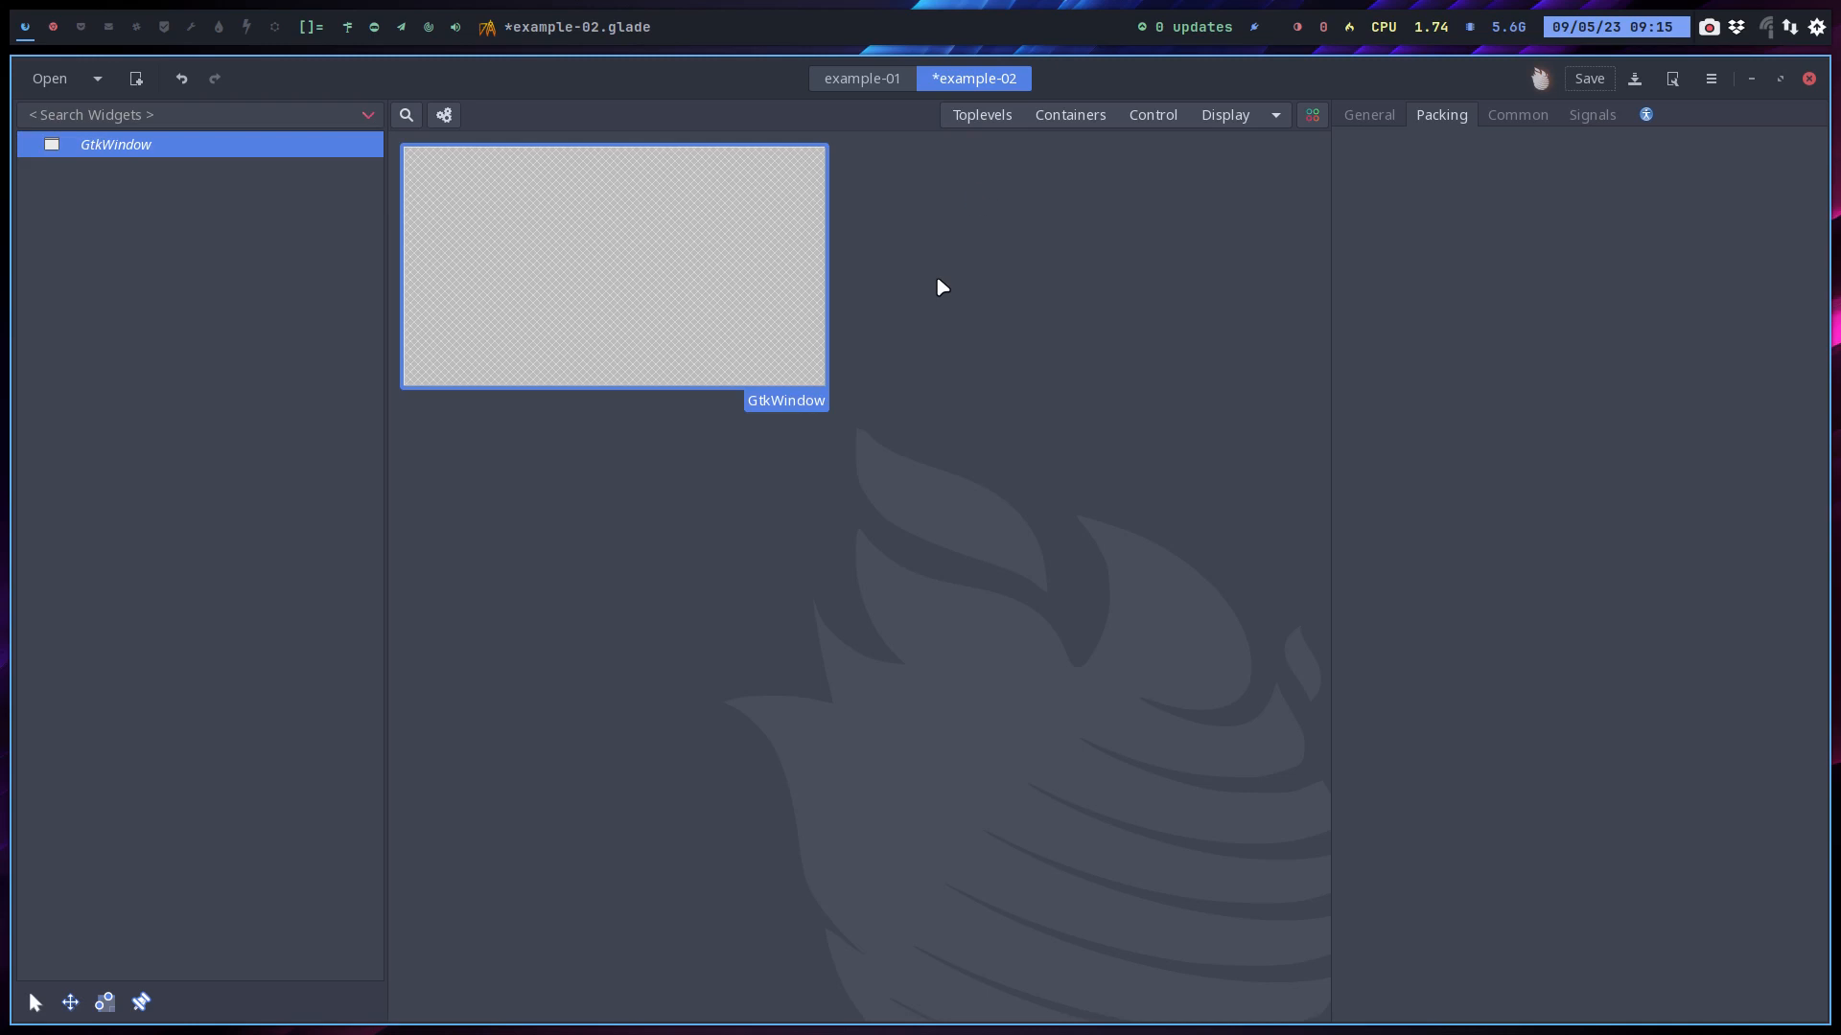
{"action": "left_click_drag", "start_coordinate": [837, 411], "coordinate": [1039, 623]}
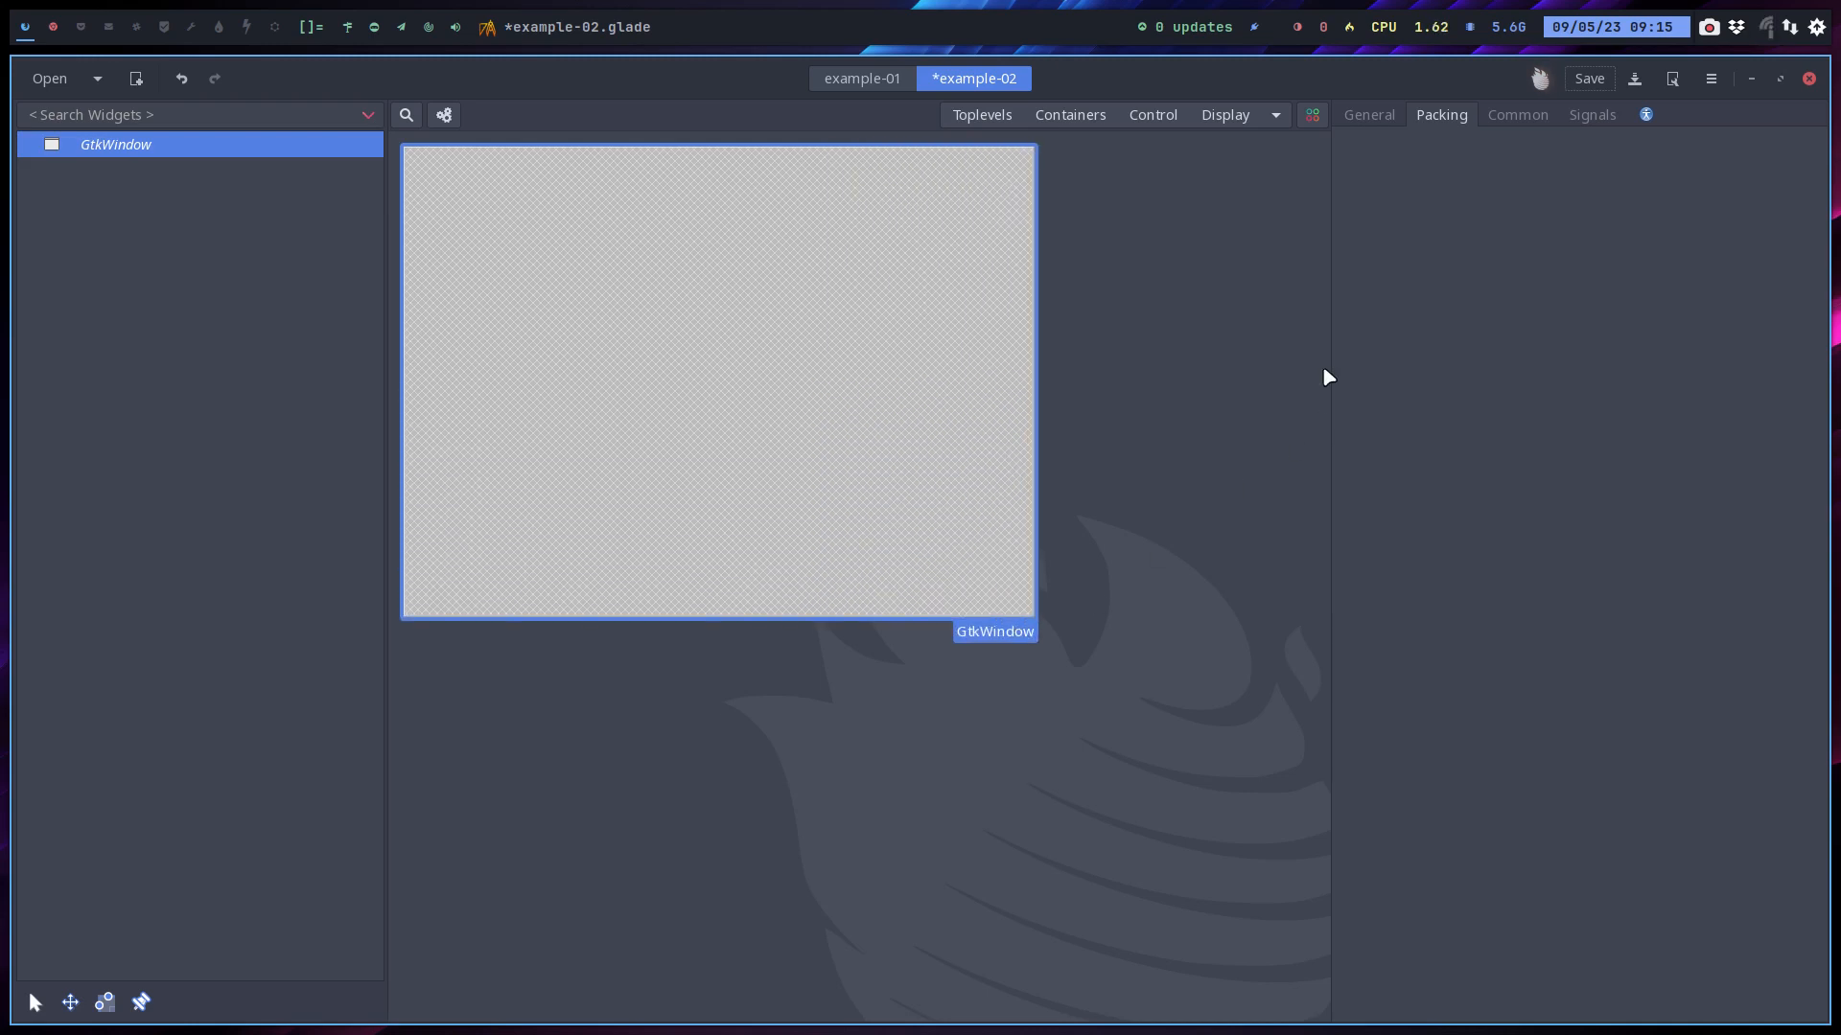
Enable client side window decorations for the GtkWindow and place a GtkHeaderBar in its titlebar area
{"action": "left_click", "coordinate": [1382, 117]}
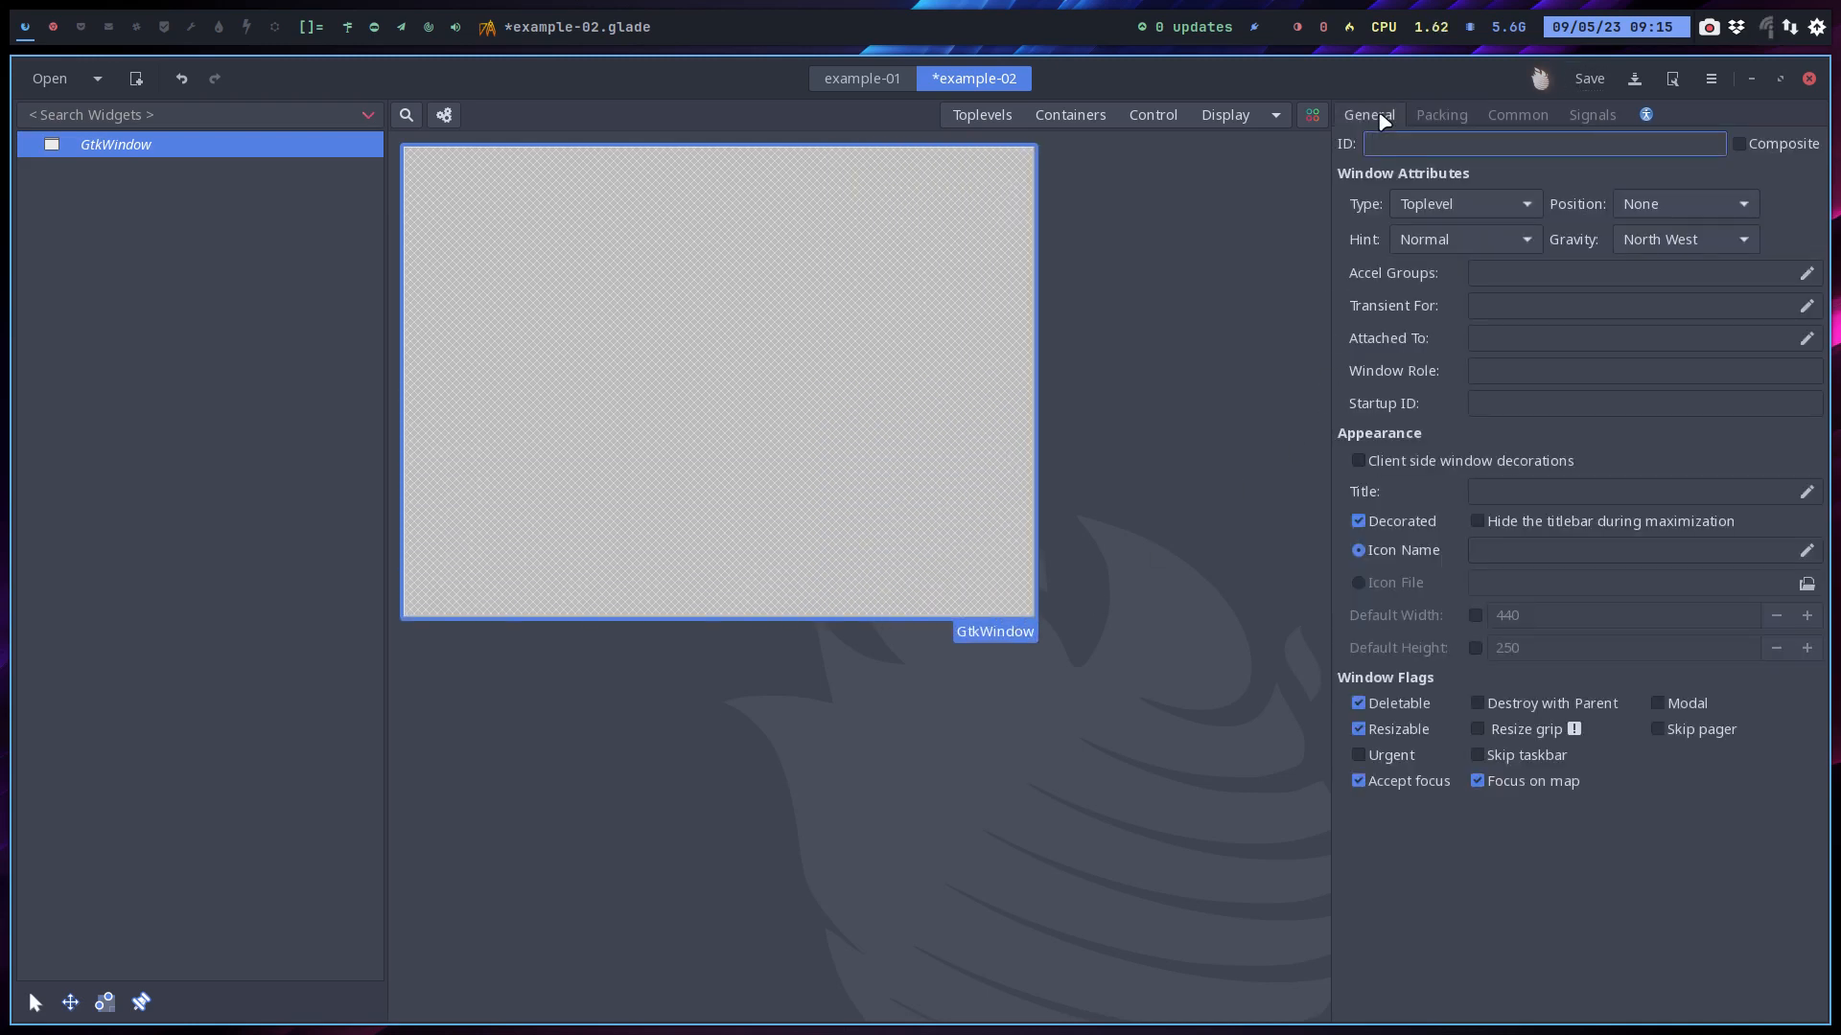
{"action": "left_click", "coordinate": [1360, 463]}
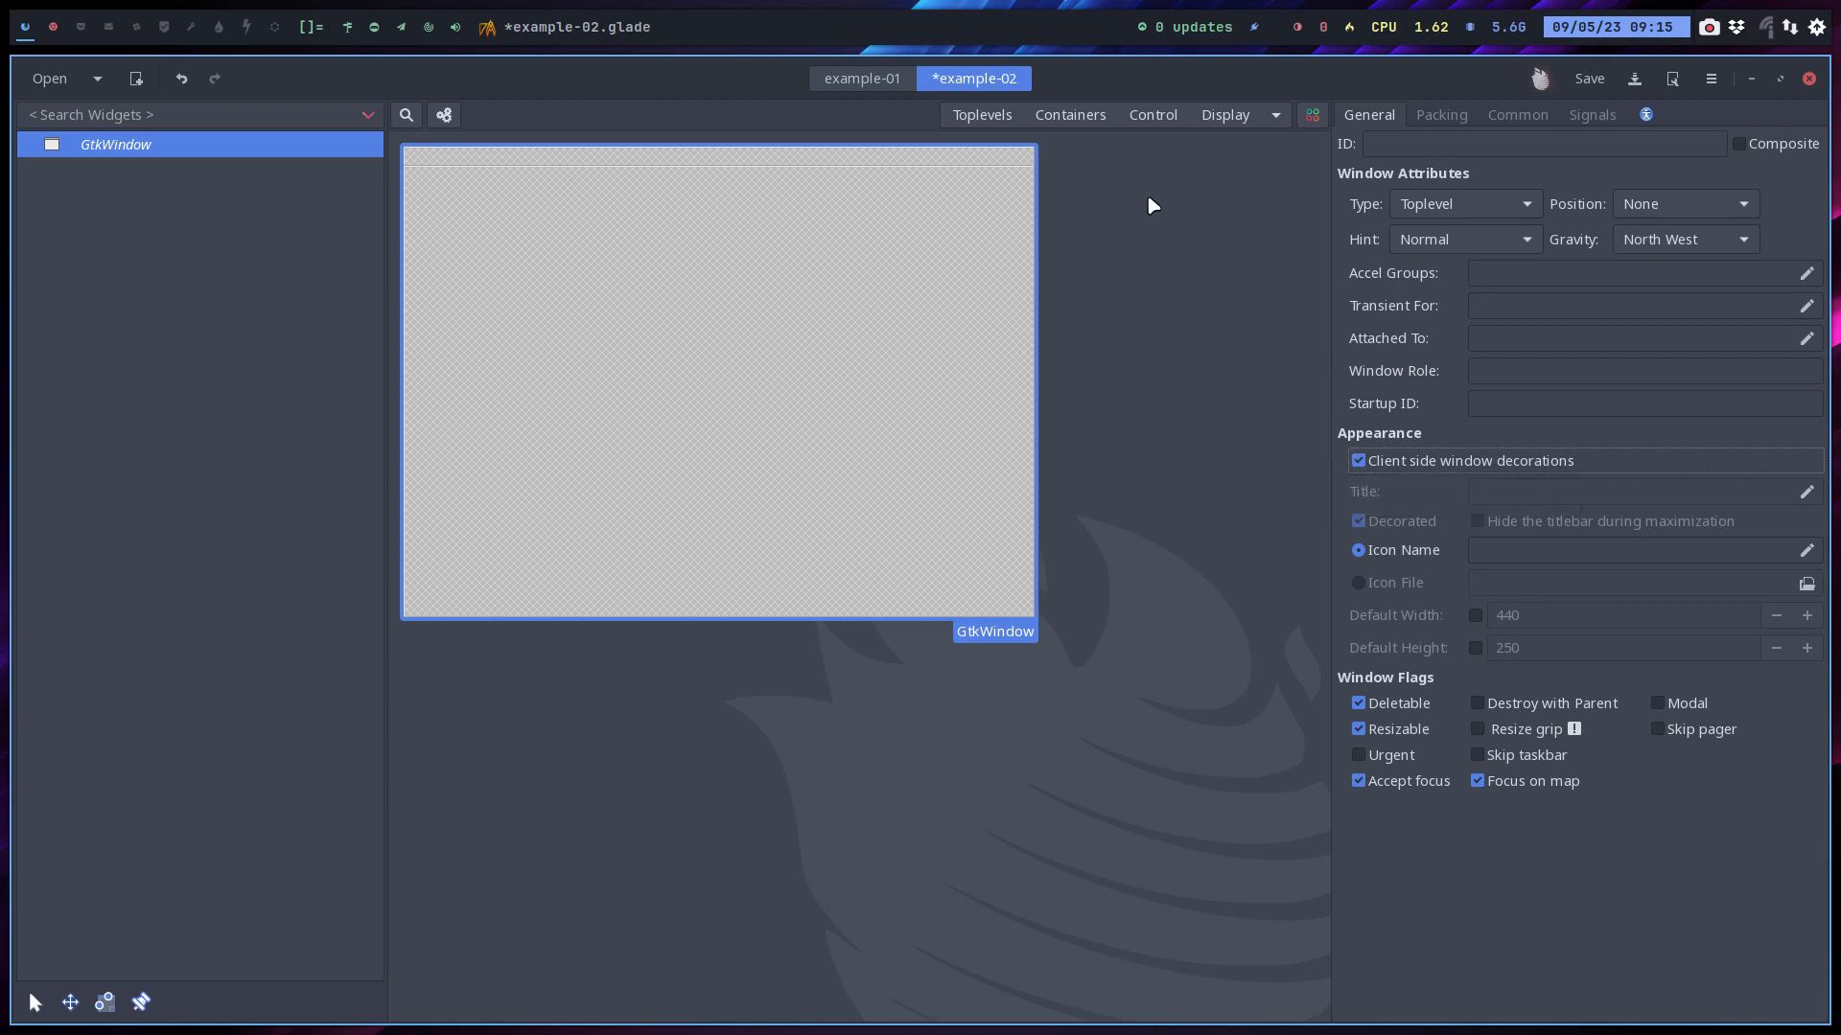
{"action": "left_click", "coordinate": [1150, 119]}
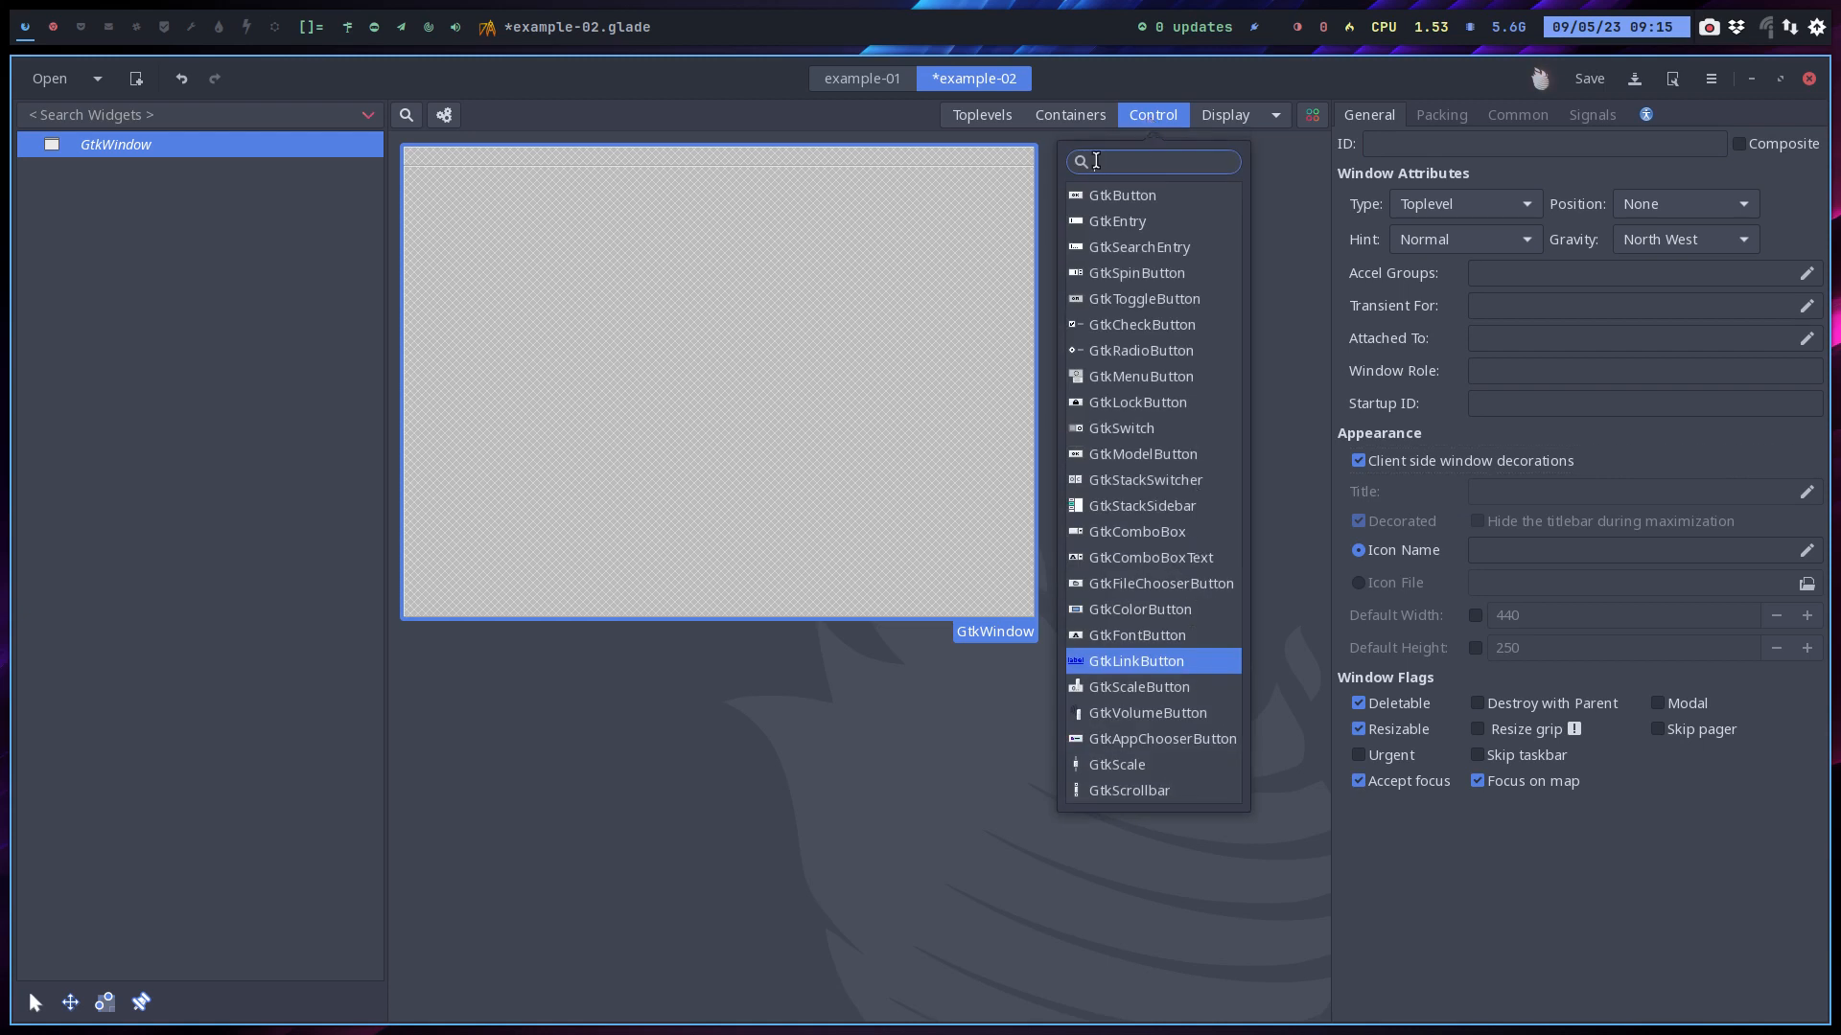
{"action": "left_click", "coordinate": [1071, 115]}
{"action": "left_click", "coordinate": [1071, 115]}
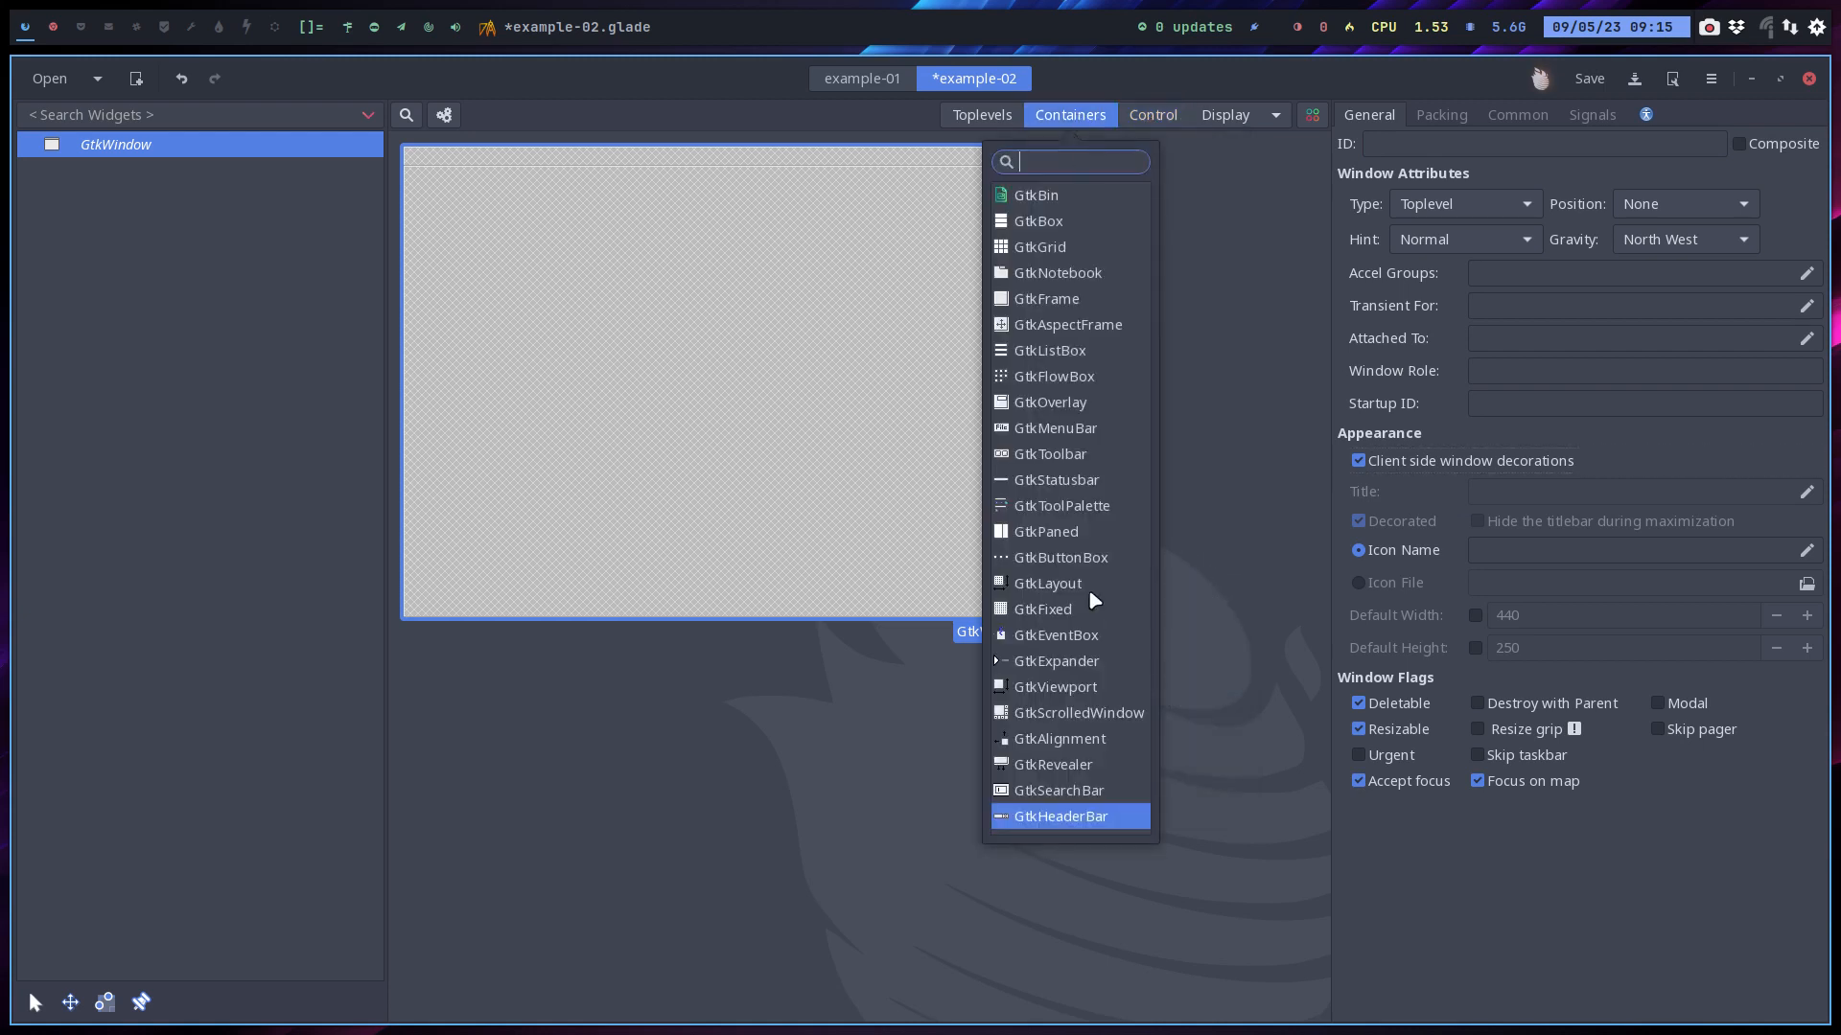
{"action": "left_click", "coordinate": [1072, 817]}
{"action": "left_click", "coordinate": [740, 163]}
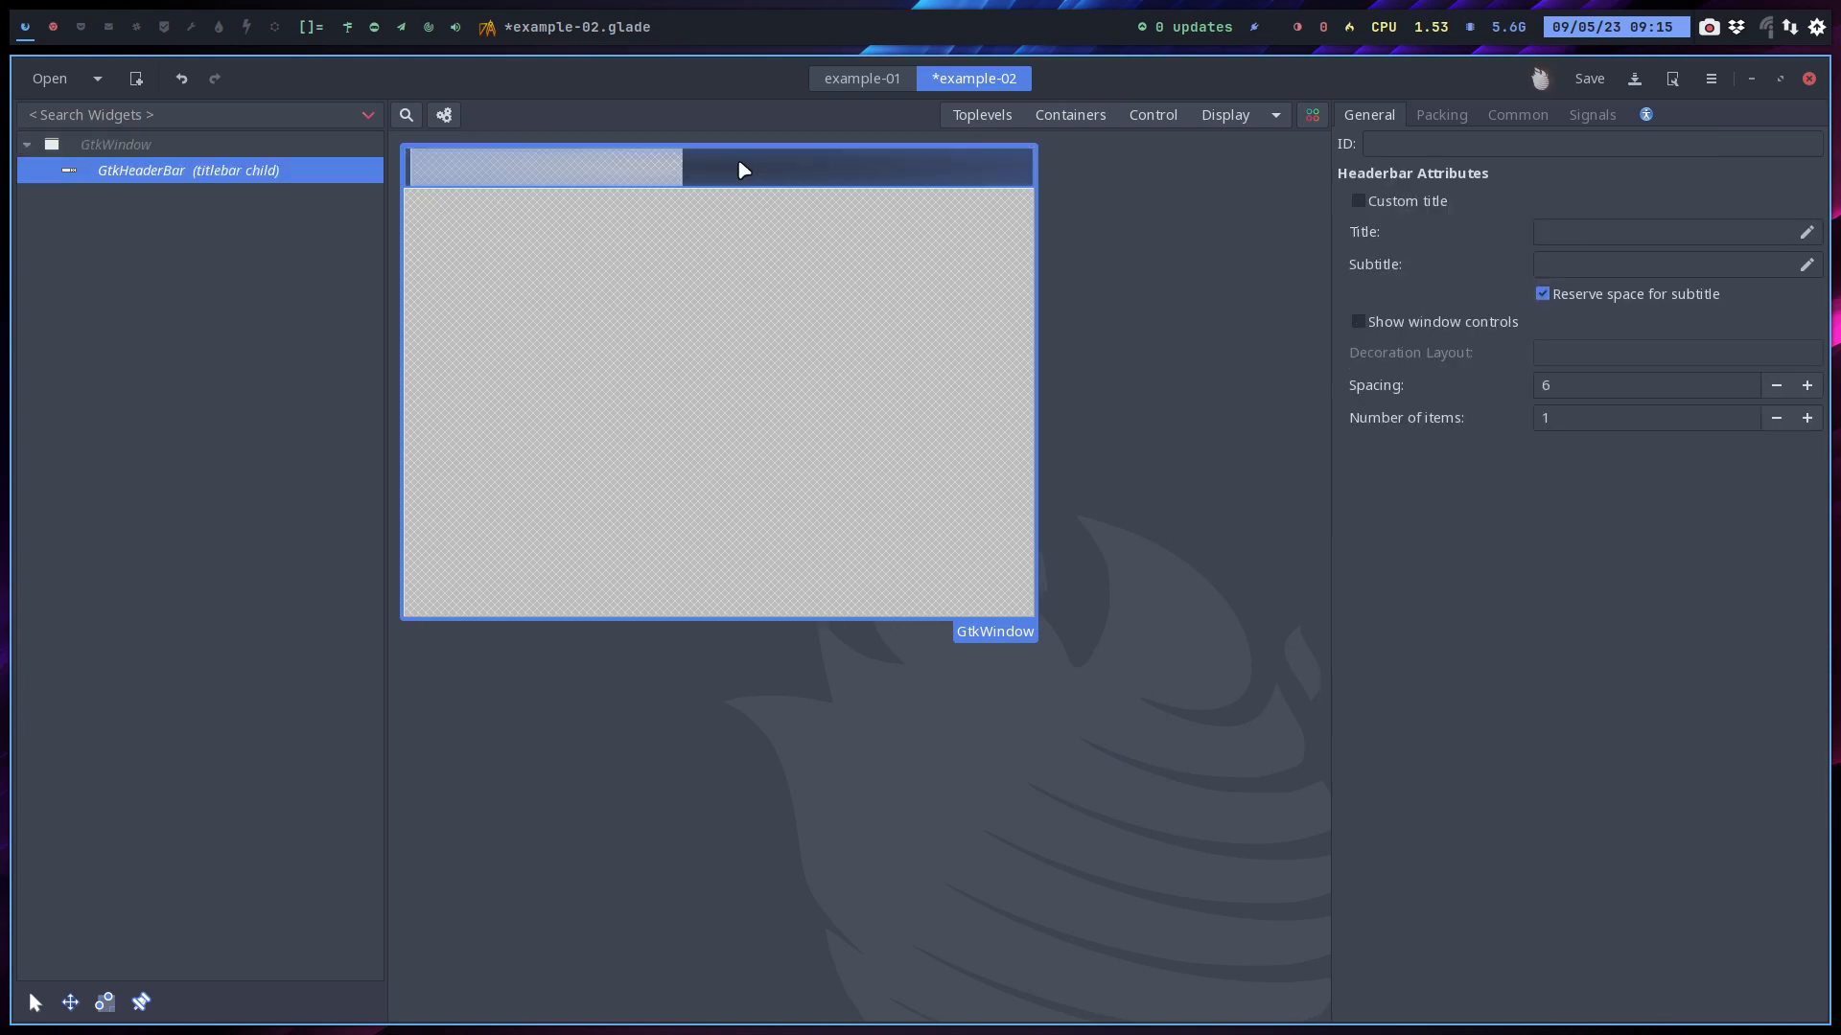
Place a GtkImage in the empty slot of the header bar
{"action": "left_click", "coordinate": [1228, 120]}
{"action": "left_click", "coordinate": [1222, 251]}
{"action": "left_click", "coordinate": [598, 171]}
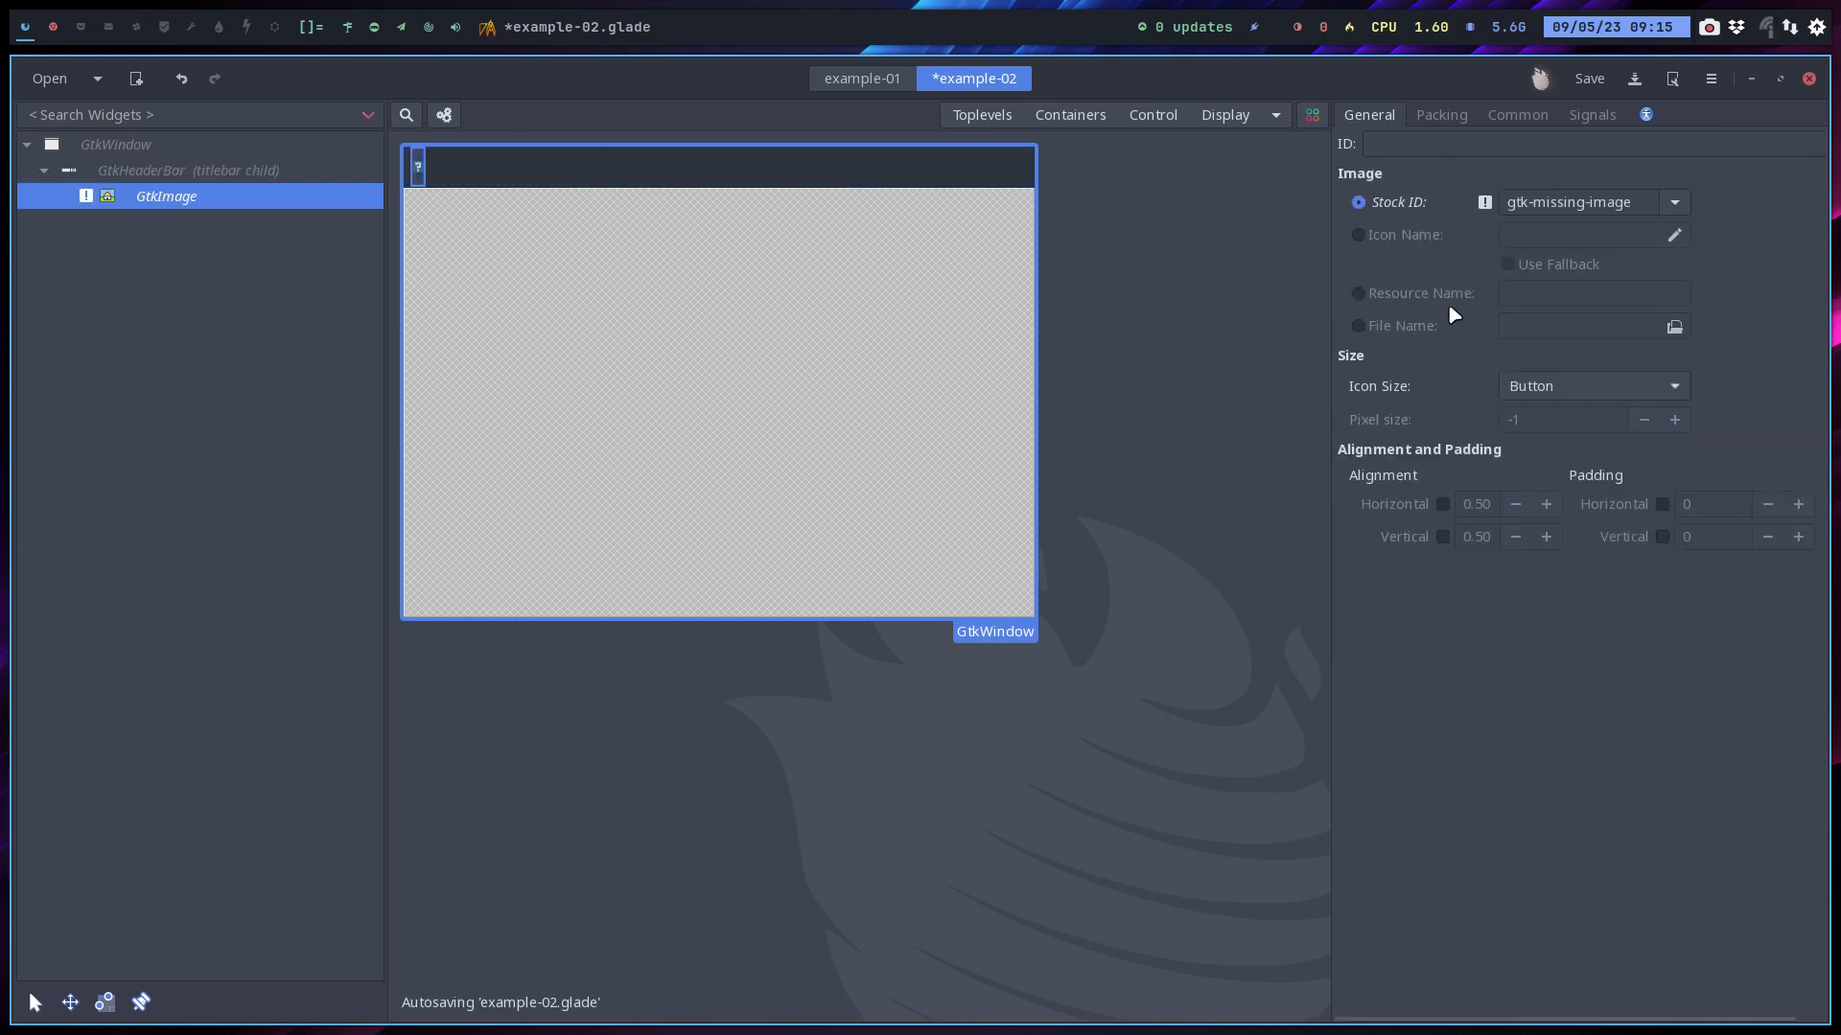
Set the header bar image's source to the file arcolinux-32x32.png from the .config/arcolinux-logo folder
{"action": "left_click", "coordinate": [1373, 327]}
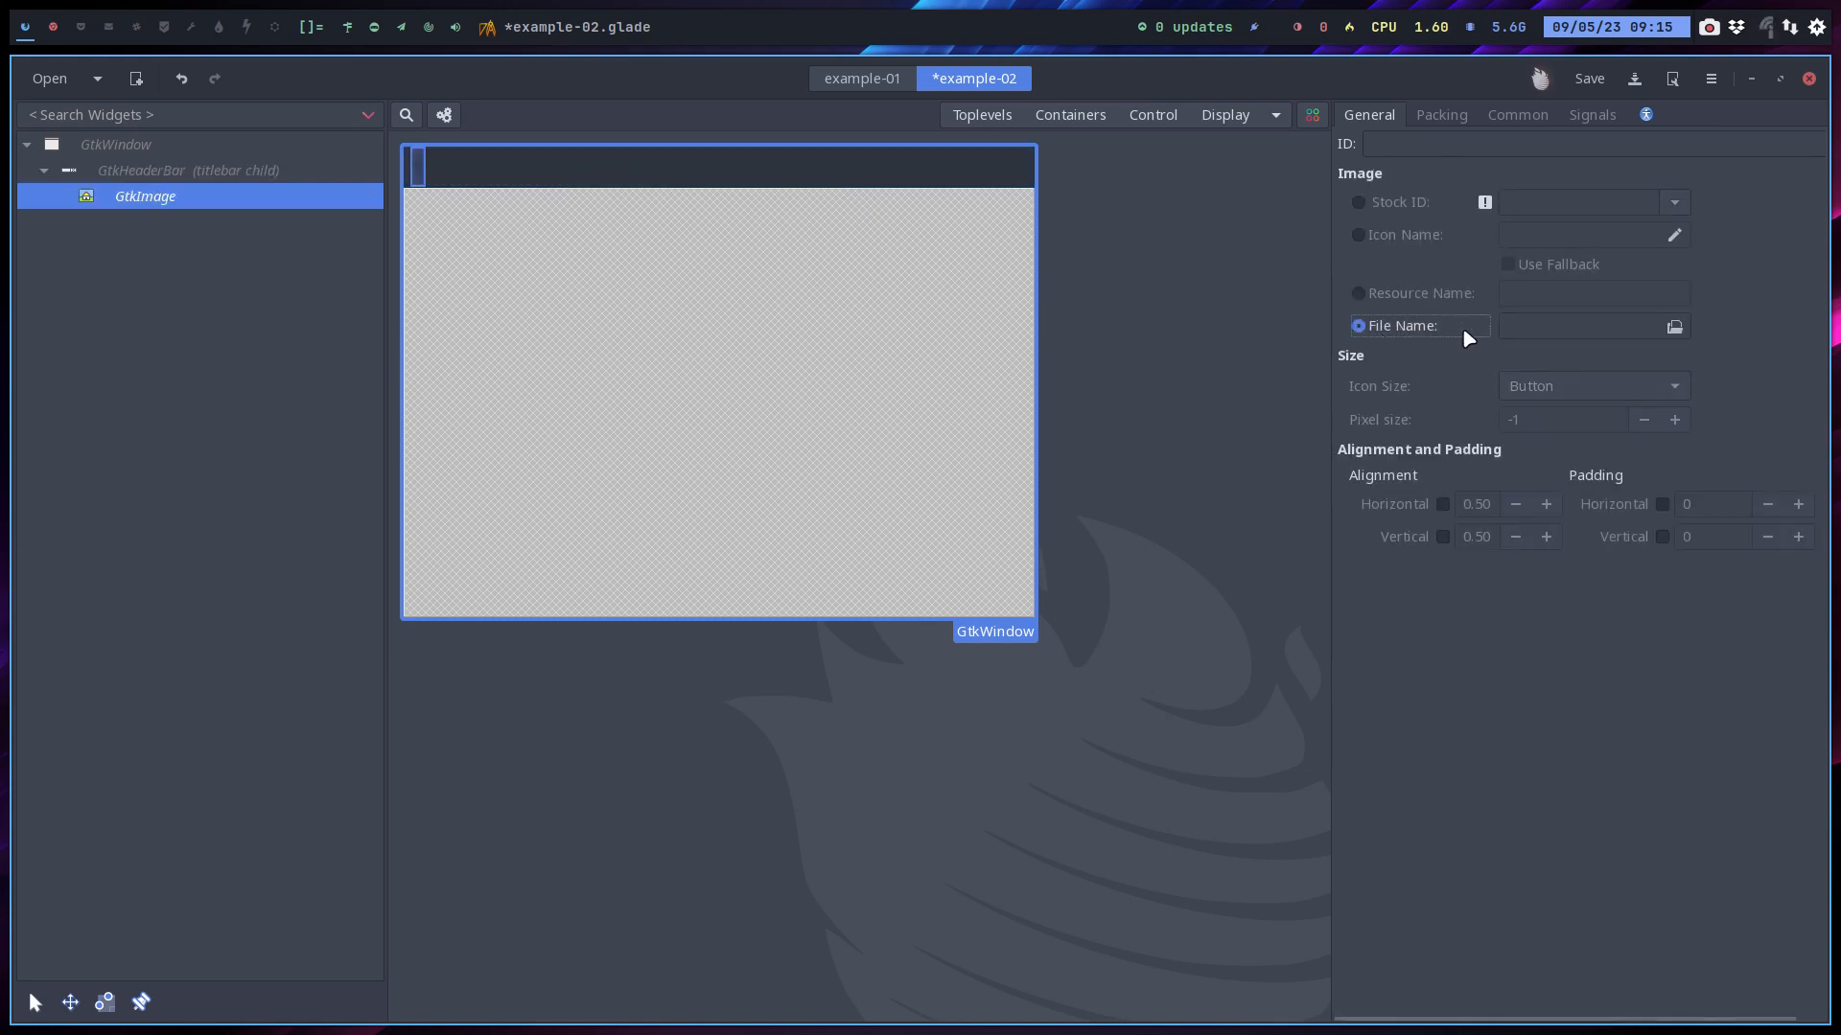
{"action": "left_click", "coordinate": [1673, 328]}
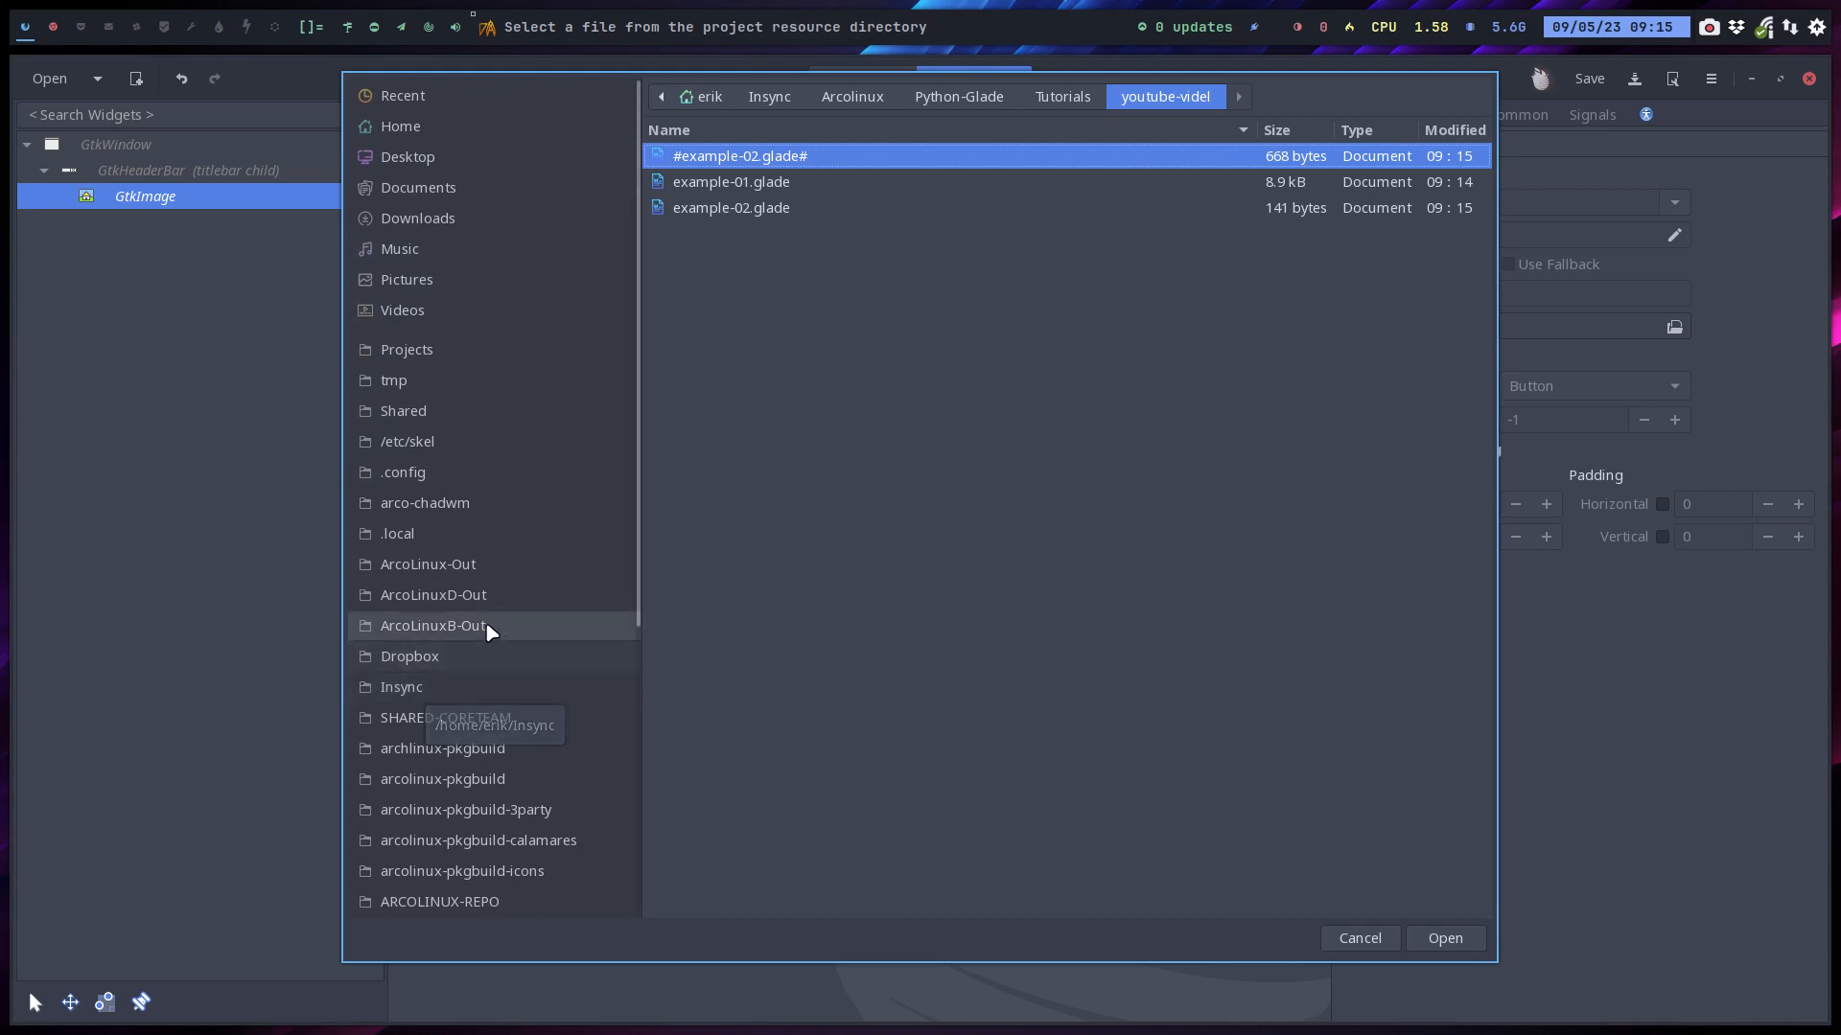
{"action": "left_click", "coordinate": [461, 475]}
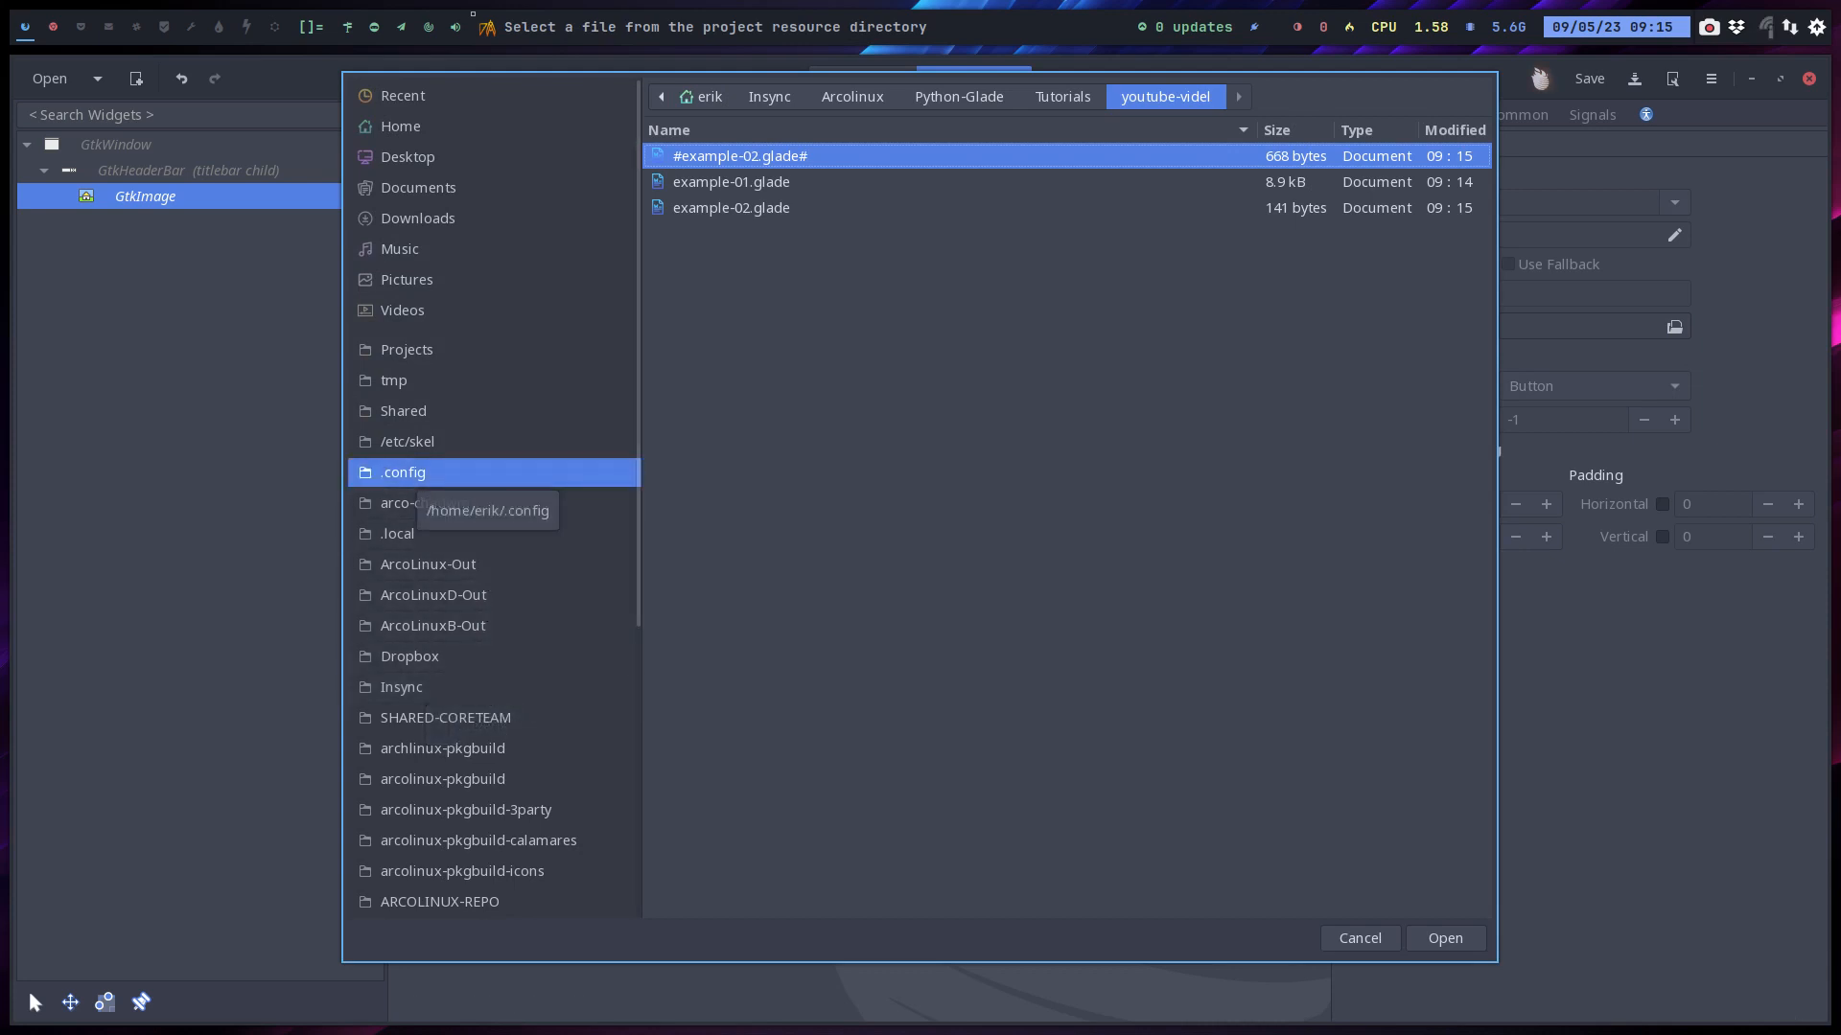
{"action": "double_click", "coordinate": [720, 364]}
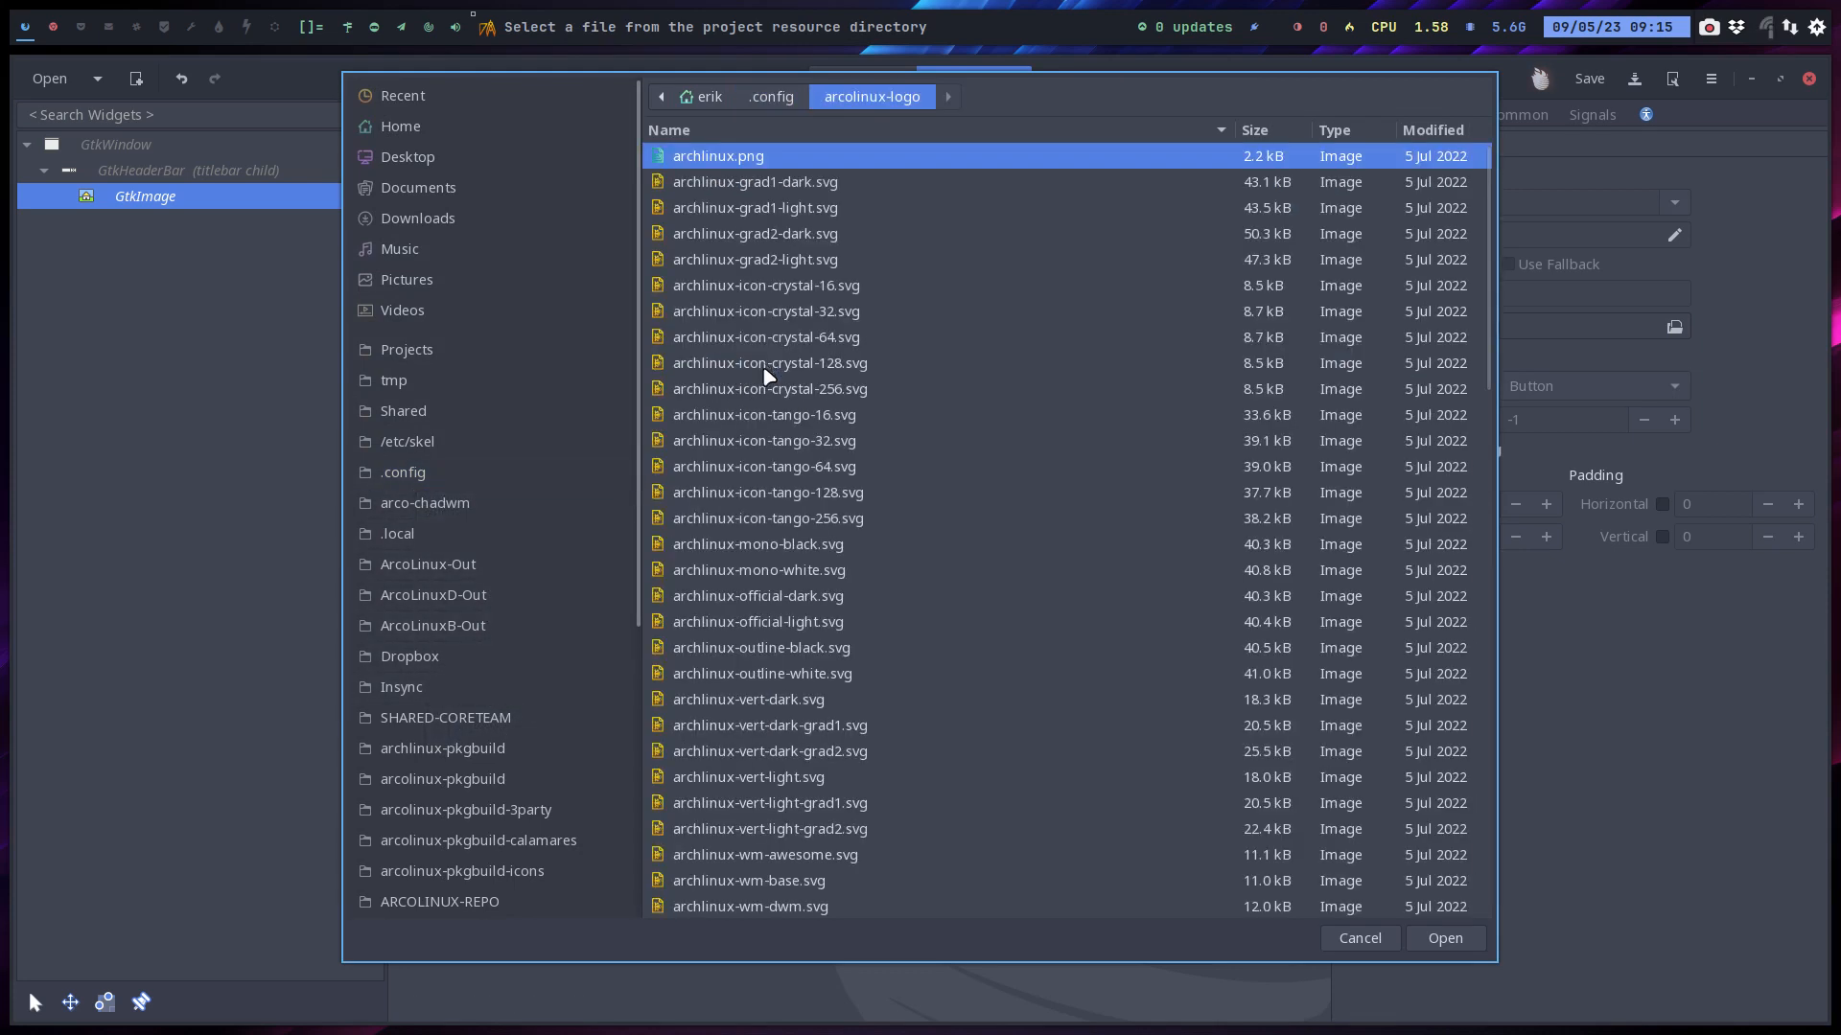
{"action": "scroll", "coordinate": [822, 609], "scroll_direction": "down", "scroll_amount": 10}
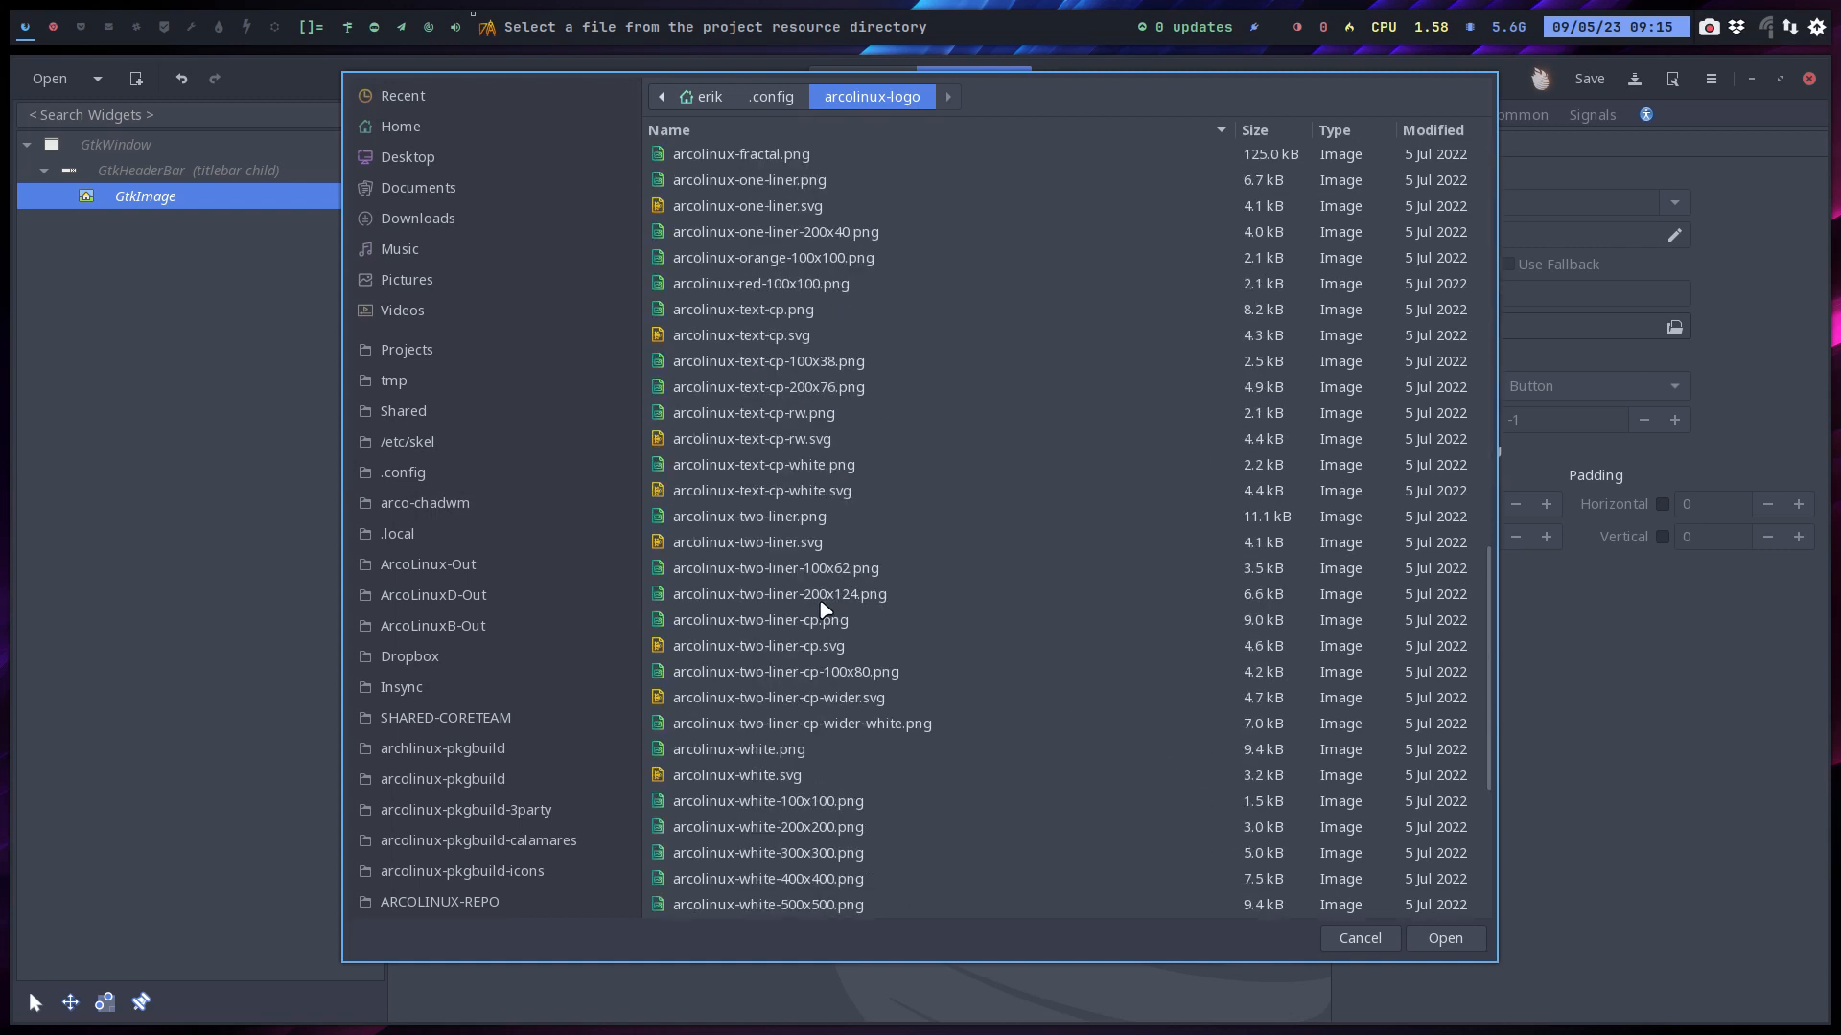
{"action": "scroll", "coordinate": [821, 601], "scroll_direction": "up", "scroll_amount": 2}
{"action": "scroll", "coordinate": [798, 350], "scroll_direction": "up", "scroll_amount": 1}
{"action": "scroll", "coordinate": [803, 358], "scroll_direction": "up", "scroll_amount": 1}
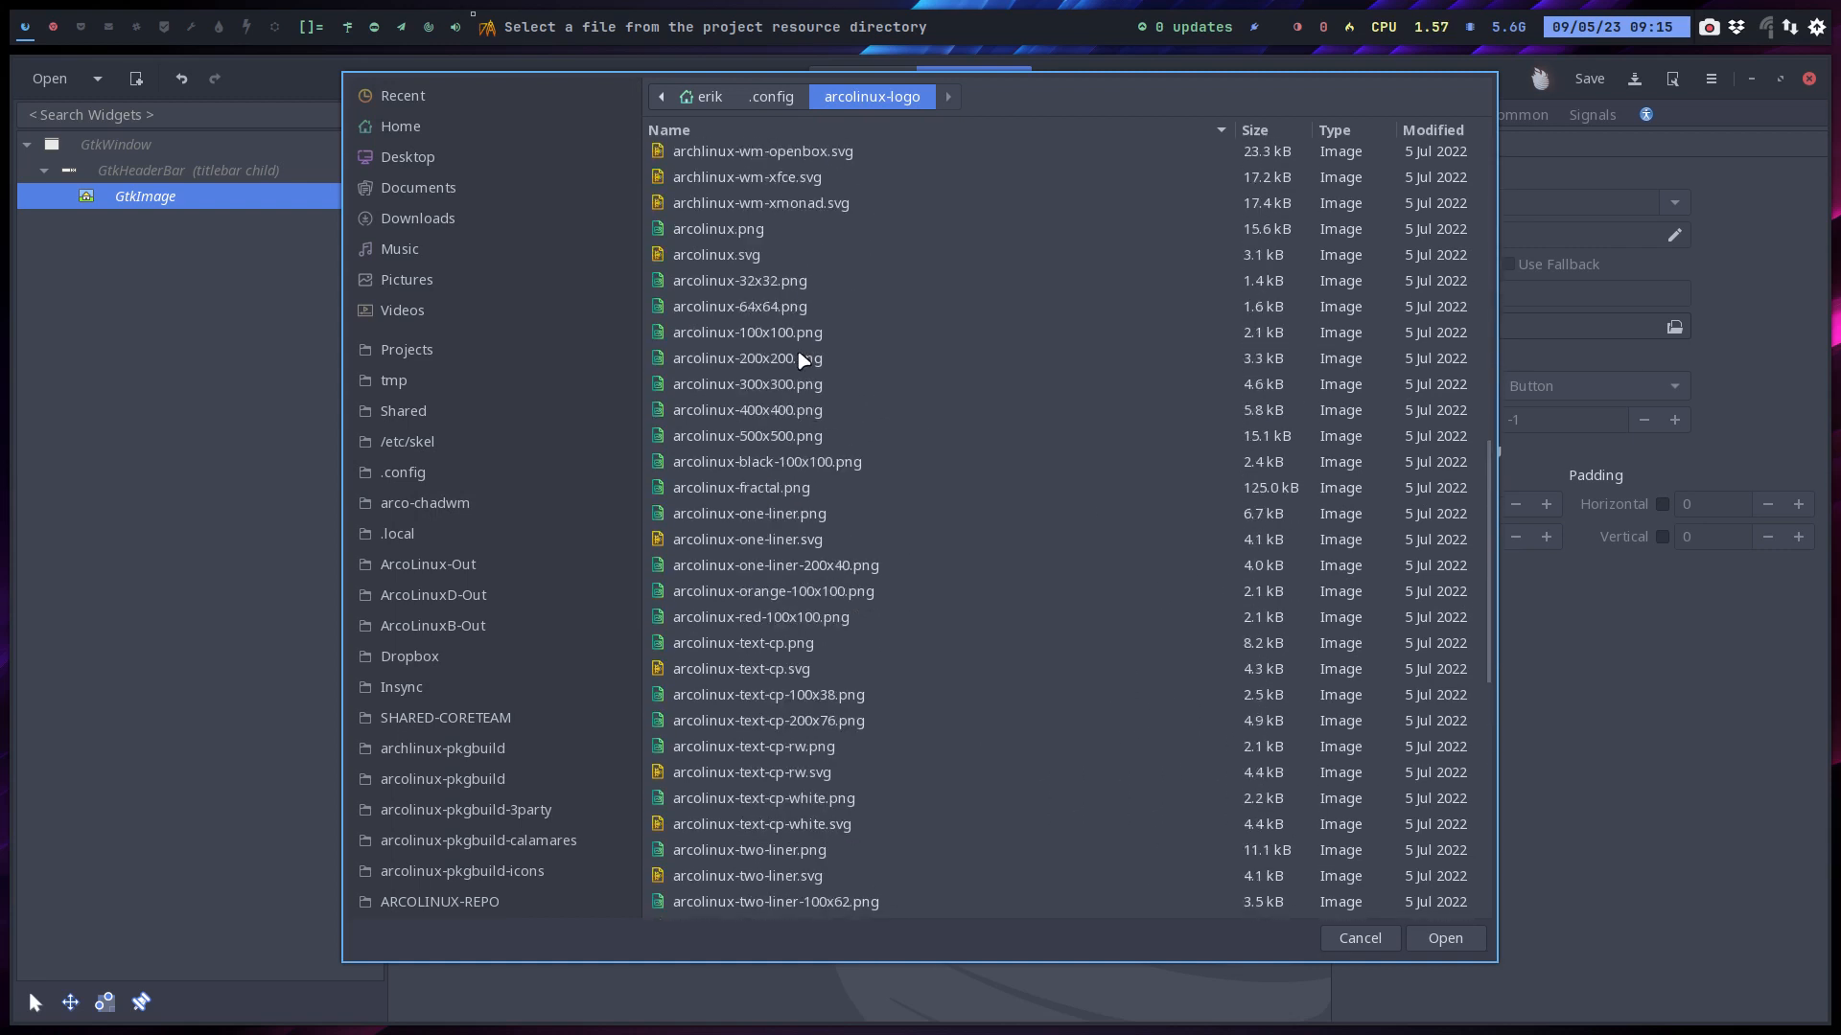
{"action": "left_click", "coordinate": [793, 285]}
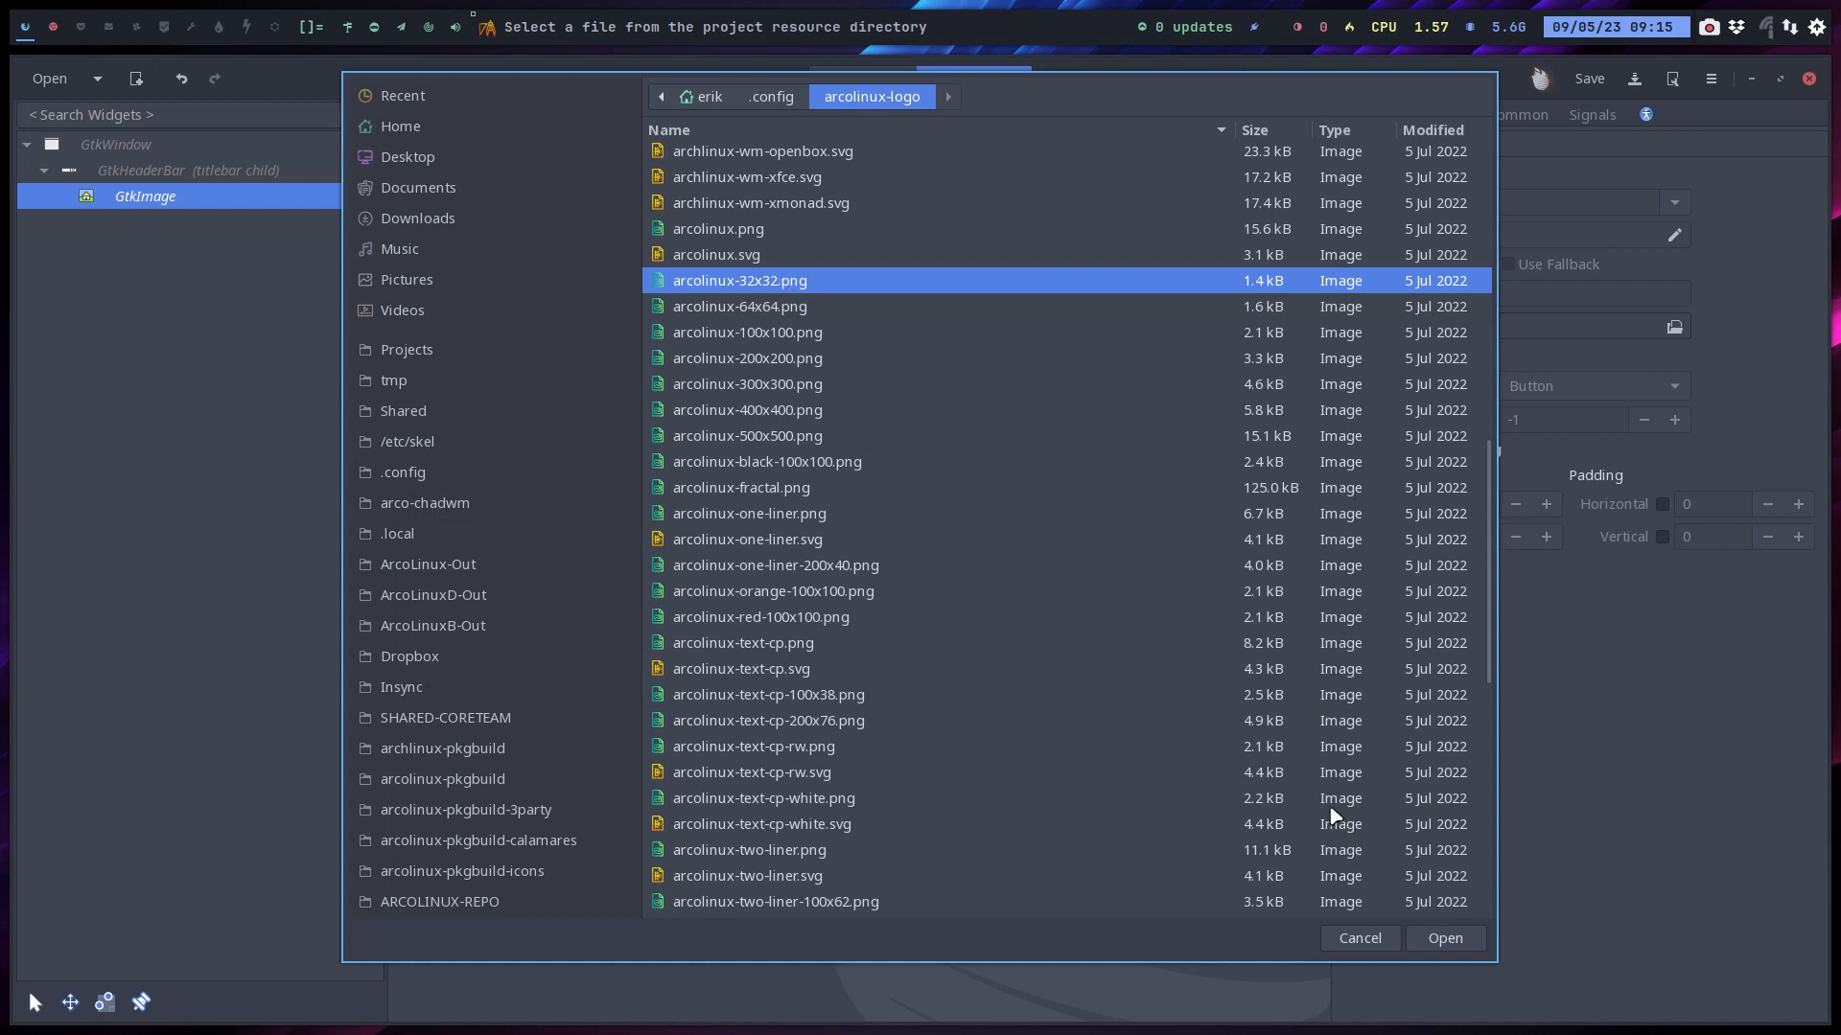
{"action": "left_click", "coordinate": [1435, 939]}
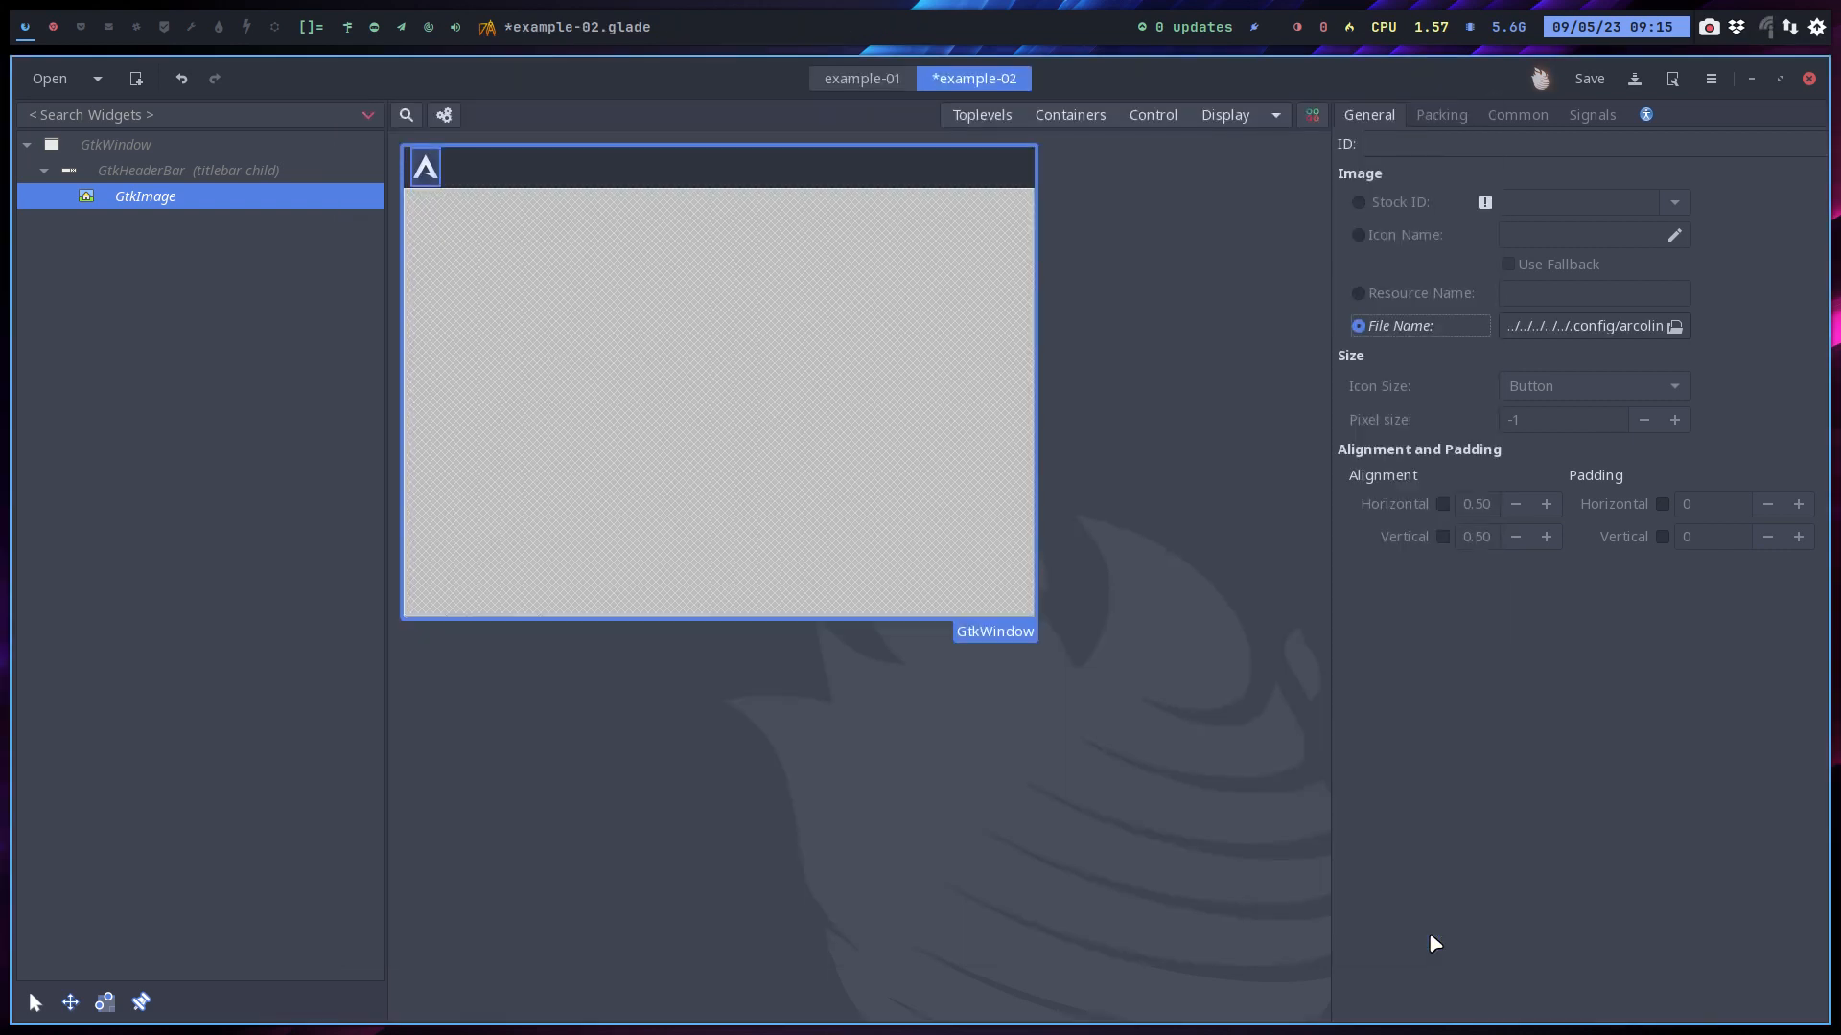
Give the header bar the title "ArcoLinux Application" and the subtitle "ArcoLinux App"
{"action": "left_click", "coordinate": [697, 179]}
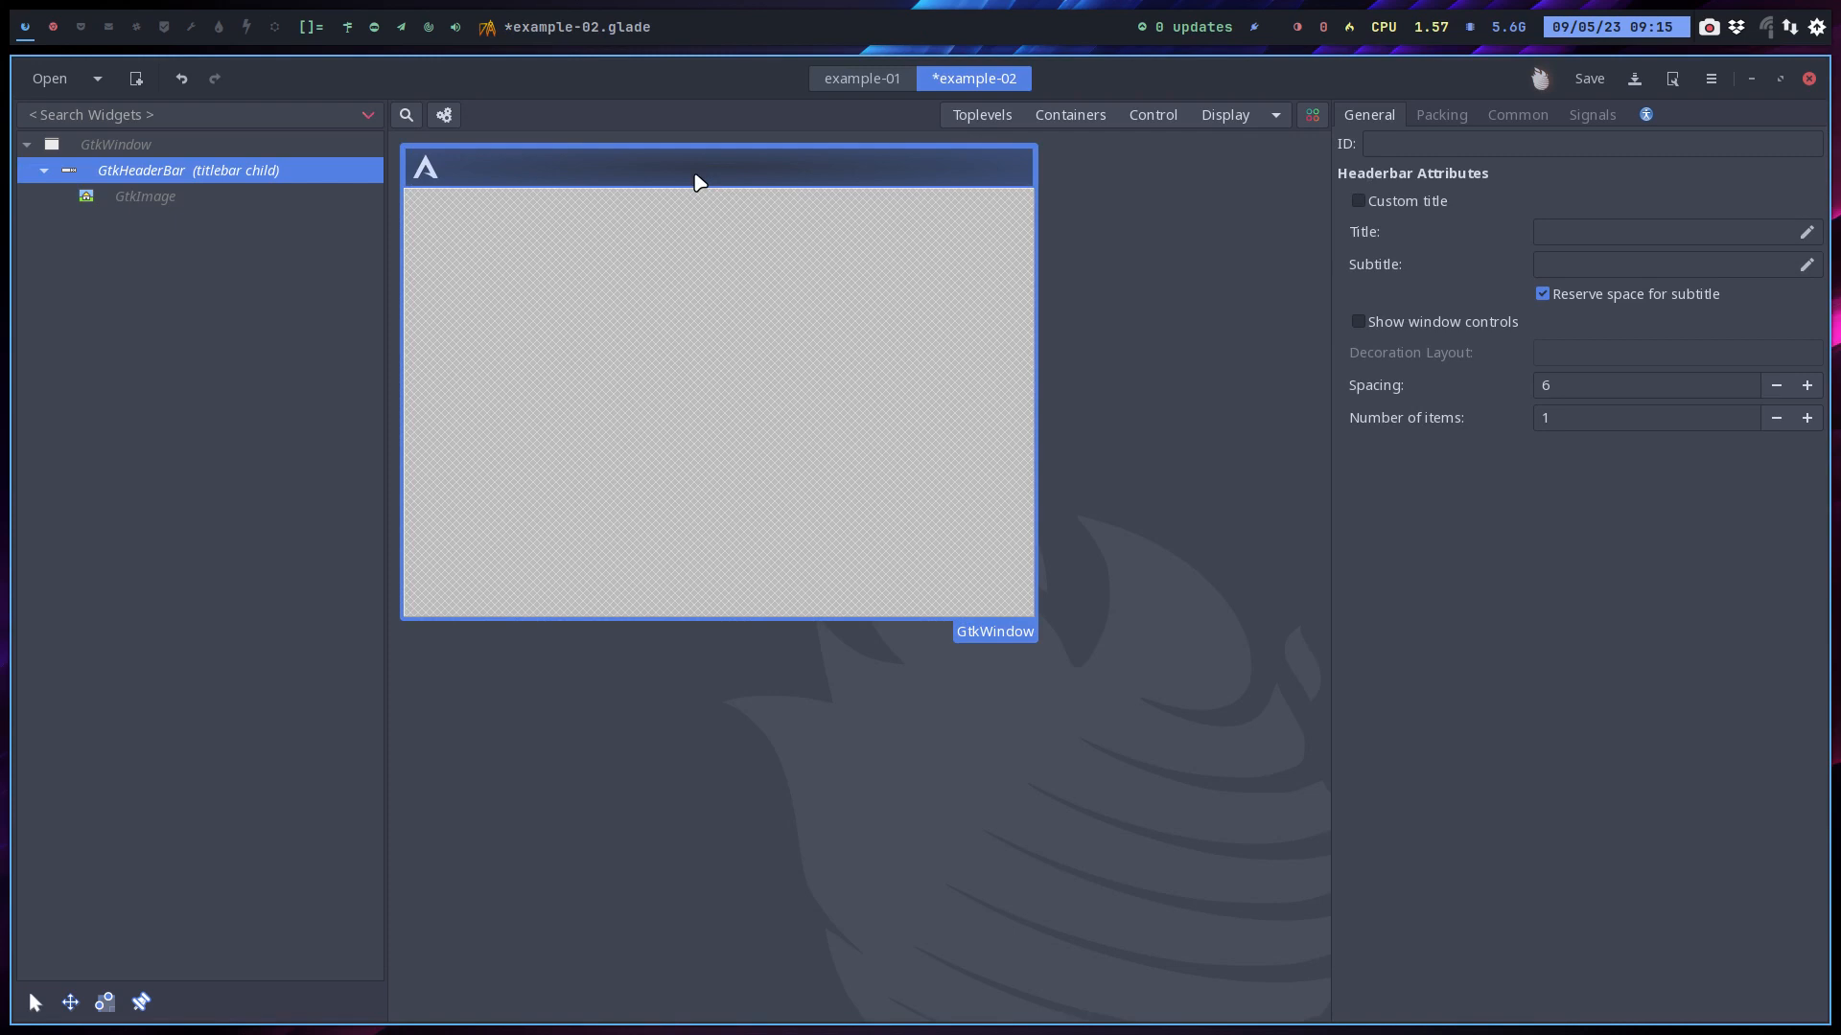
{"action": "left_click", "coordinate": [1565, 231]}
{"action": "type", "text": "ArcoLinux Application"}
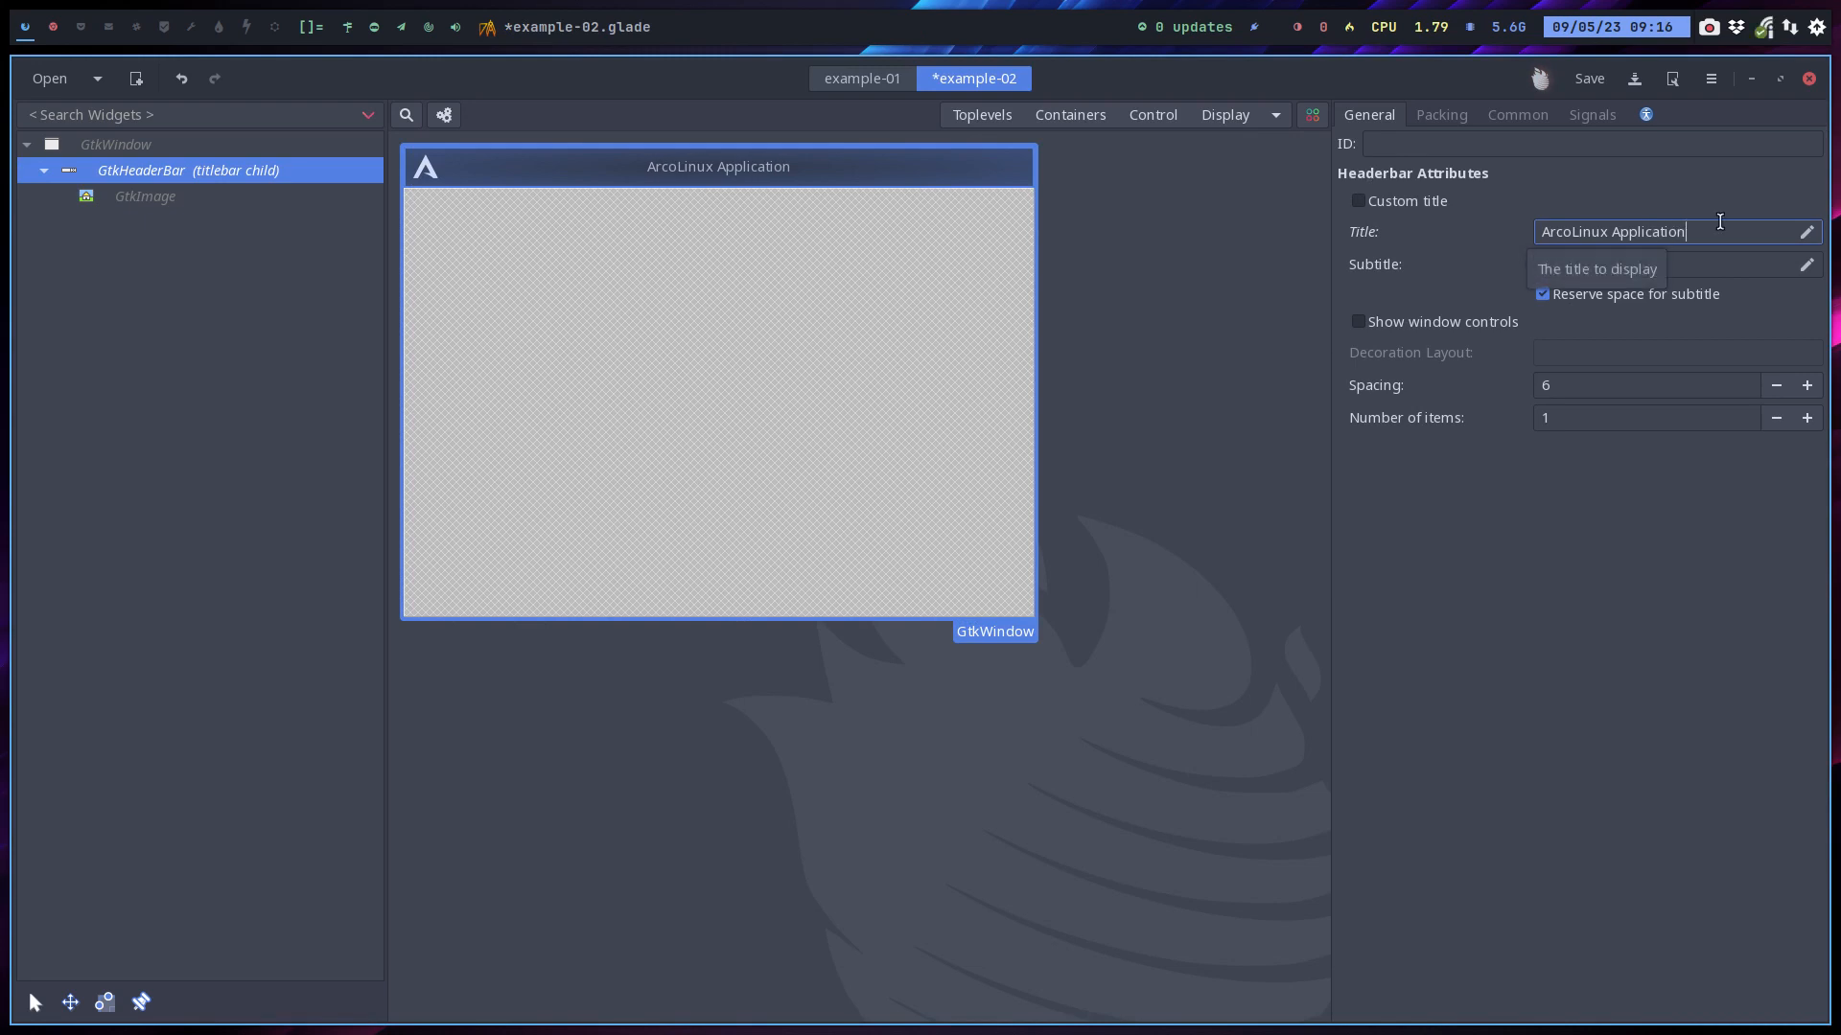
{"action": "left_click", "coordinate": [1666, 265]}
{"action": "type", "text": "Arco"}
{"action": "key", "text": "BackSpace"}
{"action": "key", "text": "BackSpace"}
{"action": "key", "text": "BackSpace"}
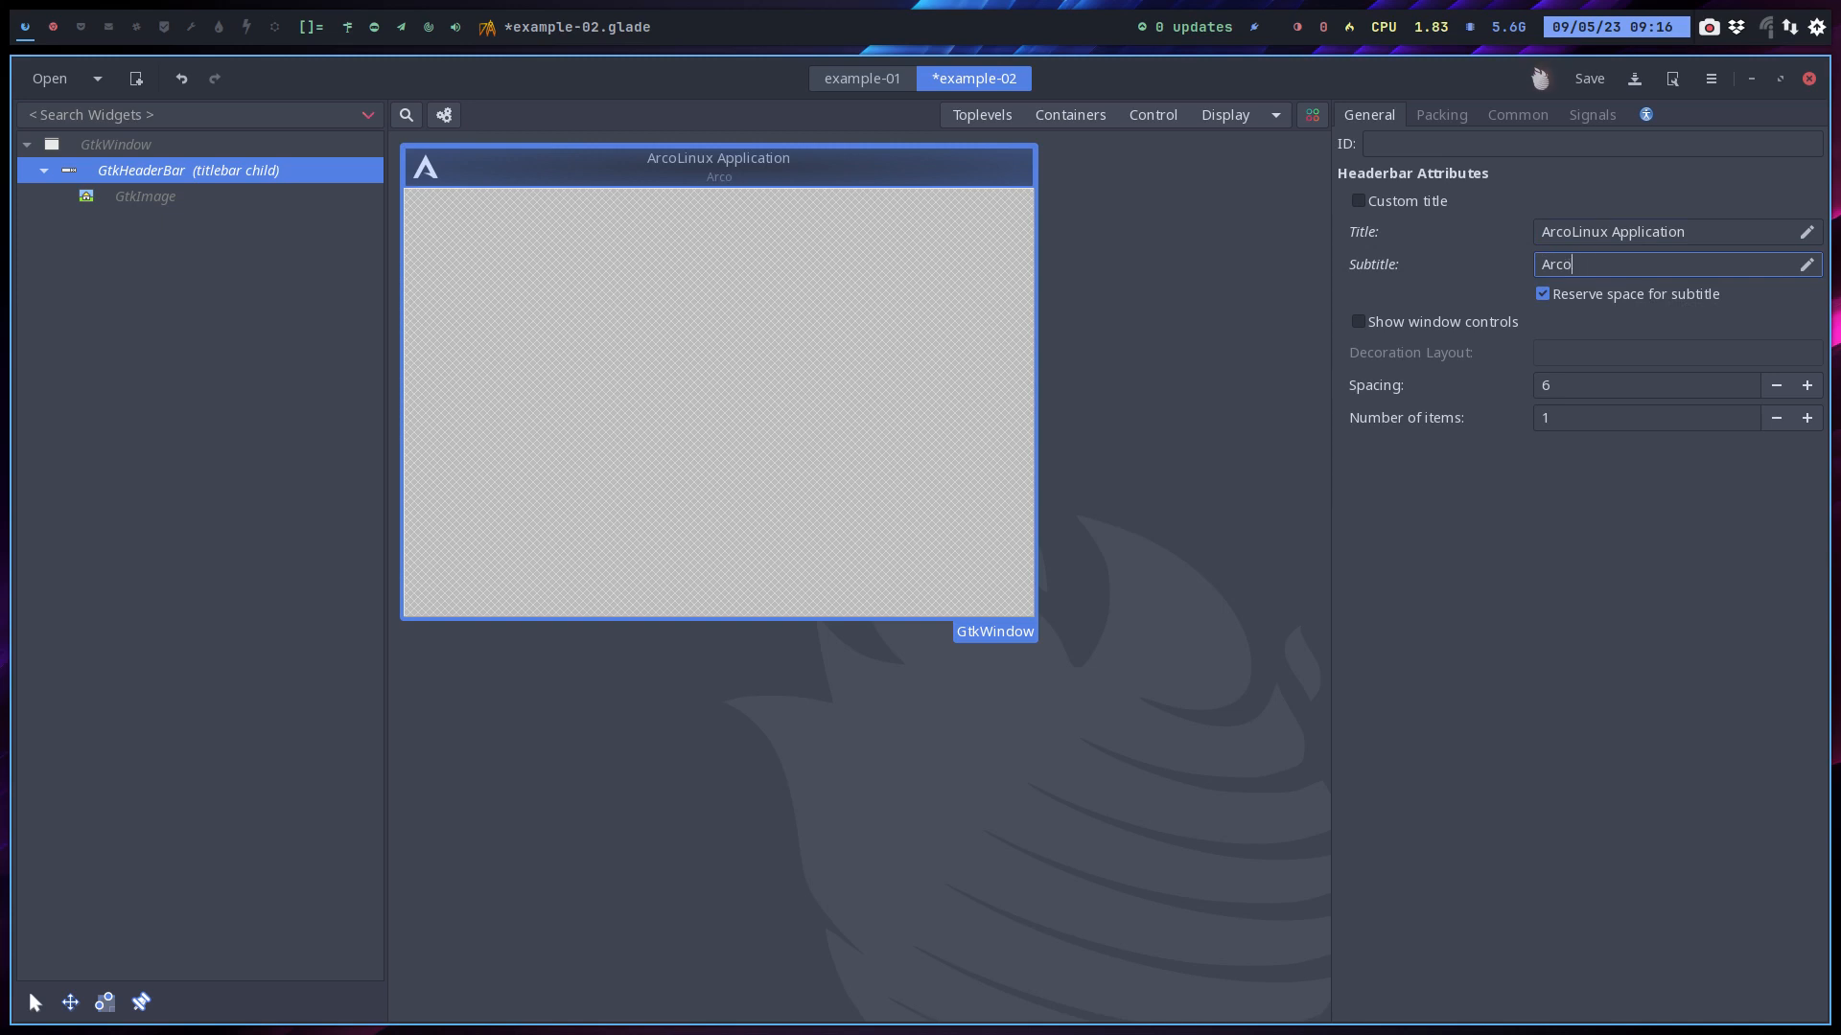
{"action": "type", "text": "Linux App"}
Save the example-02 project, and preview the window and close the preview
{"action": "key", "text": "ctrl+s"}
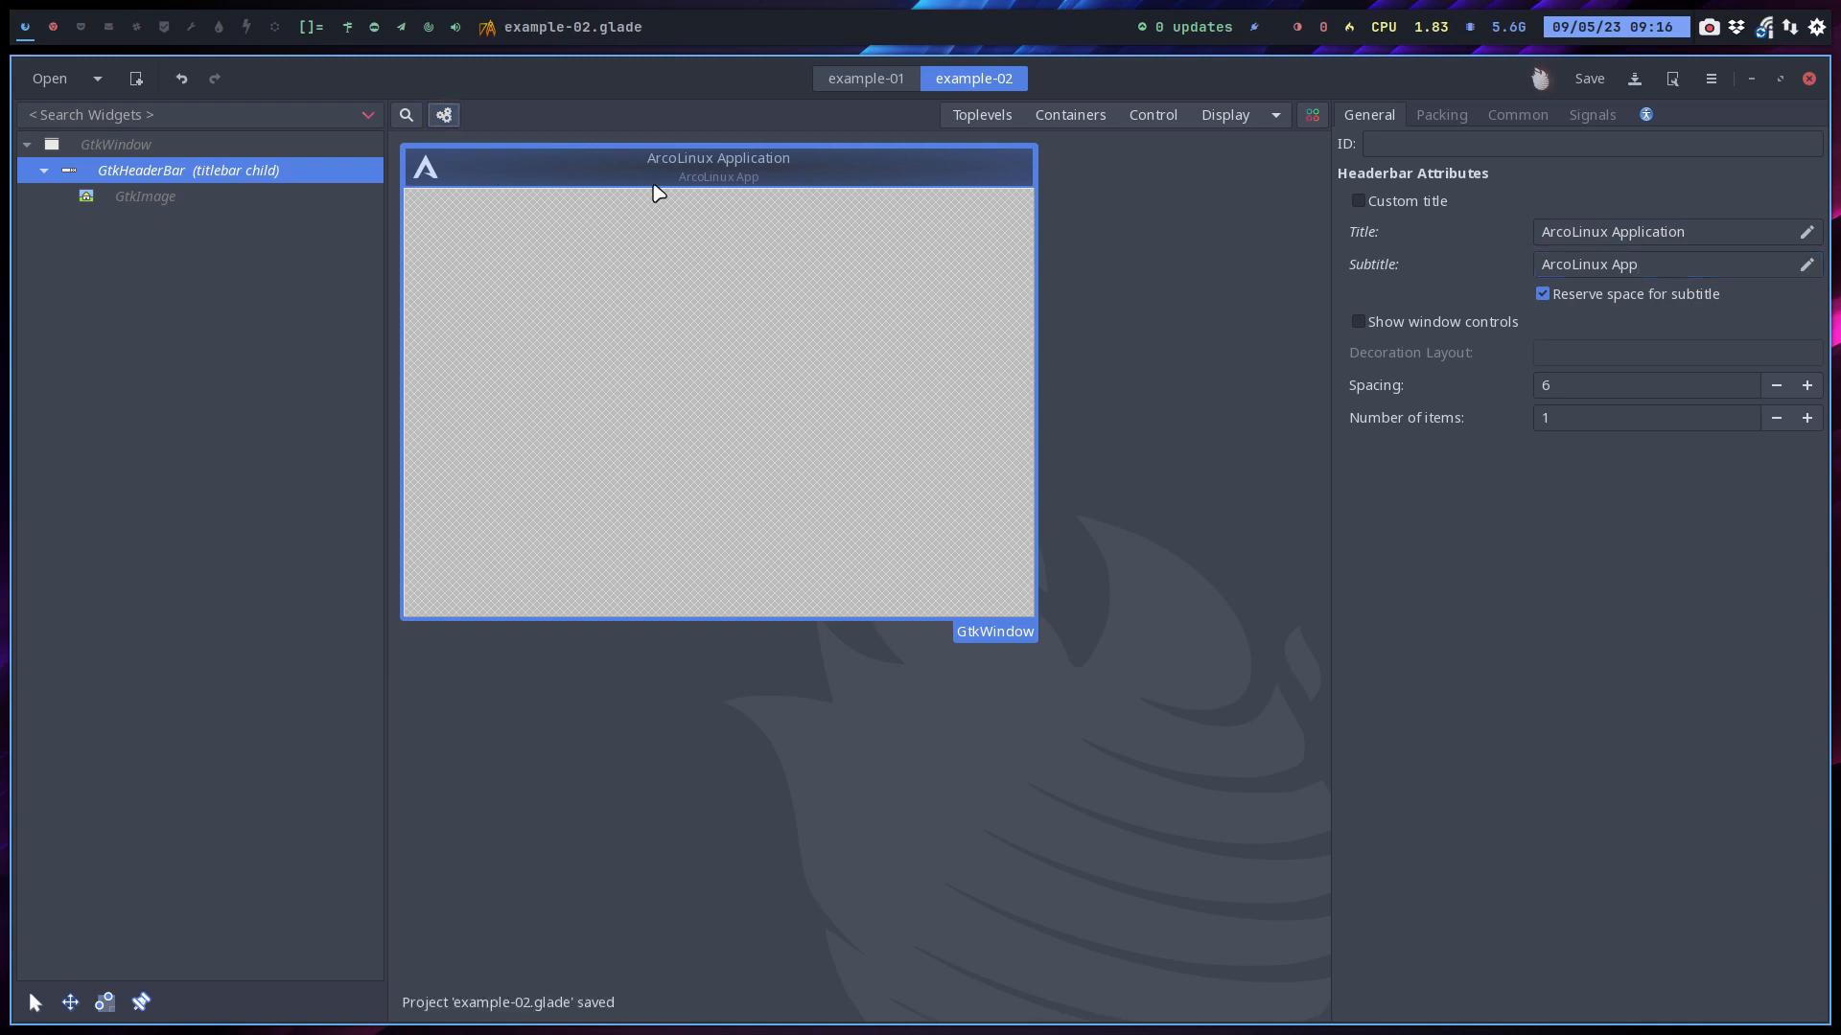
{"action": "key", "text": "ctrl+p"}
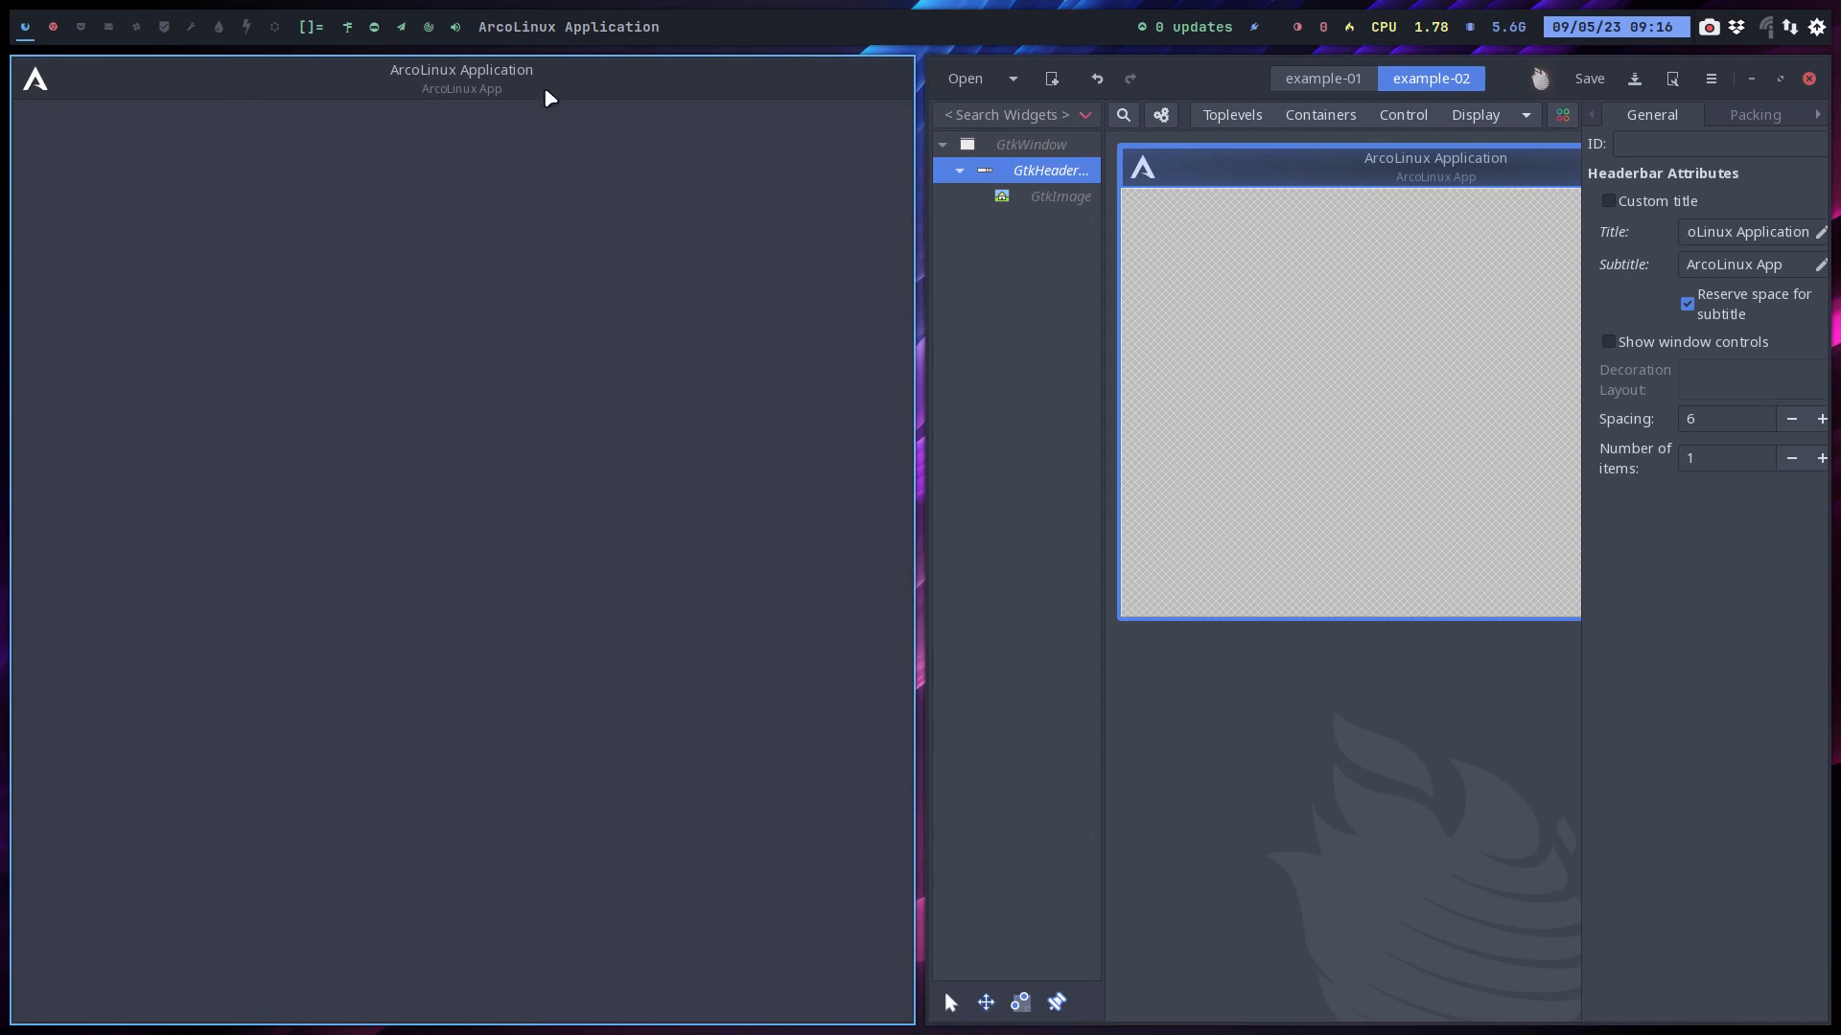
{"action": "key", "text": "super+q"}
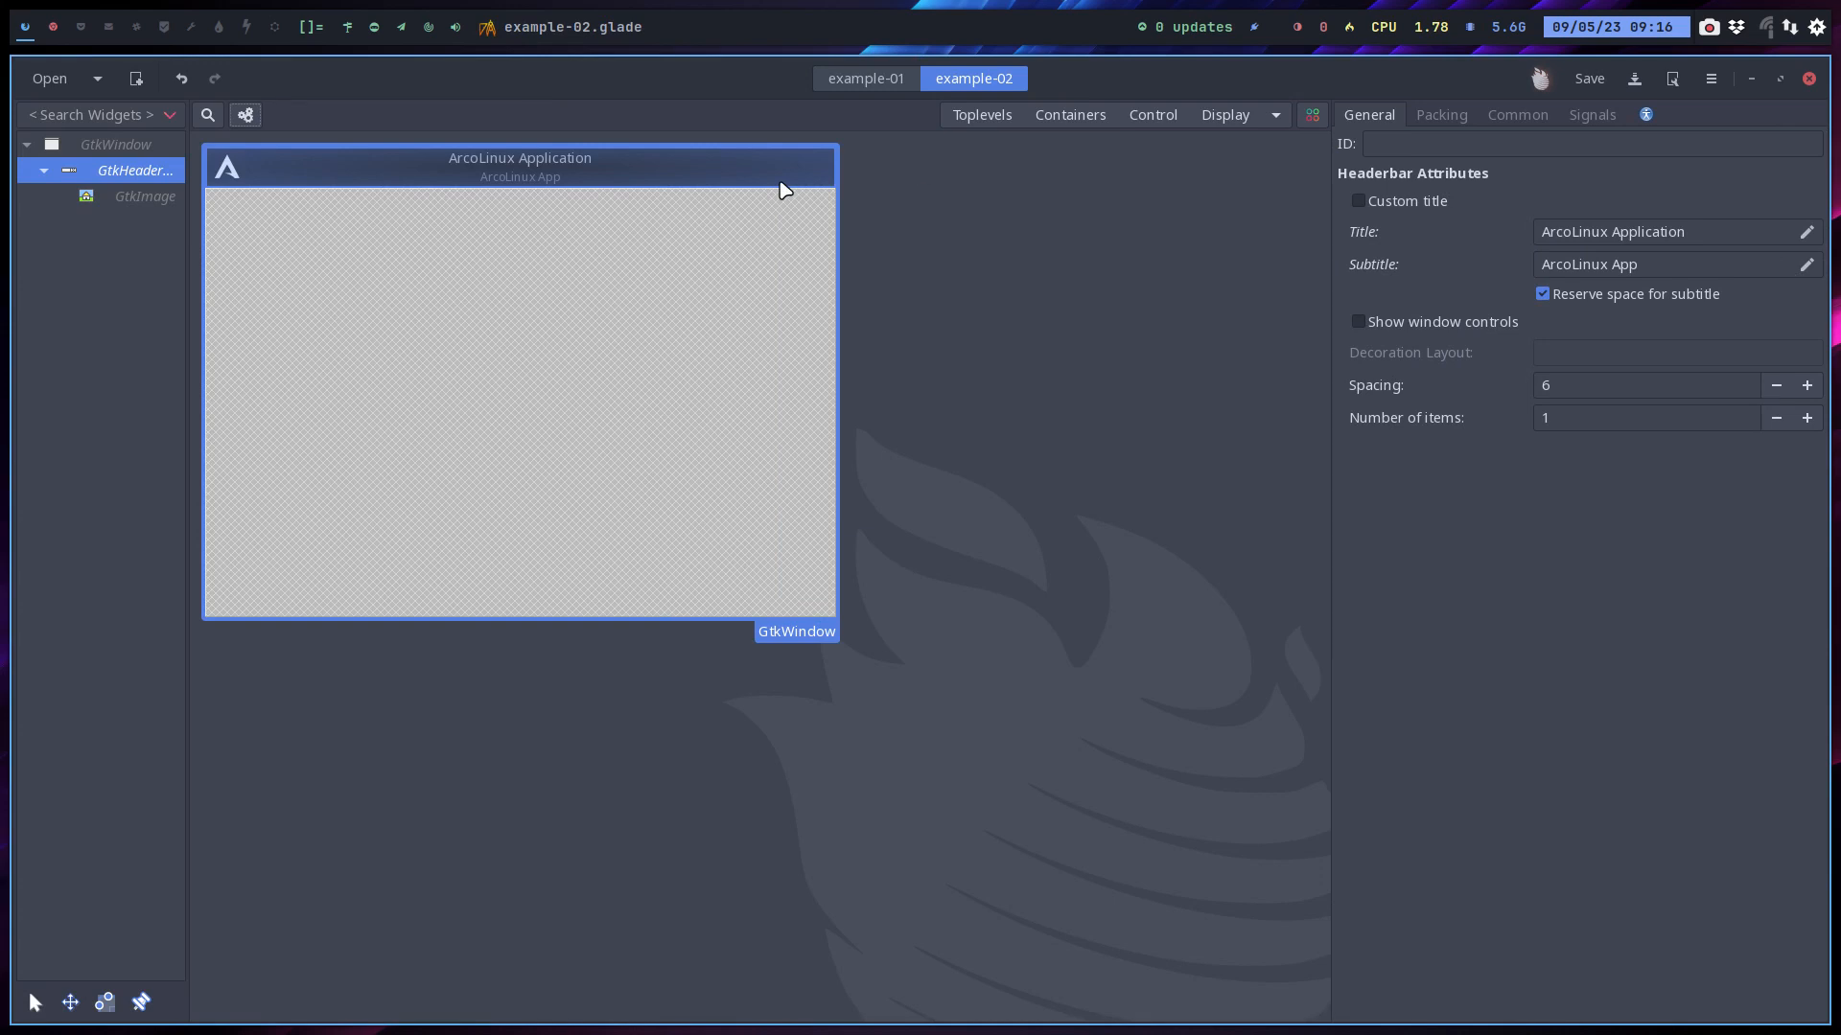
Turn off the Resizable flag for the top-level GtkWindow
{"action": "left_click", "coordinate": [1440, 116]}
{"action": "left_click", "coordinate": [1350, 123]}
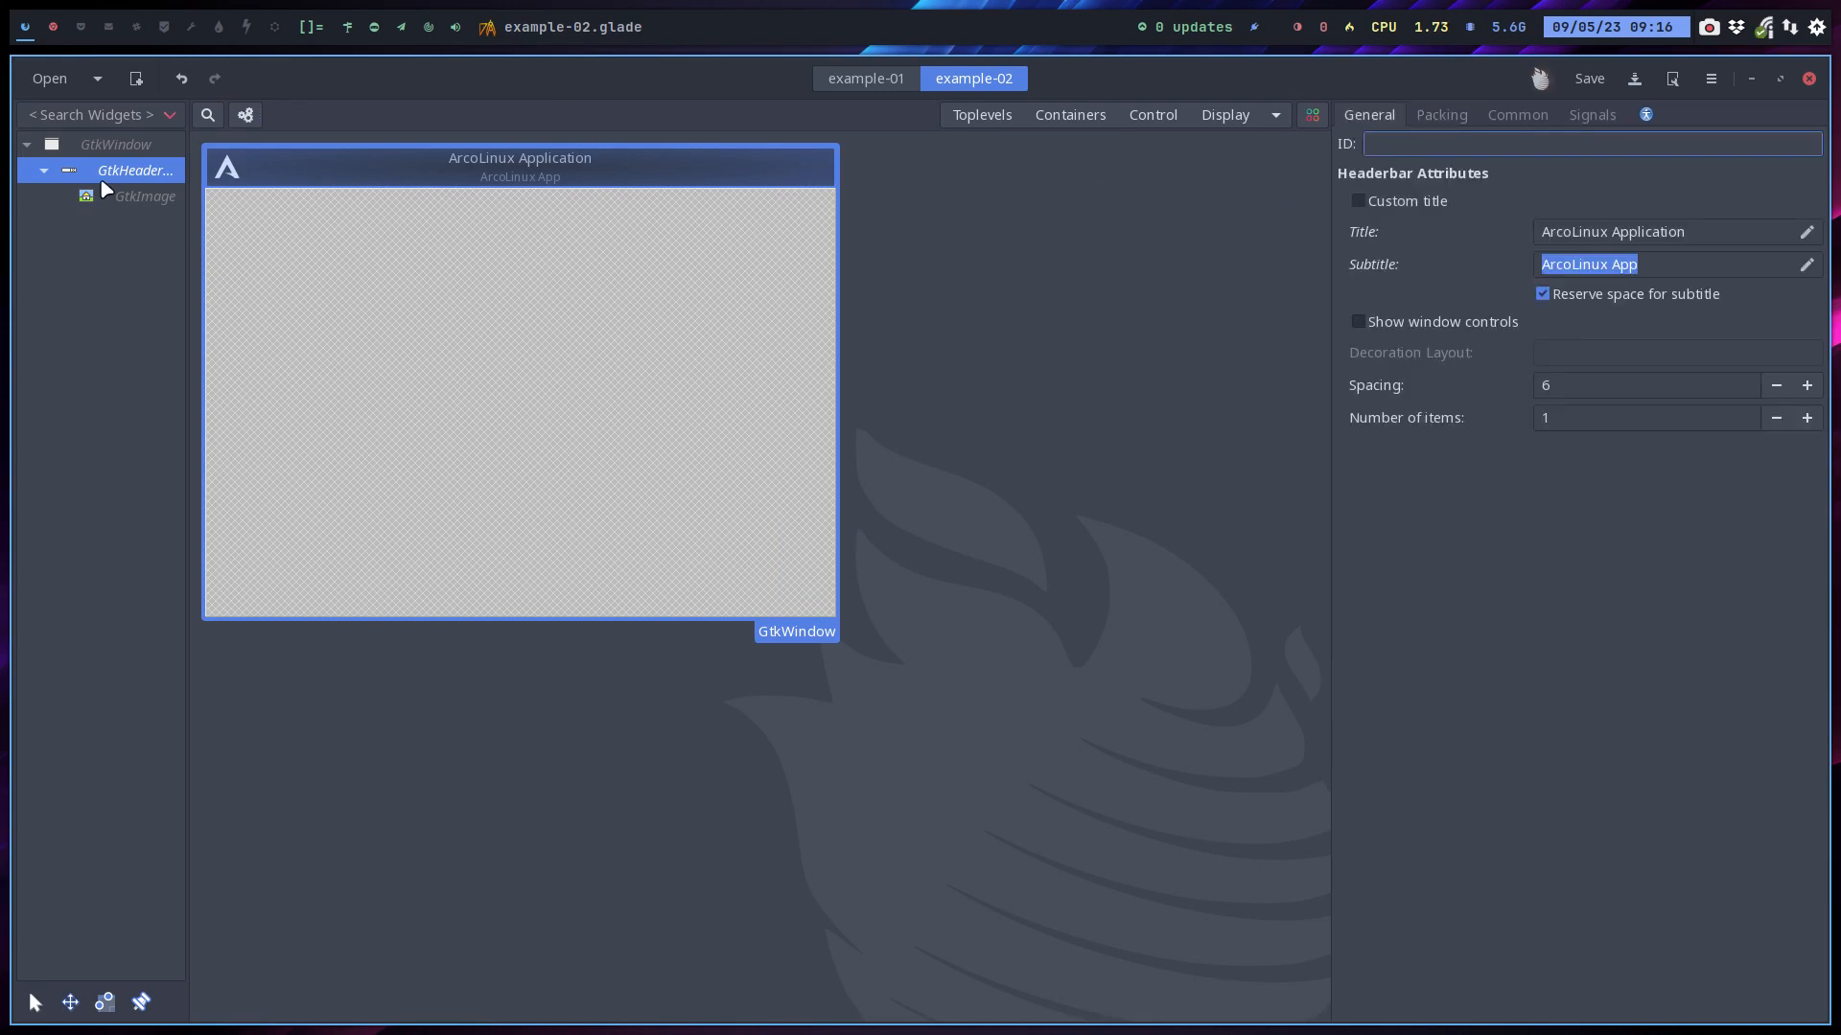
{"action": "left_click", "coordinate": [122, 149]}
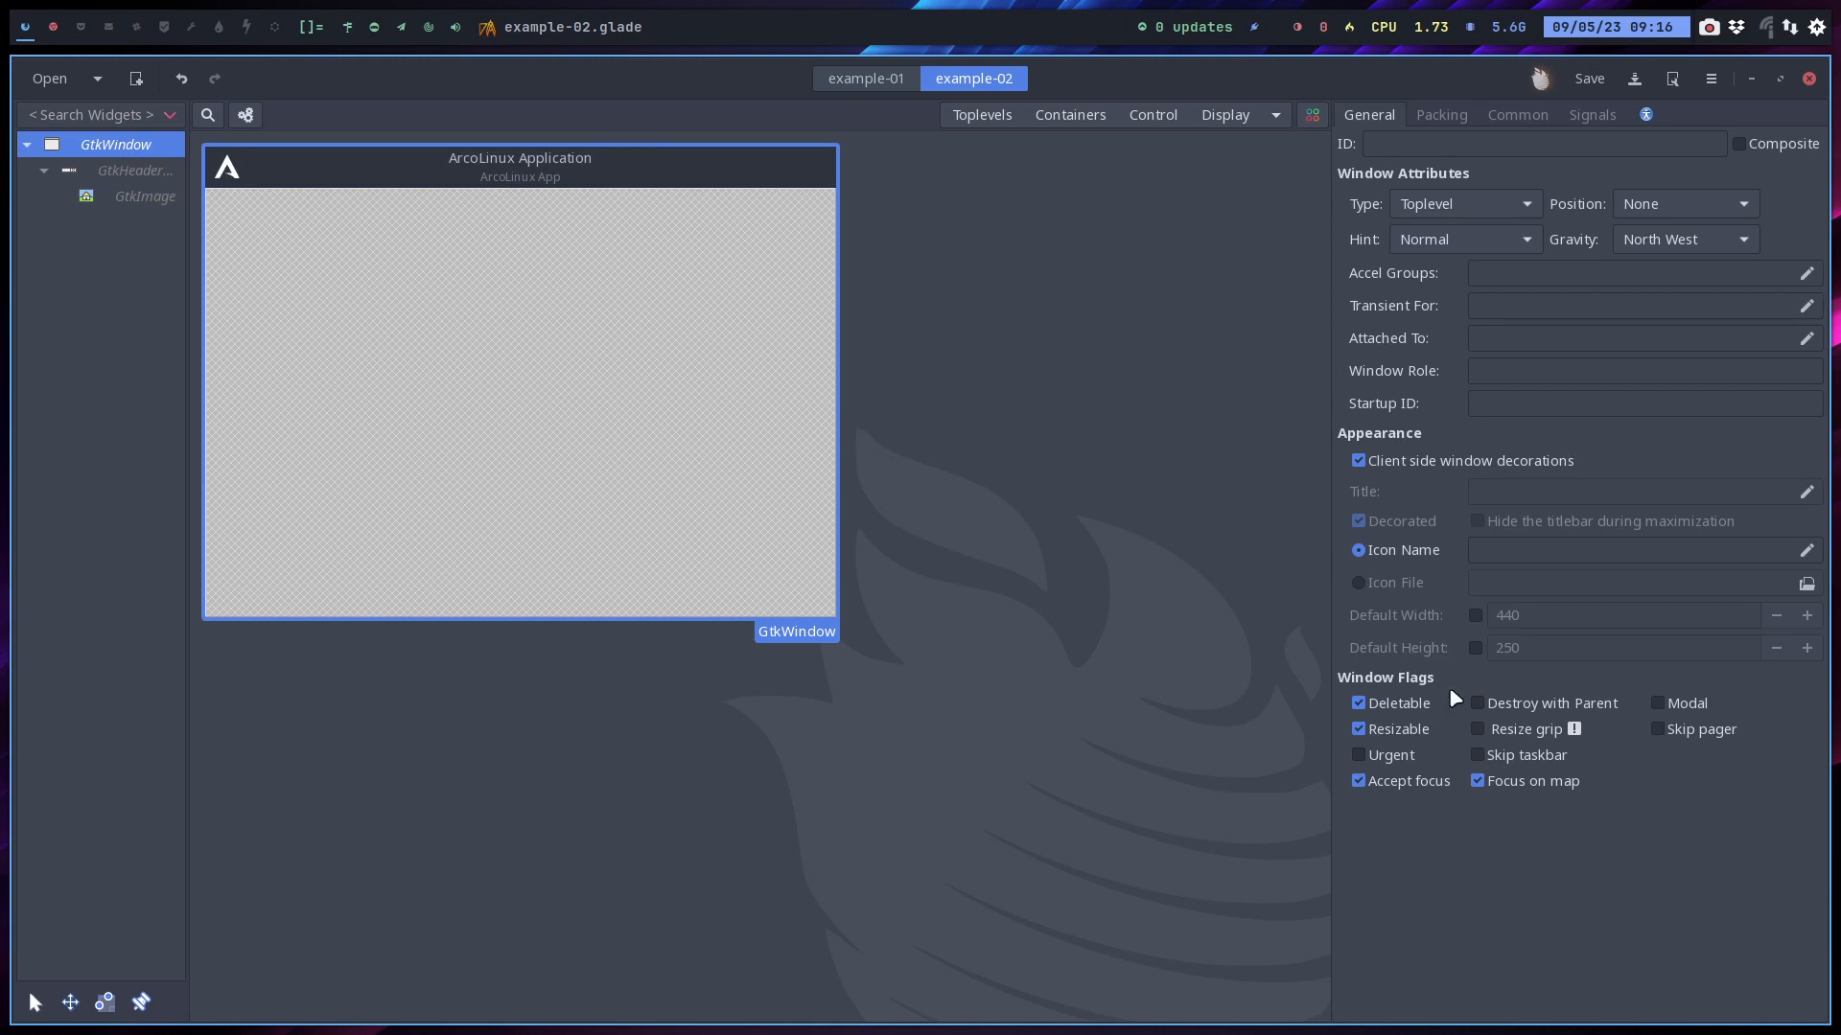
{"action": "left_click", "coordinate": [1398, 732]}
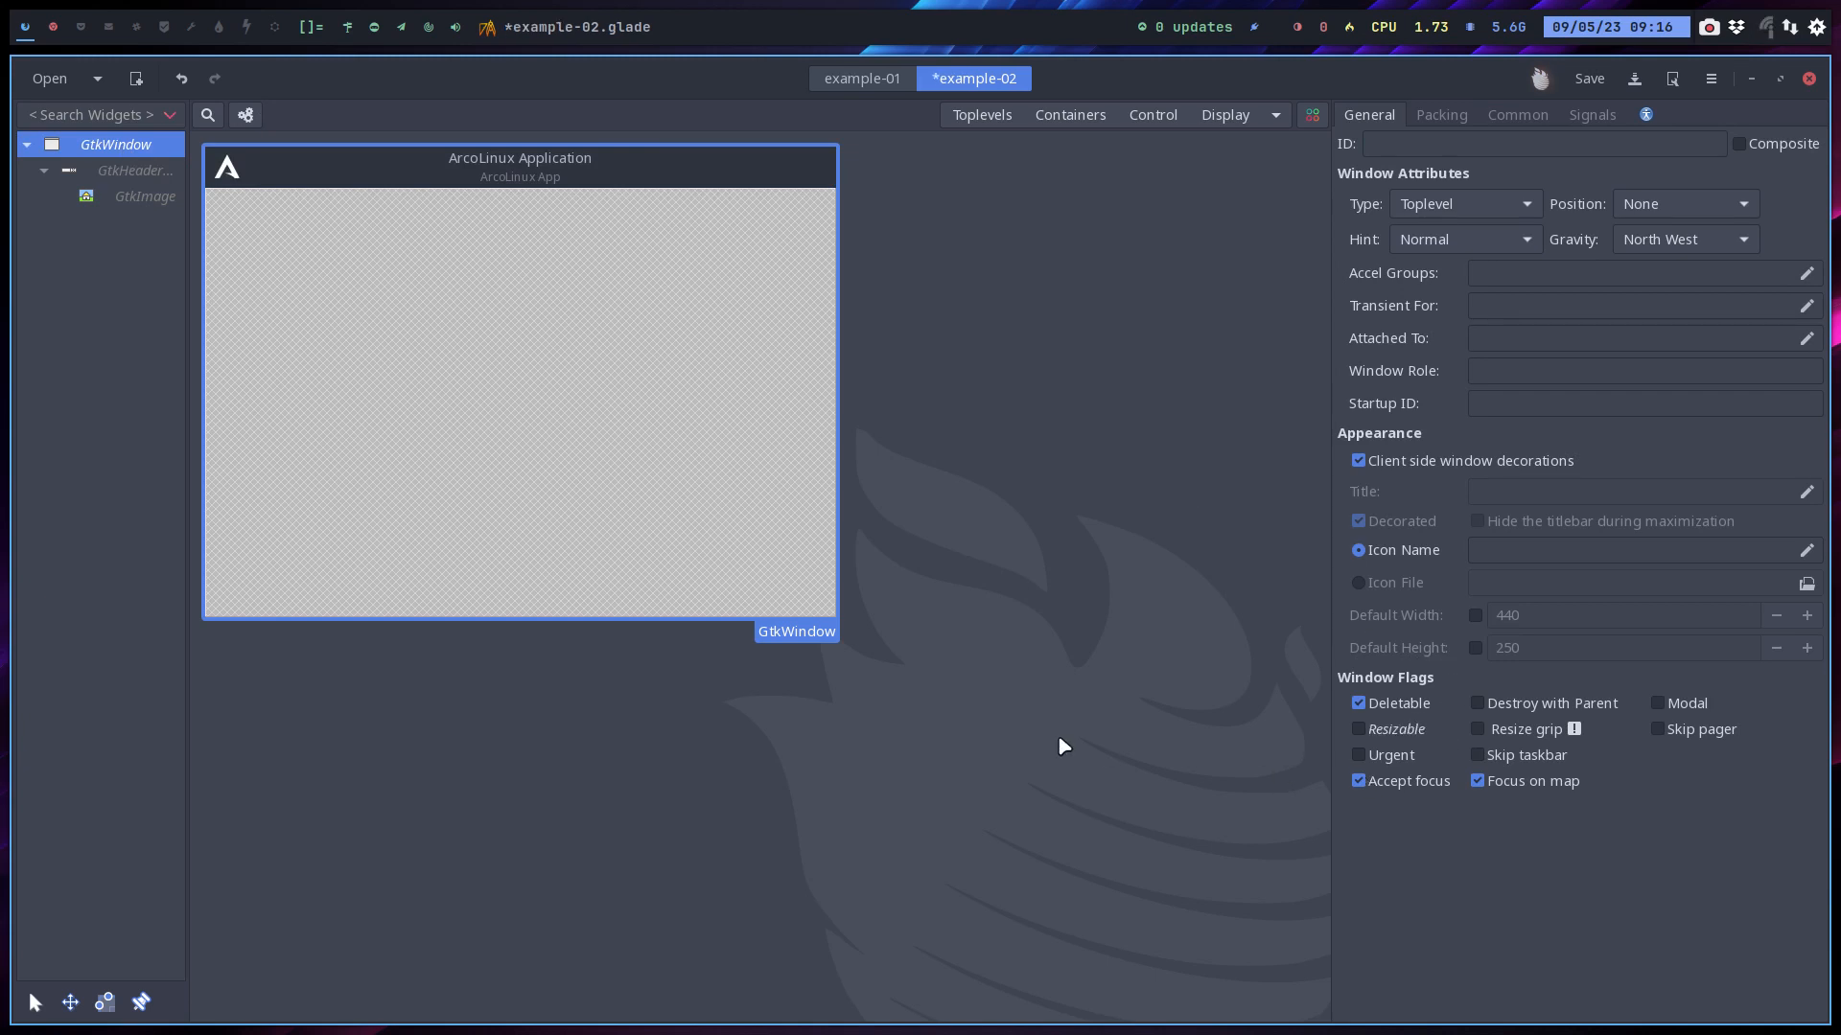
Save the example-02 project and preview the non-resizable window, moving the preview over the workspace before closing it
{"action": "key", "text": "ctrl+s"}
{"action": "left_click", "coordinate": [246, 116]}
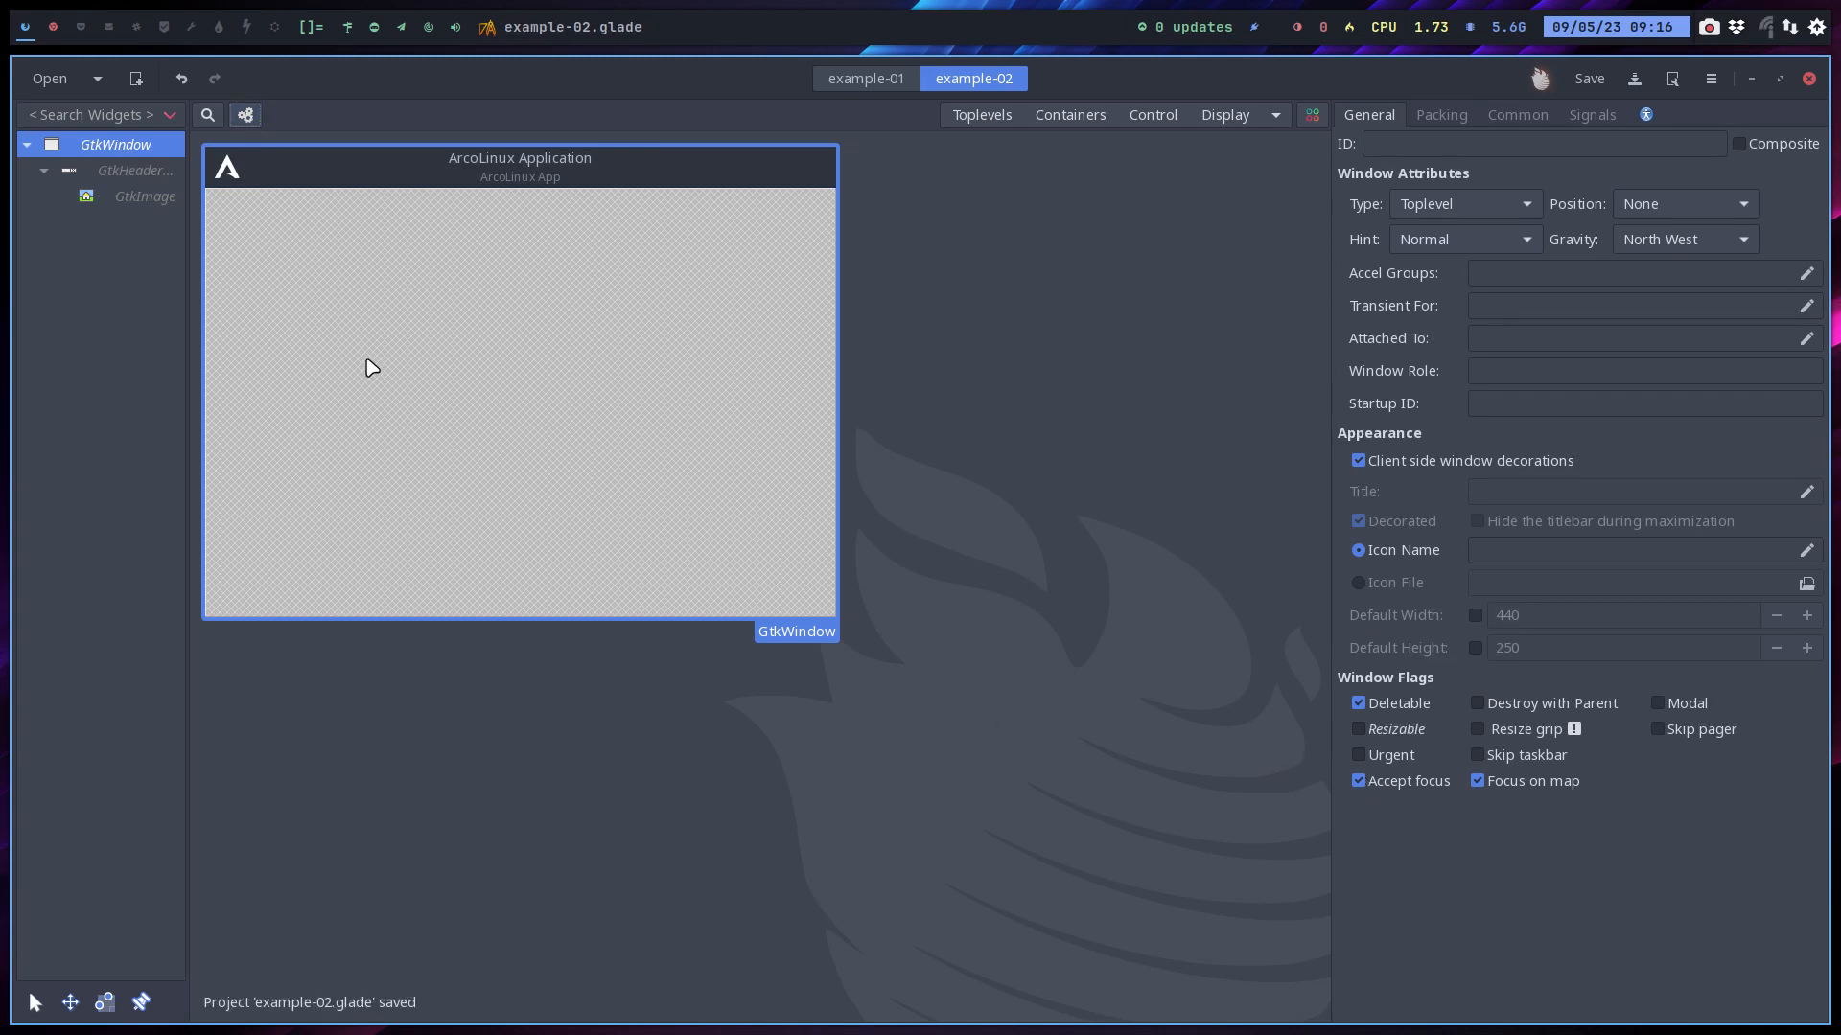
{"action": "left_click_drag", "start_coordinate": [148, 100], "coordinate": [944, 506]}
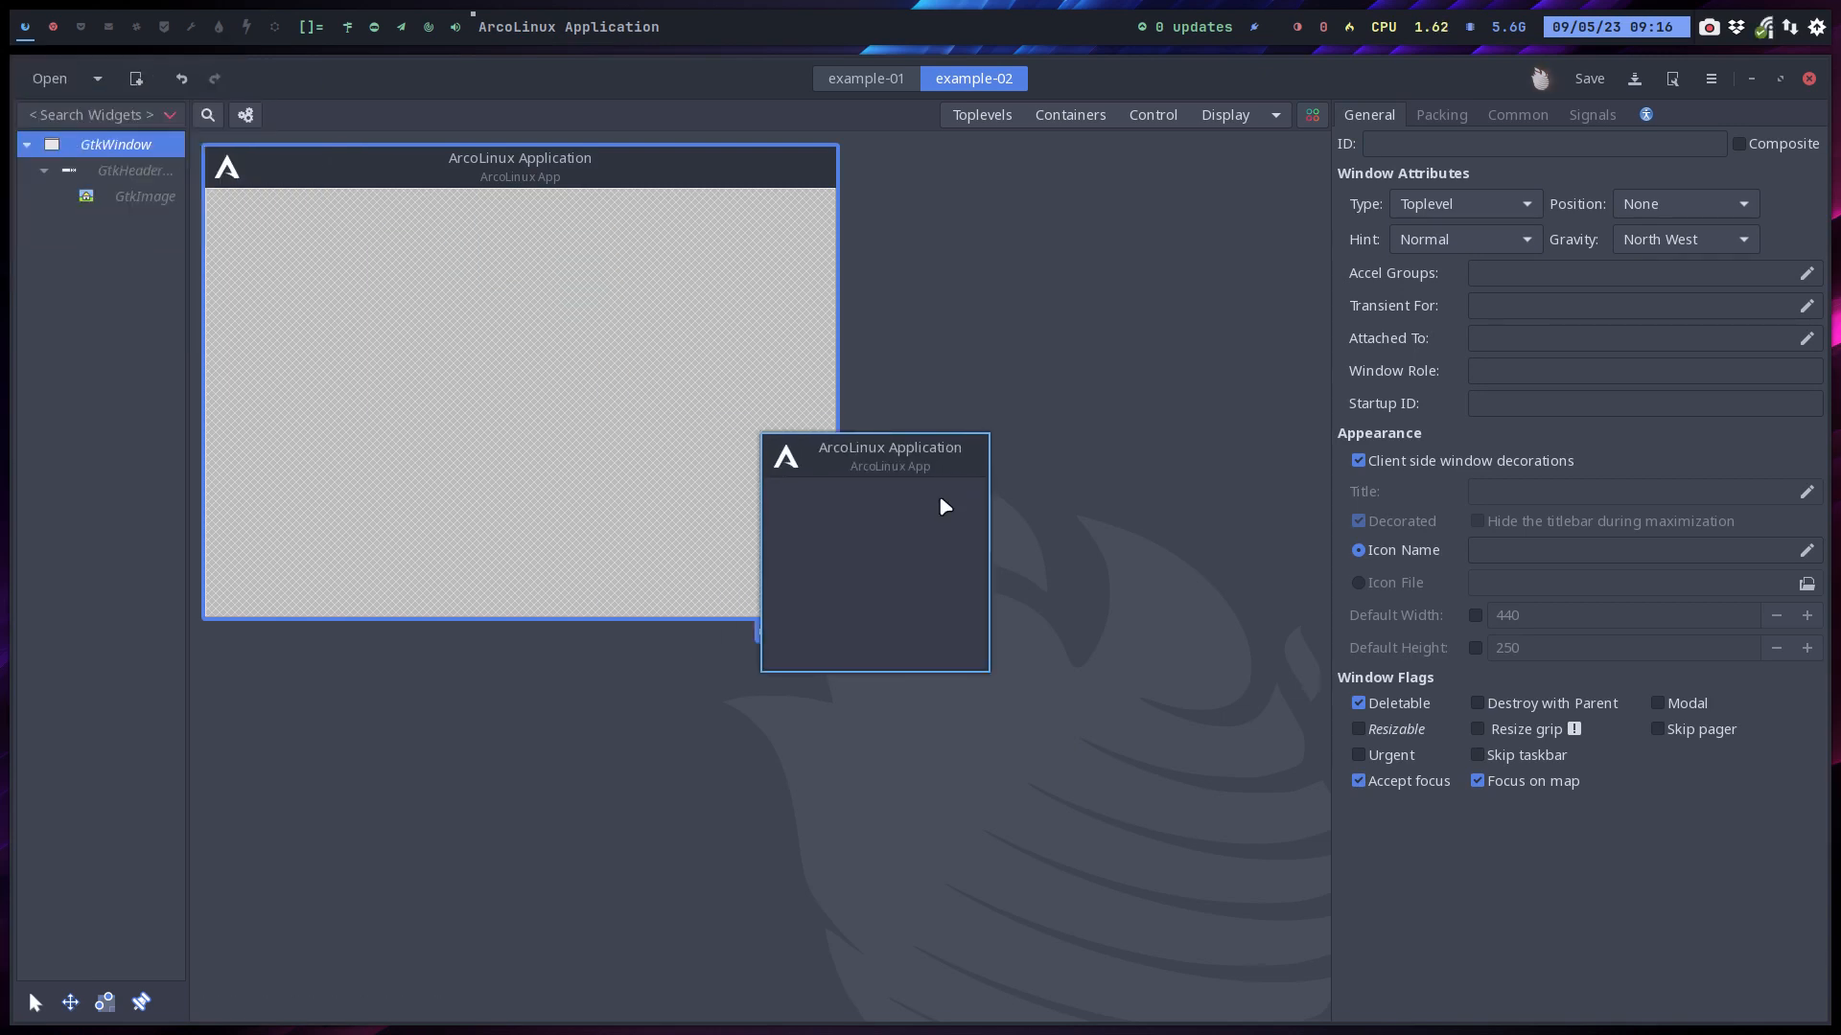
{"action": "key", "text": "super+q"}
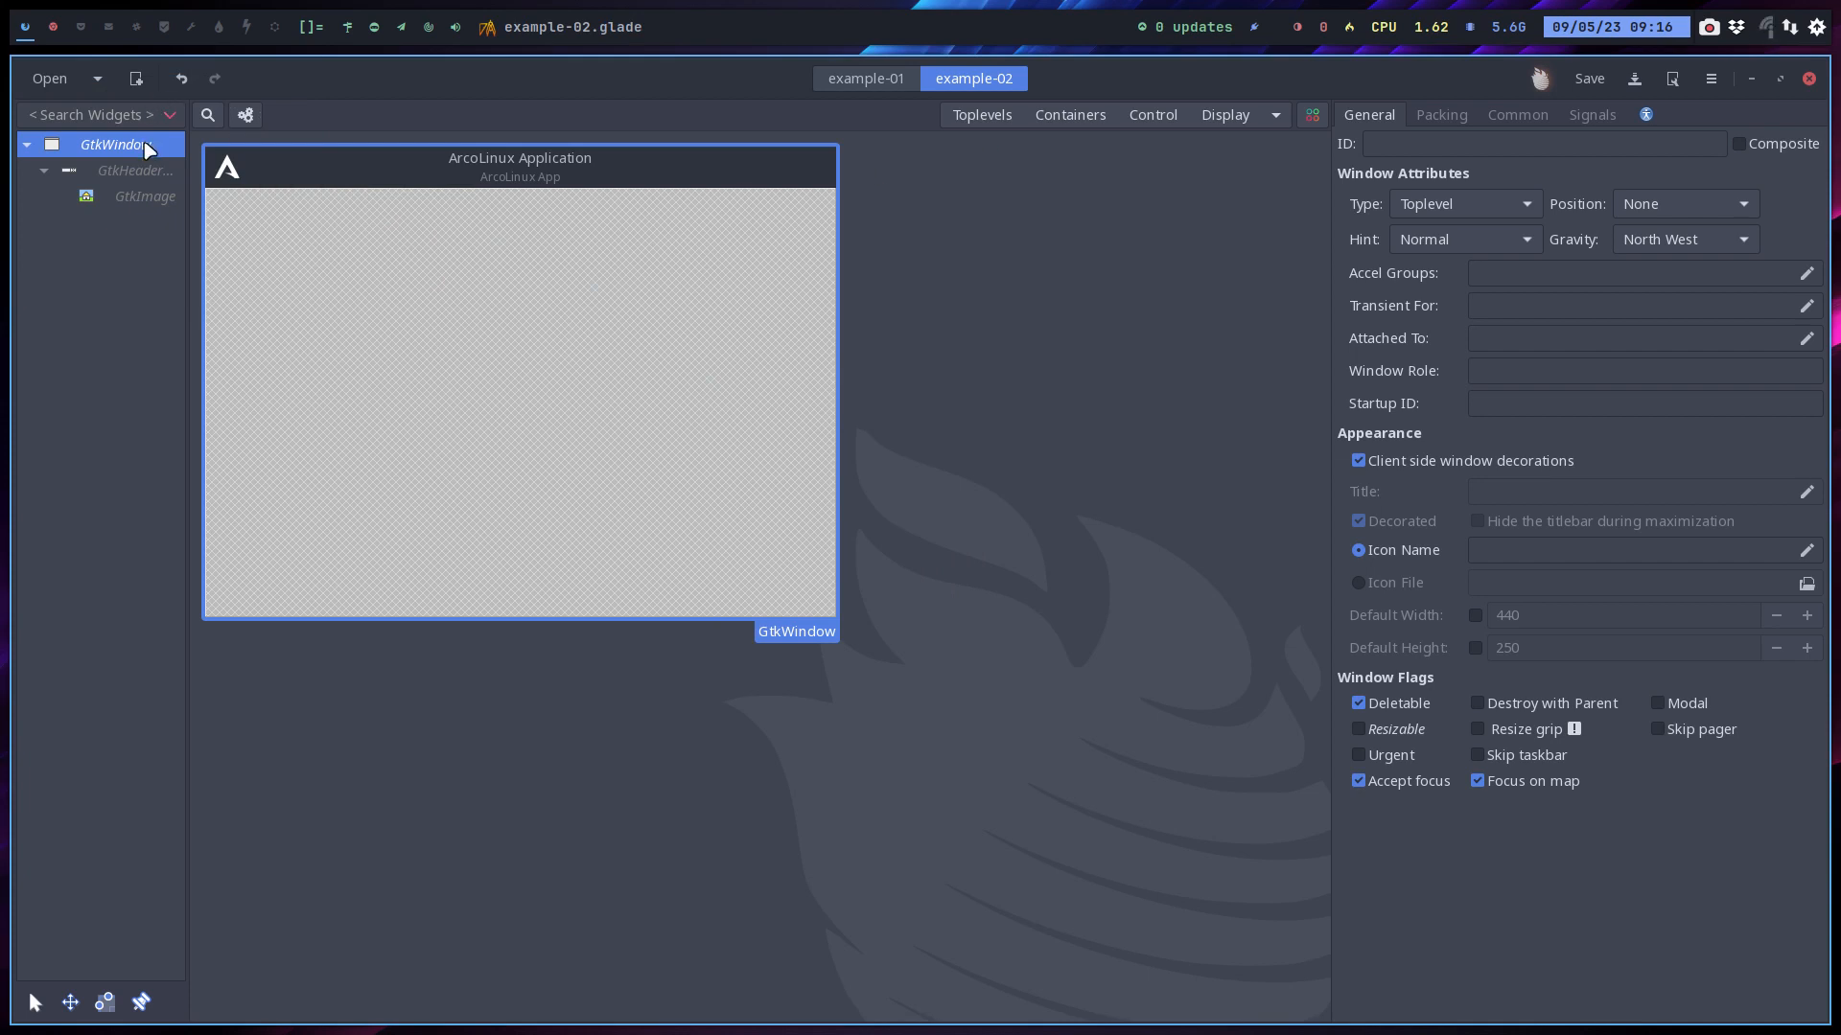
Set the GtkWindow's width request to 700 and its height request to 500
{"action": "left_click", "coordinate": [1442, 114]}
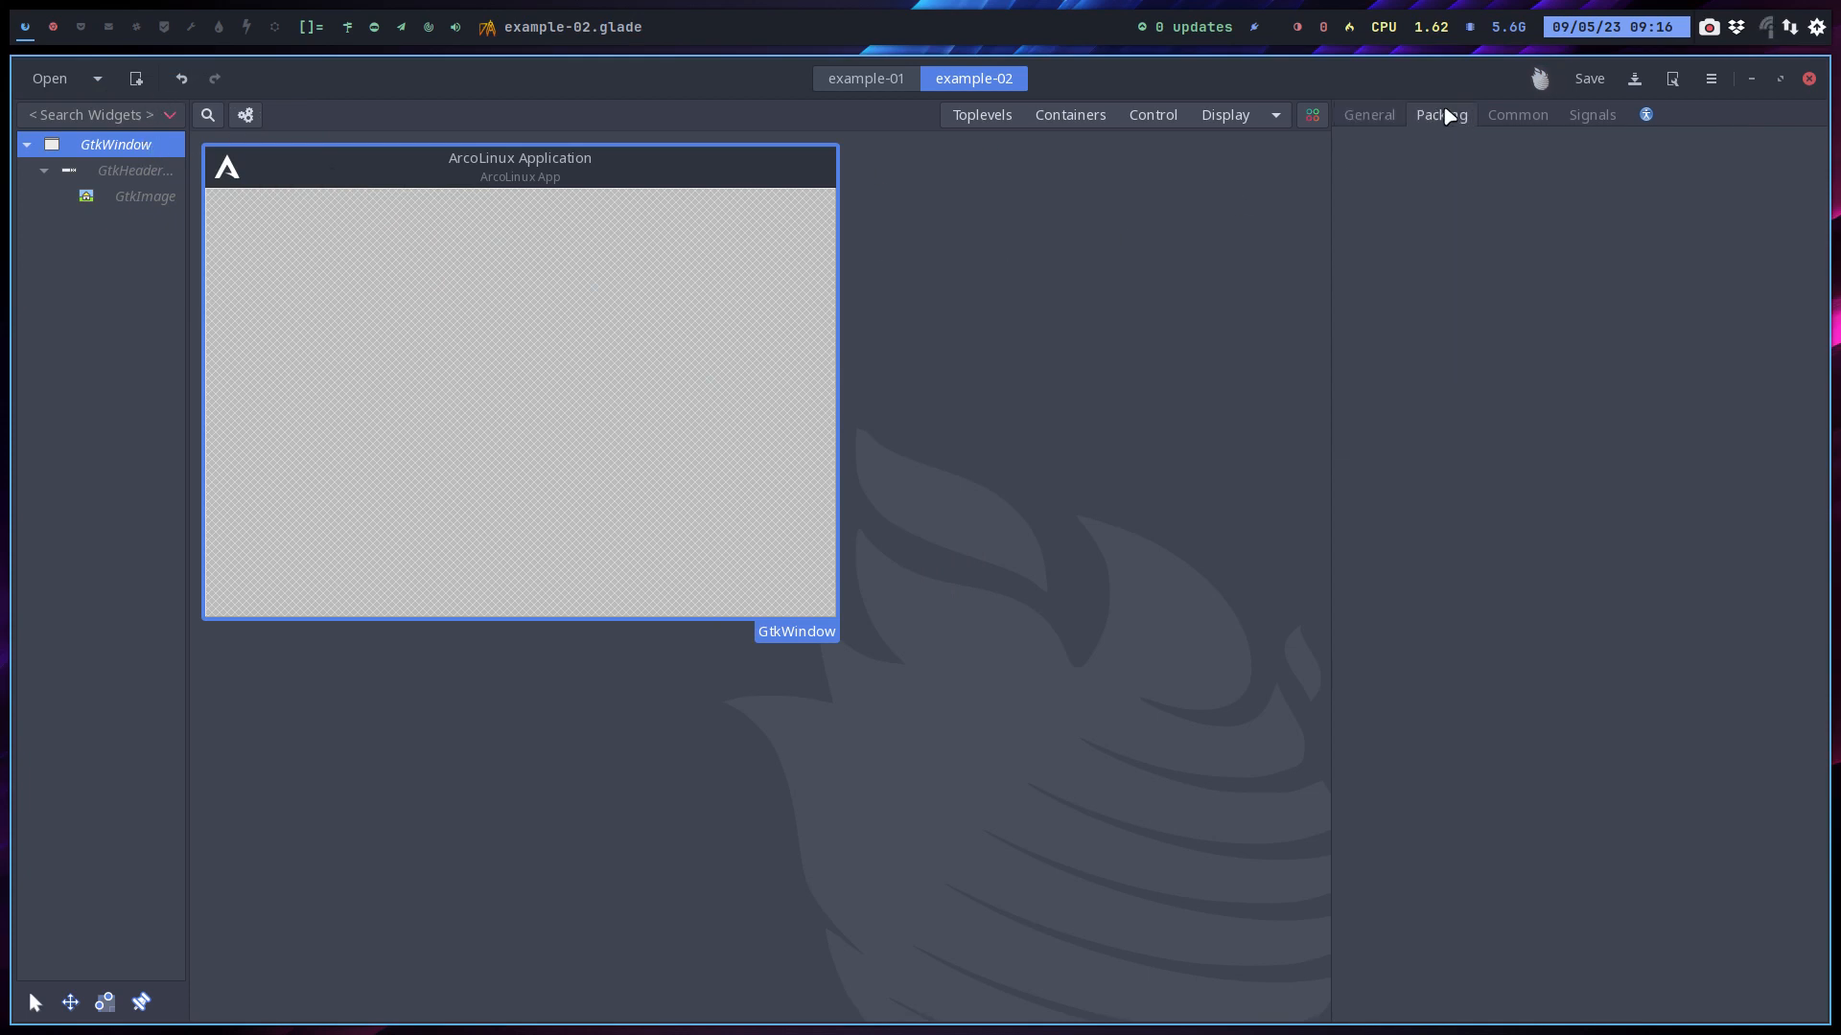
{"action": "left_click", "coordinate": [1514, 114]}
{"action": "left_click", "coordinate": [1570, 956]}
{"action": "left_click", "coordinate": [1592, 956]}
{"action": "type", "text": "7"}
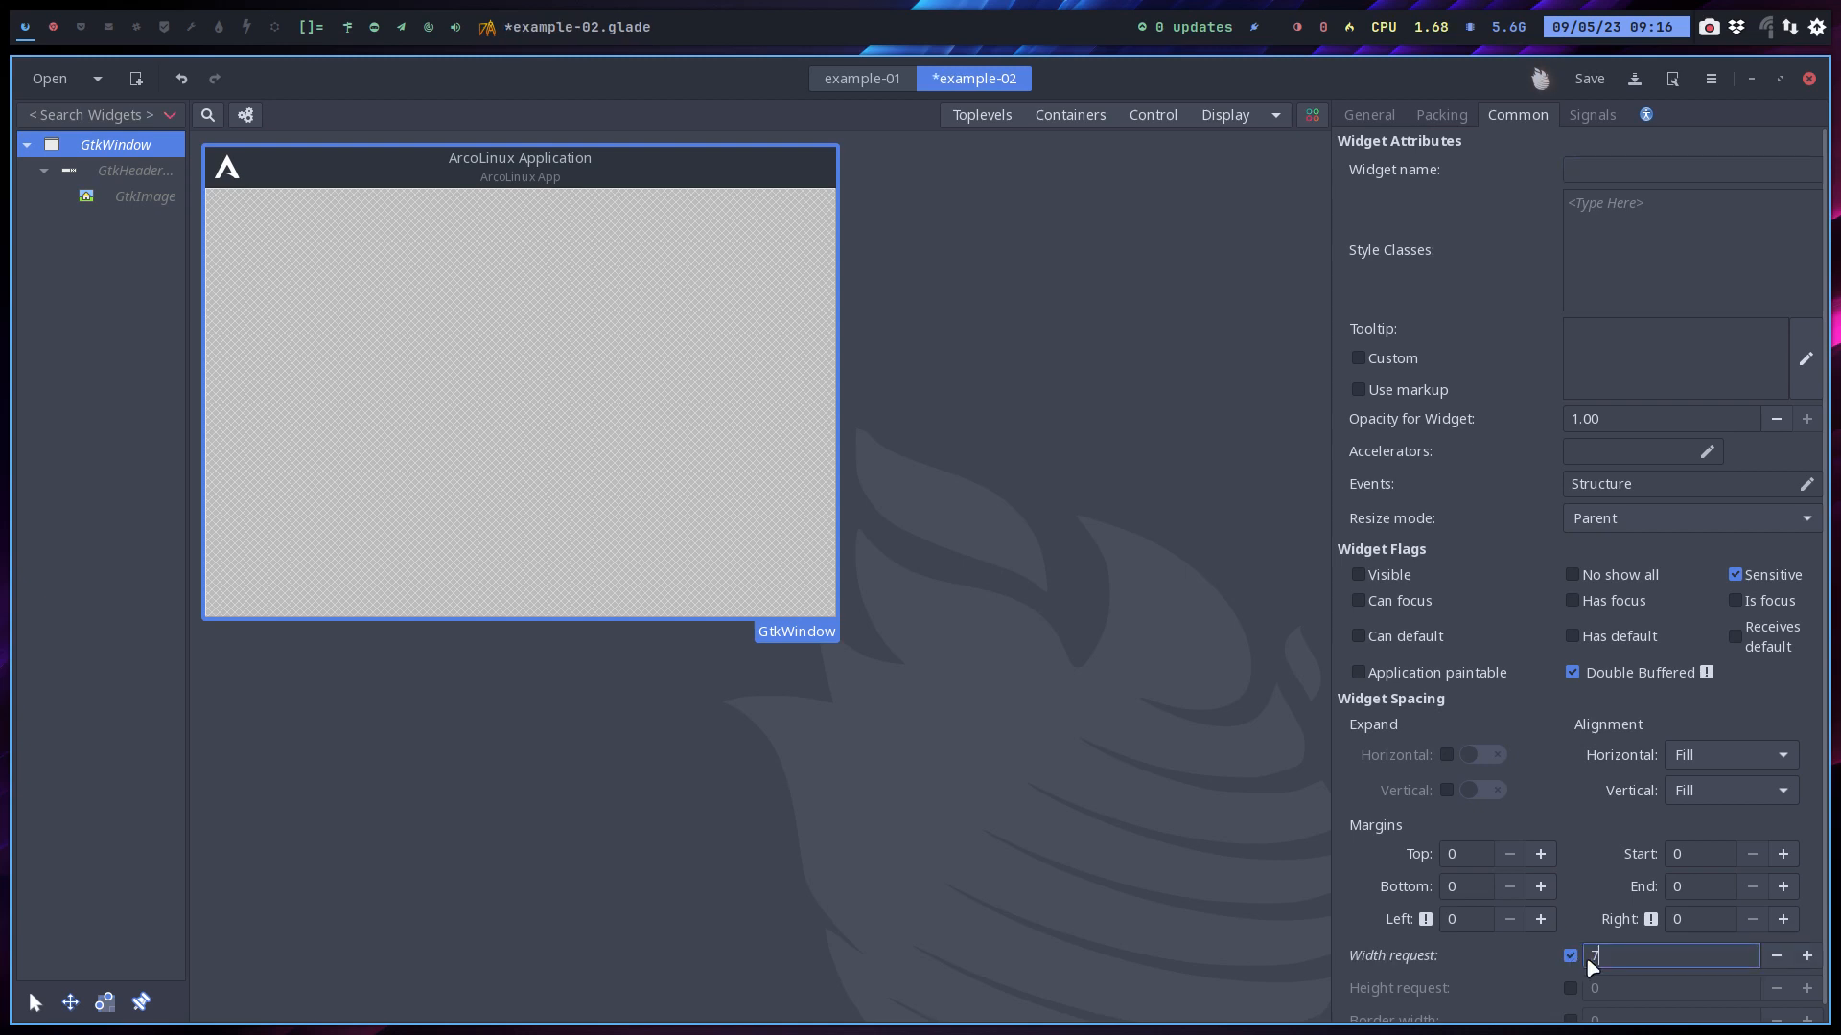
{"action": "type", "text": "00"}
{"action": "left_click", "coordinate": [1569, 988]}
{"action": "key", "text": "Tab"}
{"action": "type", "text": "500"}
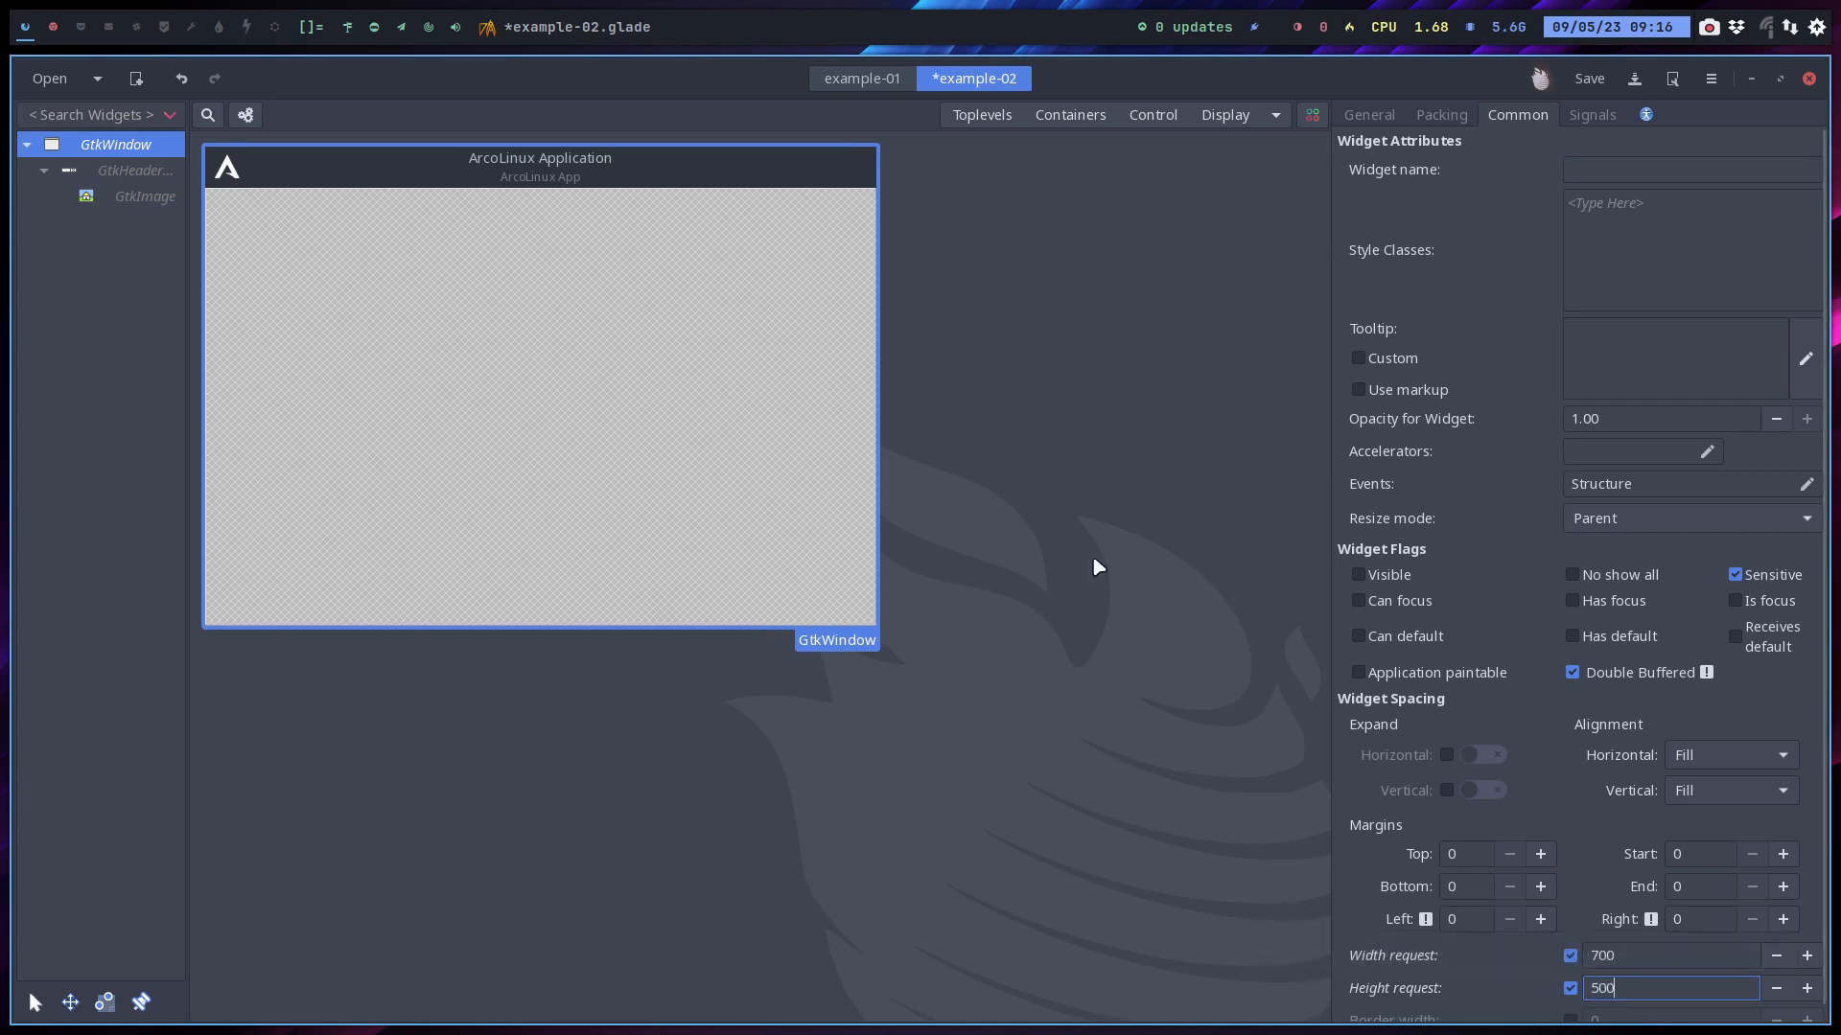
Save the project with the requested window size, and preview the window and close the preview
{"action": "key", "text": "ctrl+s"}
{"action": "left_click", "coordinate": [247, 123]}
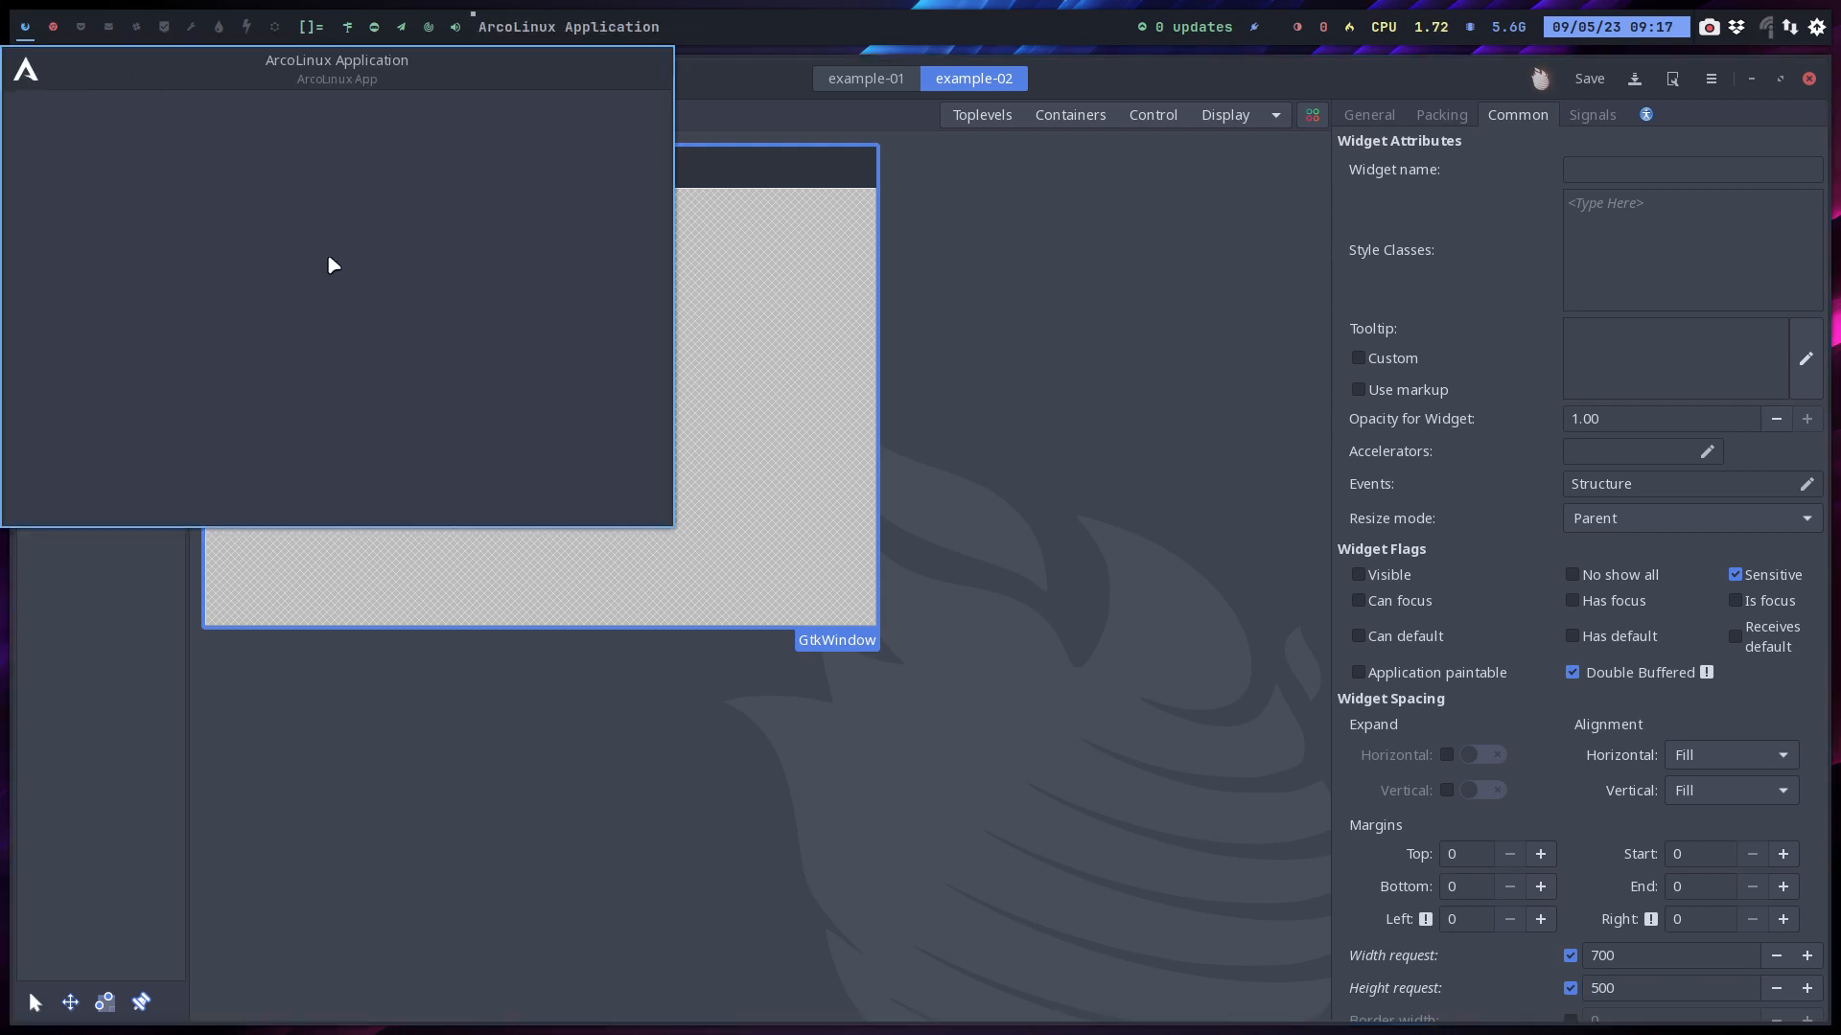
{"action": "key", "text": "super+q"}
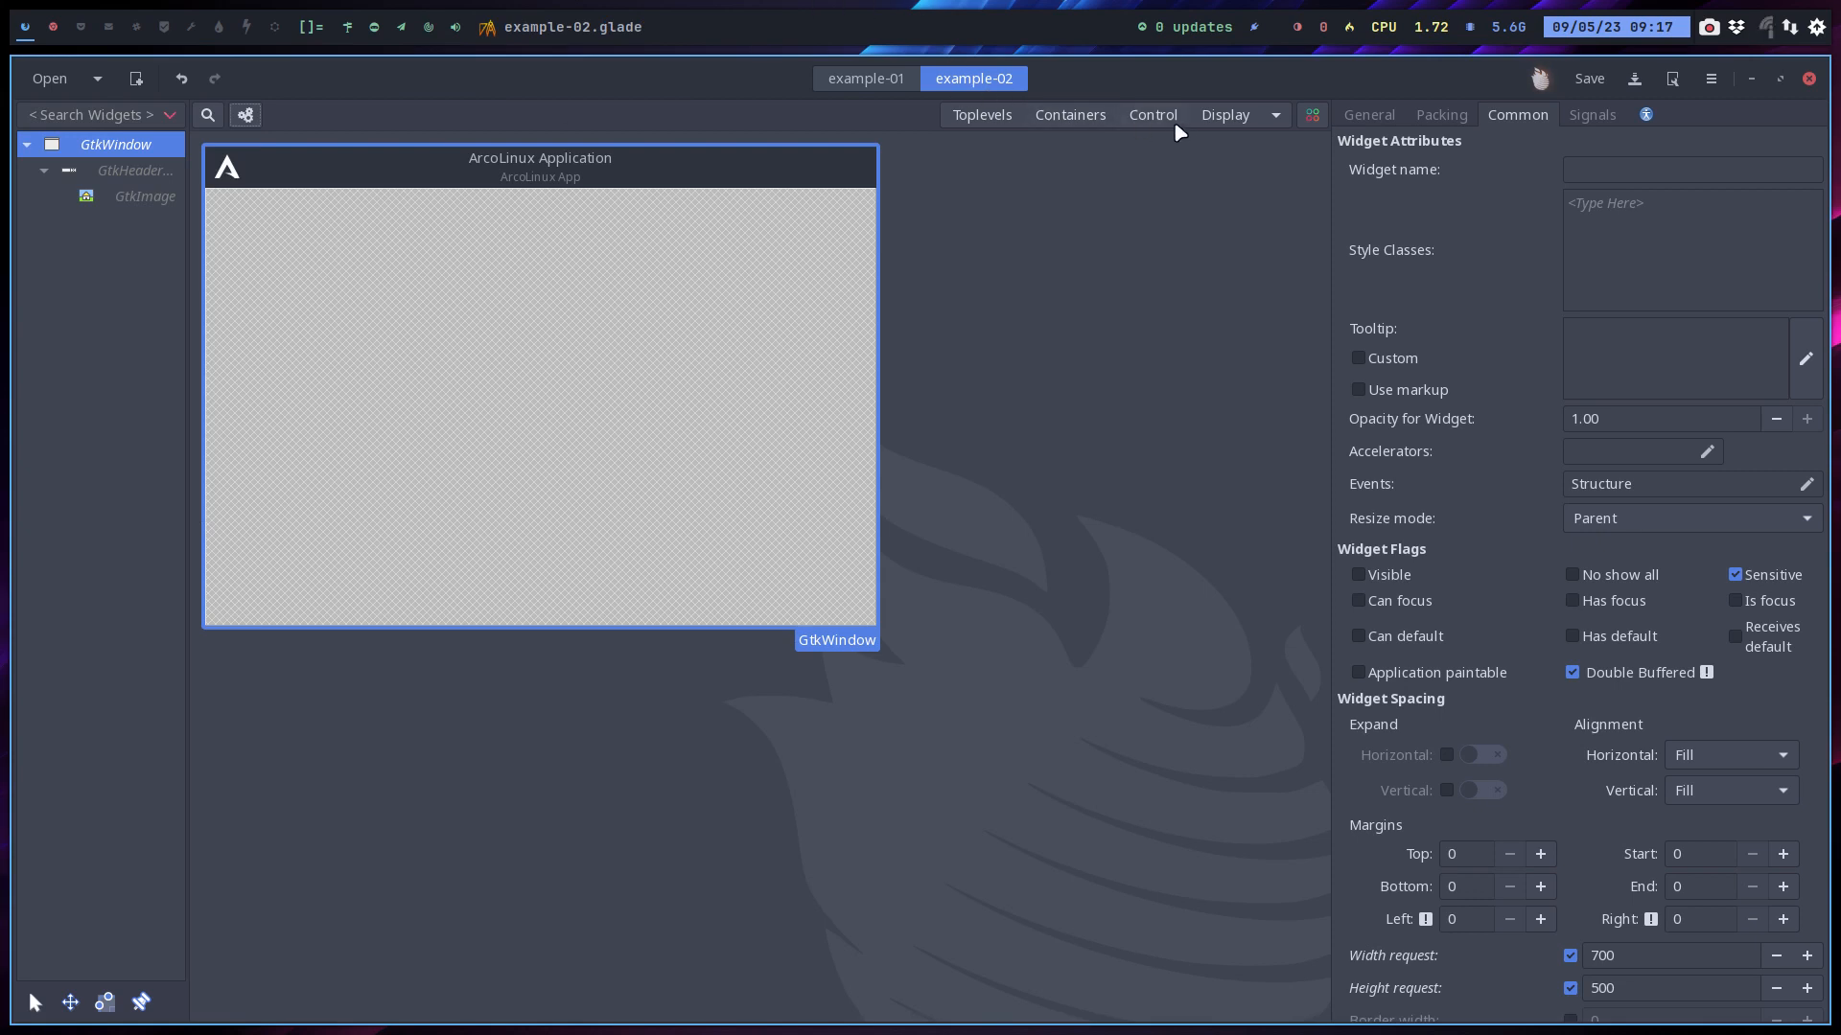
{"action": "left_click", "coordinate": [1225, 115]}
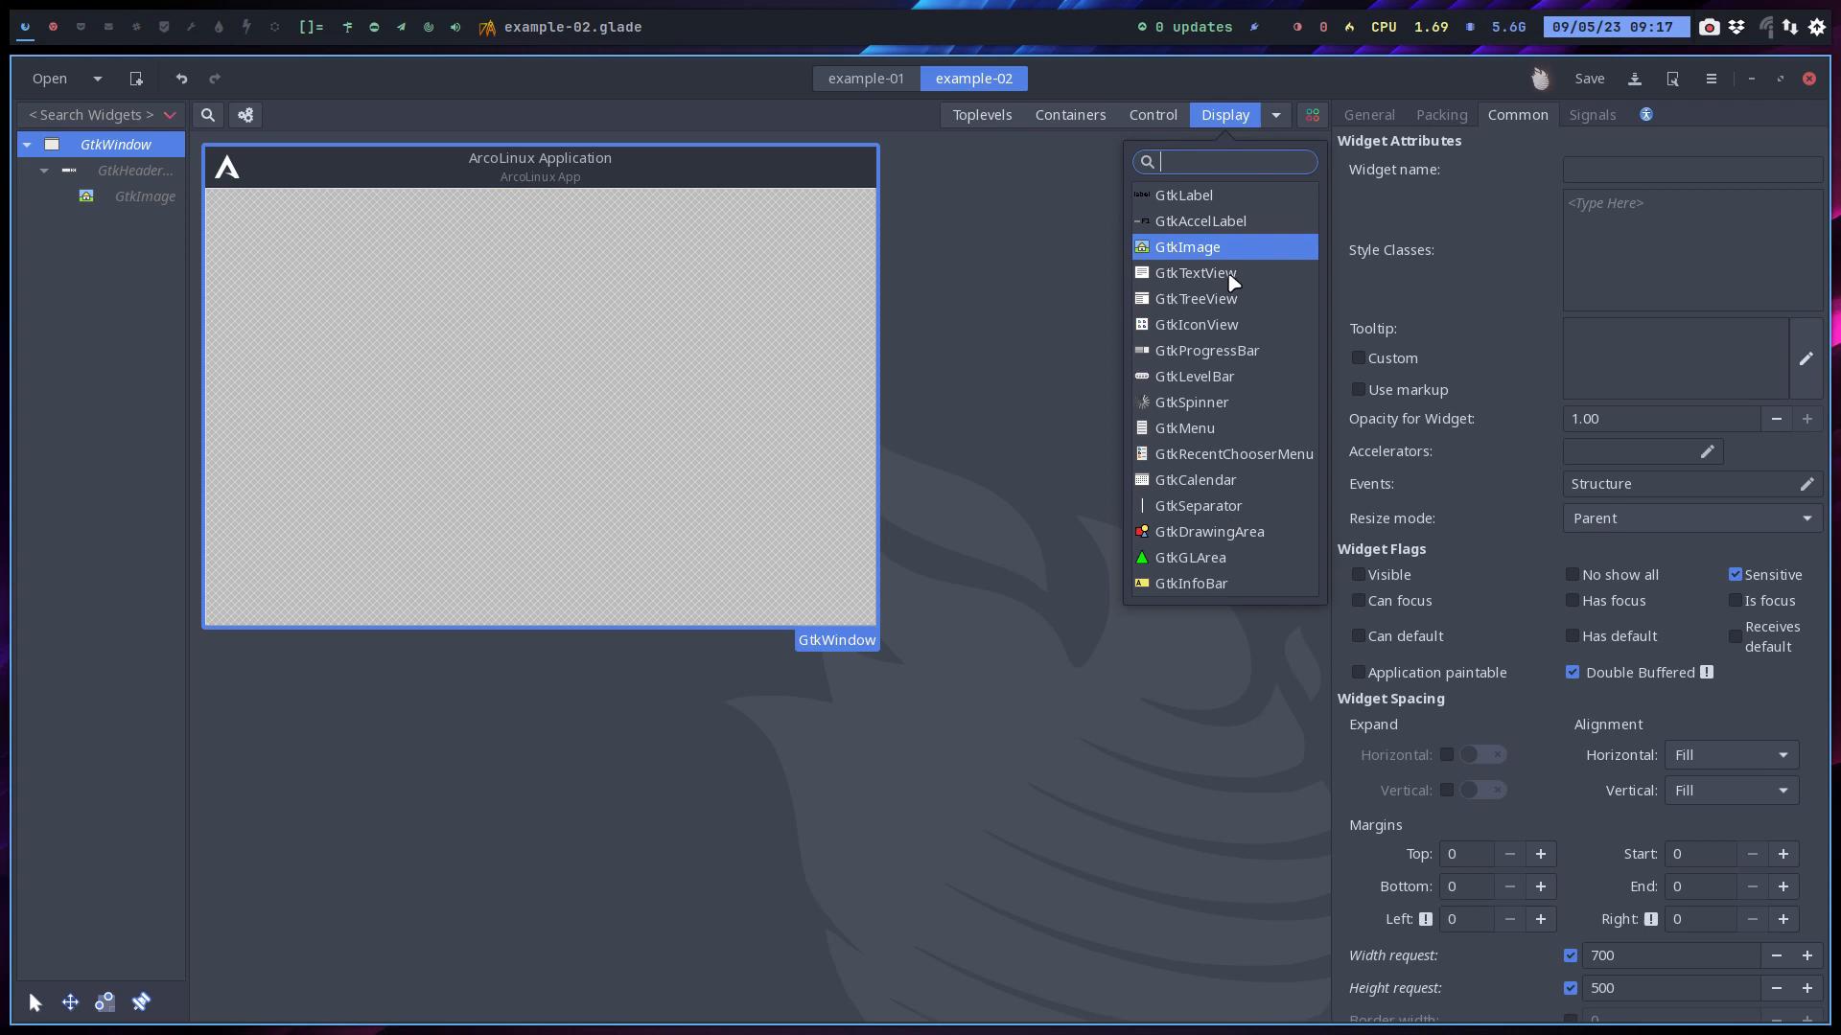
{"action": "left_click", "coordinate": [1164, 123]}
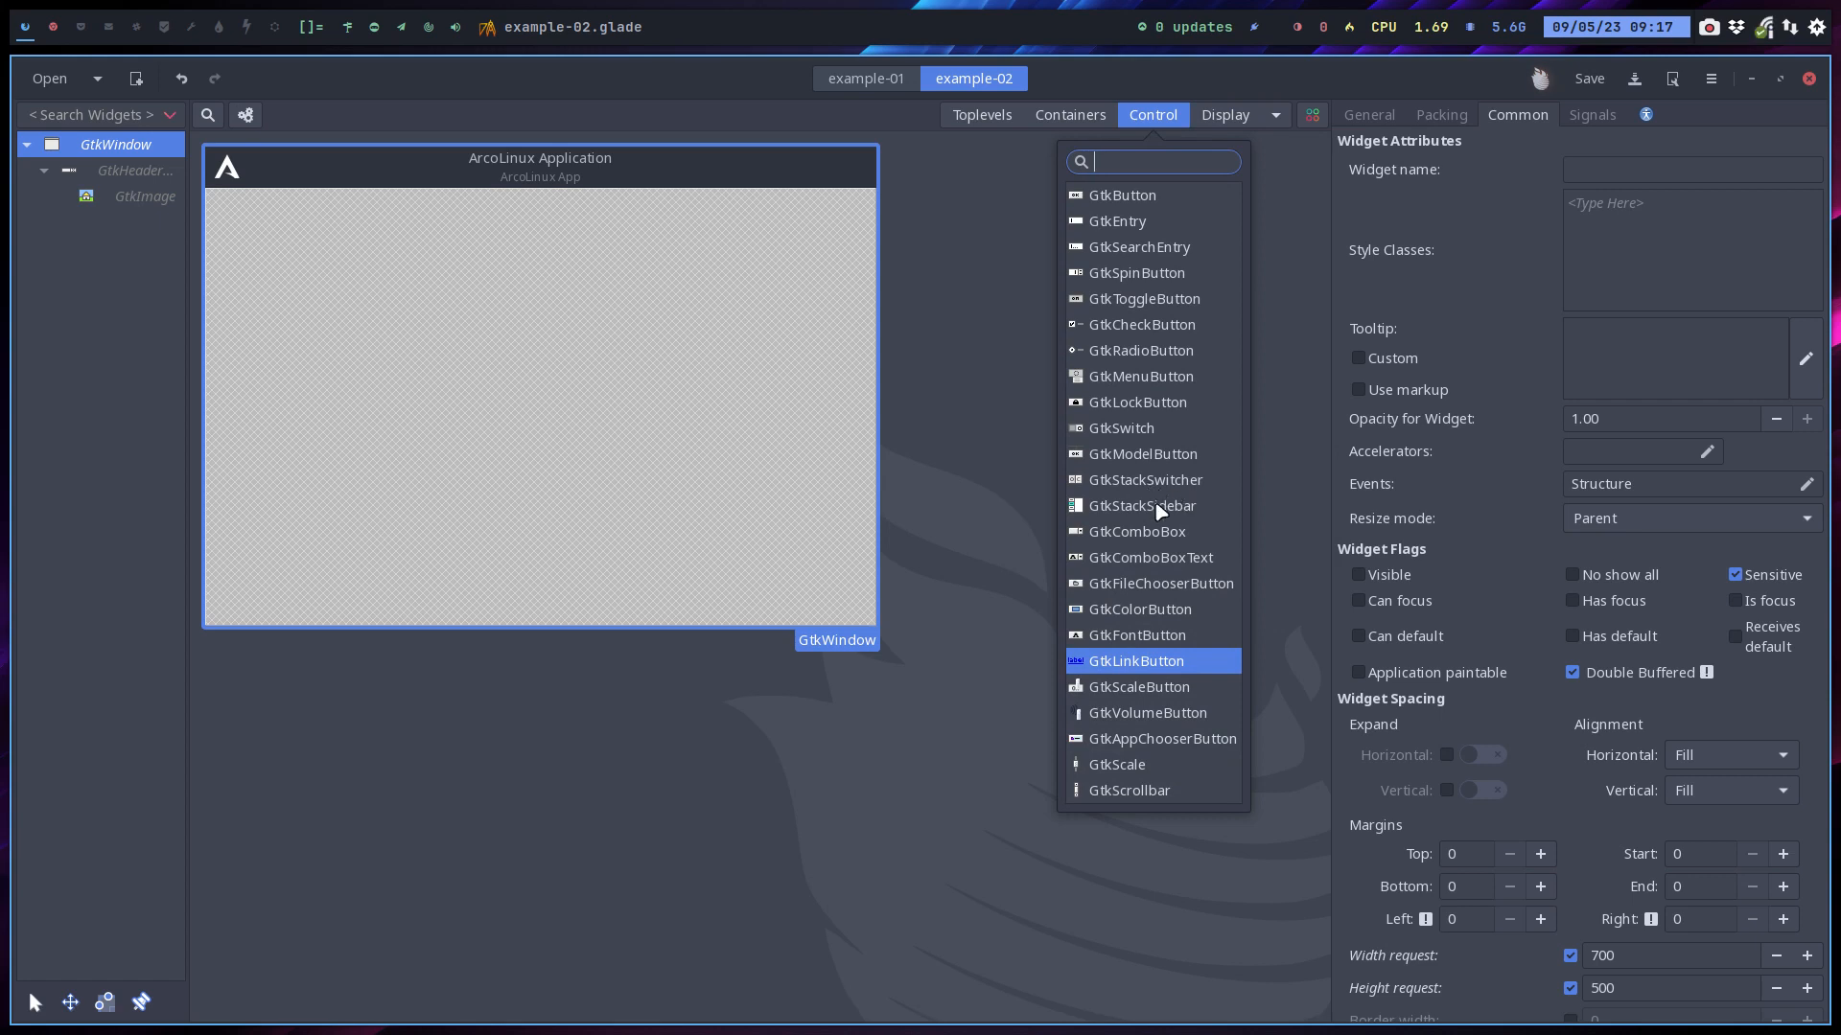
{"action": "left_click", "coordinate": [1075, 119]}
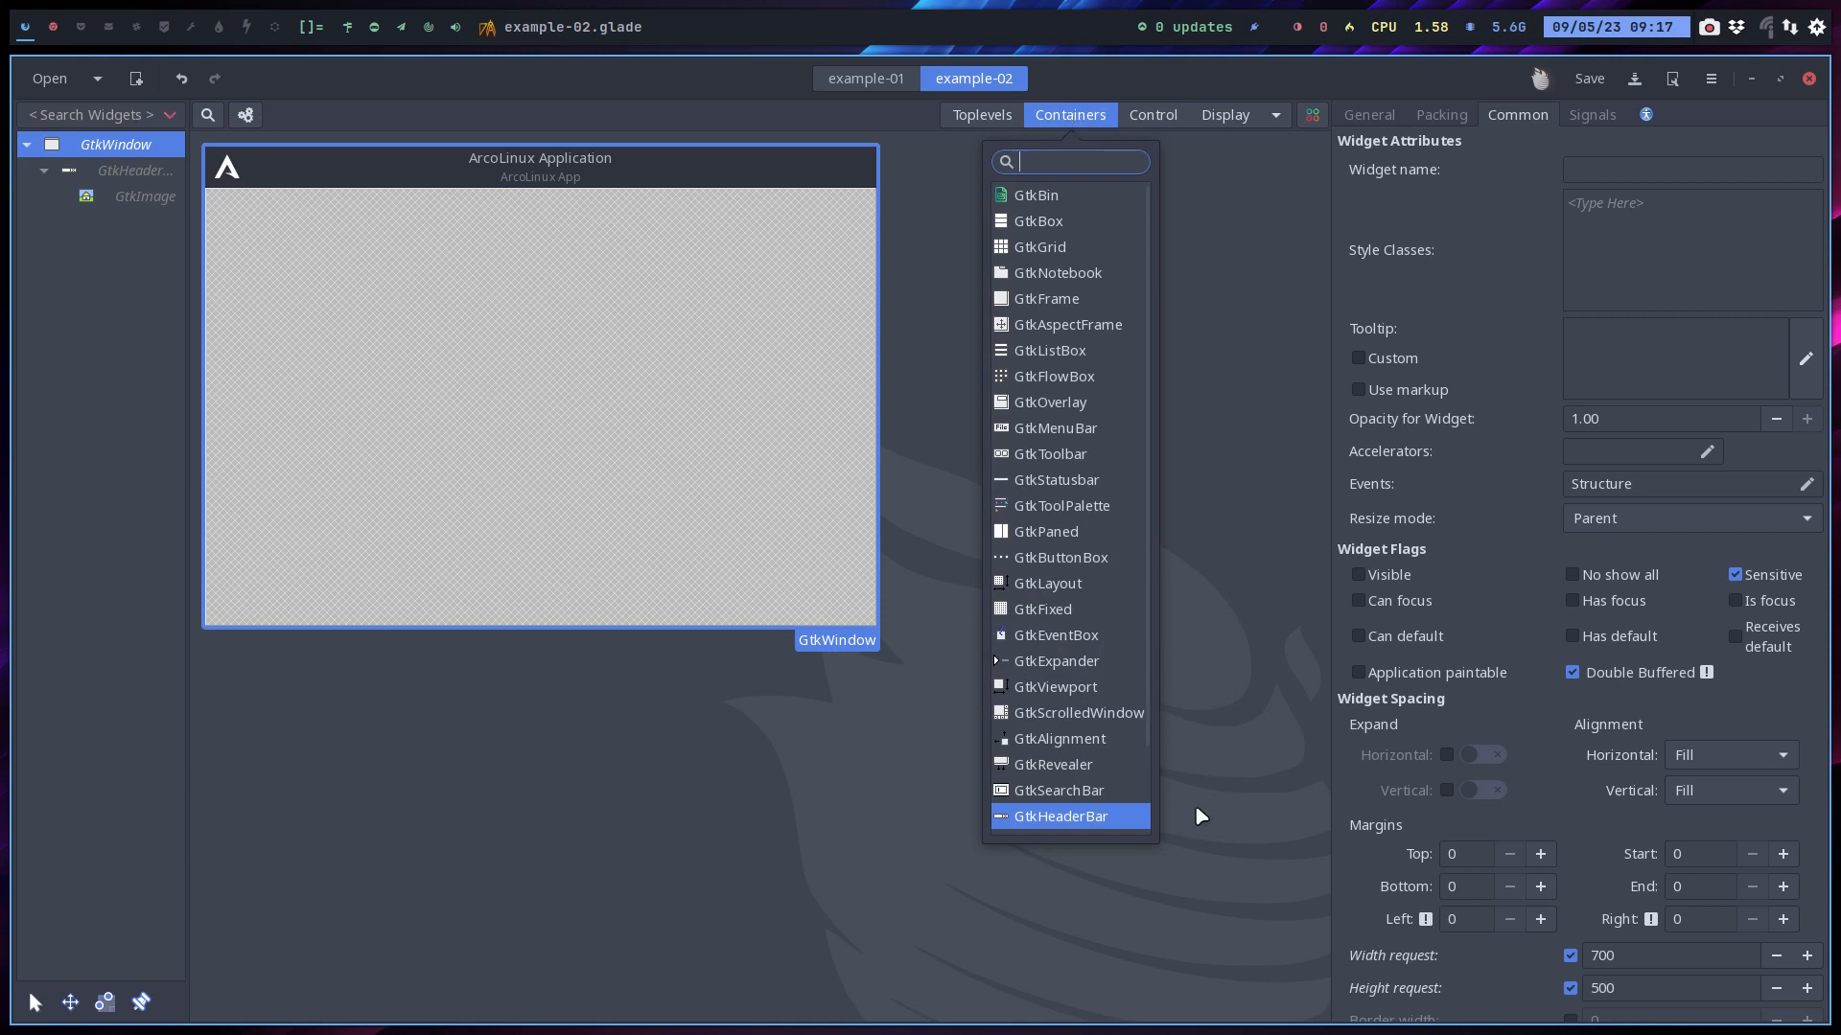
{"action": "scroll", "coordinate": [1115, 823], "scroll_direction": "down", "scroll_amount": 2}
{"action": "scroll", "coordinate": [1114, 823], "scroll_direction": "down", "scroll_amount": 1}
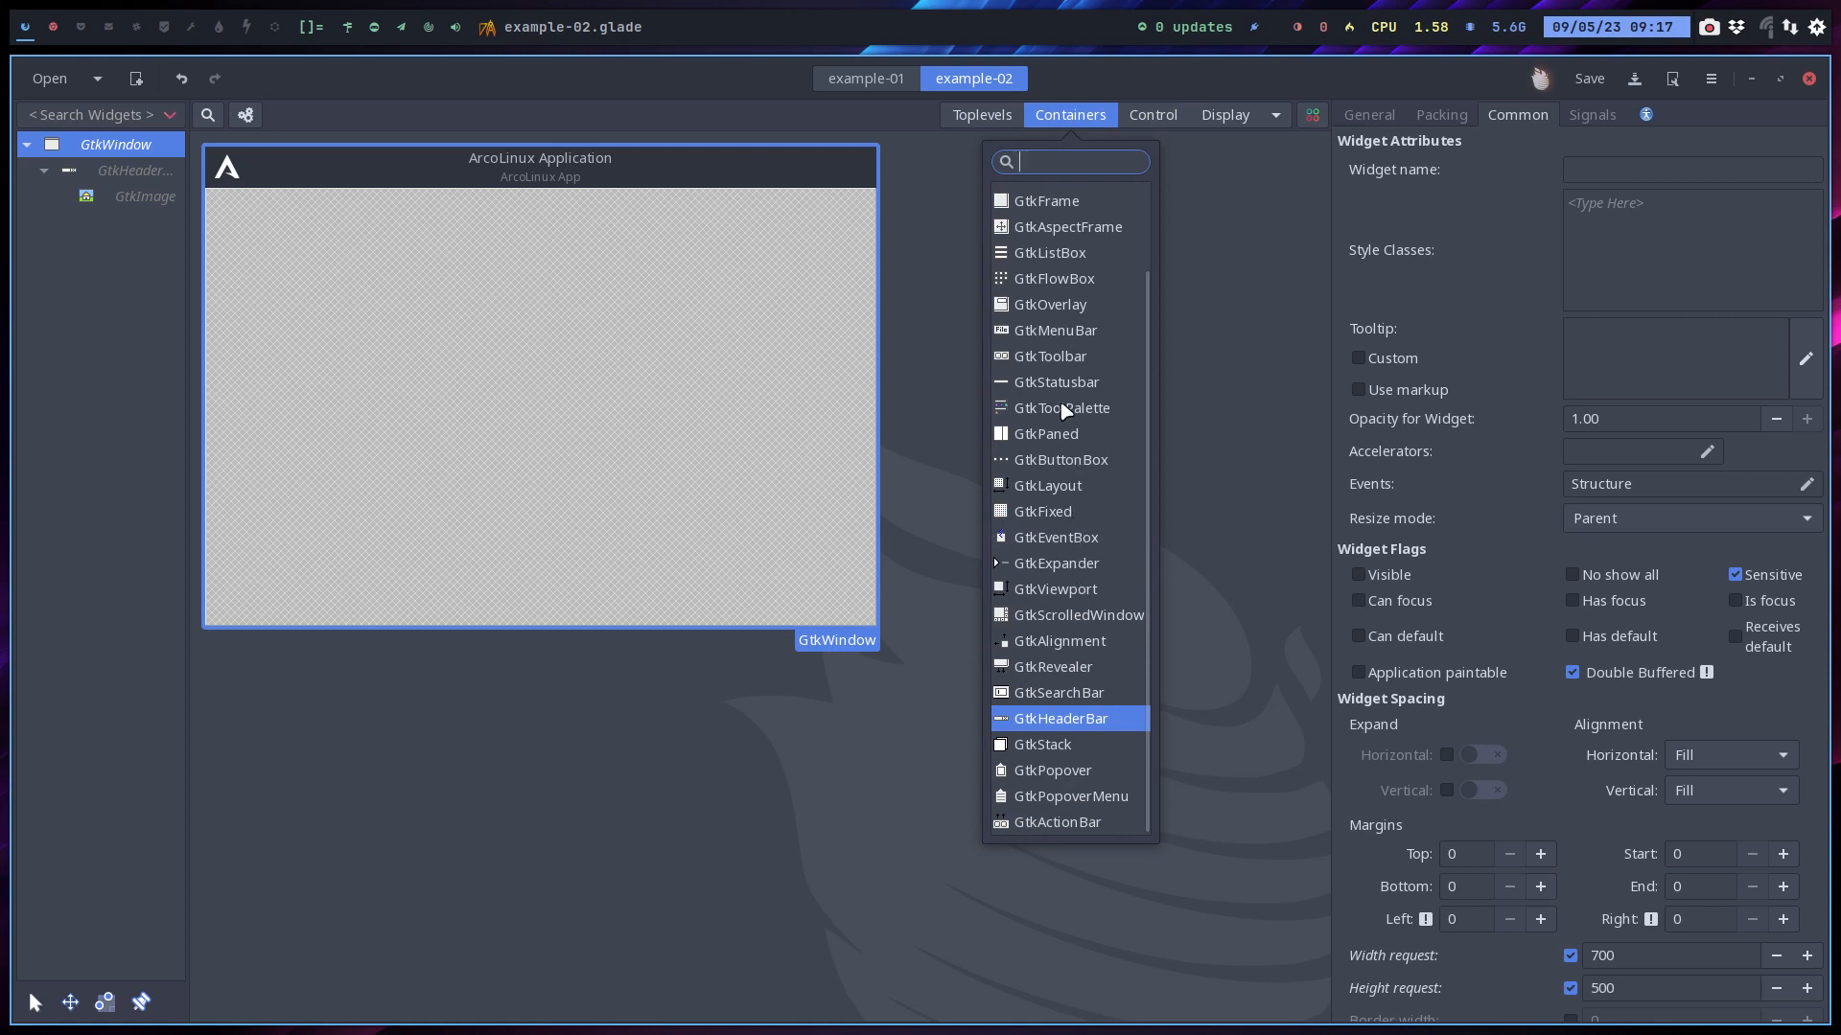
{"action": "left_click", "coordinate": [646, 280]}
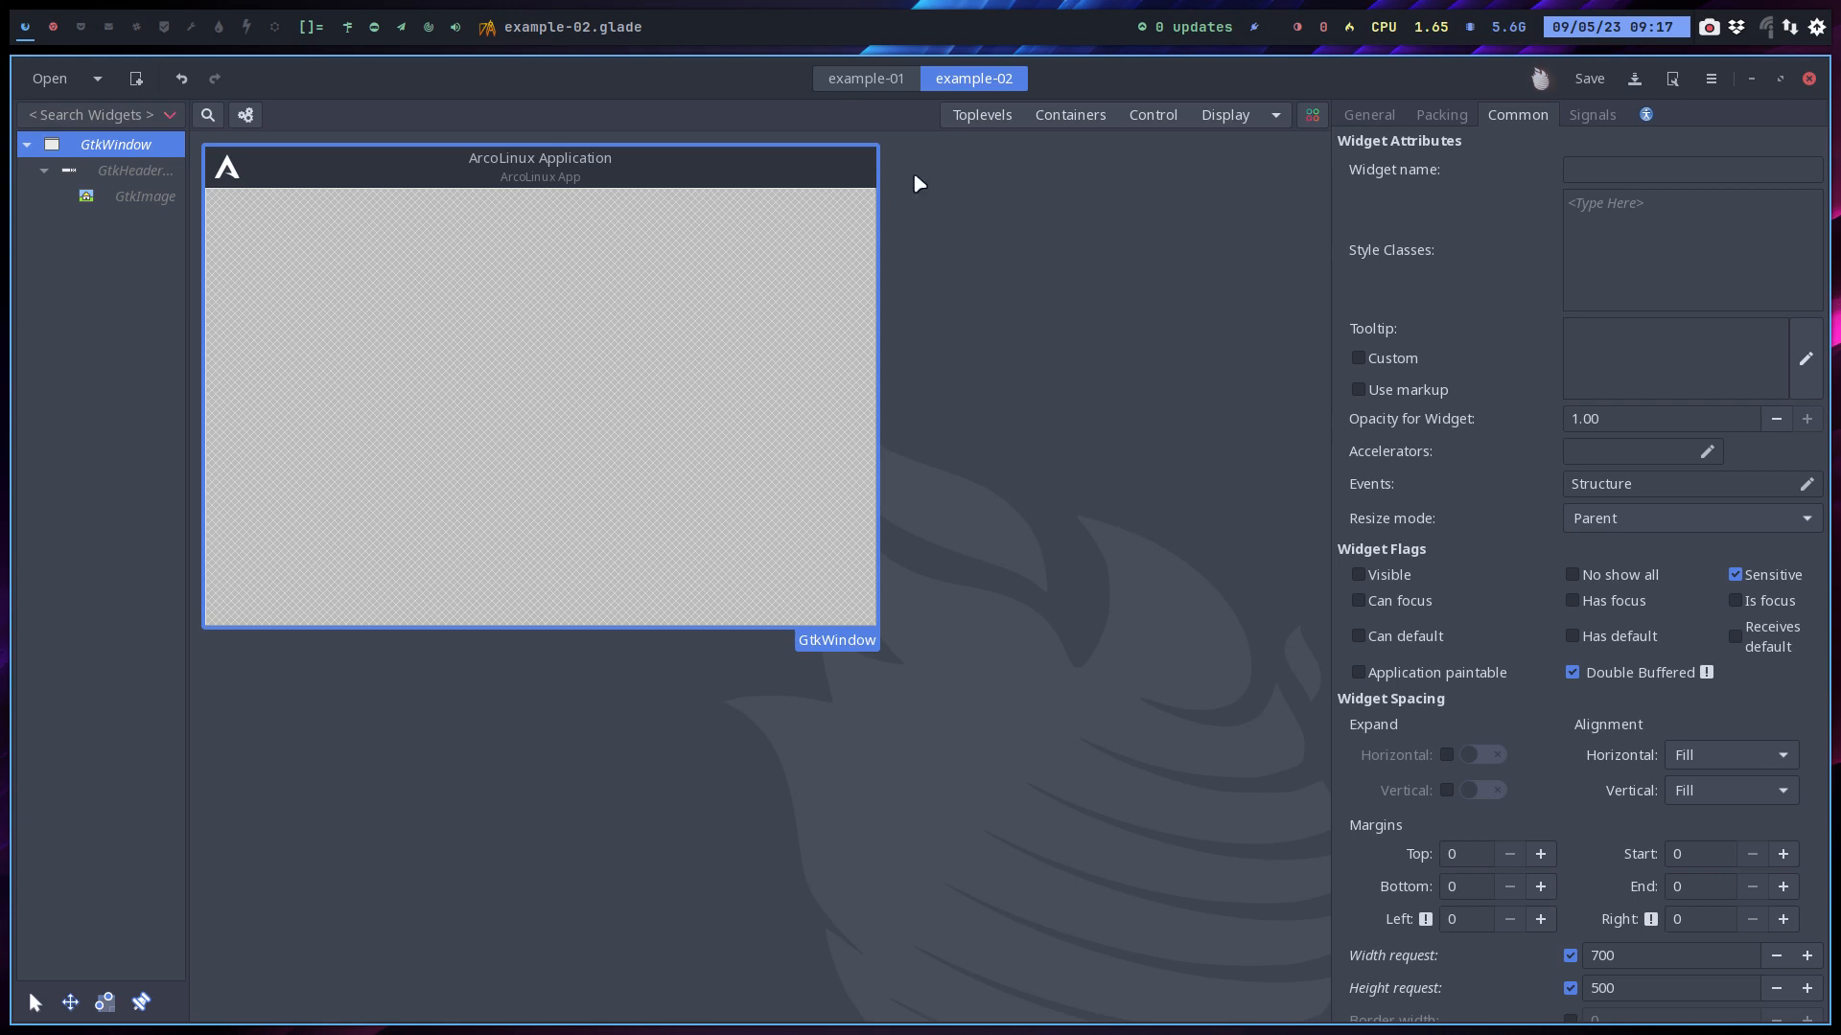
Place a GtkFixed container in the empty content area of the window below the header bar
{"action": "left_click", "coordinate": [1064, 114]}
{"action": "scroll", "coordinate": [1064, 275], "scroll_direction": "up", "scroll_amount": 2}
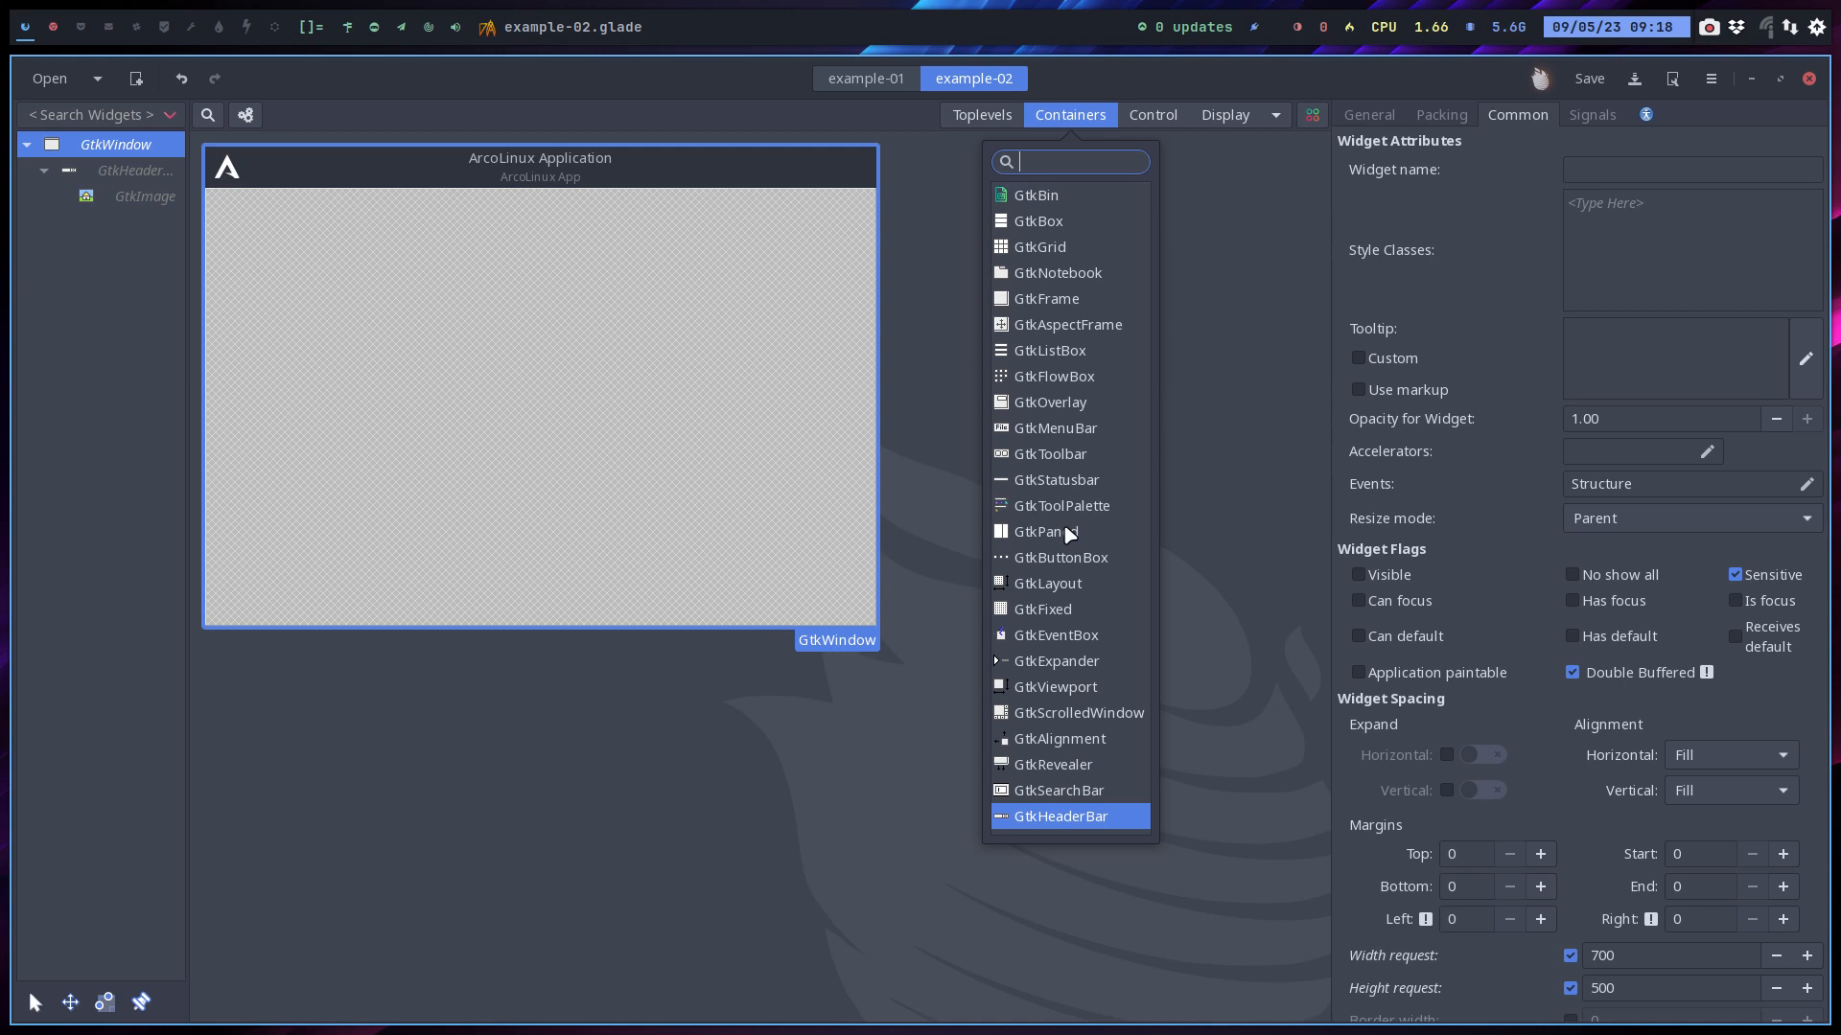
{"action": "scroll", "coordinate": [1069, 534], "scroll_direction": "down", "scroll_amount": 2}
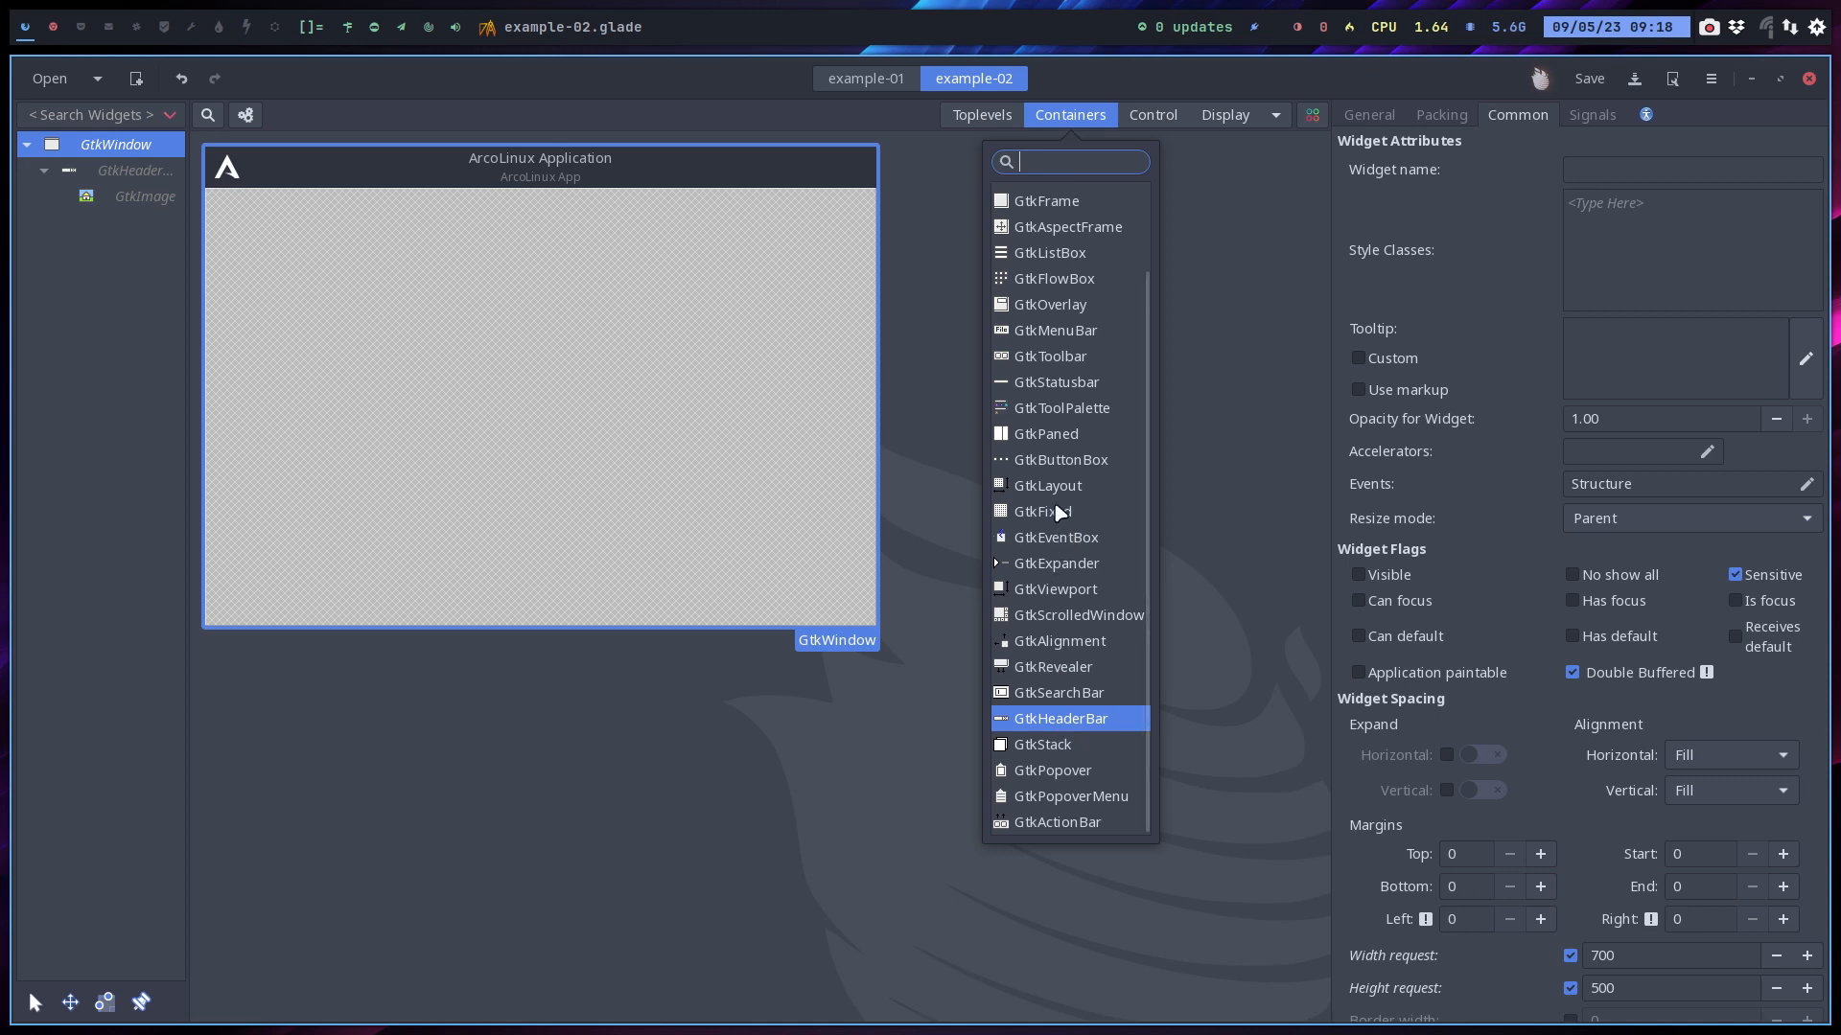
{"action": "left_click", "coordinate": [1054, 513]}
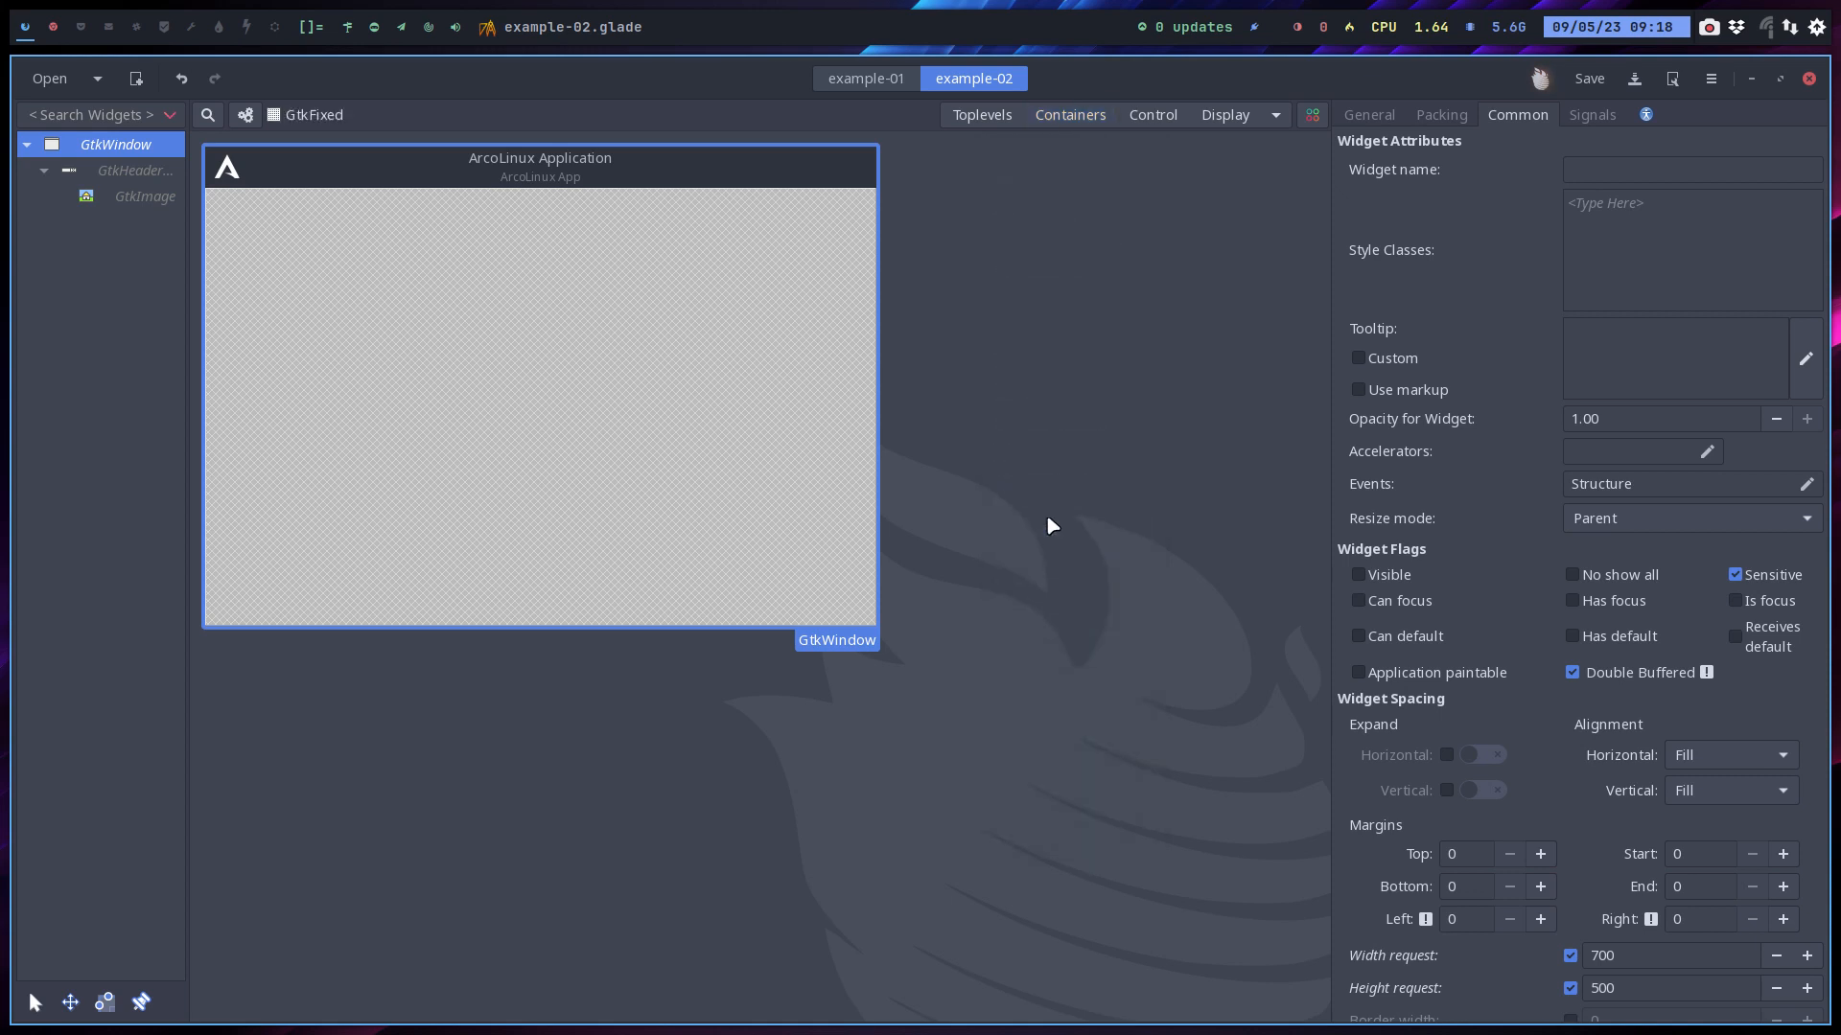
{"action": "left_click", "coordinate": [219, 214]}
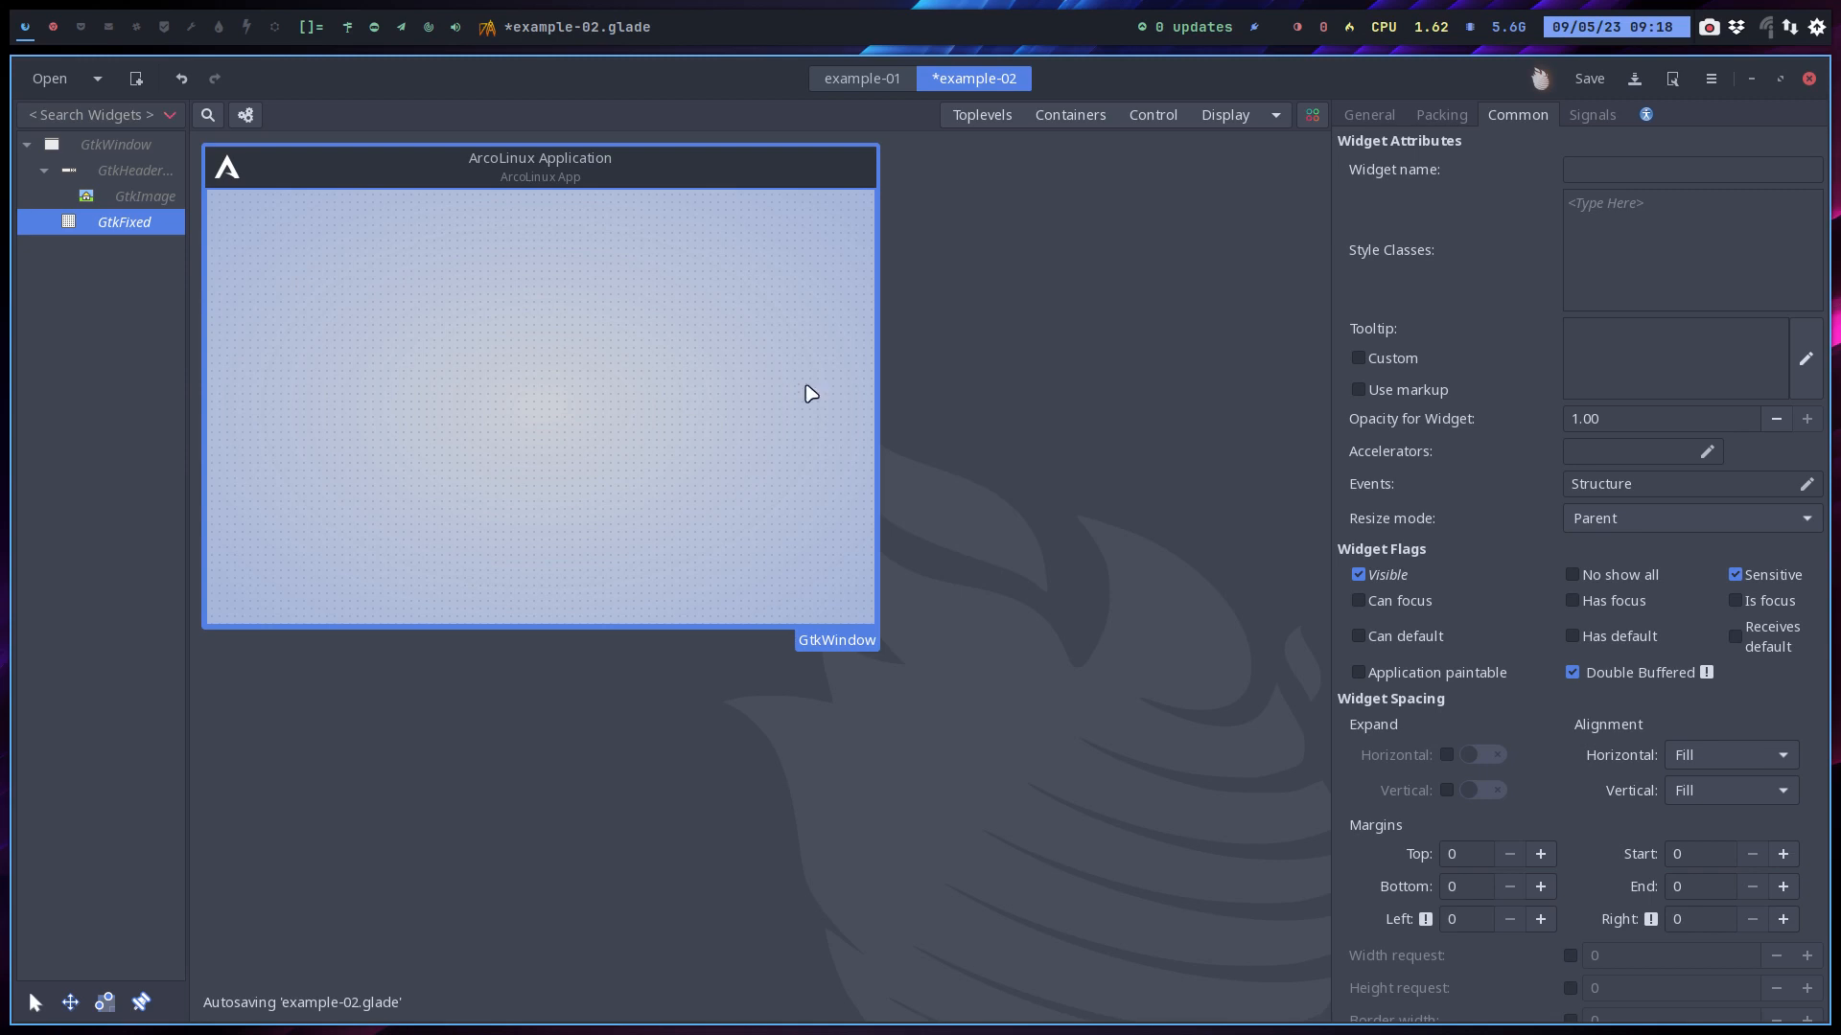
Add a GtkStack inside the GtkFixed container, near the upper middle
{"action": "left_click", "coordinate": [1069, 116]}
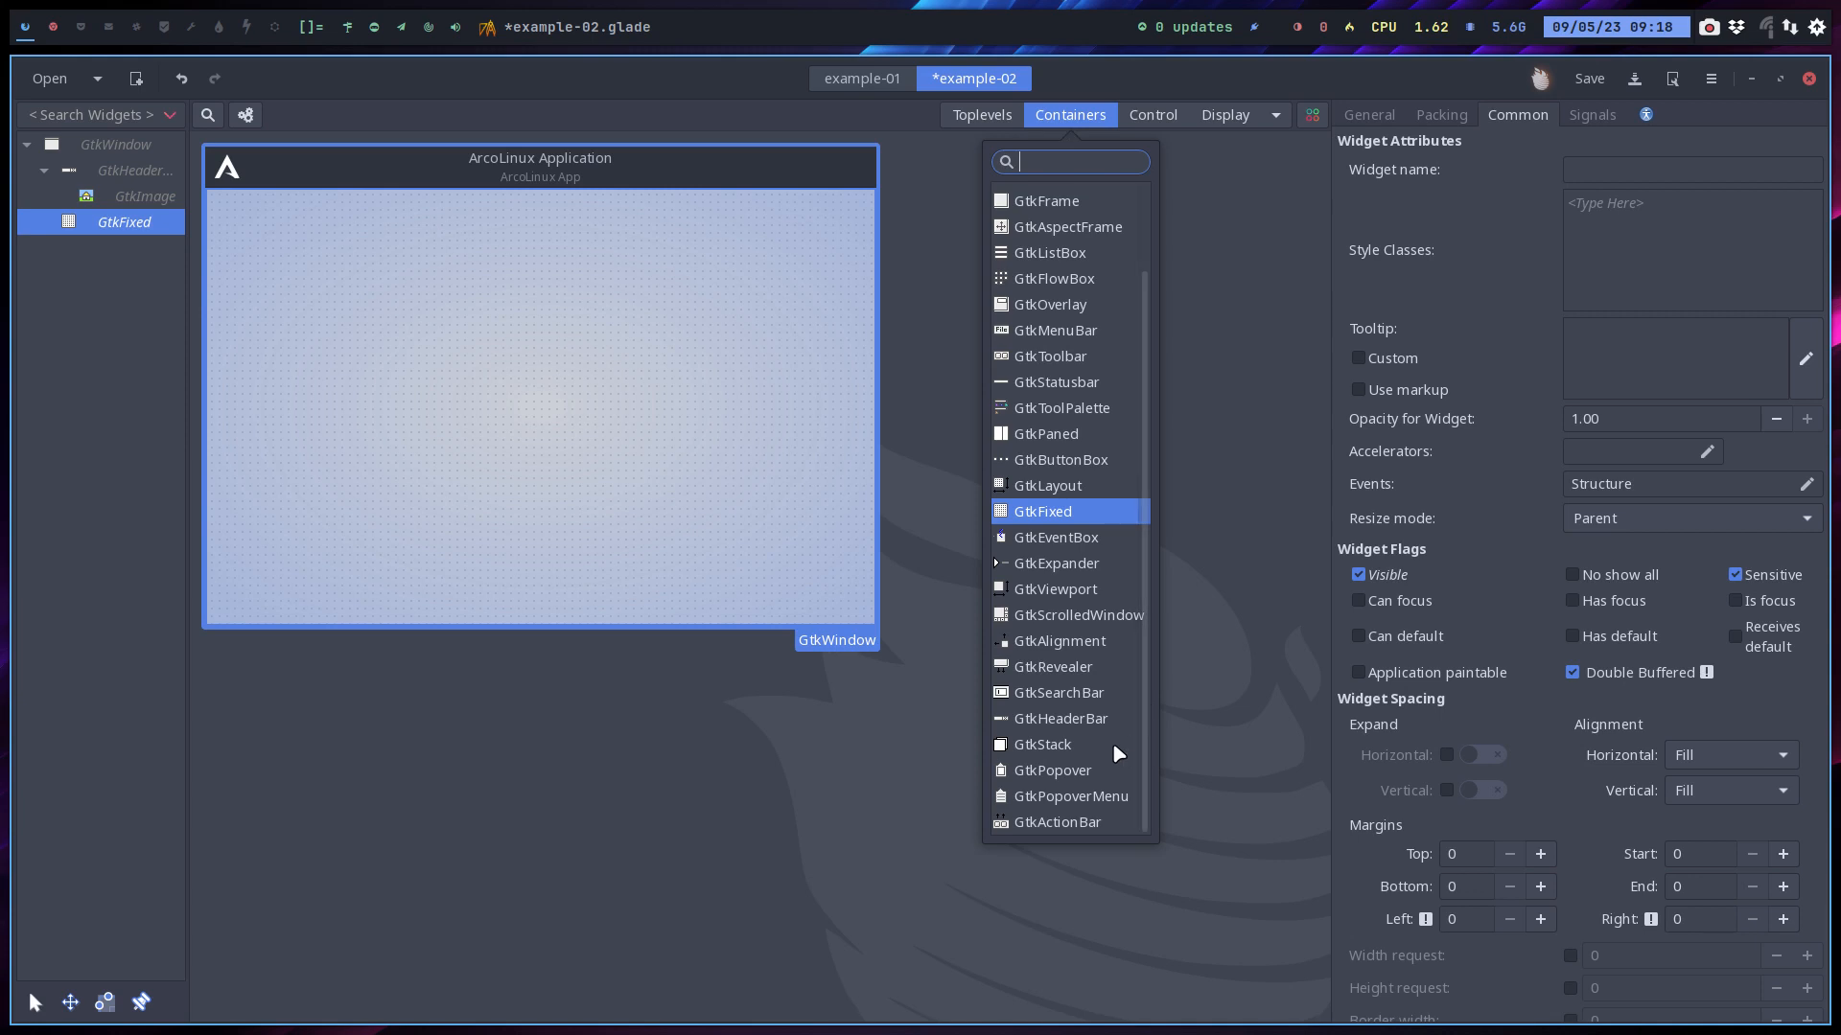
{"action": "left_click", "coordinate": [1047, 752]}
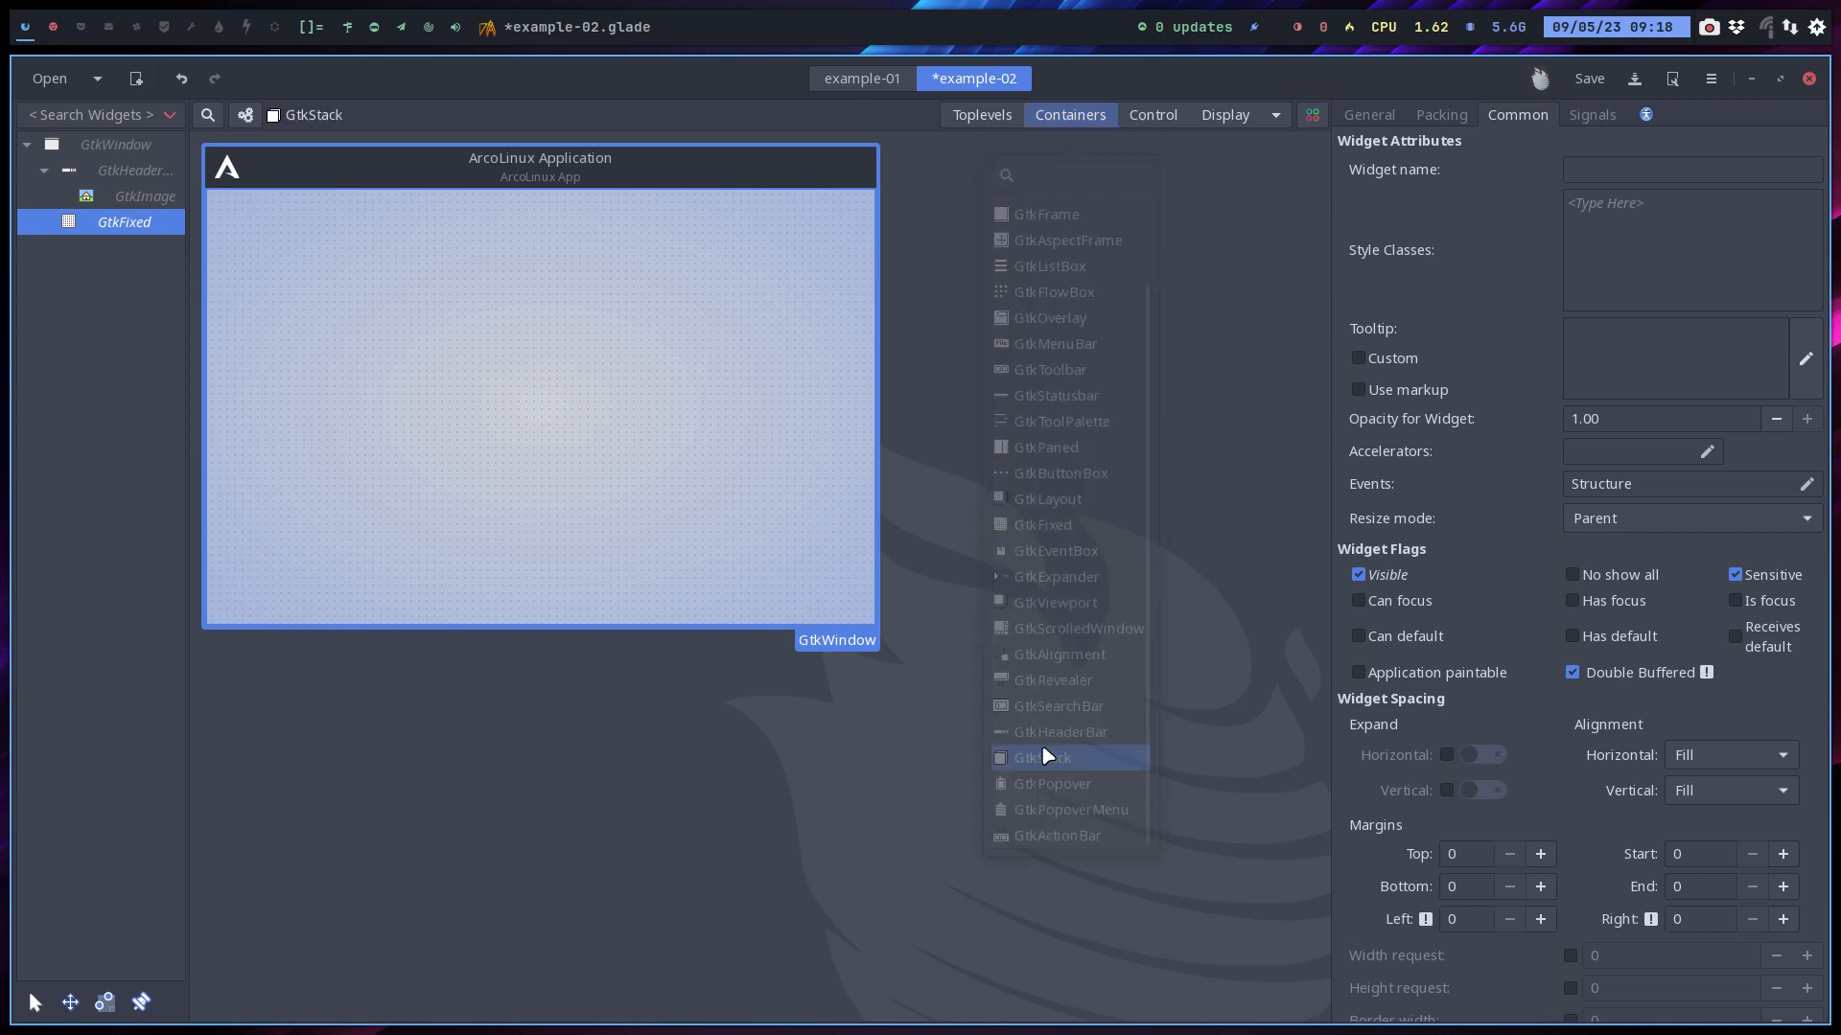
{"action": "left_click", "coordinate": [463, 219]}
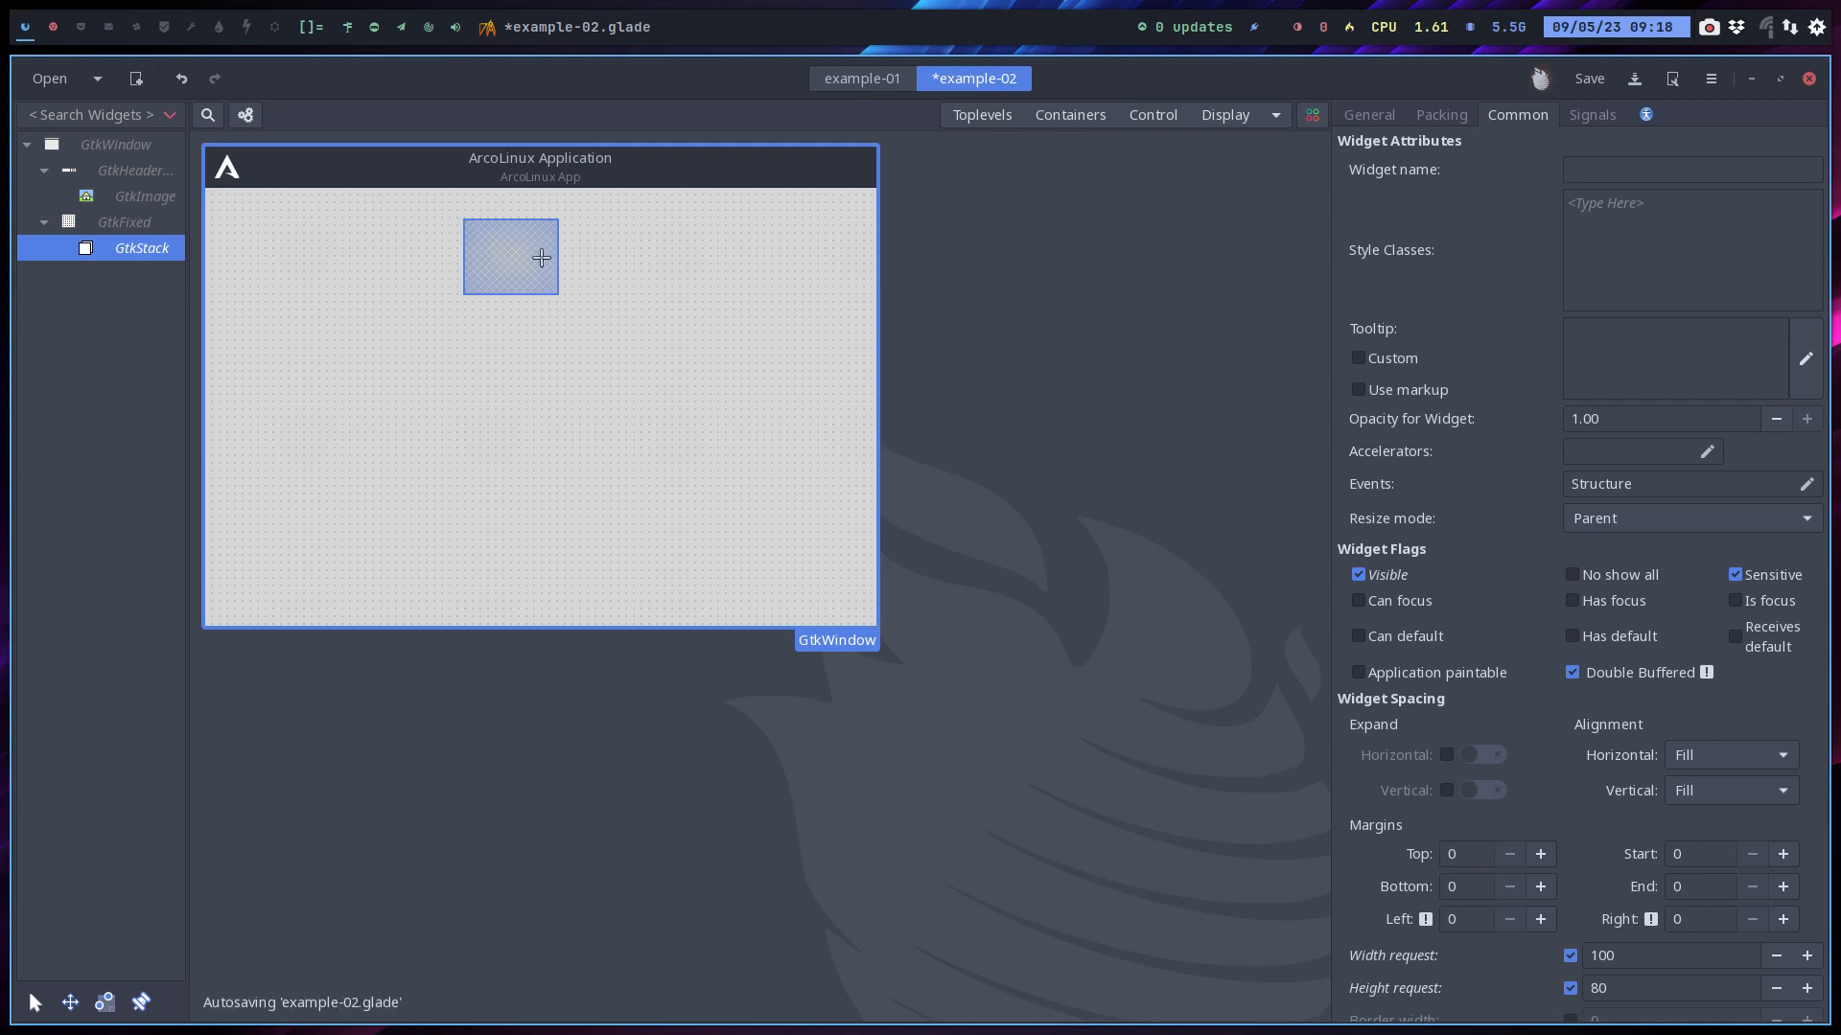
Enlarge the GtkStack to about 608 by 397 and move it so it fills most of the fixed container, leaving a strip at its left
{"action": "left_click", "coordinate": [69, 1011]}
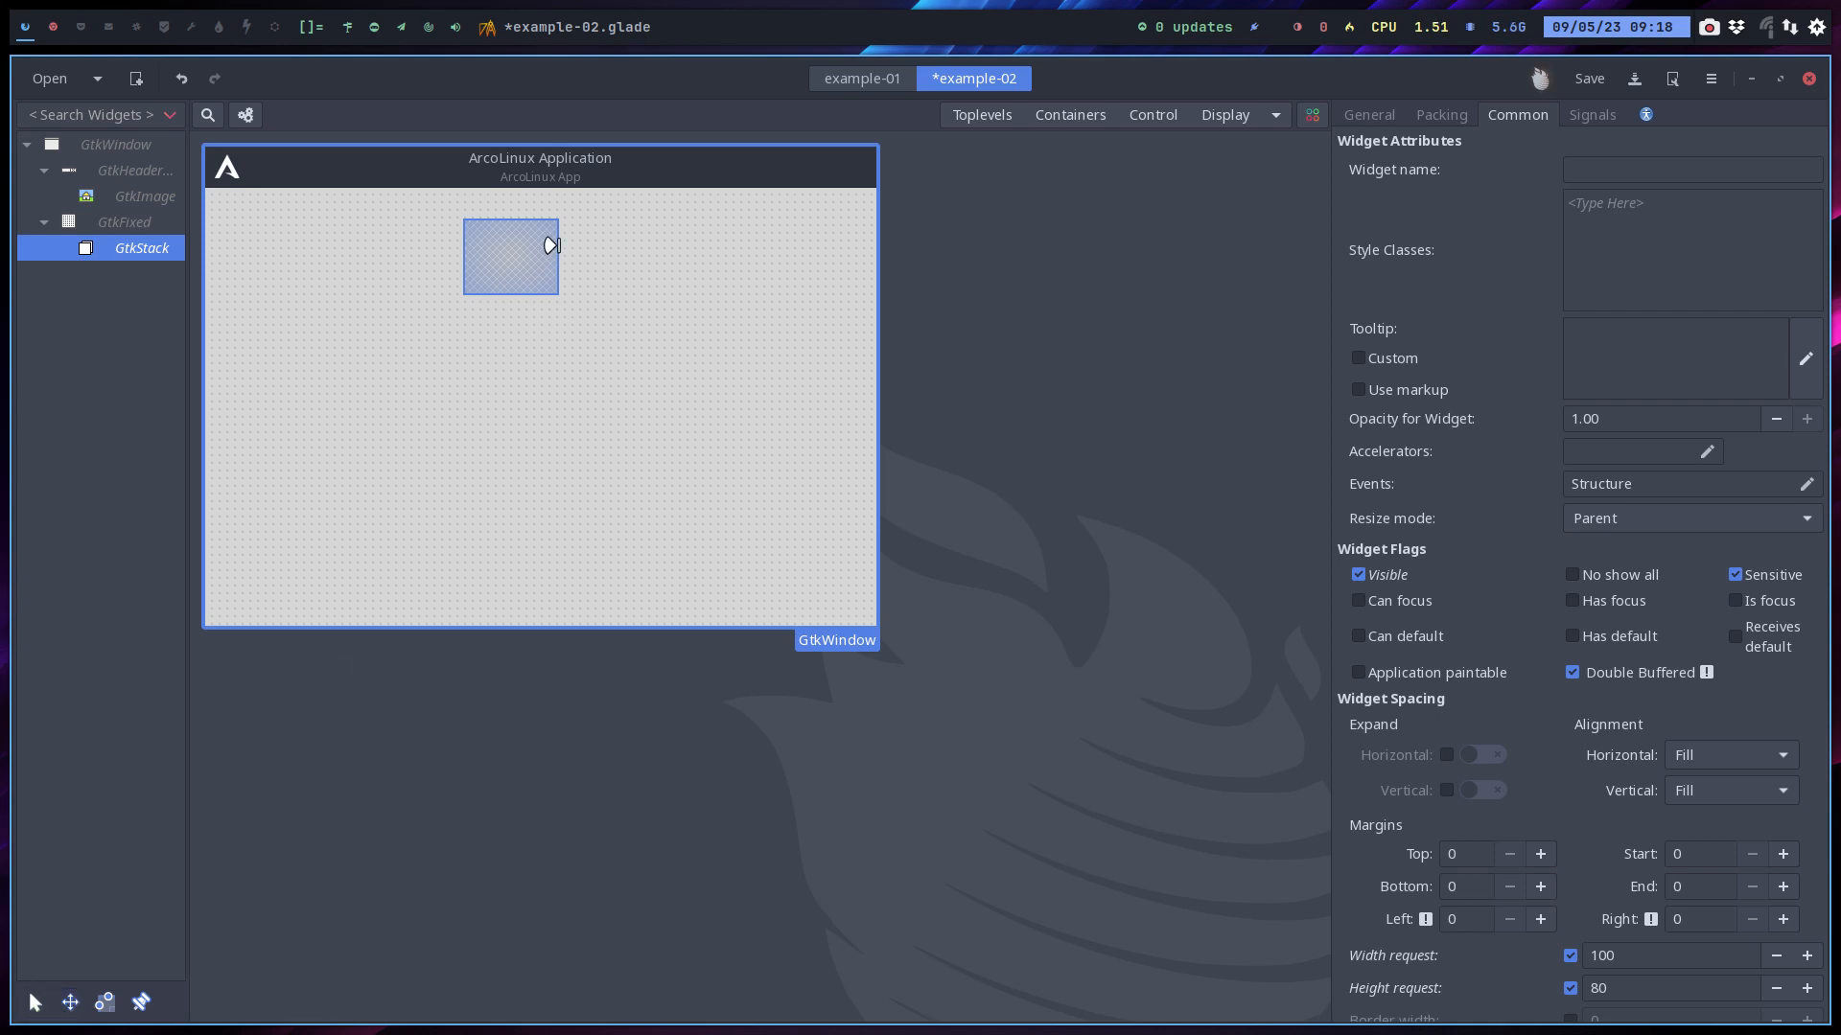
{"action": "left_click_drag", "start_coordinate": [552, 245], "coordinate": [851, 247]}
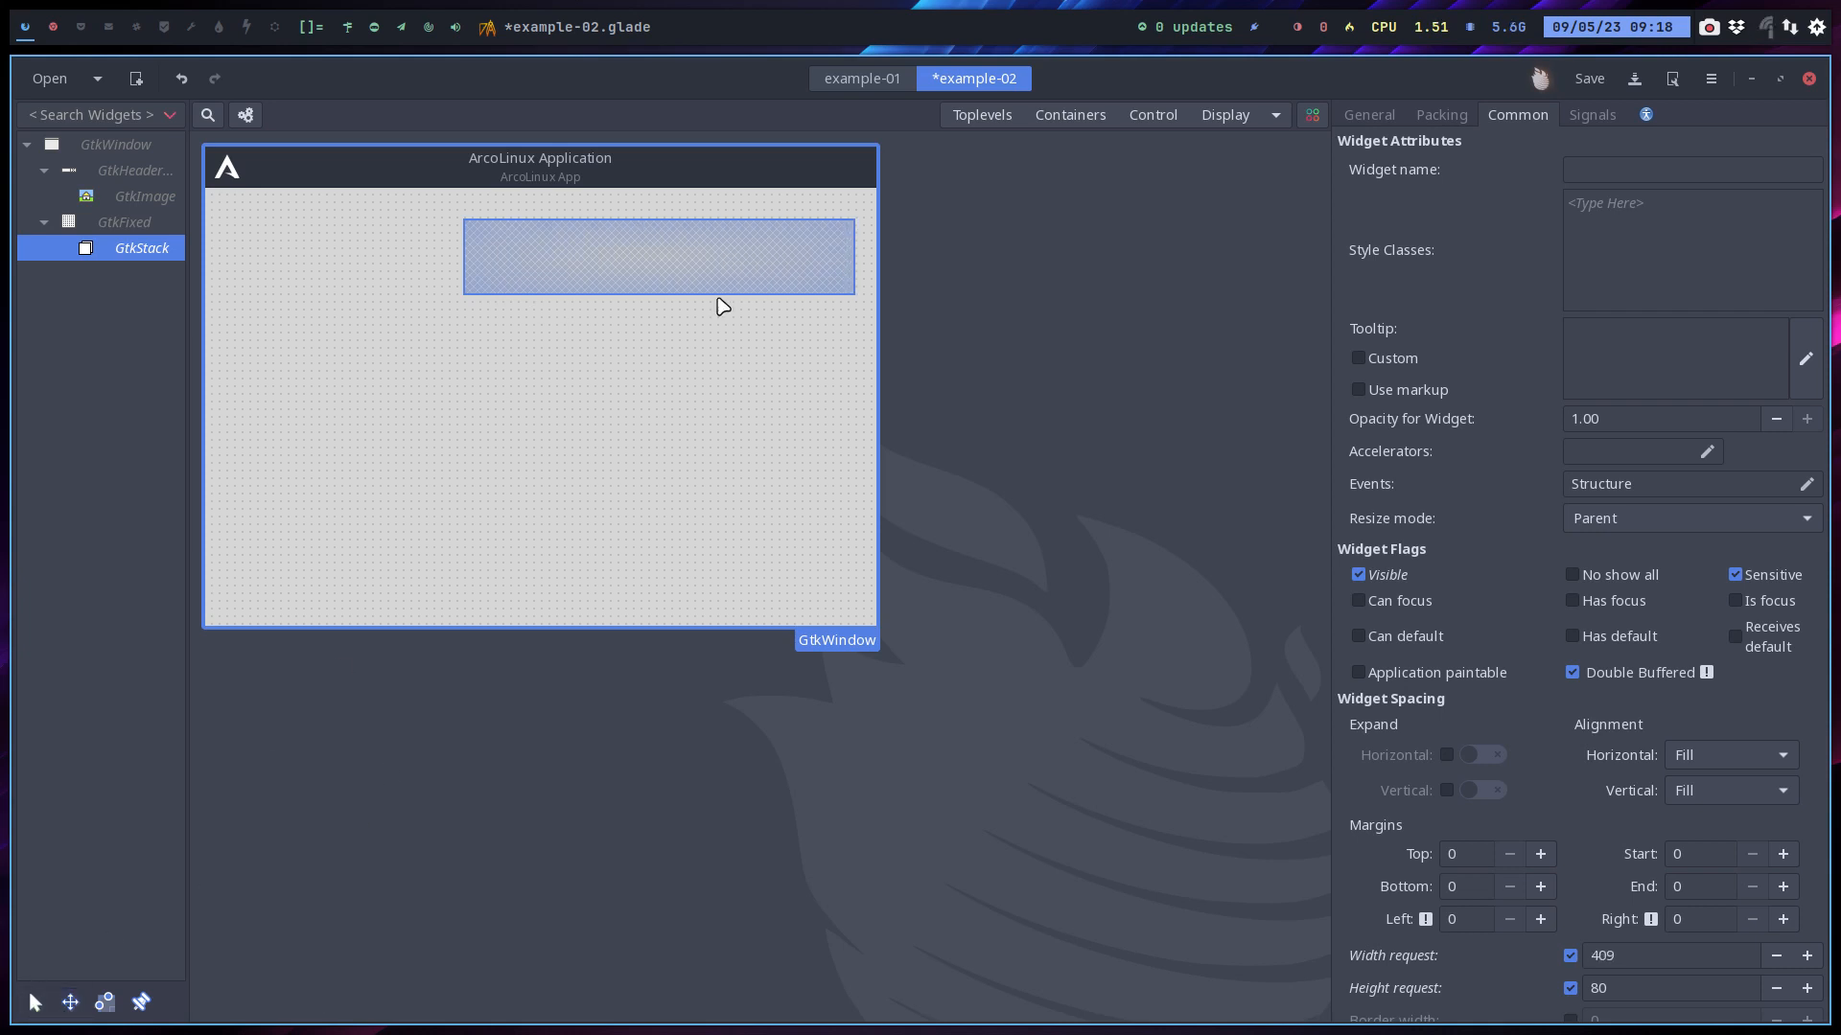
{"action": "left_click_drag", "start_coordinate": [719, 290], "coordinate": [678, 596]}
{"action": "left_click_drag", "start_coordinate": [673, 458], "coordinate": [492, 428]}
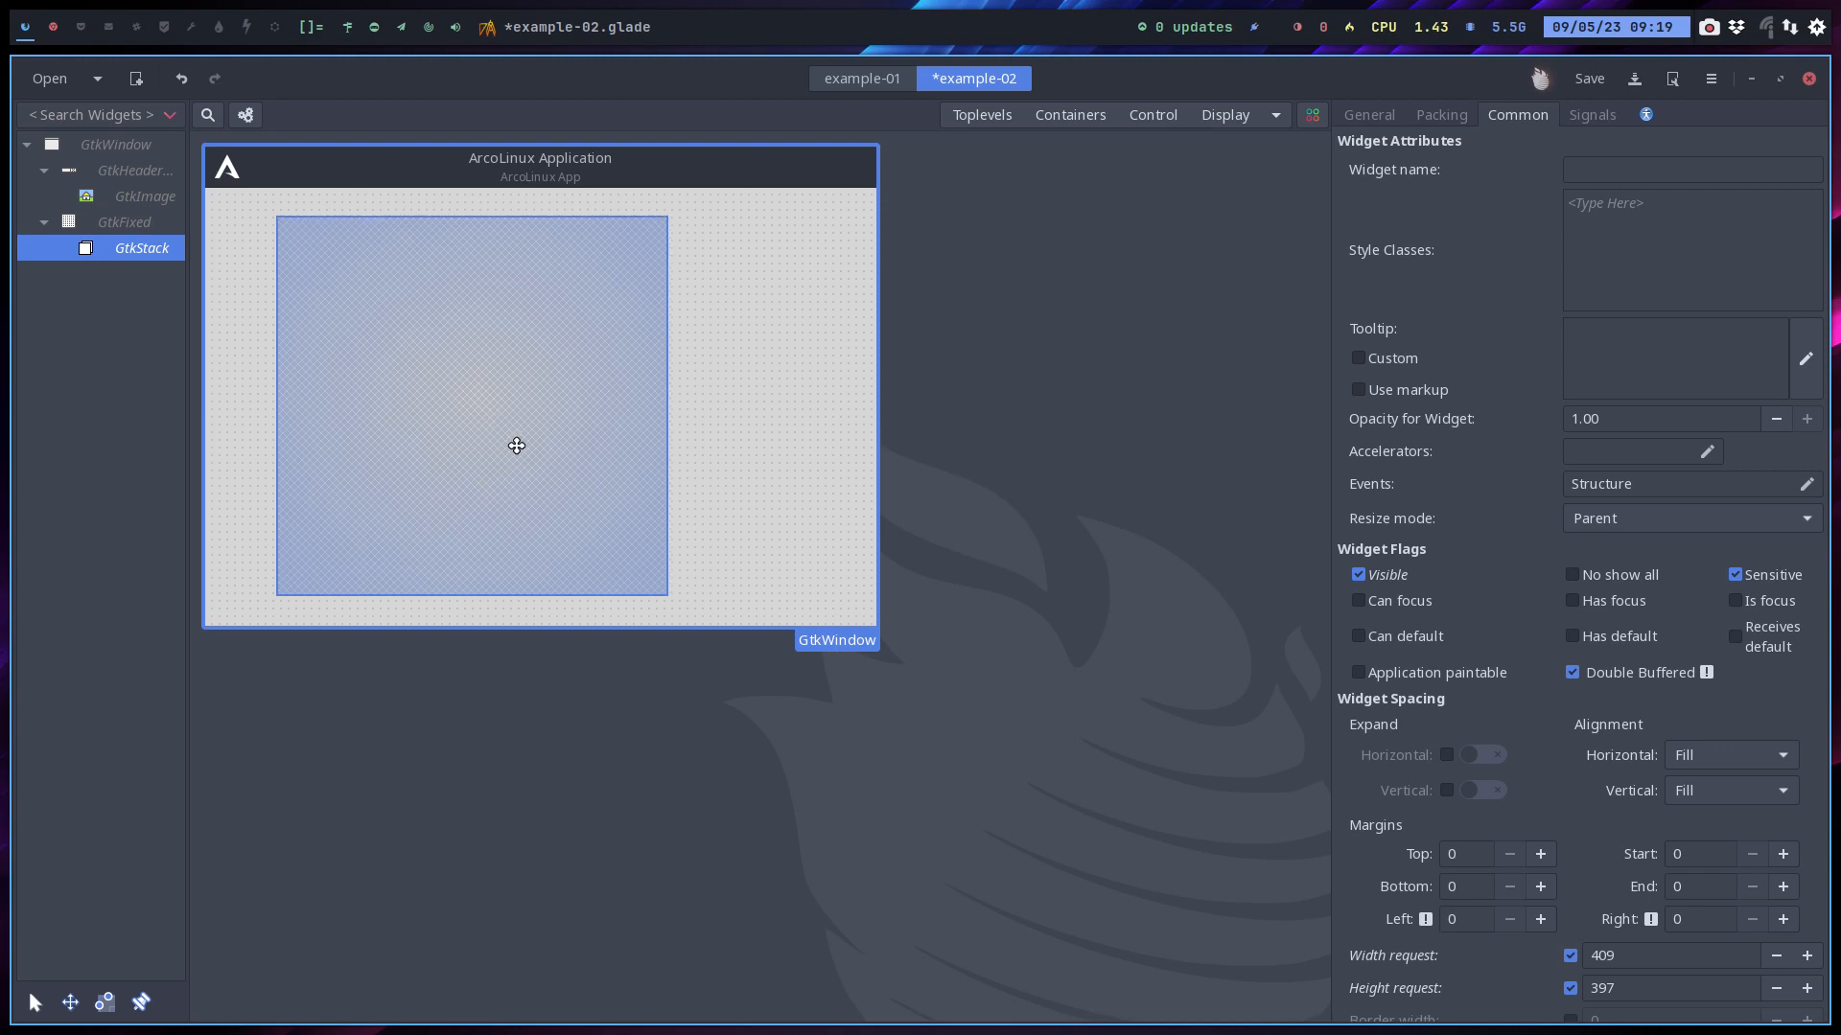
{"action": "left_click_drag", "start_coordinate": [665, 414], "coordinate": [860, 415]}
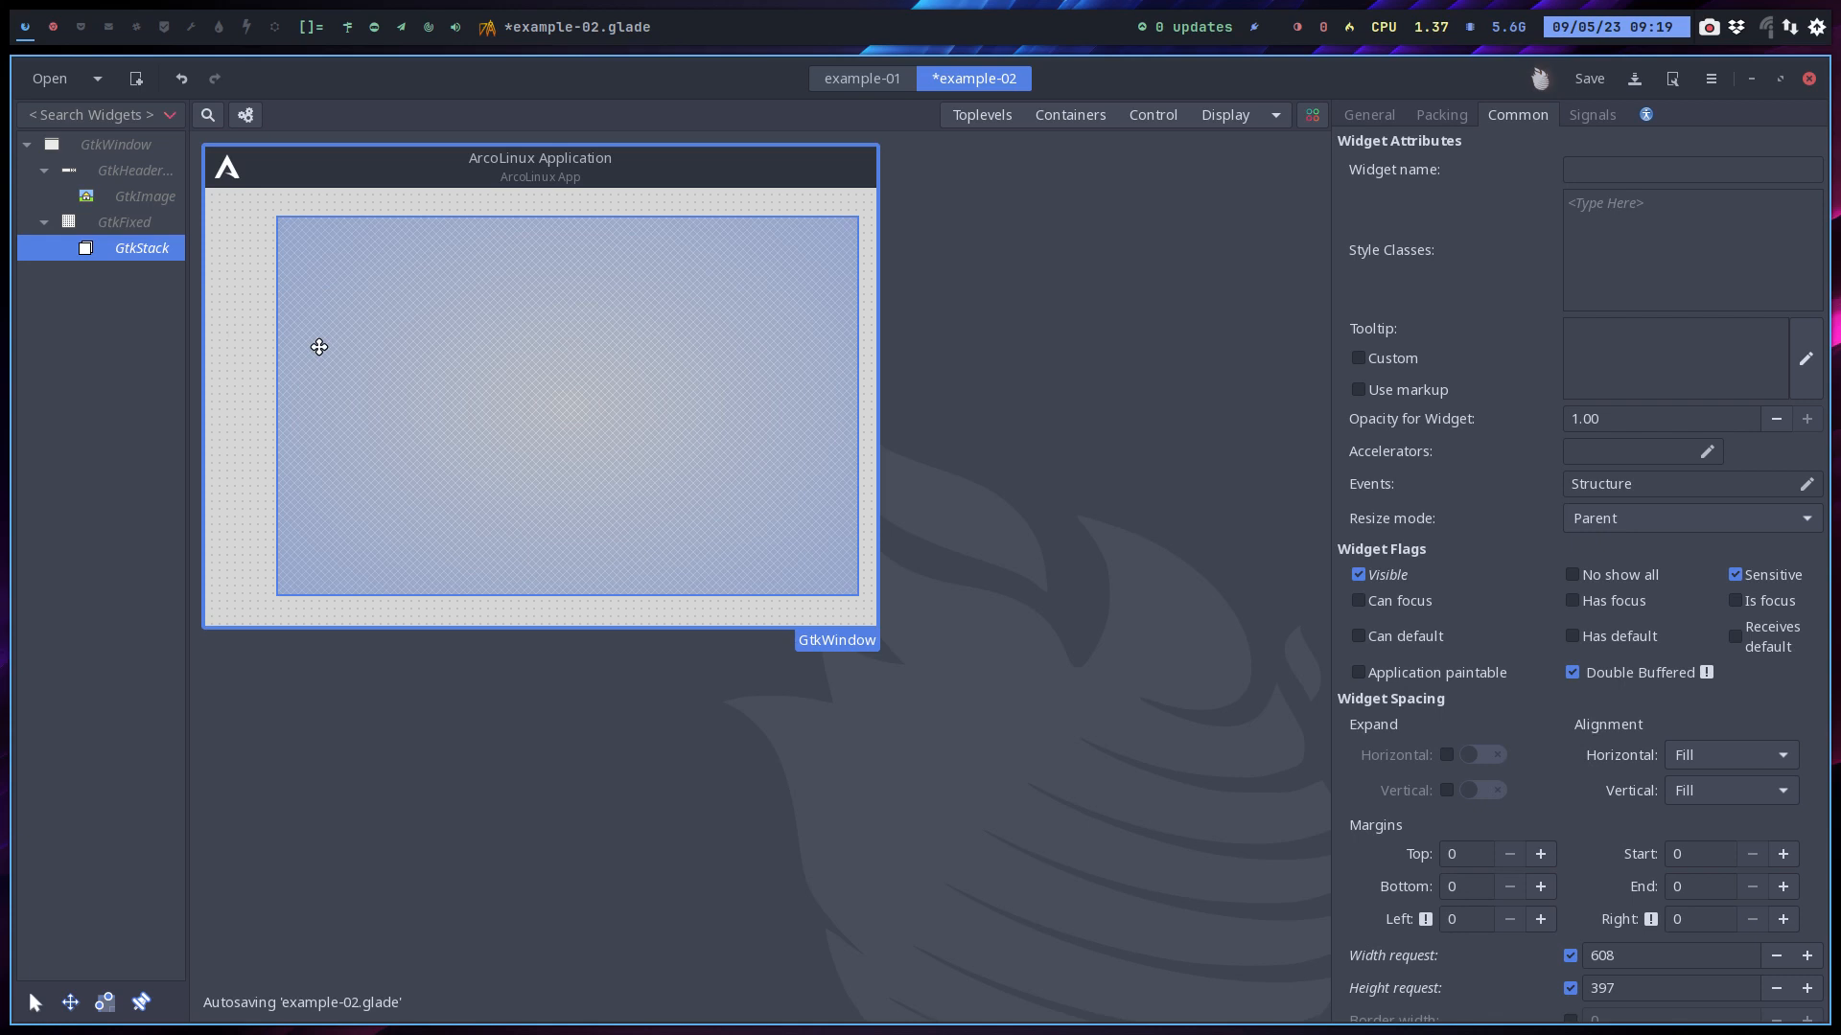
Add a GtkStackSwitcher to the GtkFixed container in the strip beside the stack's upper left corner
{"action": "left_click", "coordinate": [1156, 121]}
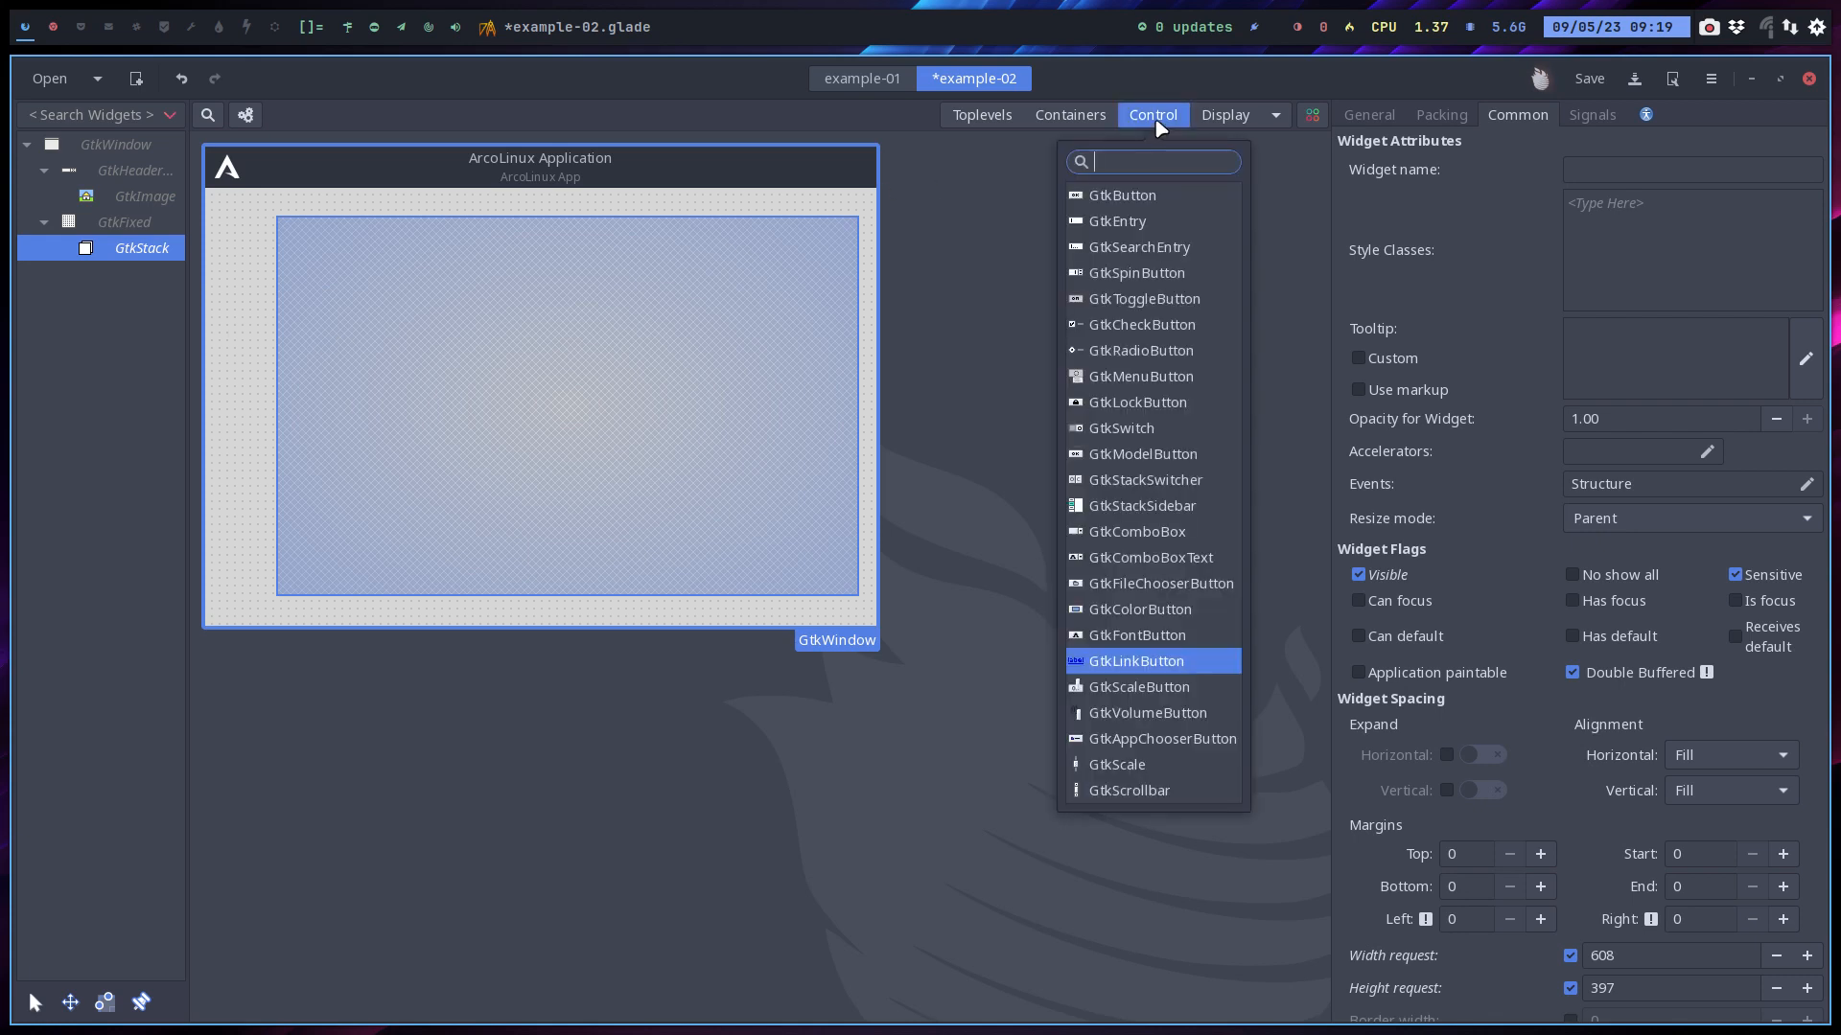
{"action": "left_click", "coordinate": [1154, 482]}
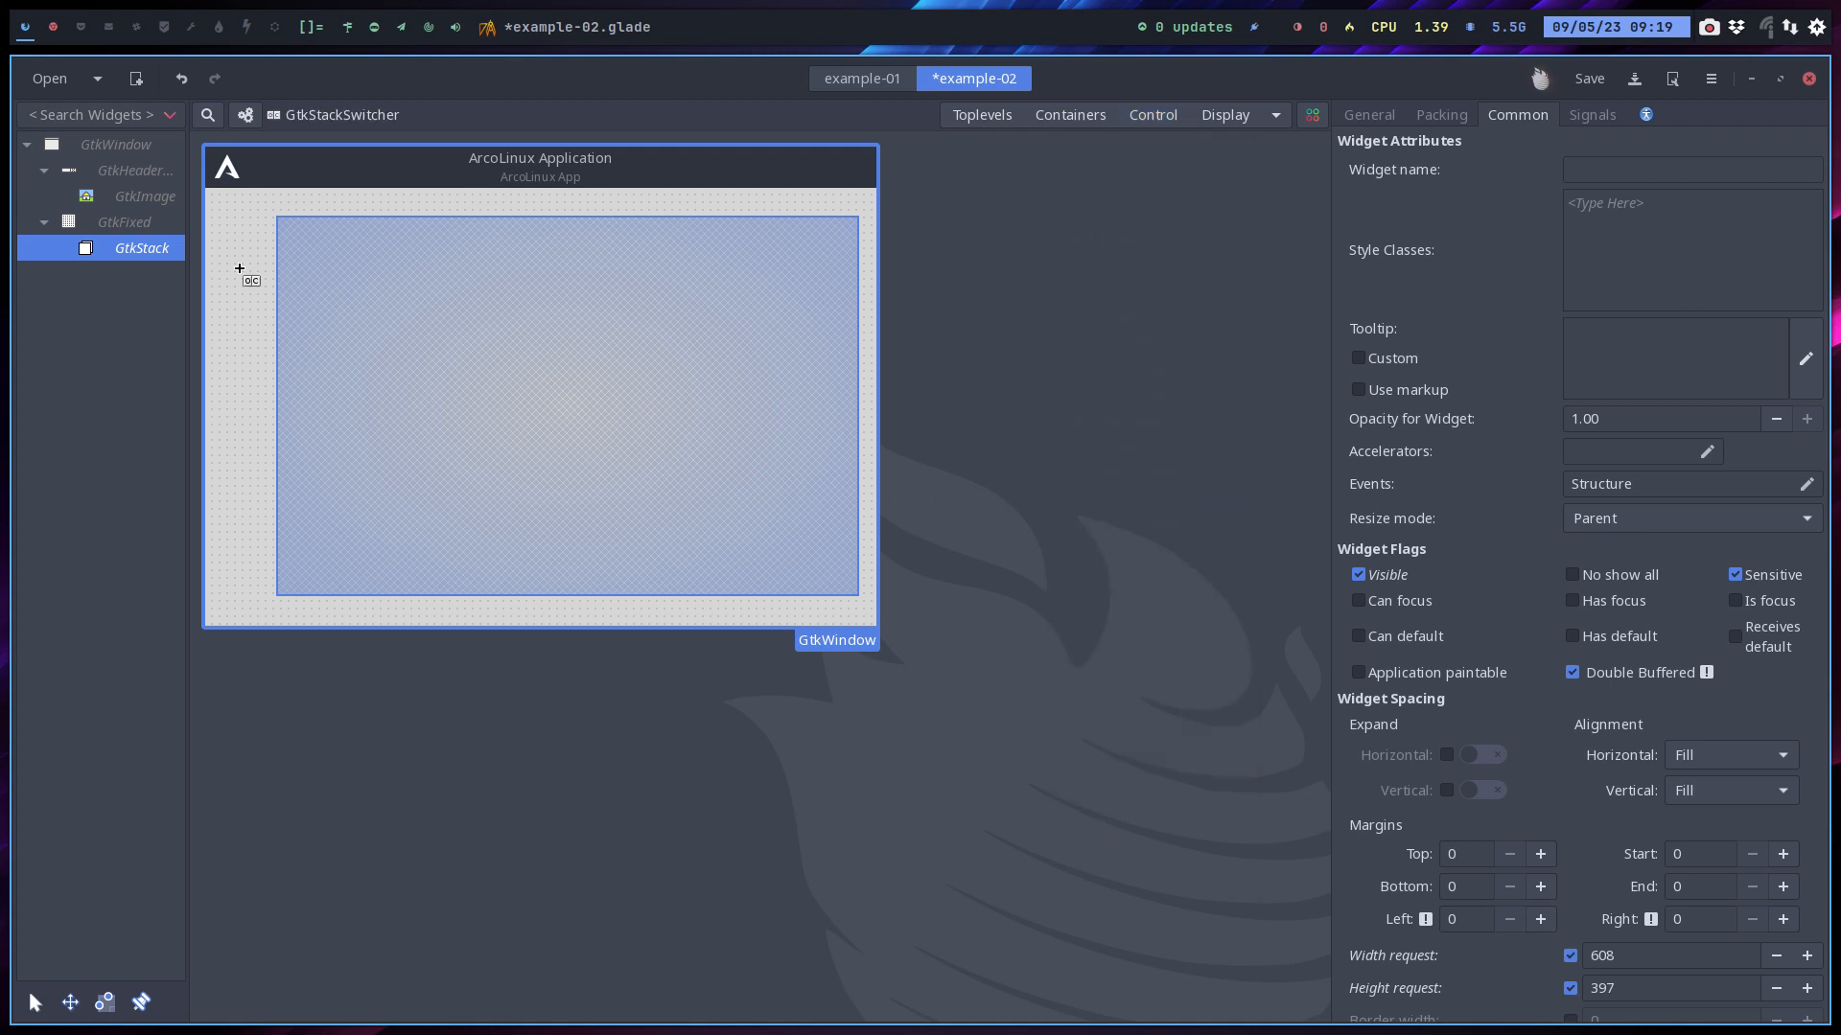
{"action": "left_click", "coordinate": [239, 233]}
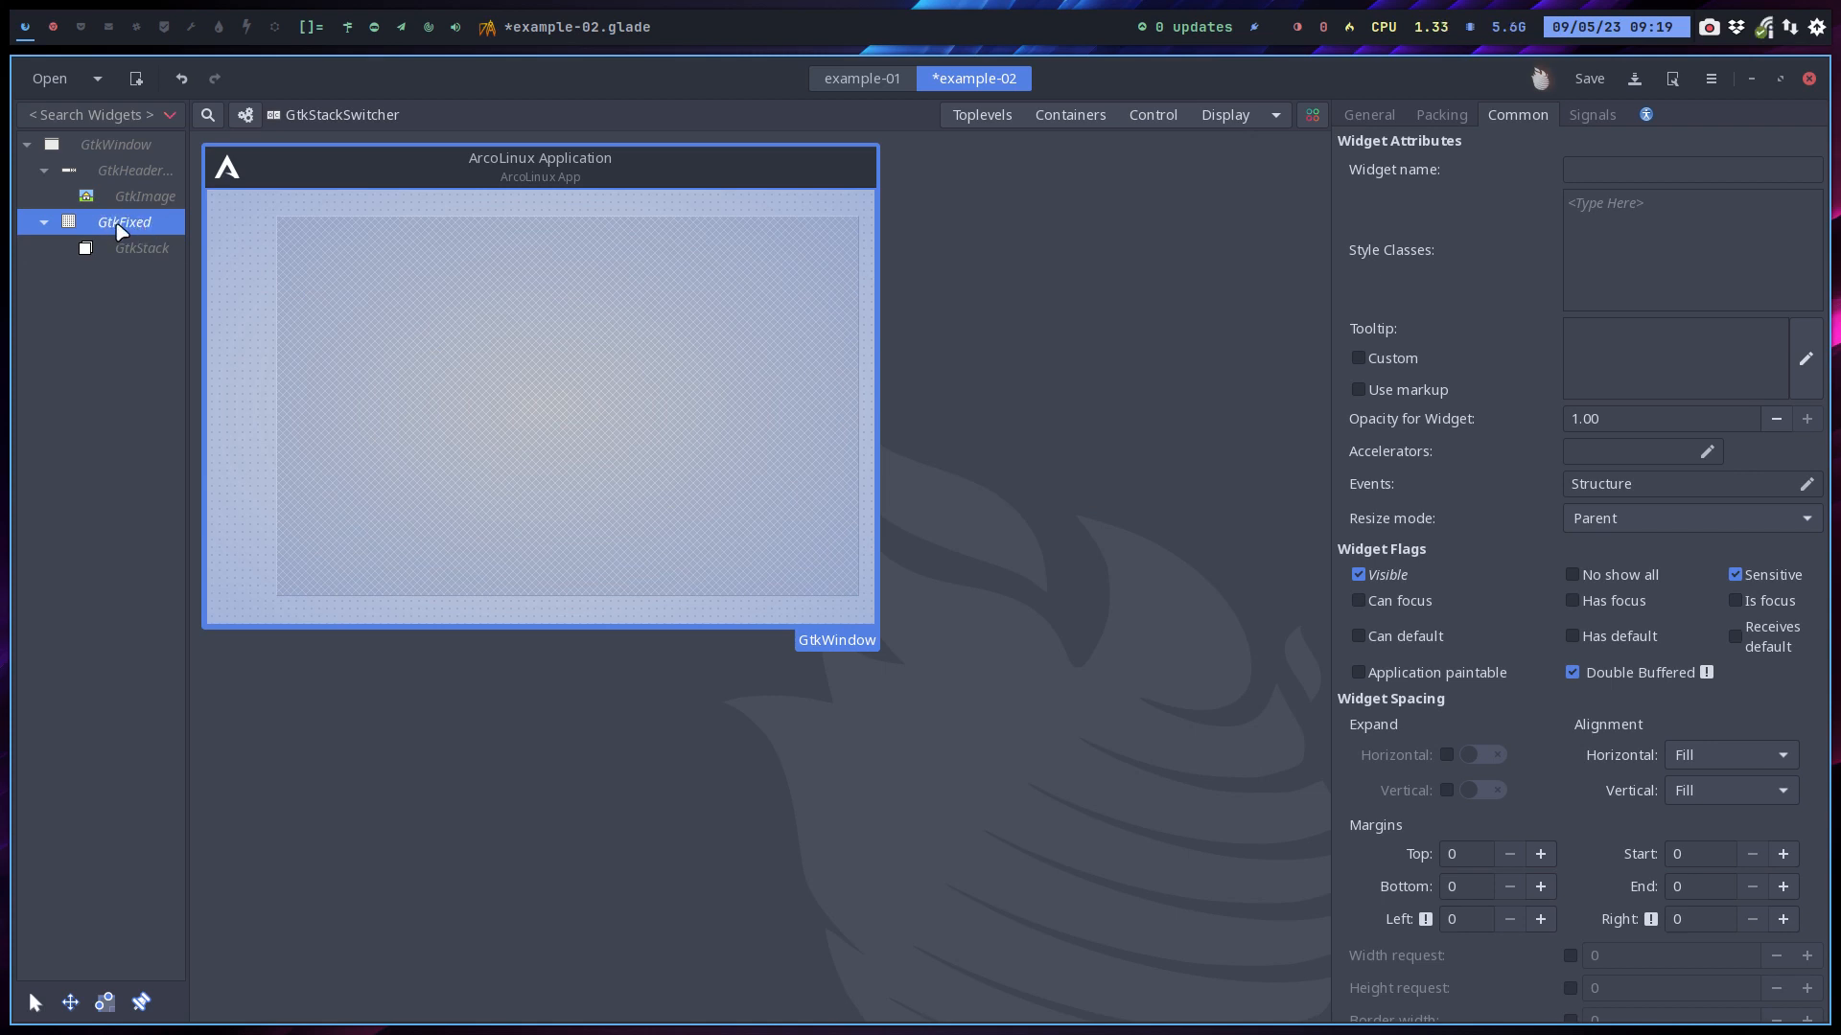
{"action": "left_click", "coordinate": [226, 238]}
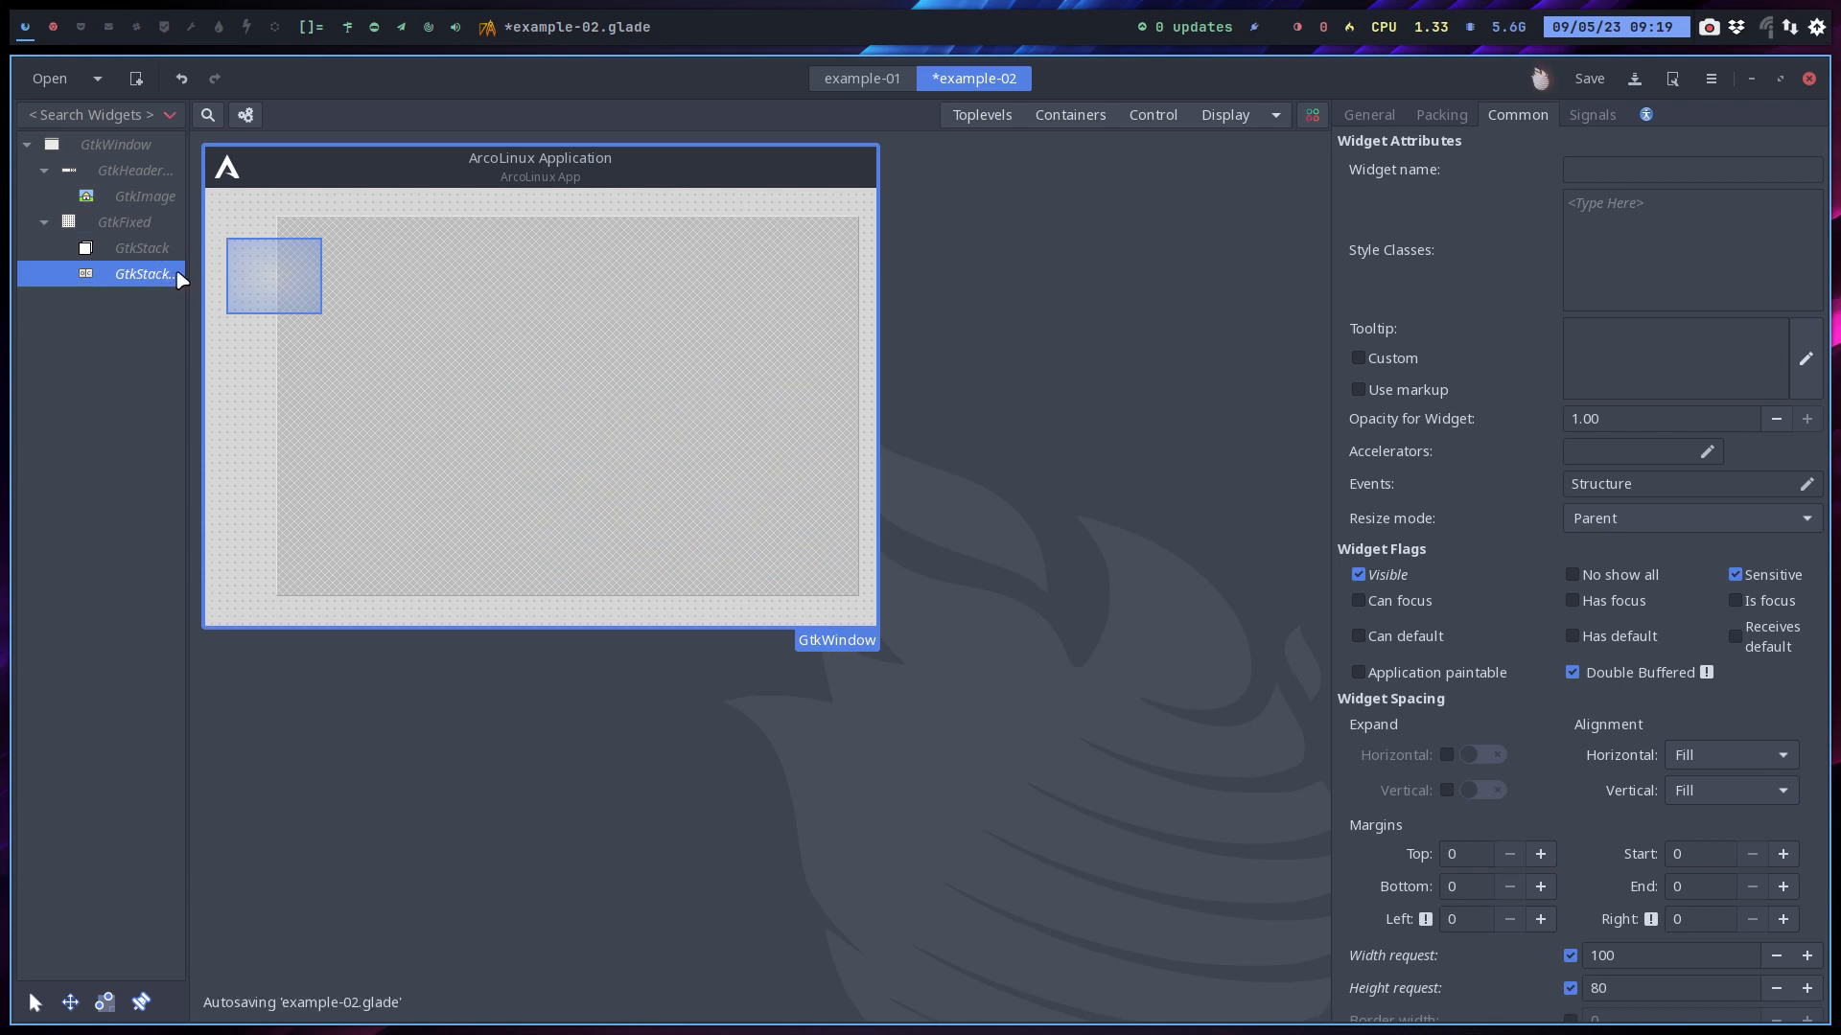
Narrow the GtkStack from its left edge to about 537 wide and position the GtkStackSwitcher in the space beside its upper left corner
{"action": "left_click_drag", "start_coordinate": [192, 272], "coordinate": [326, 278]}
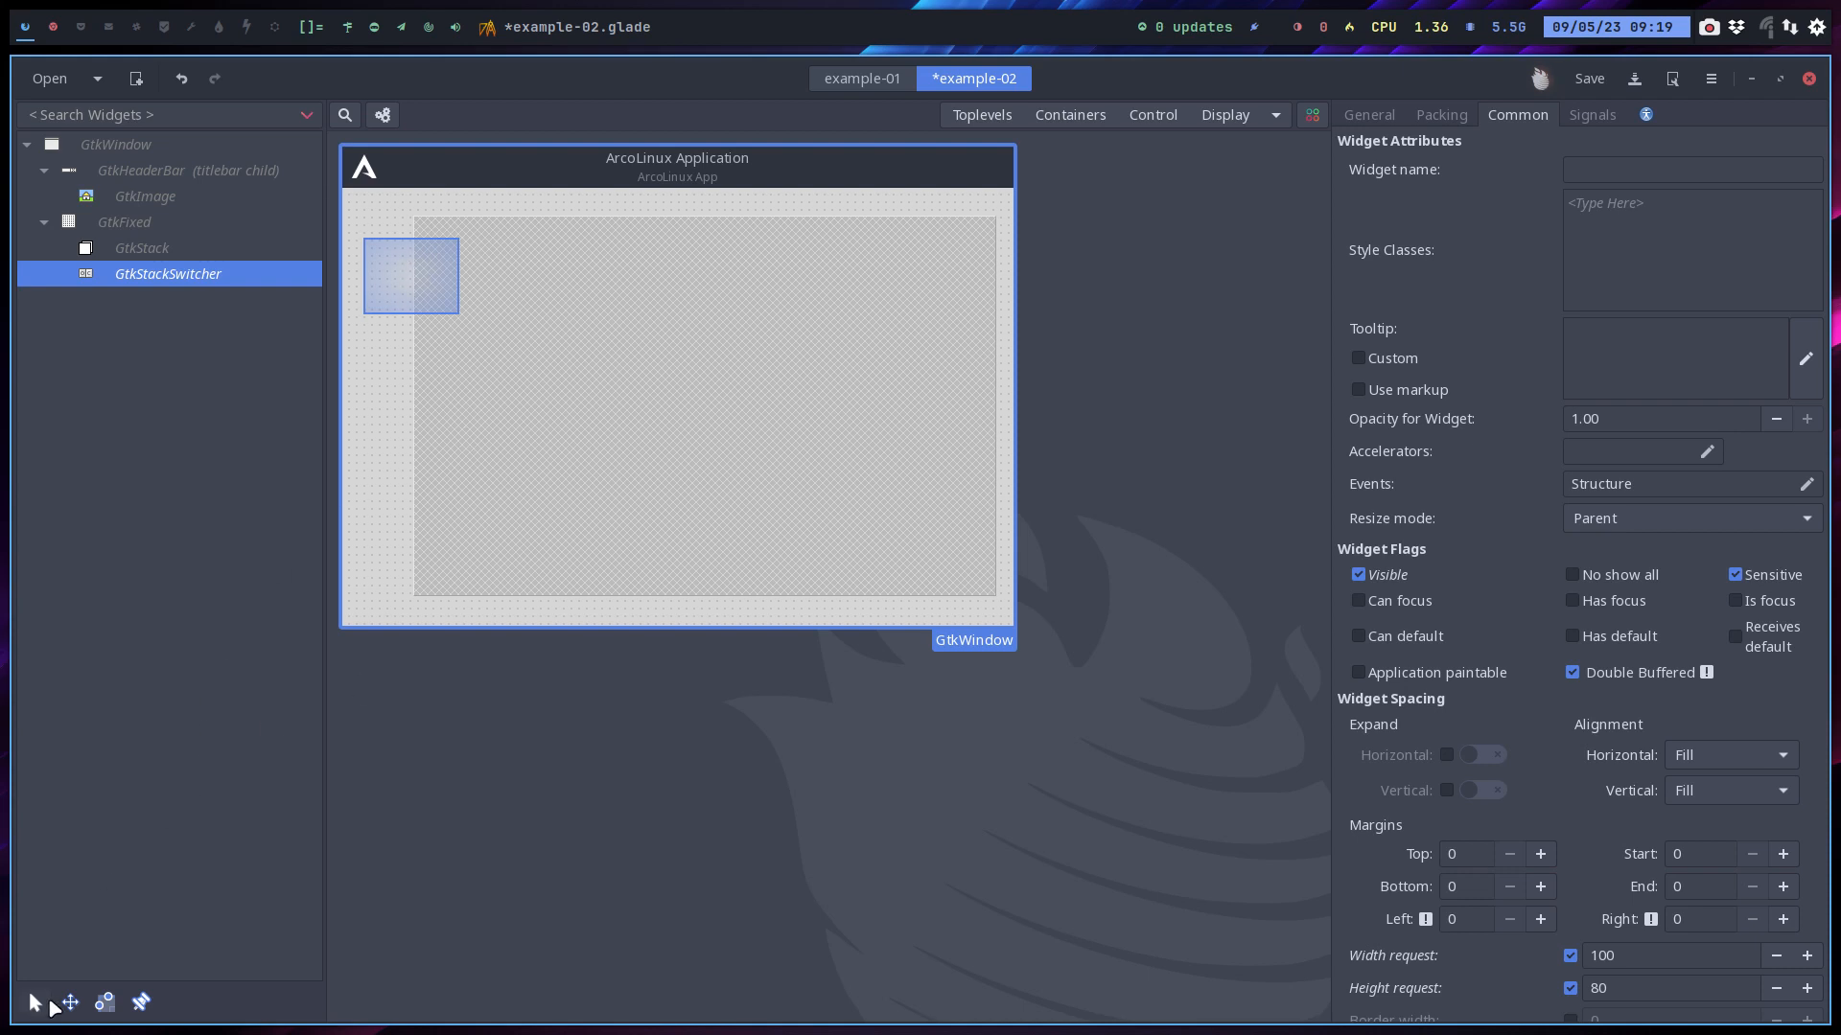
{"action": "left_click_drag", "start_coordinate": [390, 271], "coordinate": [383, 253]}
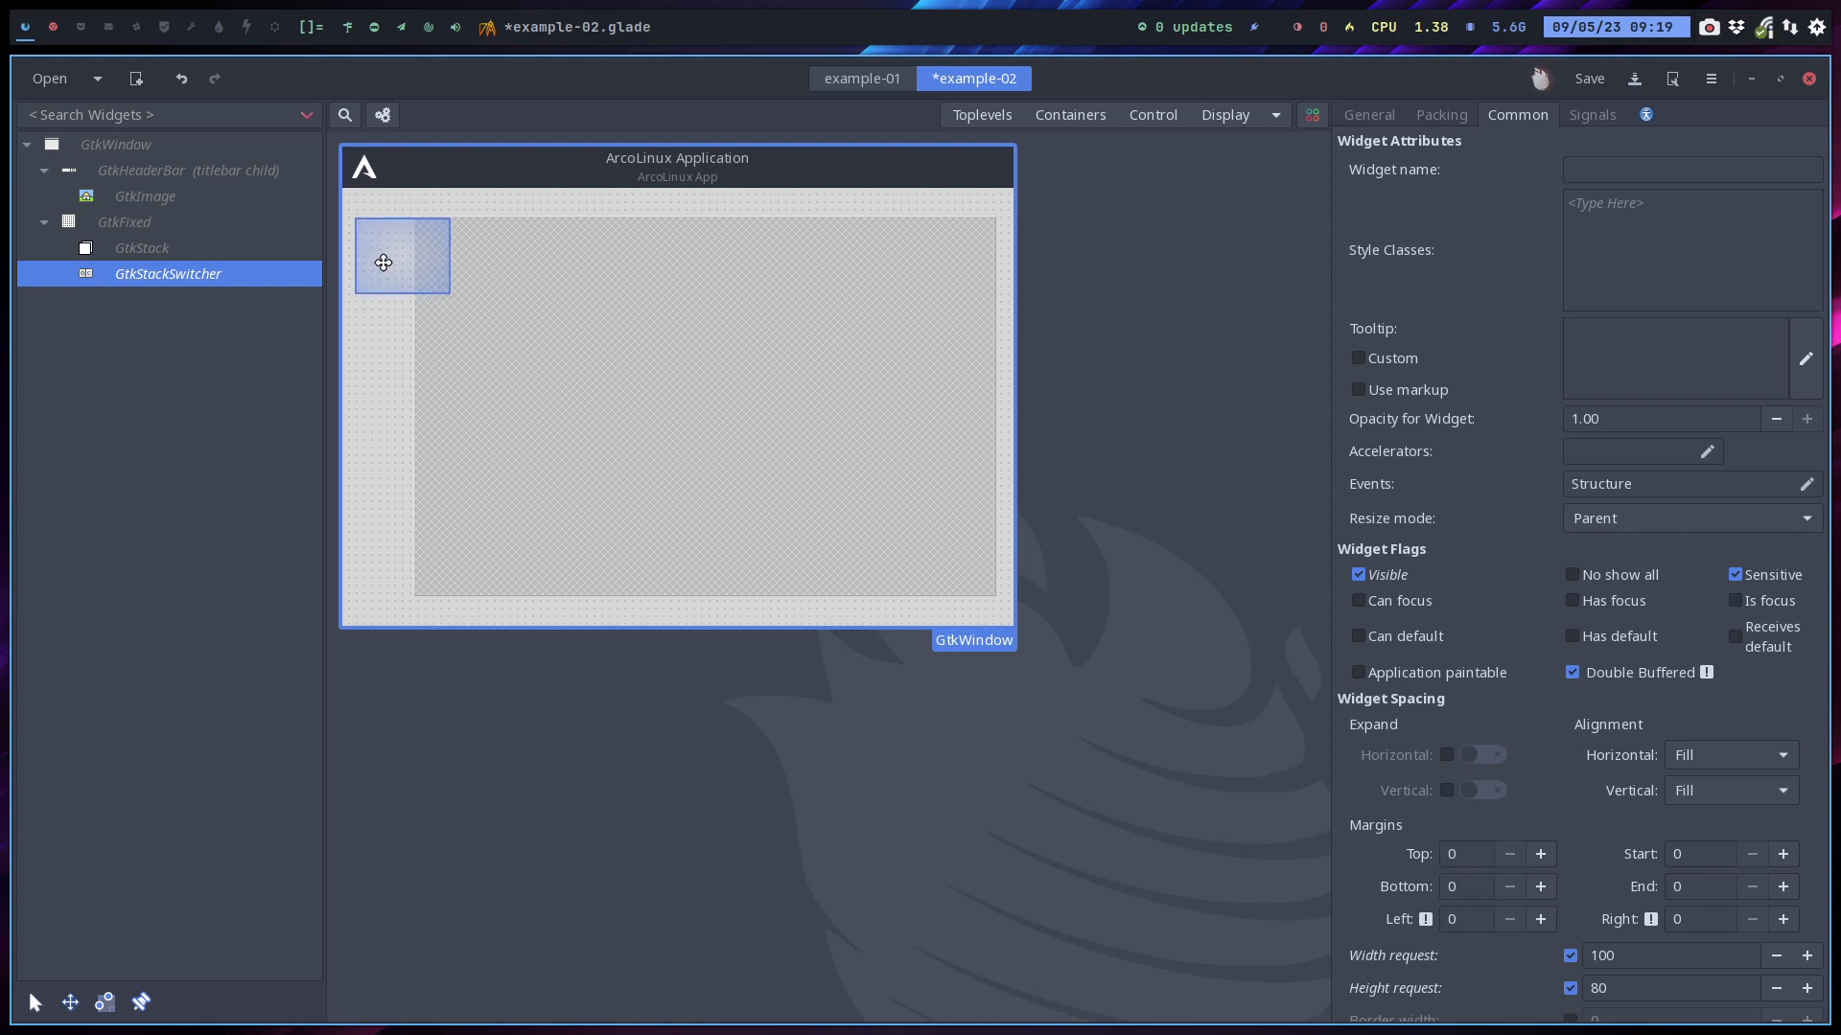
{"action": "left_click", "coordinate": [464, 413]}
{"action": "left_click_drag", "start_coordinate": [464, 413], "coordinate": [494, 387]}
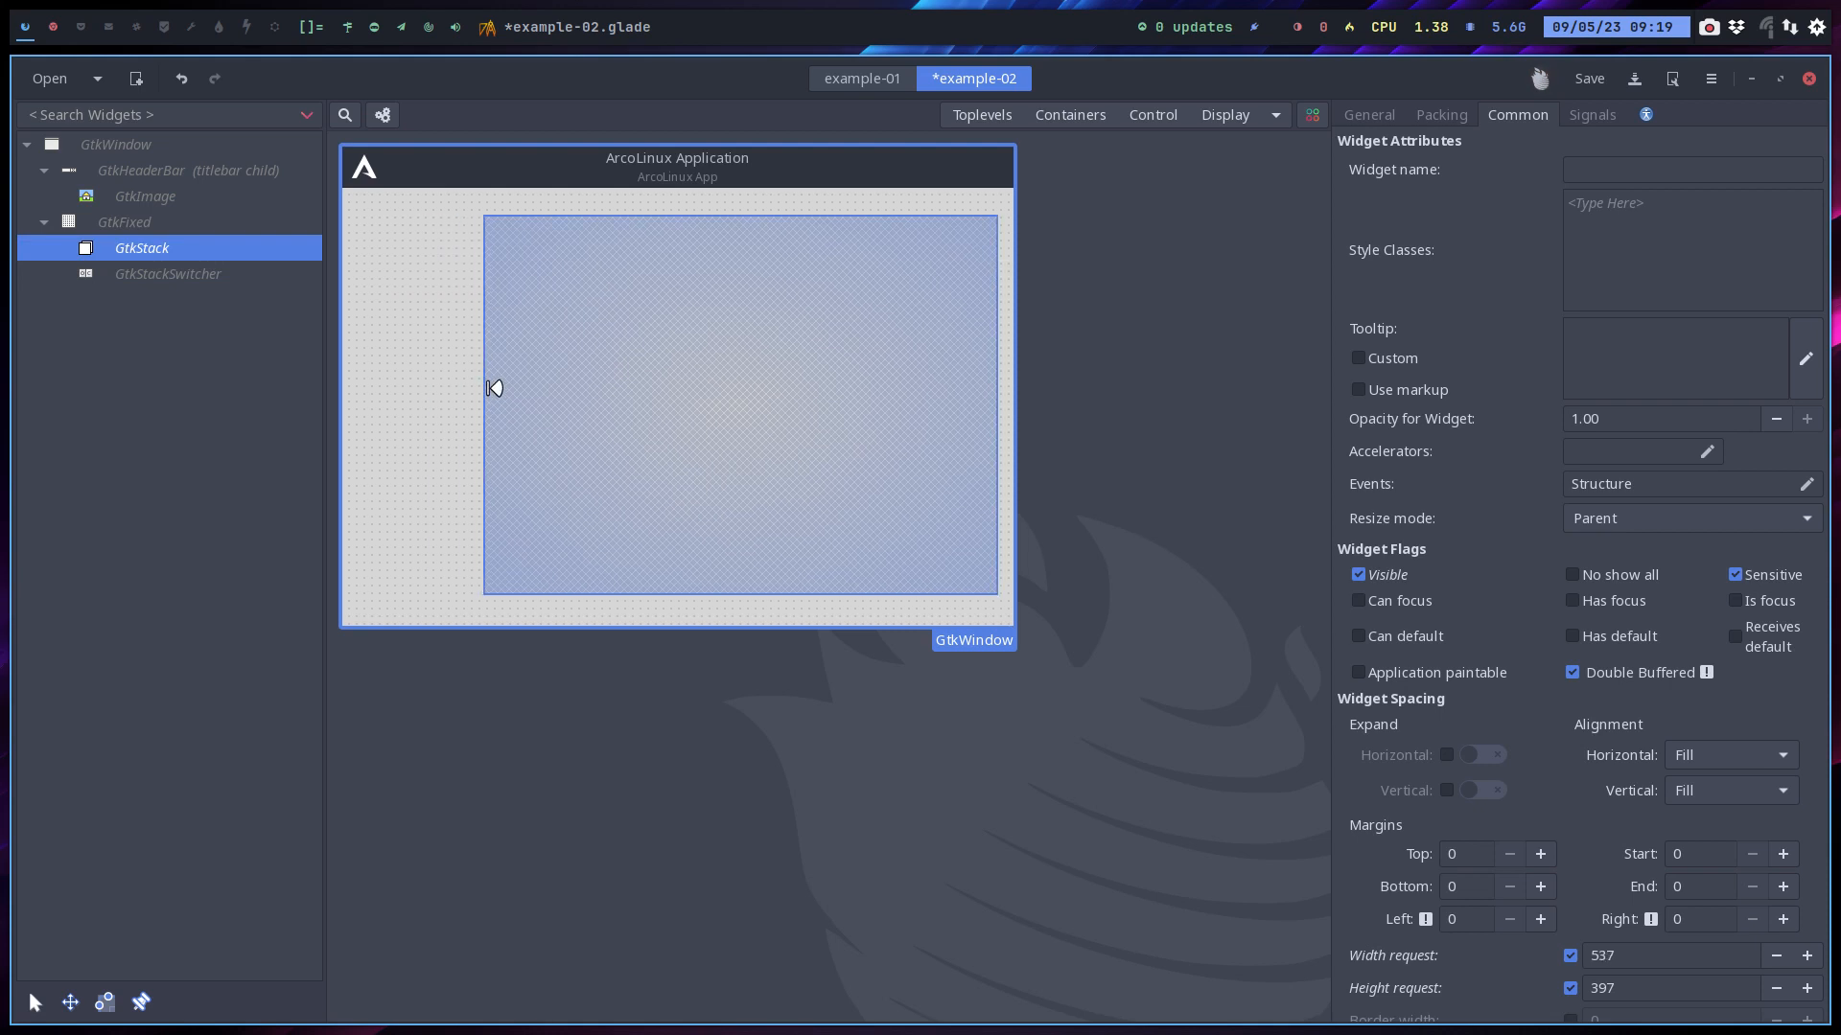
{"action": "left_click", "coordinate": [235, 275]}
{"action": "left_click_drag", "start_coordinate": [415, 266], "coordinate": [434, 264]}
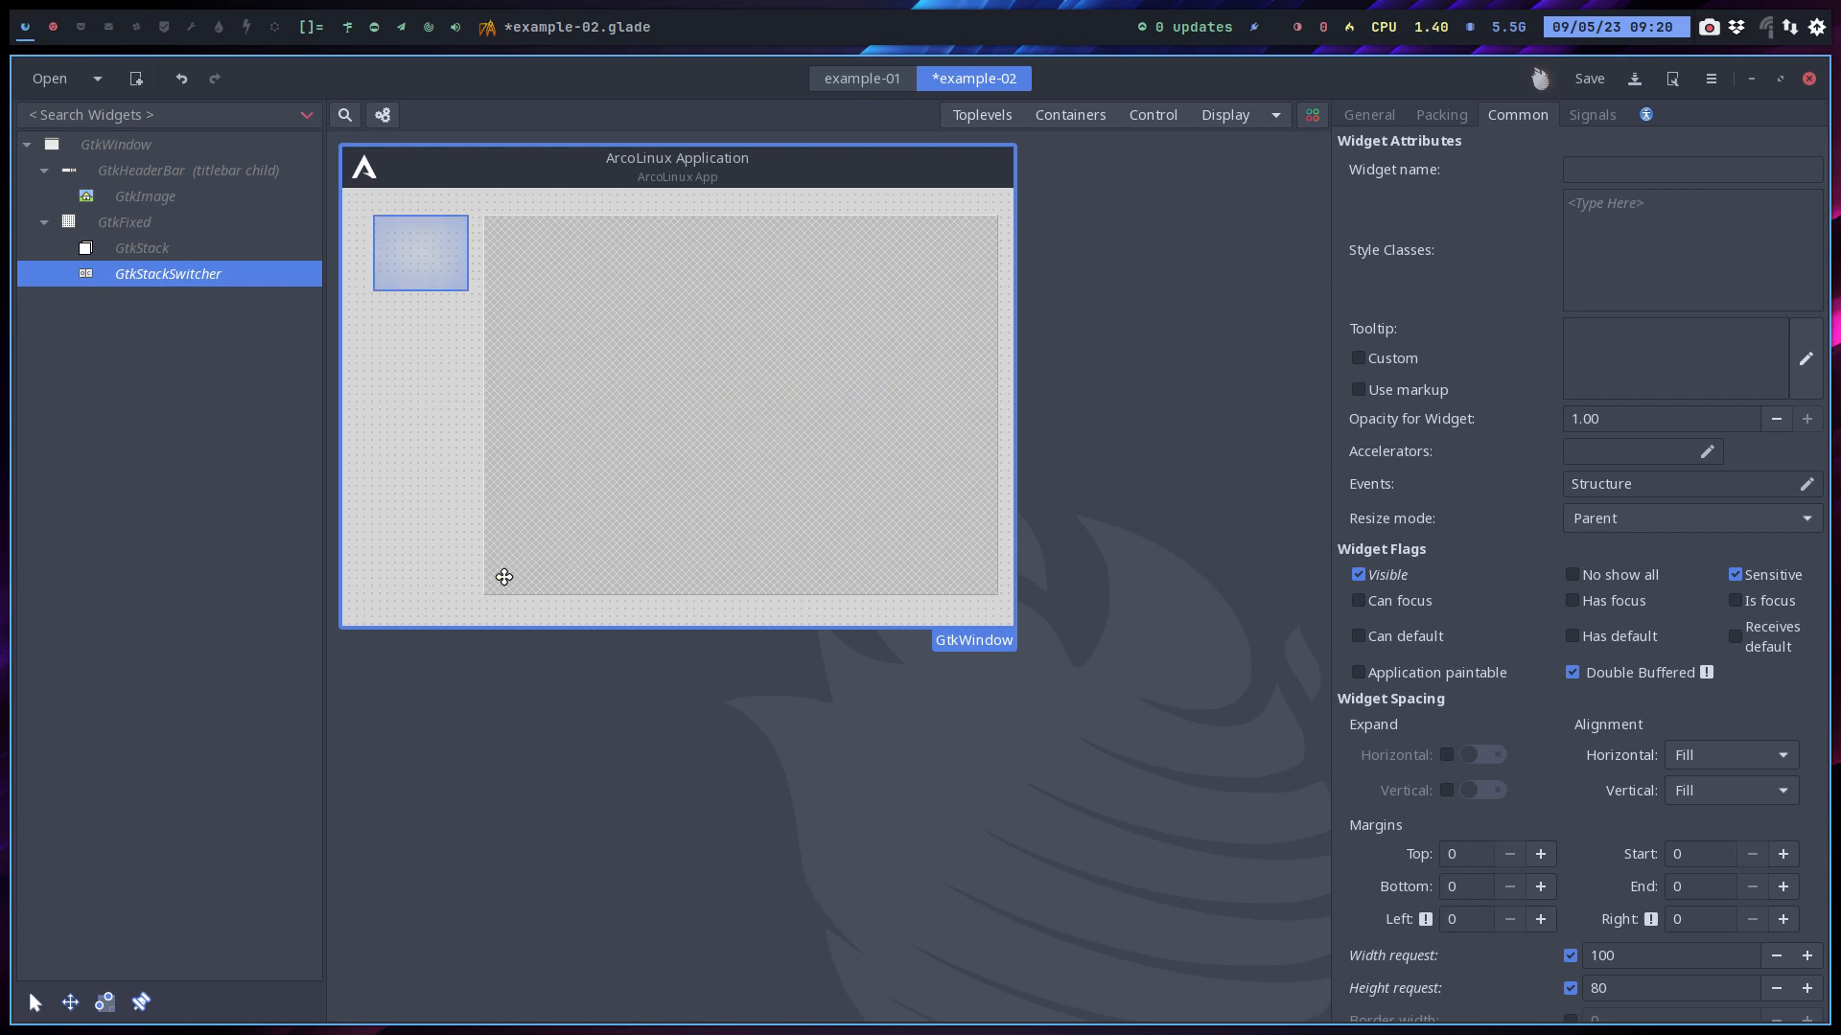
Set the Y position of both the GtkStackSwitcher and the GtkStack to 30 and preview the window
{"action": "left_click", "coordinate": [1441, 114]}
{"action": "left_click", "coordinate": [1438, 173]}
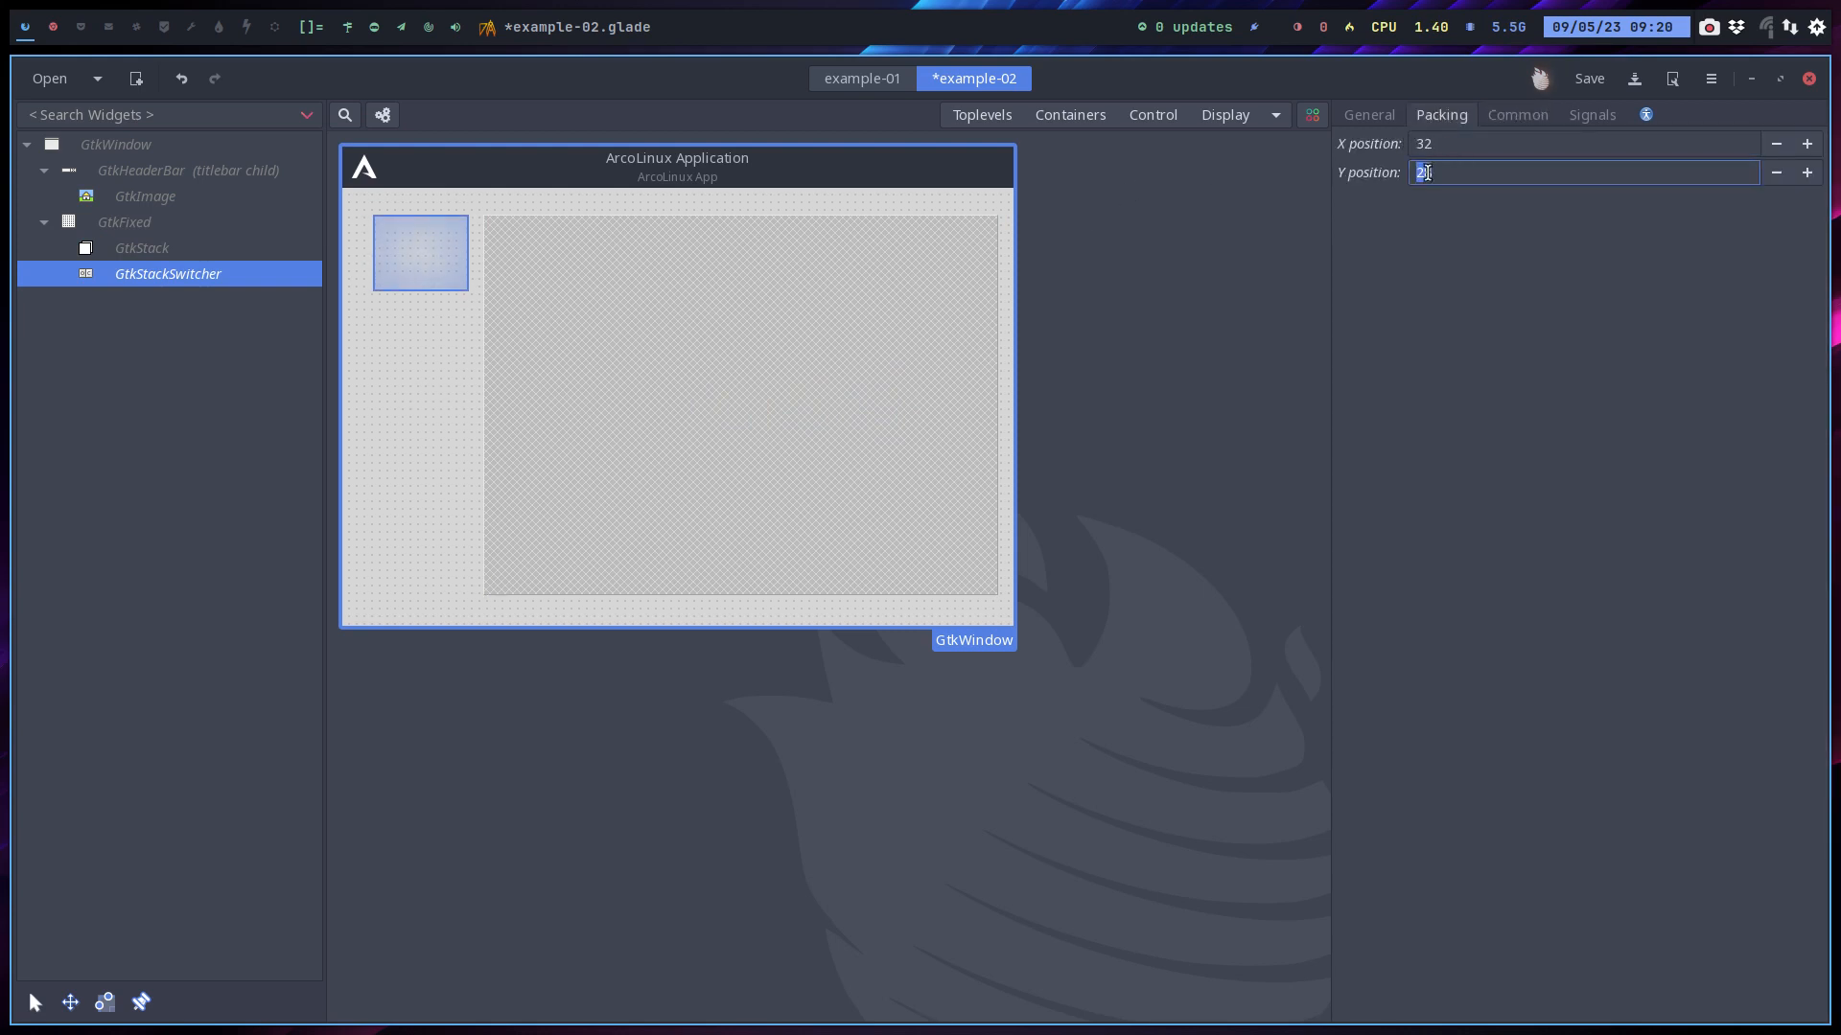
{"action": "type", "text": "30"}
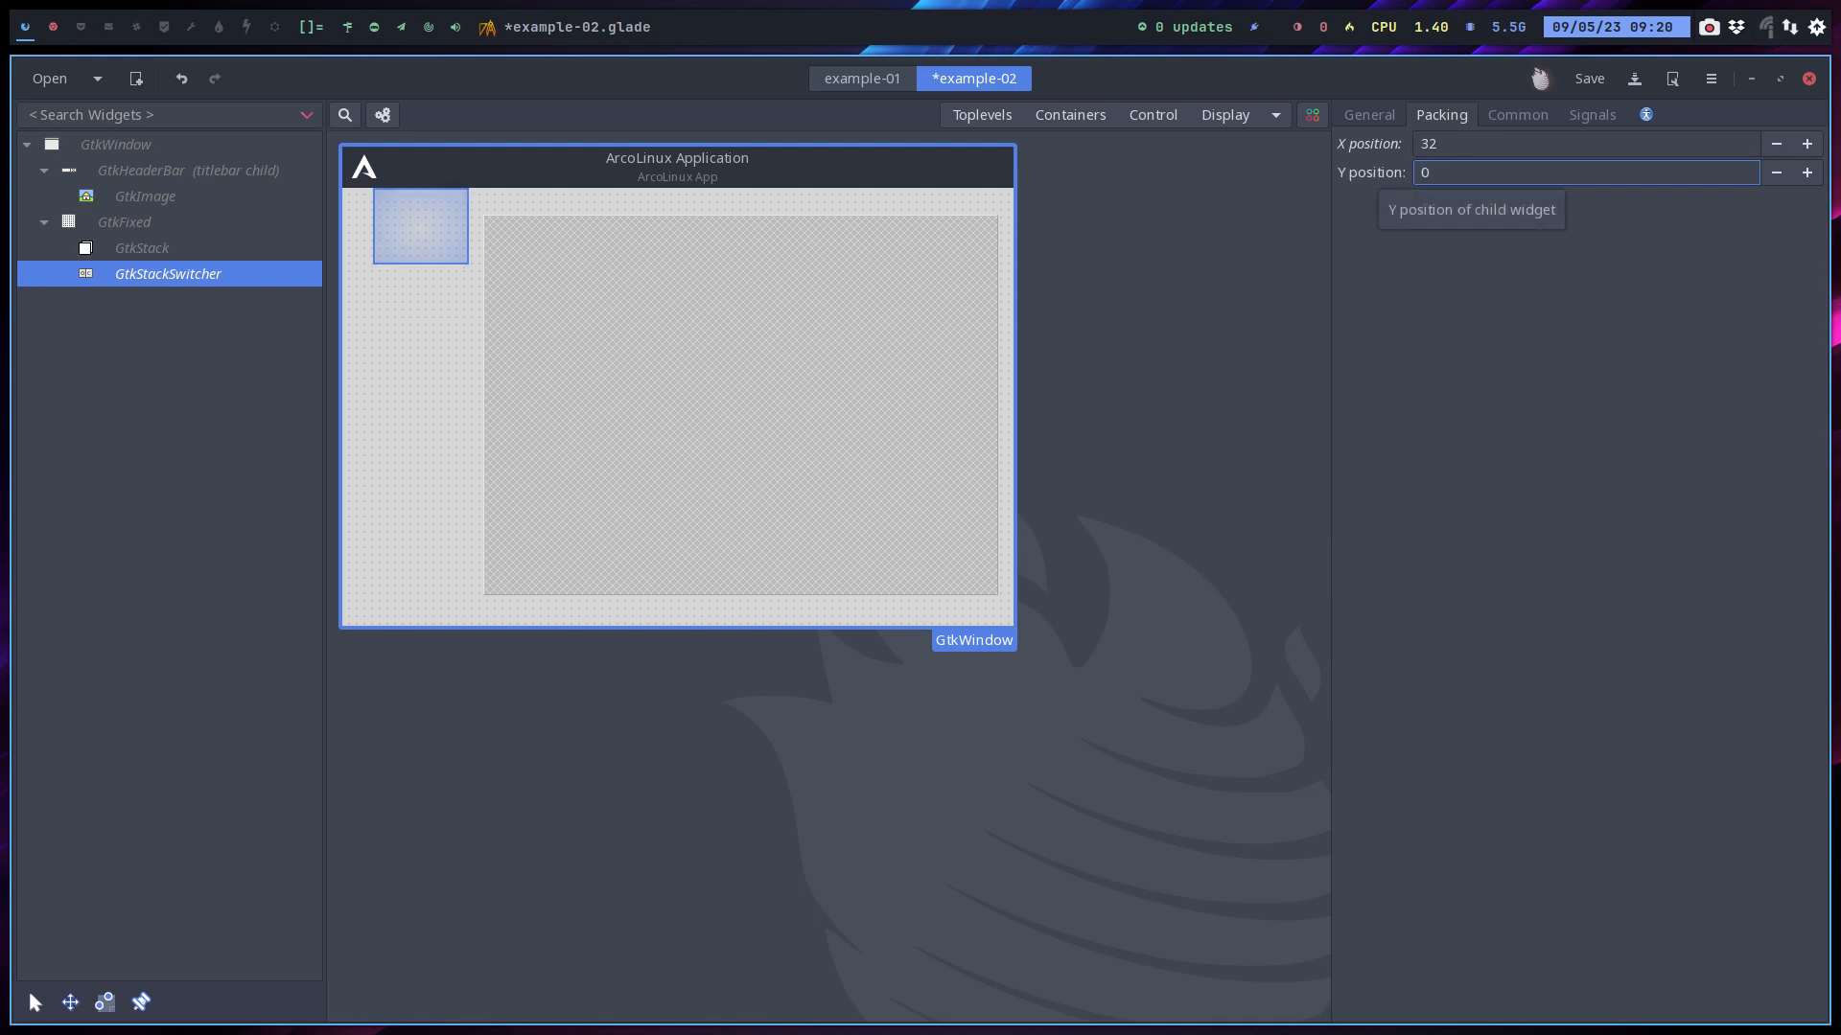
{"action": "left_click", "coordinate": [840, 278]}
{"action": "double_click", "coordinate": [1444, 169]}
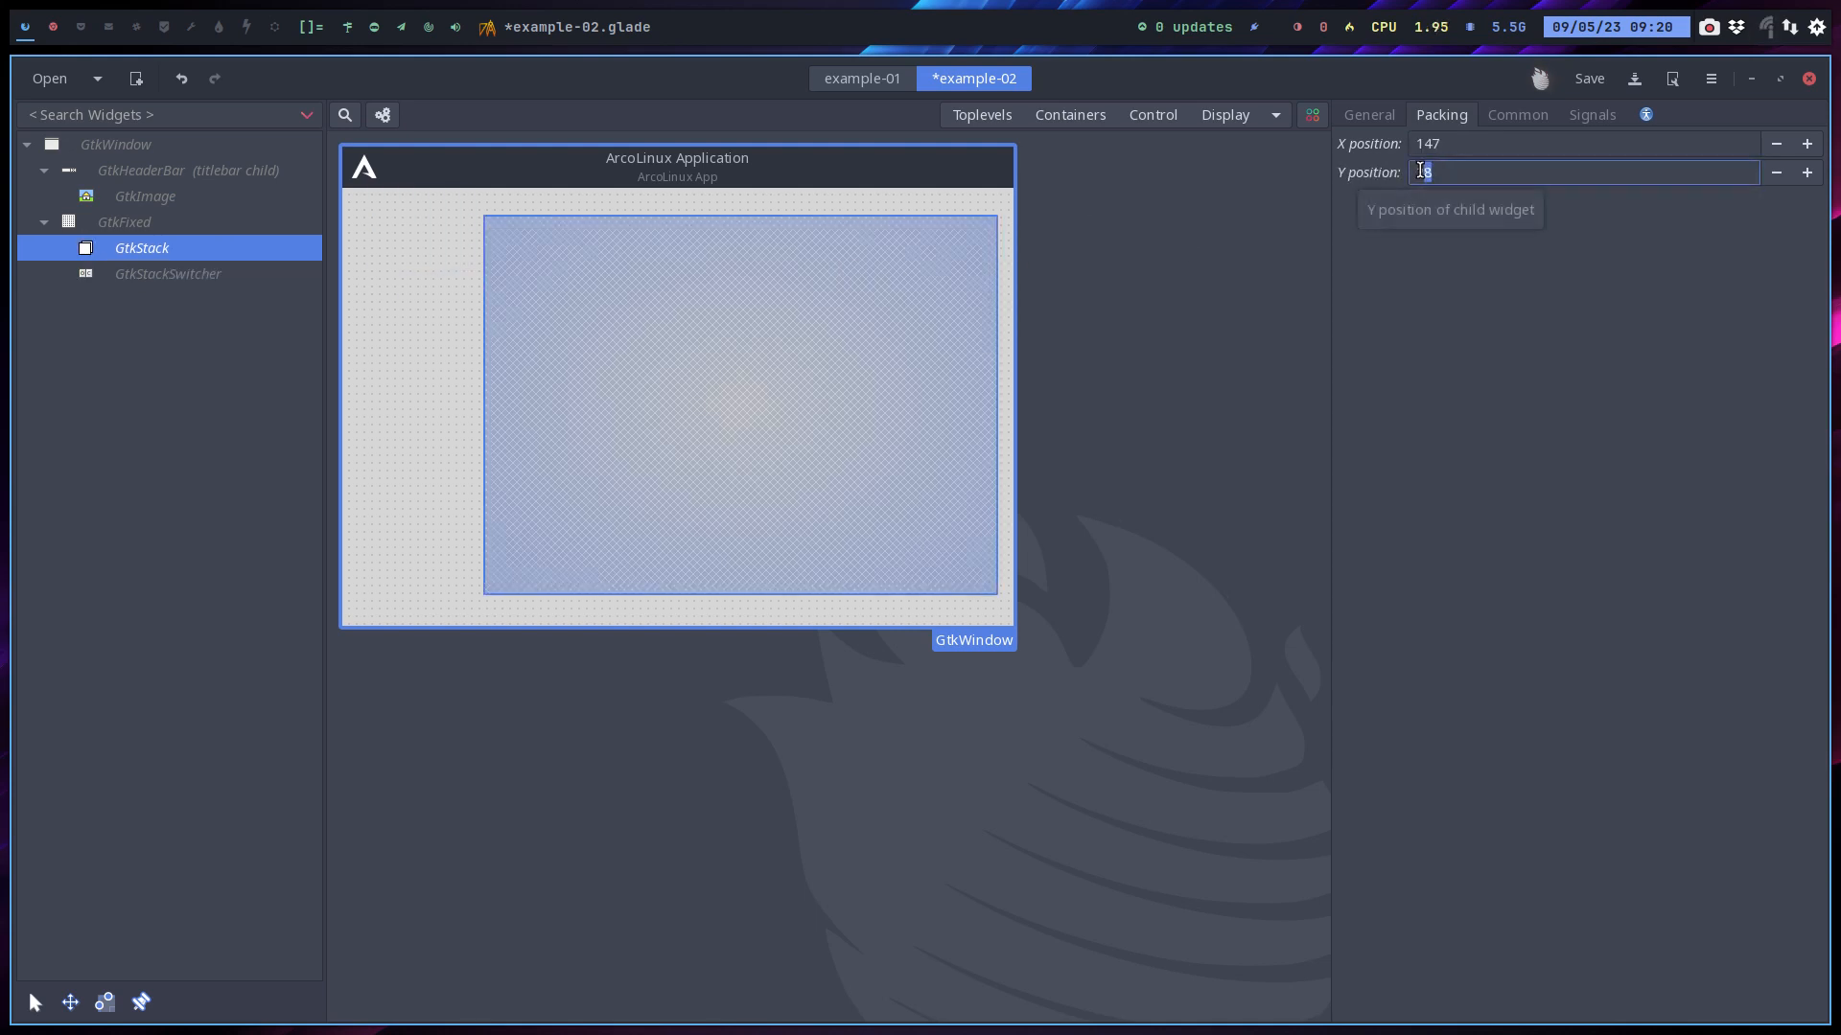
{"action": "type", "text": "30"}
{"action": "left_click", "coordinate": [627, 310]}
{"action": "left_click", "coordinate": [381, 115]}
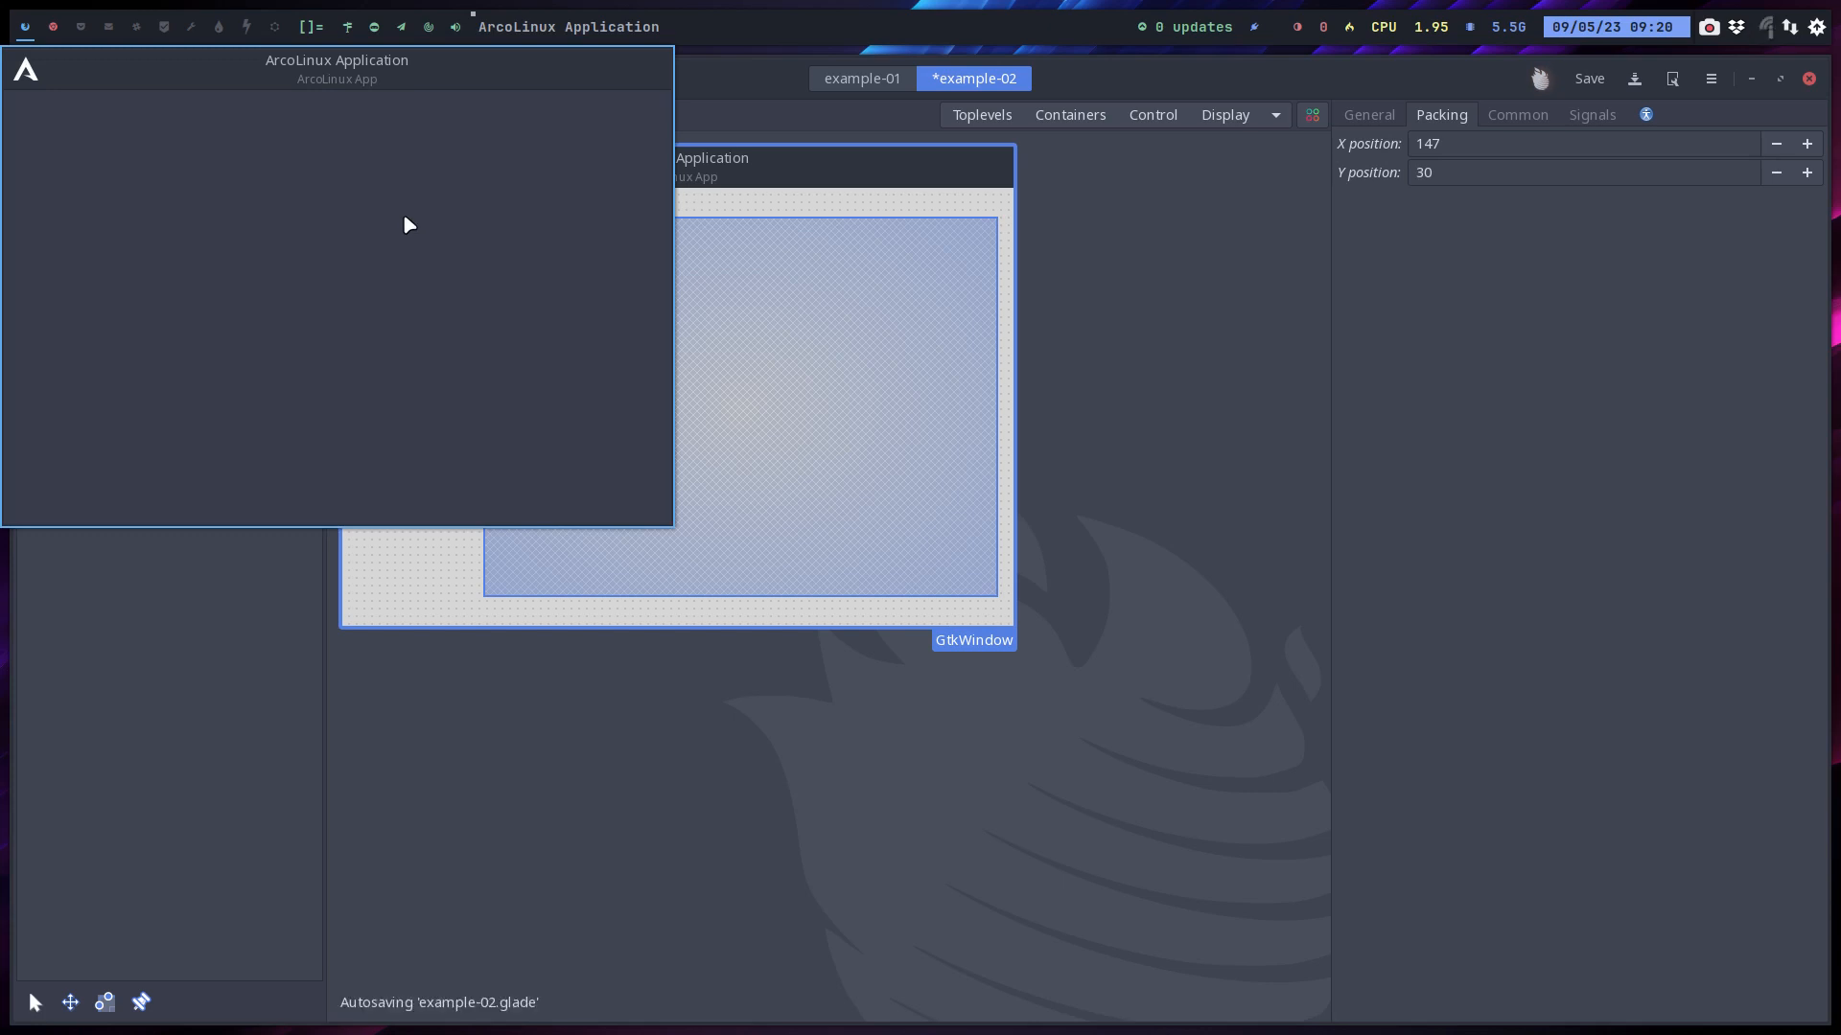
{"action": "key", "text": "super+q"}
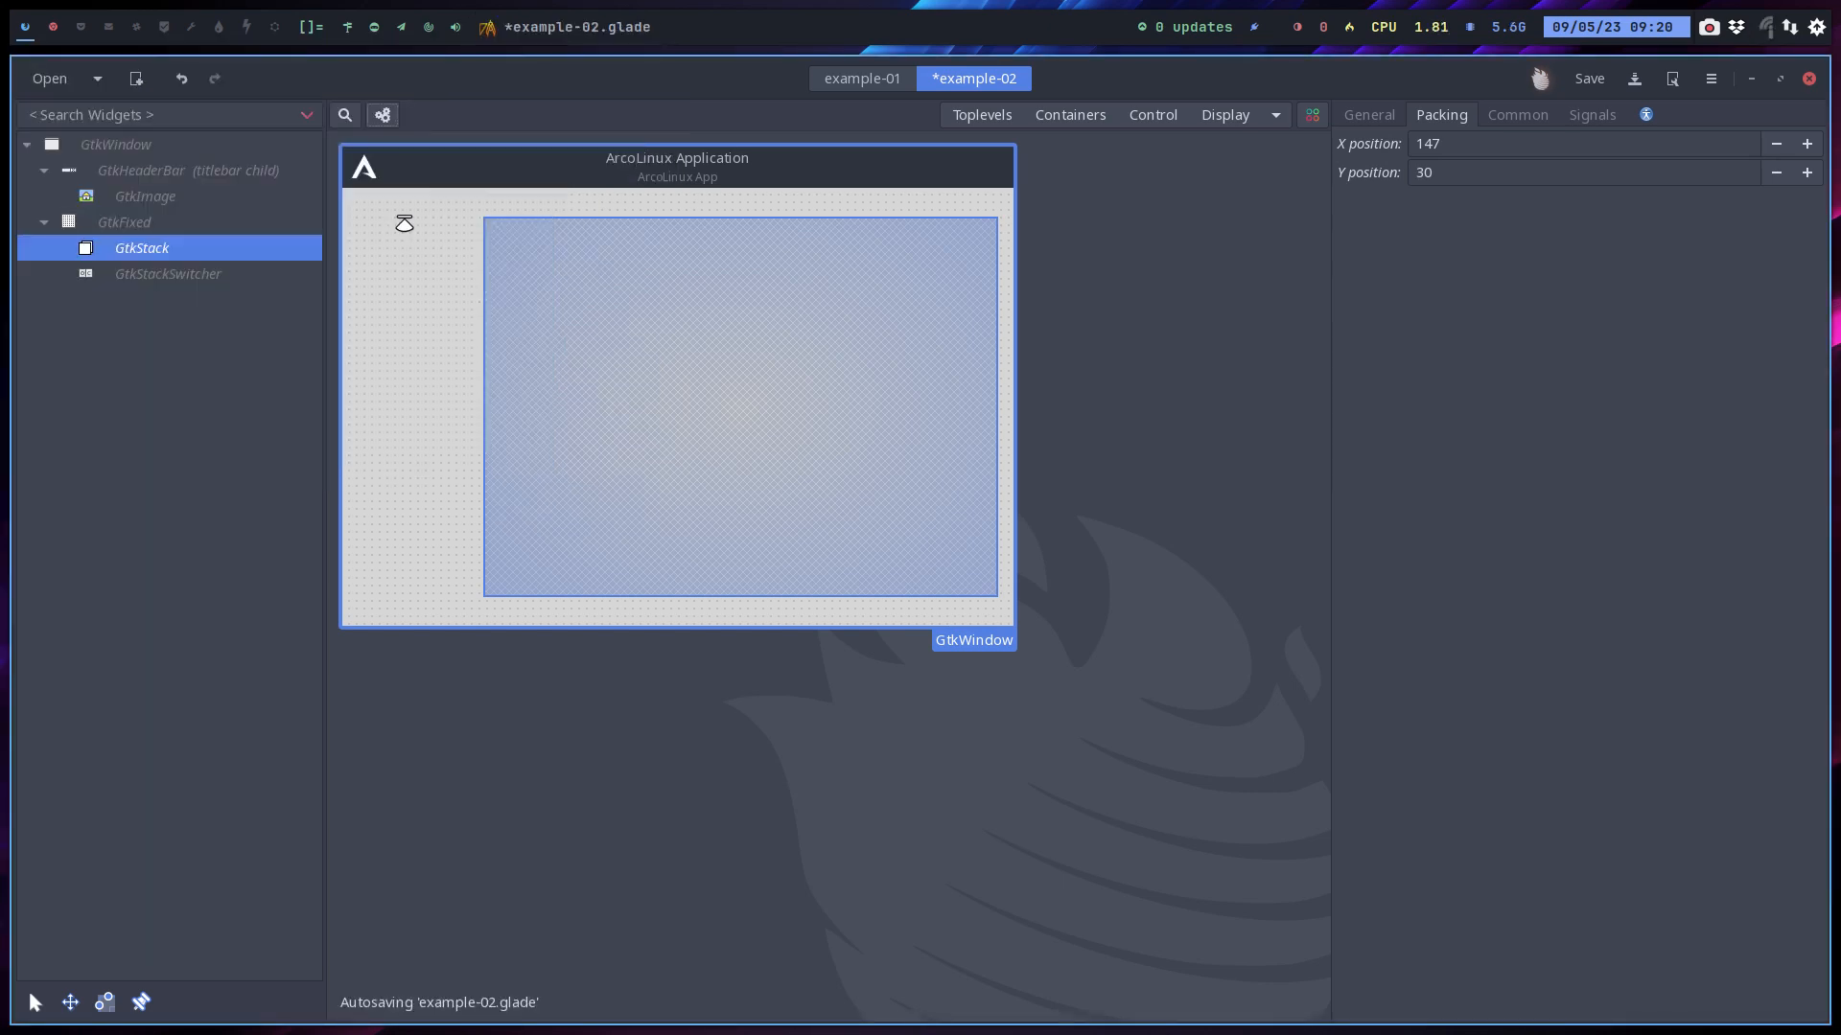
Link the GtkStackSwitcher to the GtkStack inside the GtkFixed container
{"action": "left_click", "coordinate": [422, 269]}
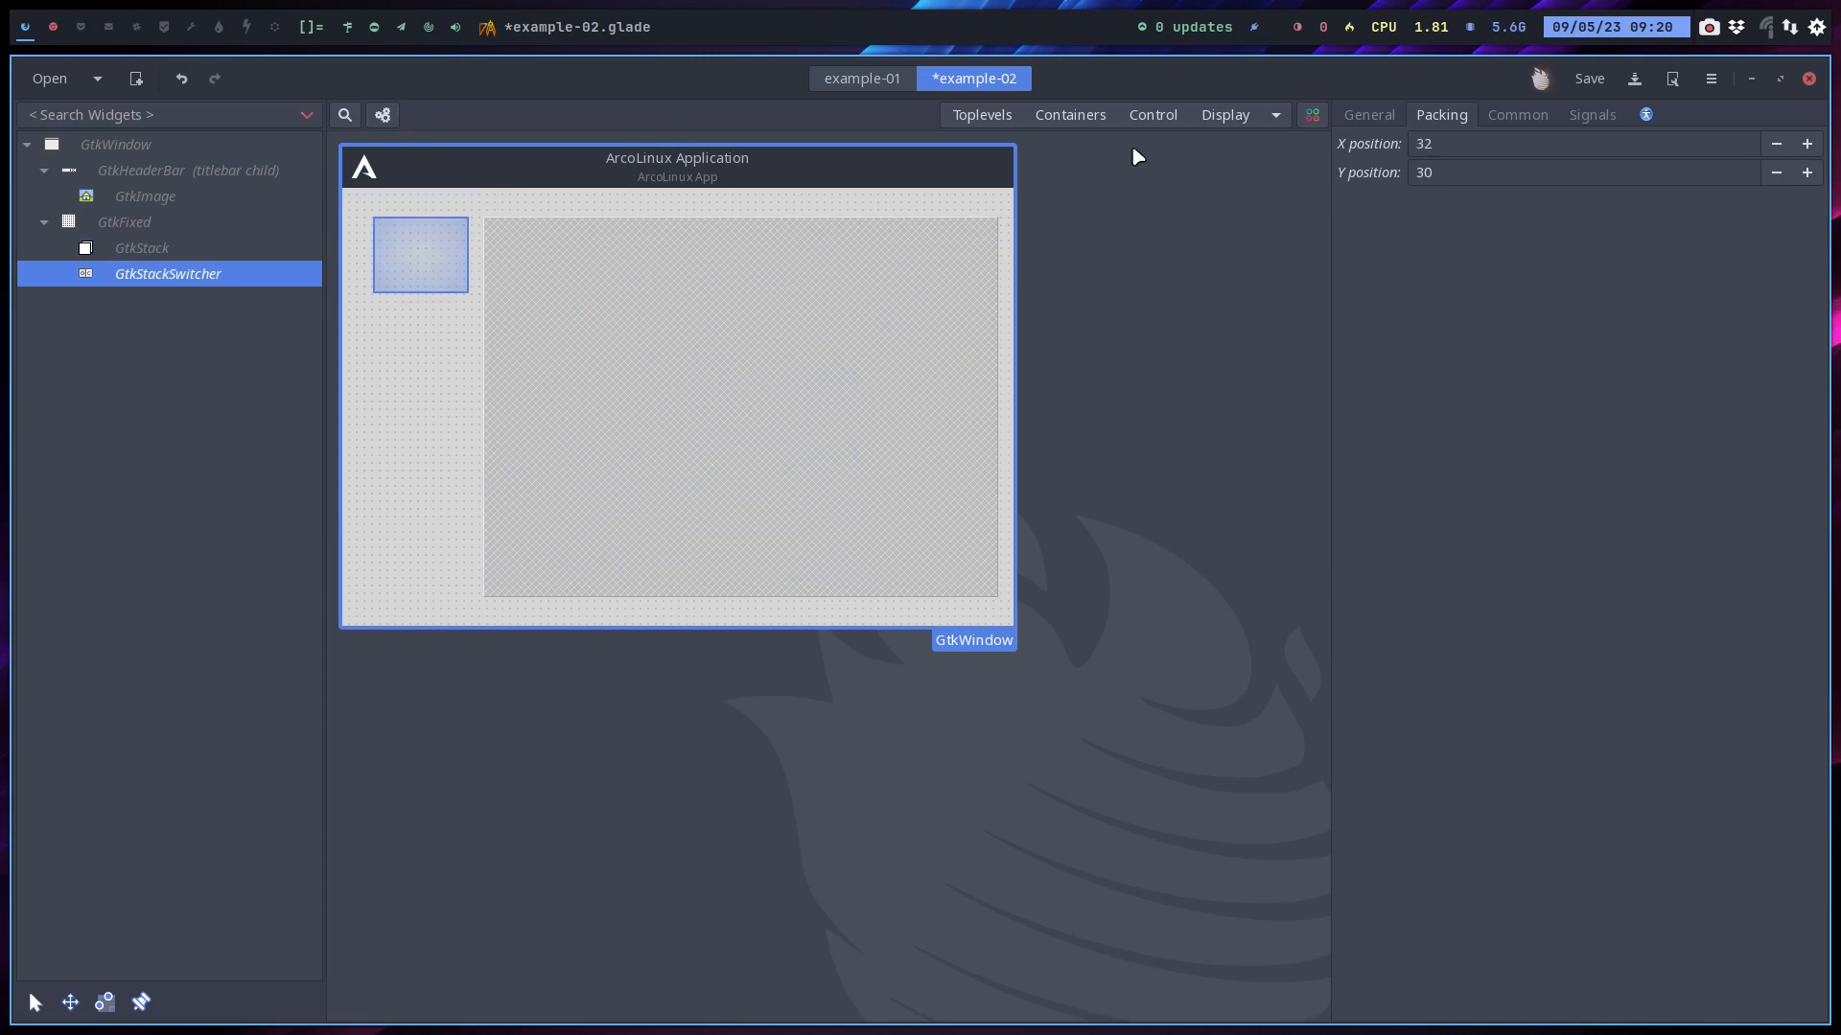
{"action": "left_click", "coordinate": [1348, 119]}
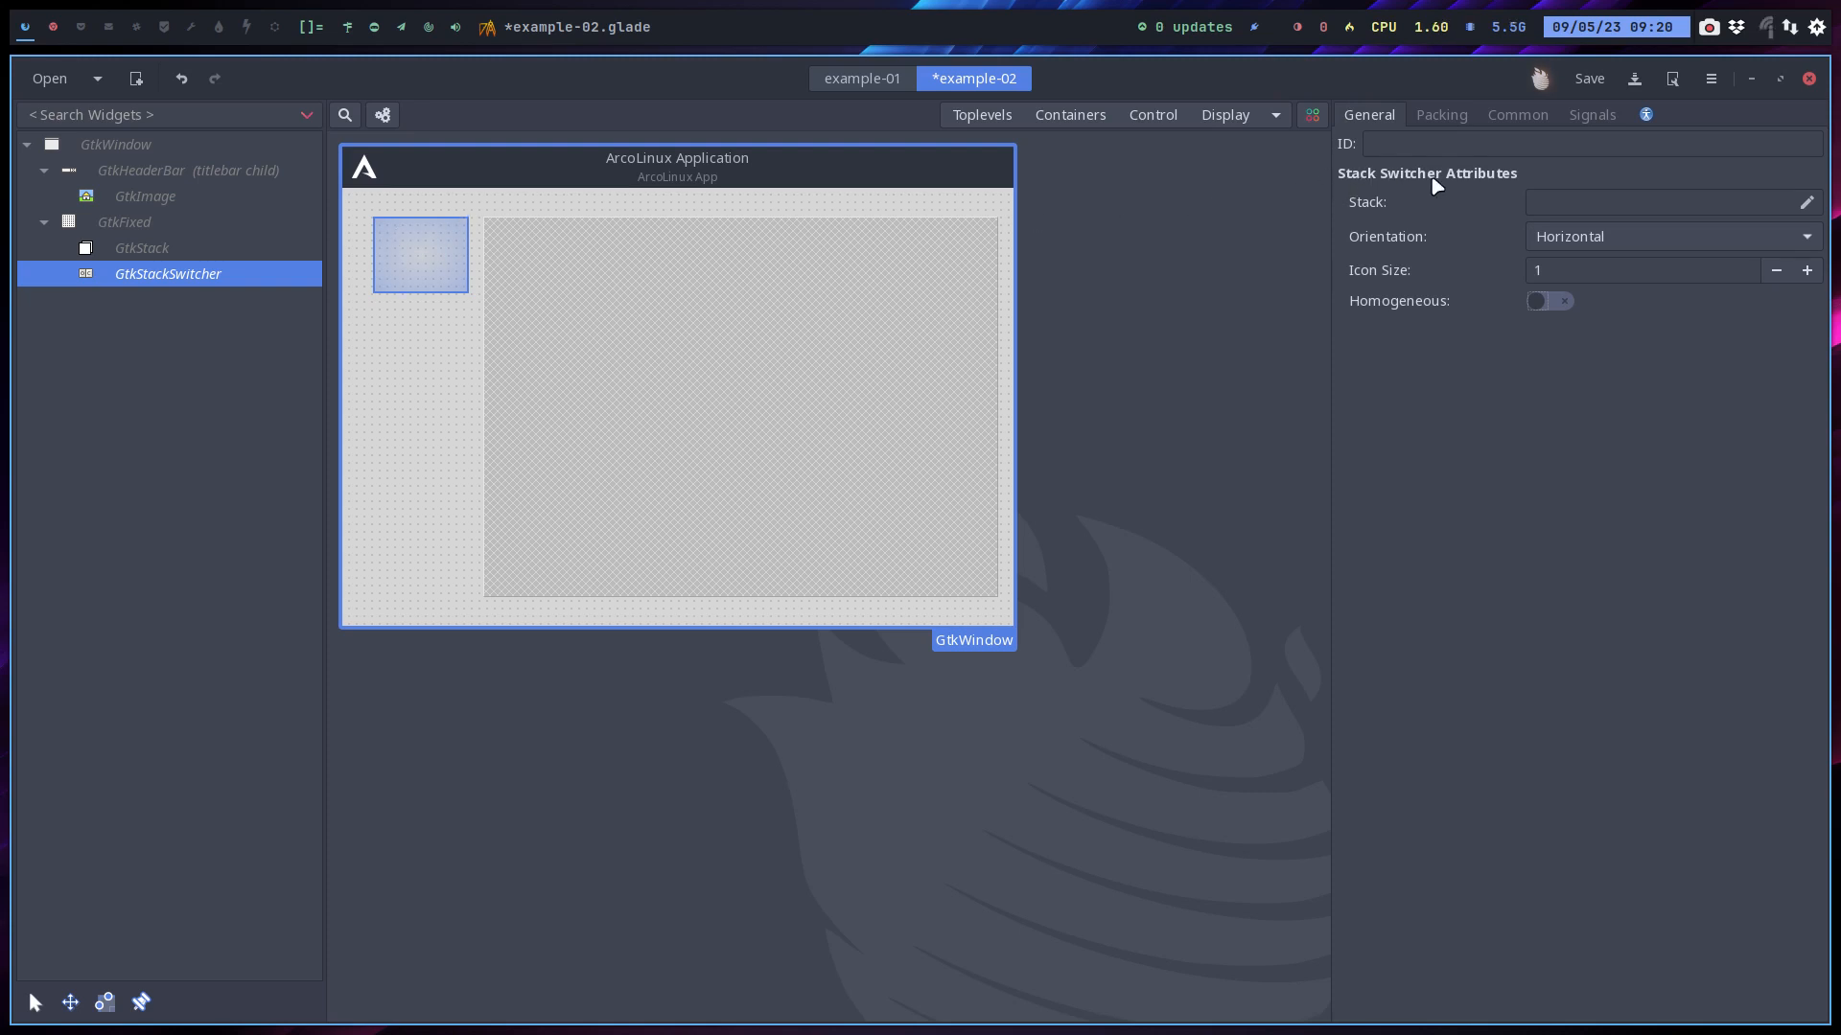
{"action": "left_click", "coordinate": [1651, 200]}
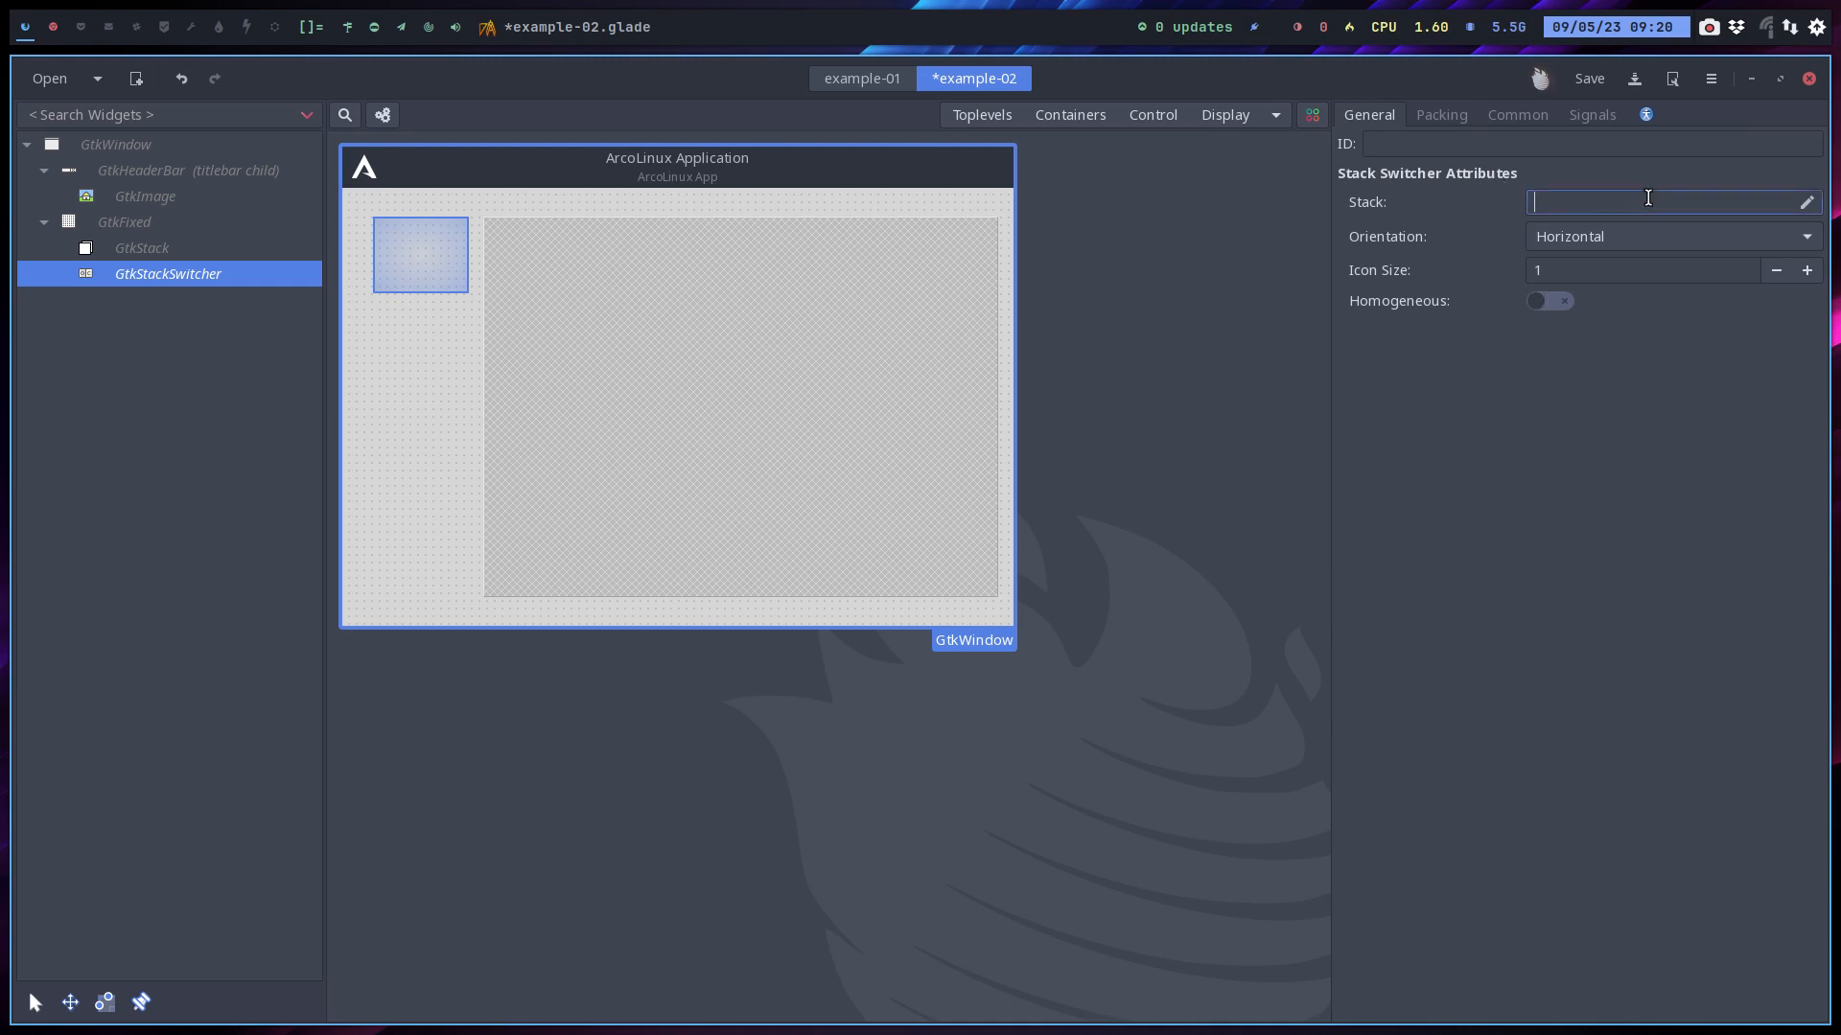
{"action": "left_click", "coordinate": [1806, 204]}
{"action": "left_click", "coordinate": [705, 383]}
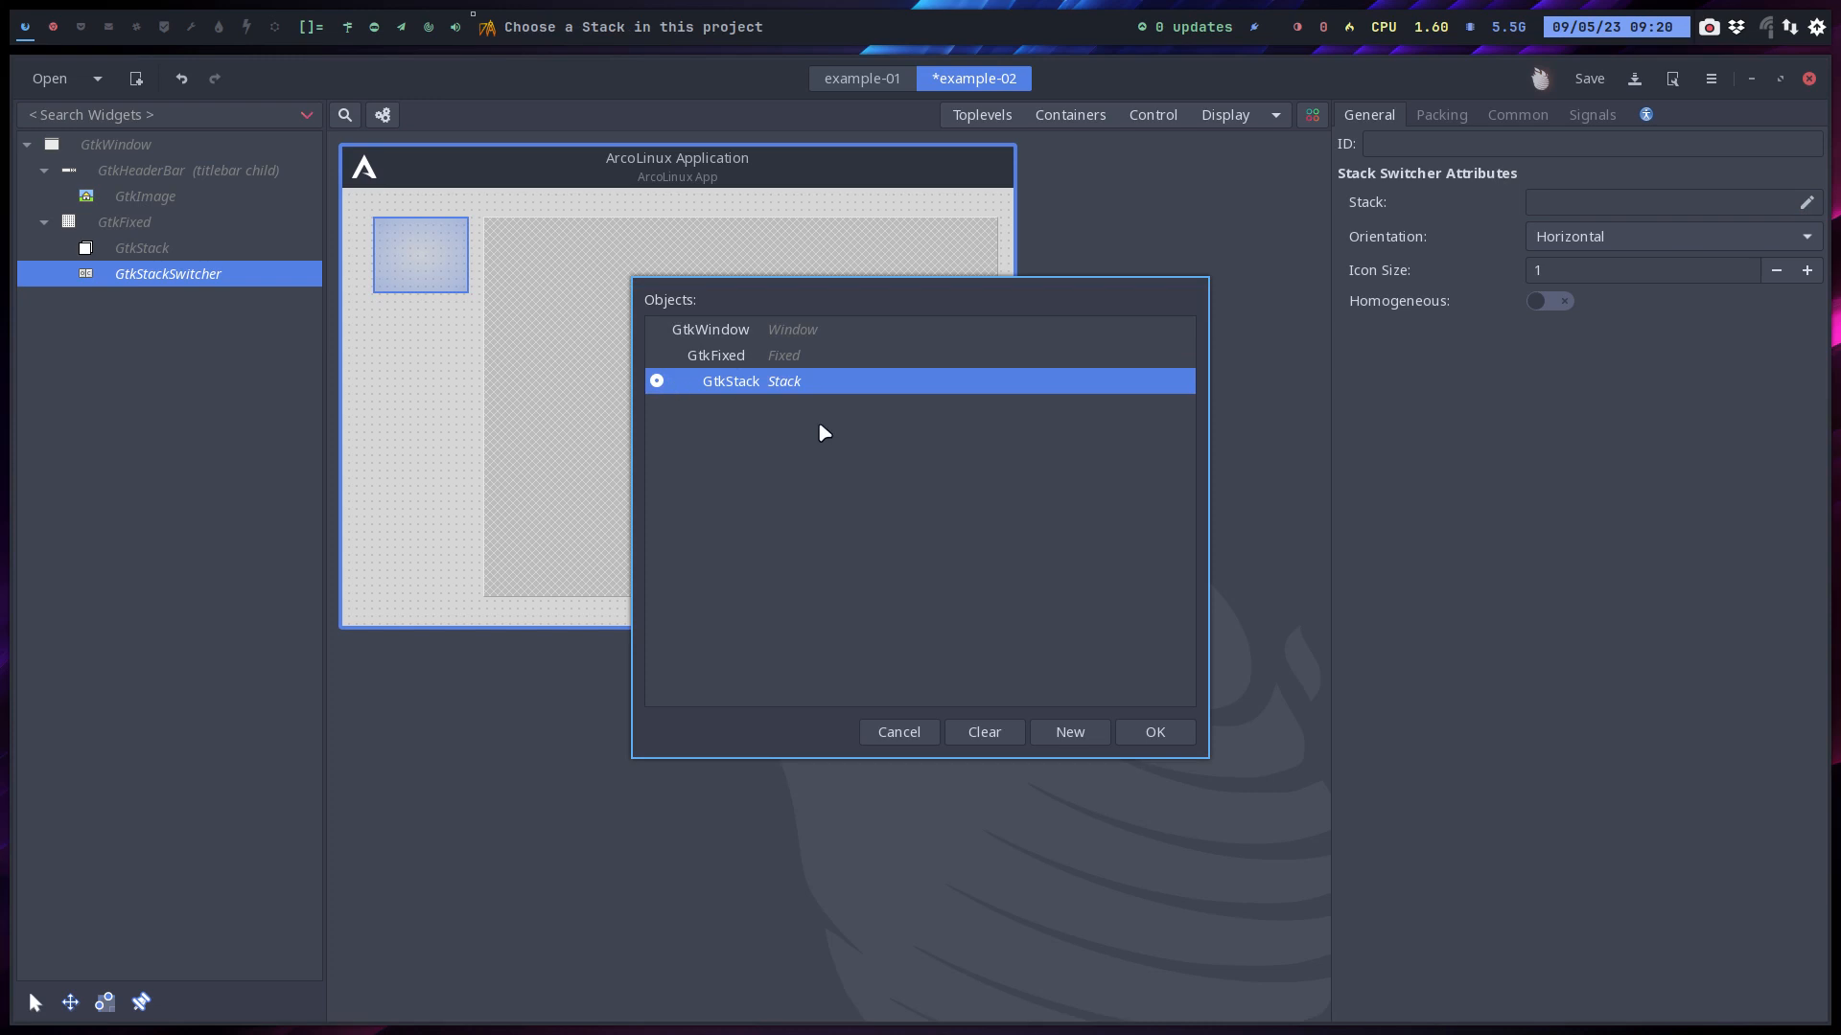
{"action": "left_click", "coordinate": [1152, 732]}
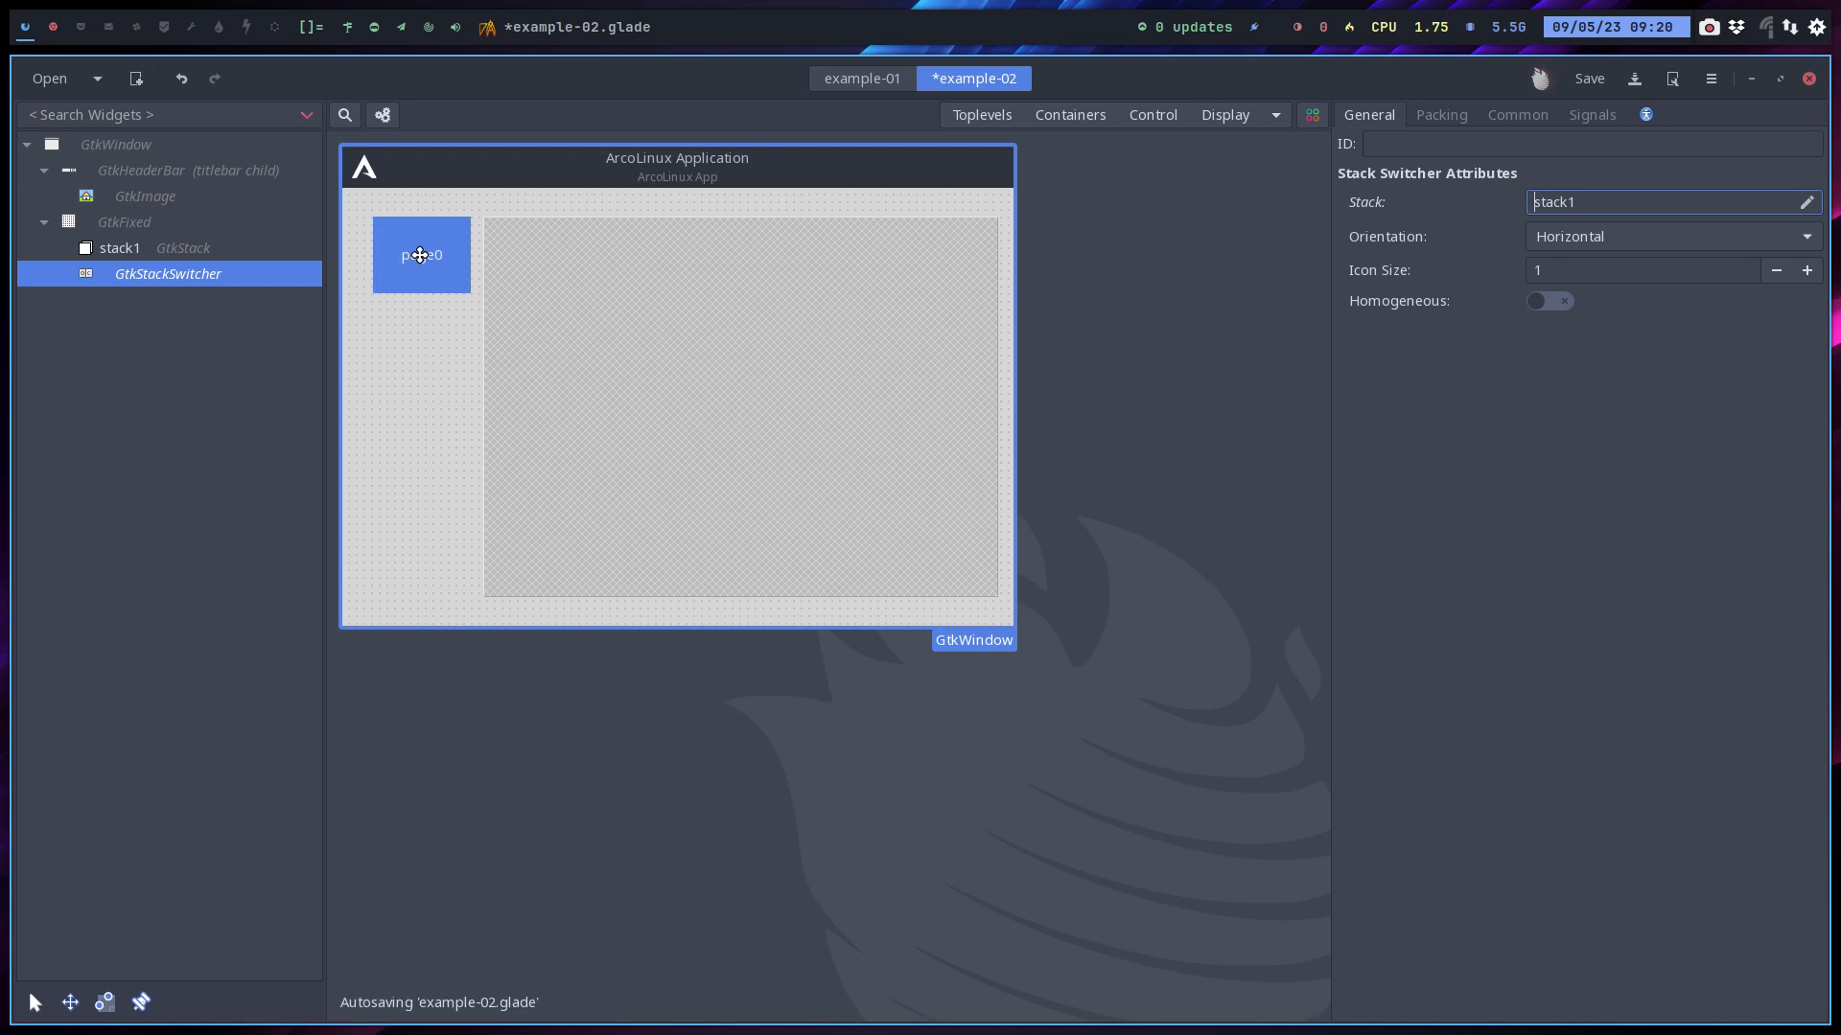
Give stack1 3 pages and set its transition type to Slide Up-Down
{"action": "left_click", "coordinate": [194, 253]}
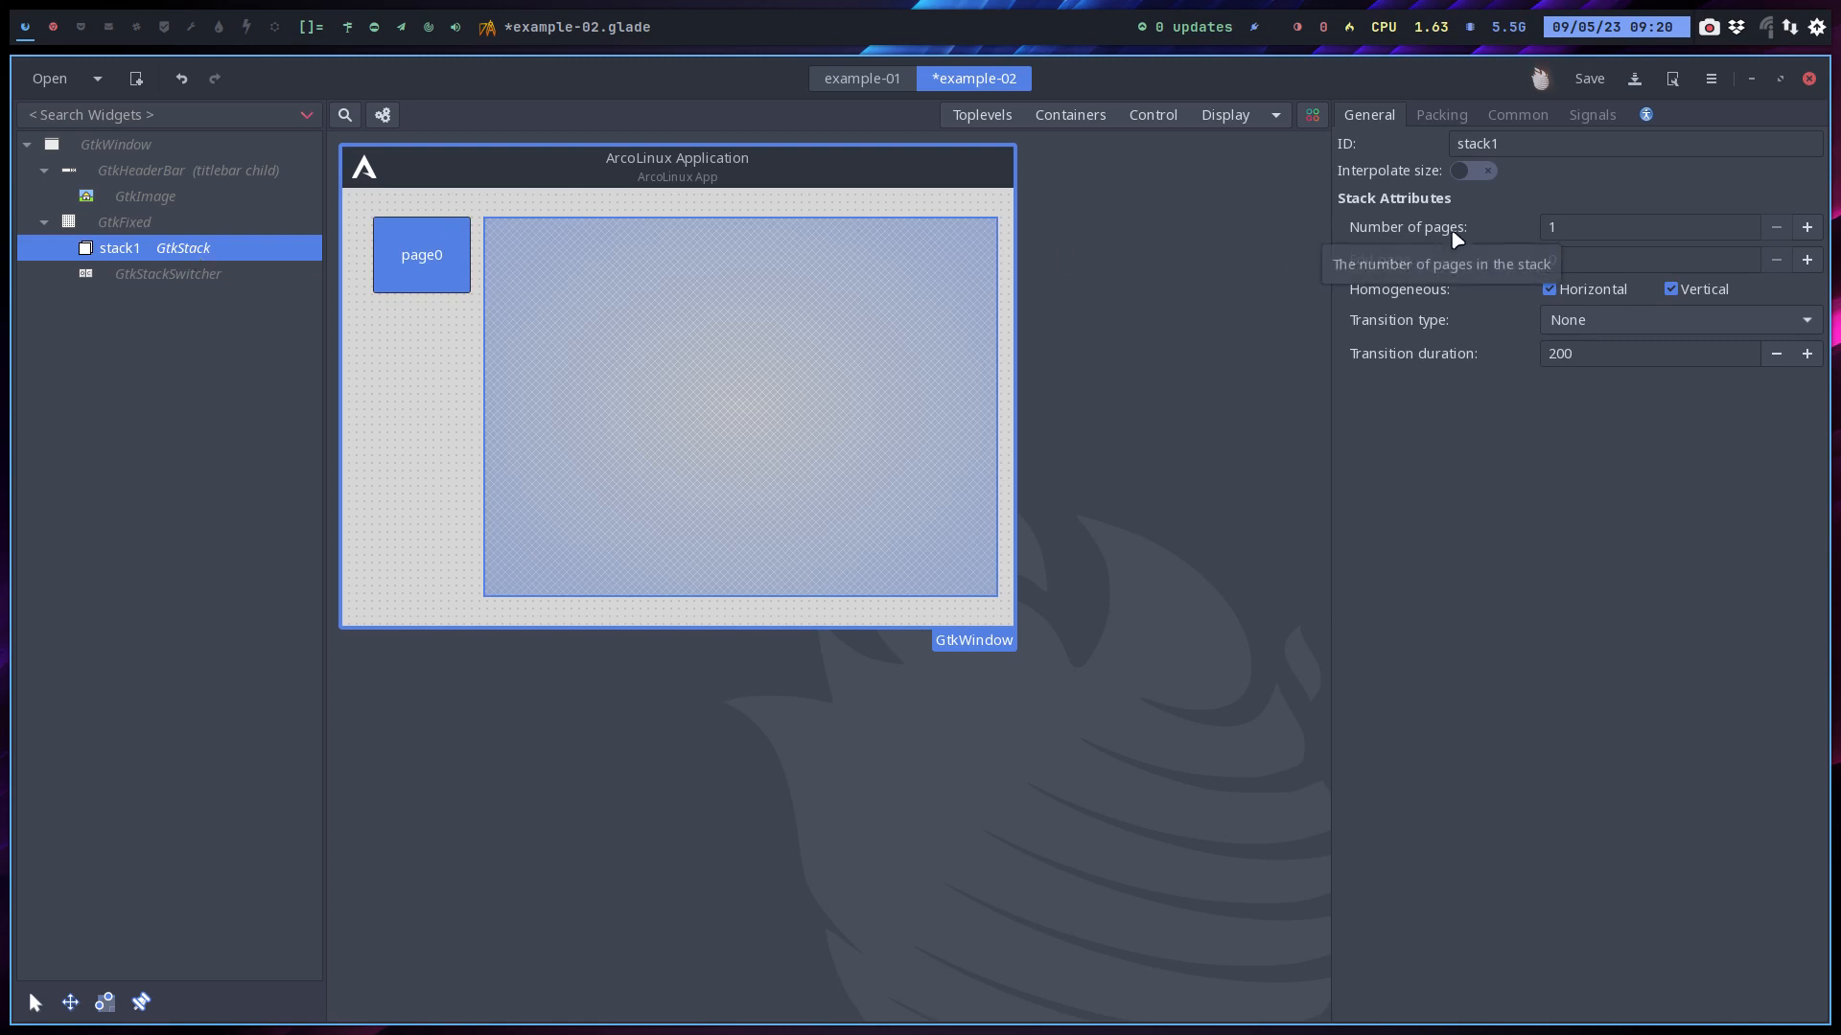
{"action": "left_click", "coordinate": [1808, 230]}
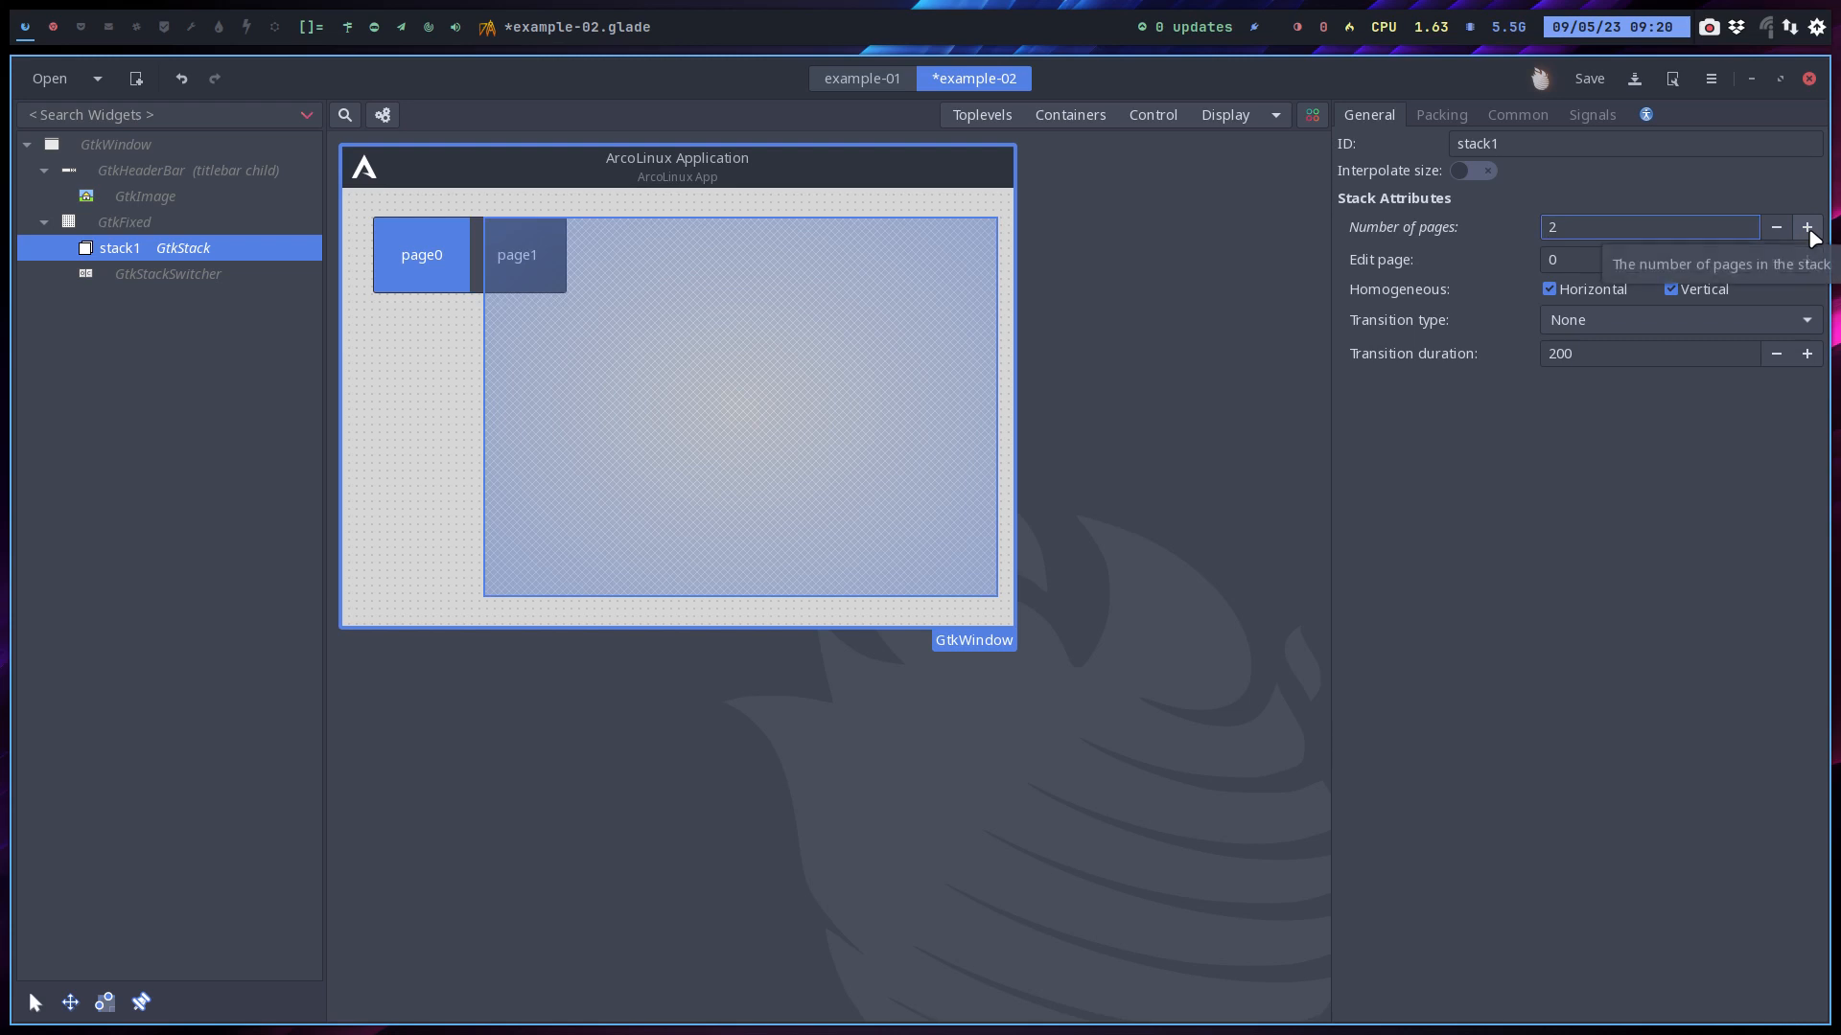
{"action": "left_click", "coordinate": [1808, 230]}
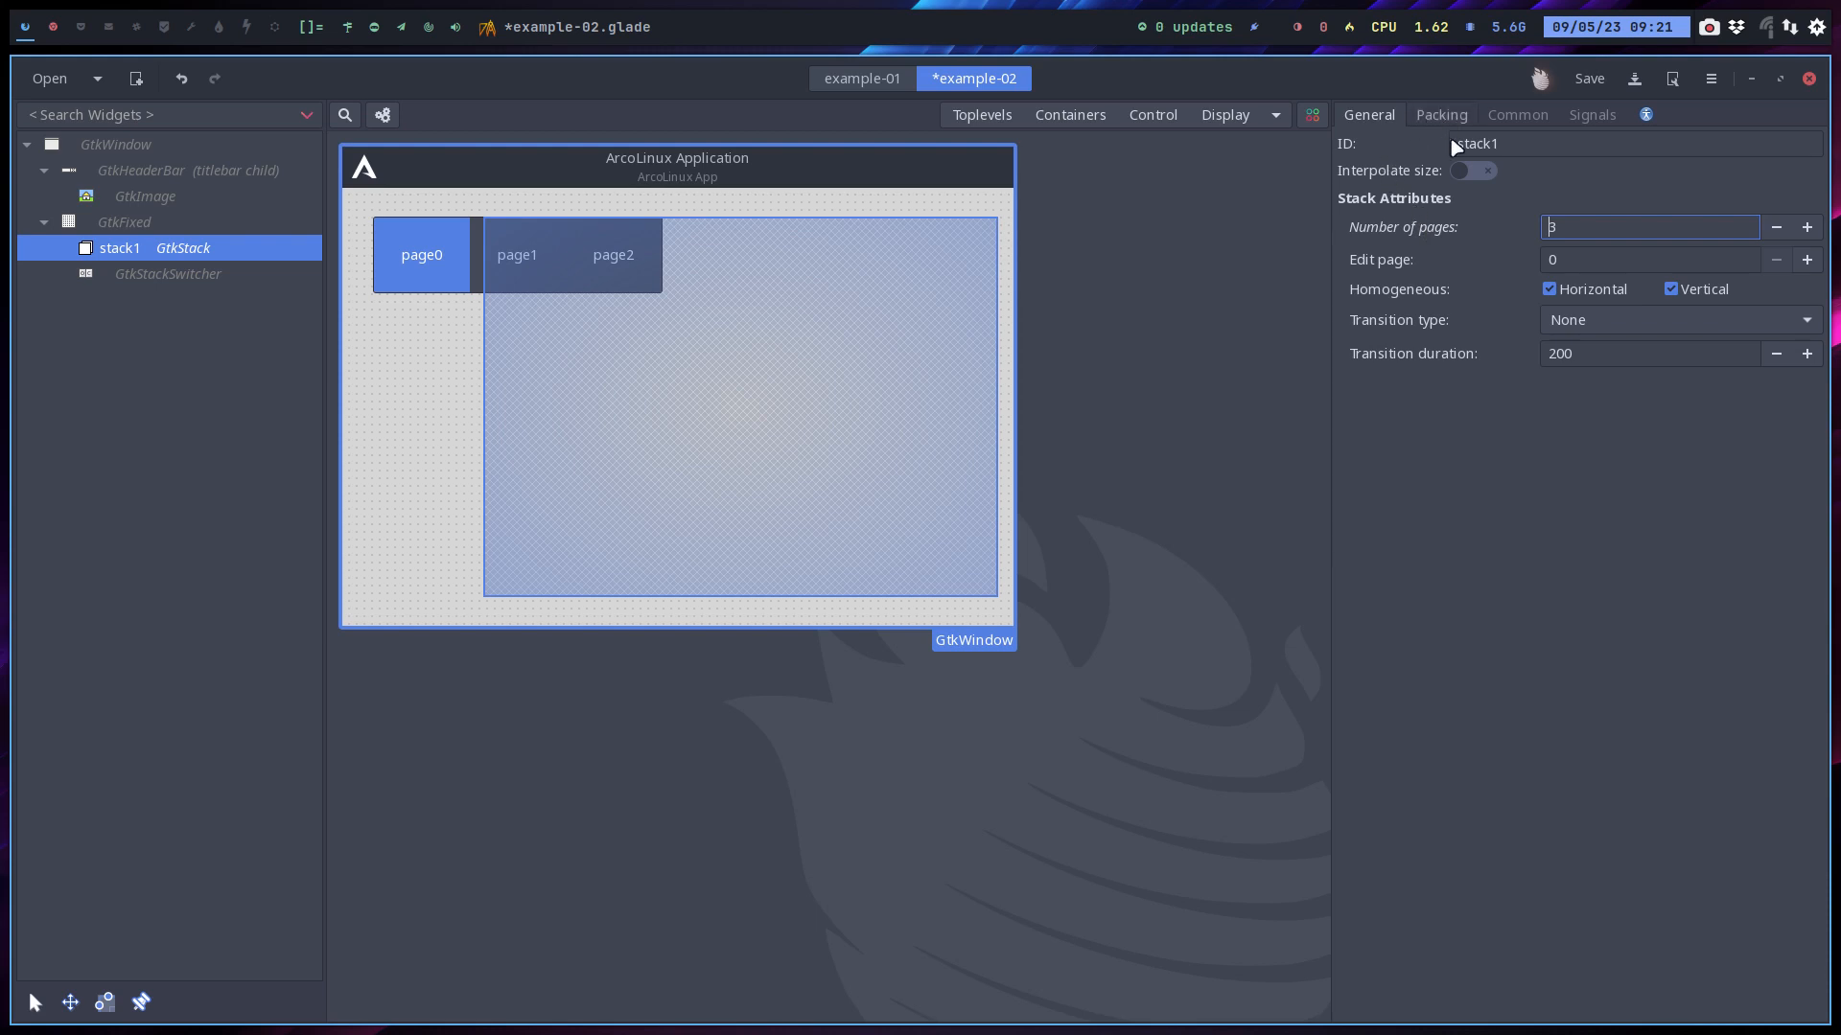
{"action": "left_click", "coordinate": [1580, 320]}
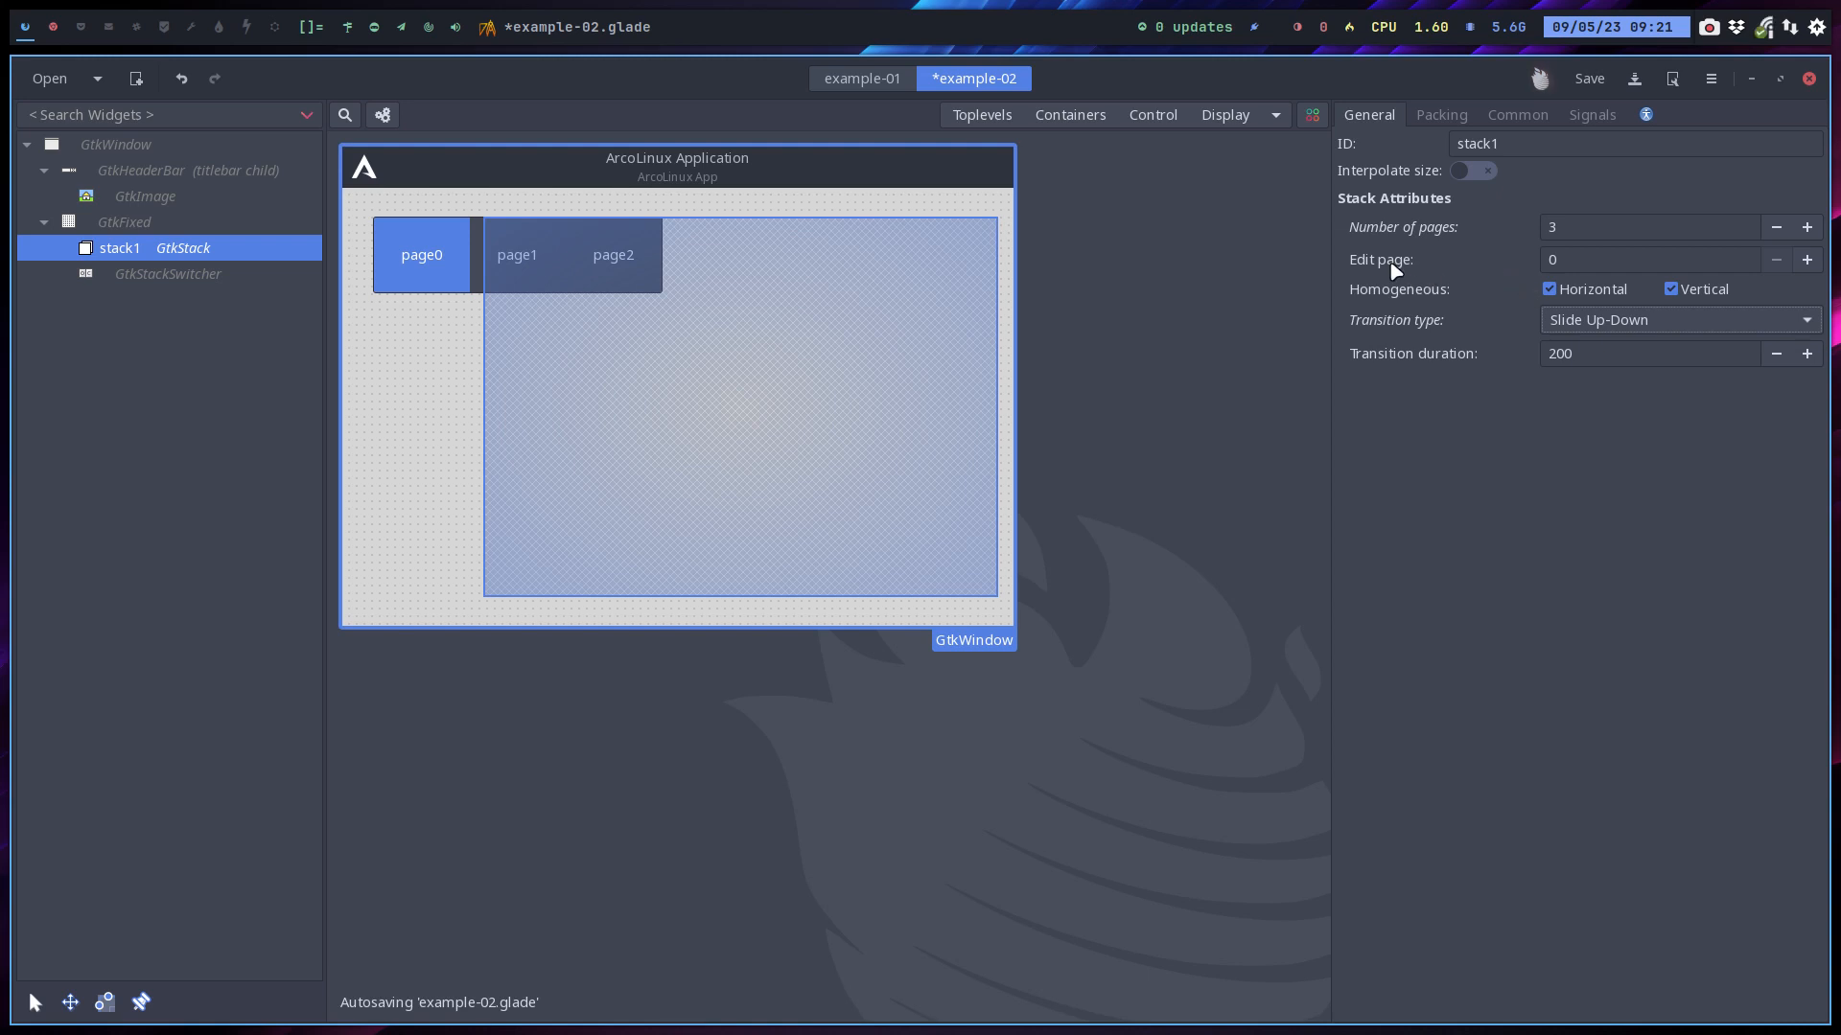
Set the GtkStackSwitcher's orientation to Vertical
{"action": "left_click", "coordinate": [419, 251]}
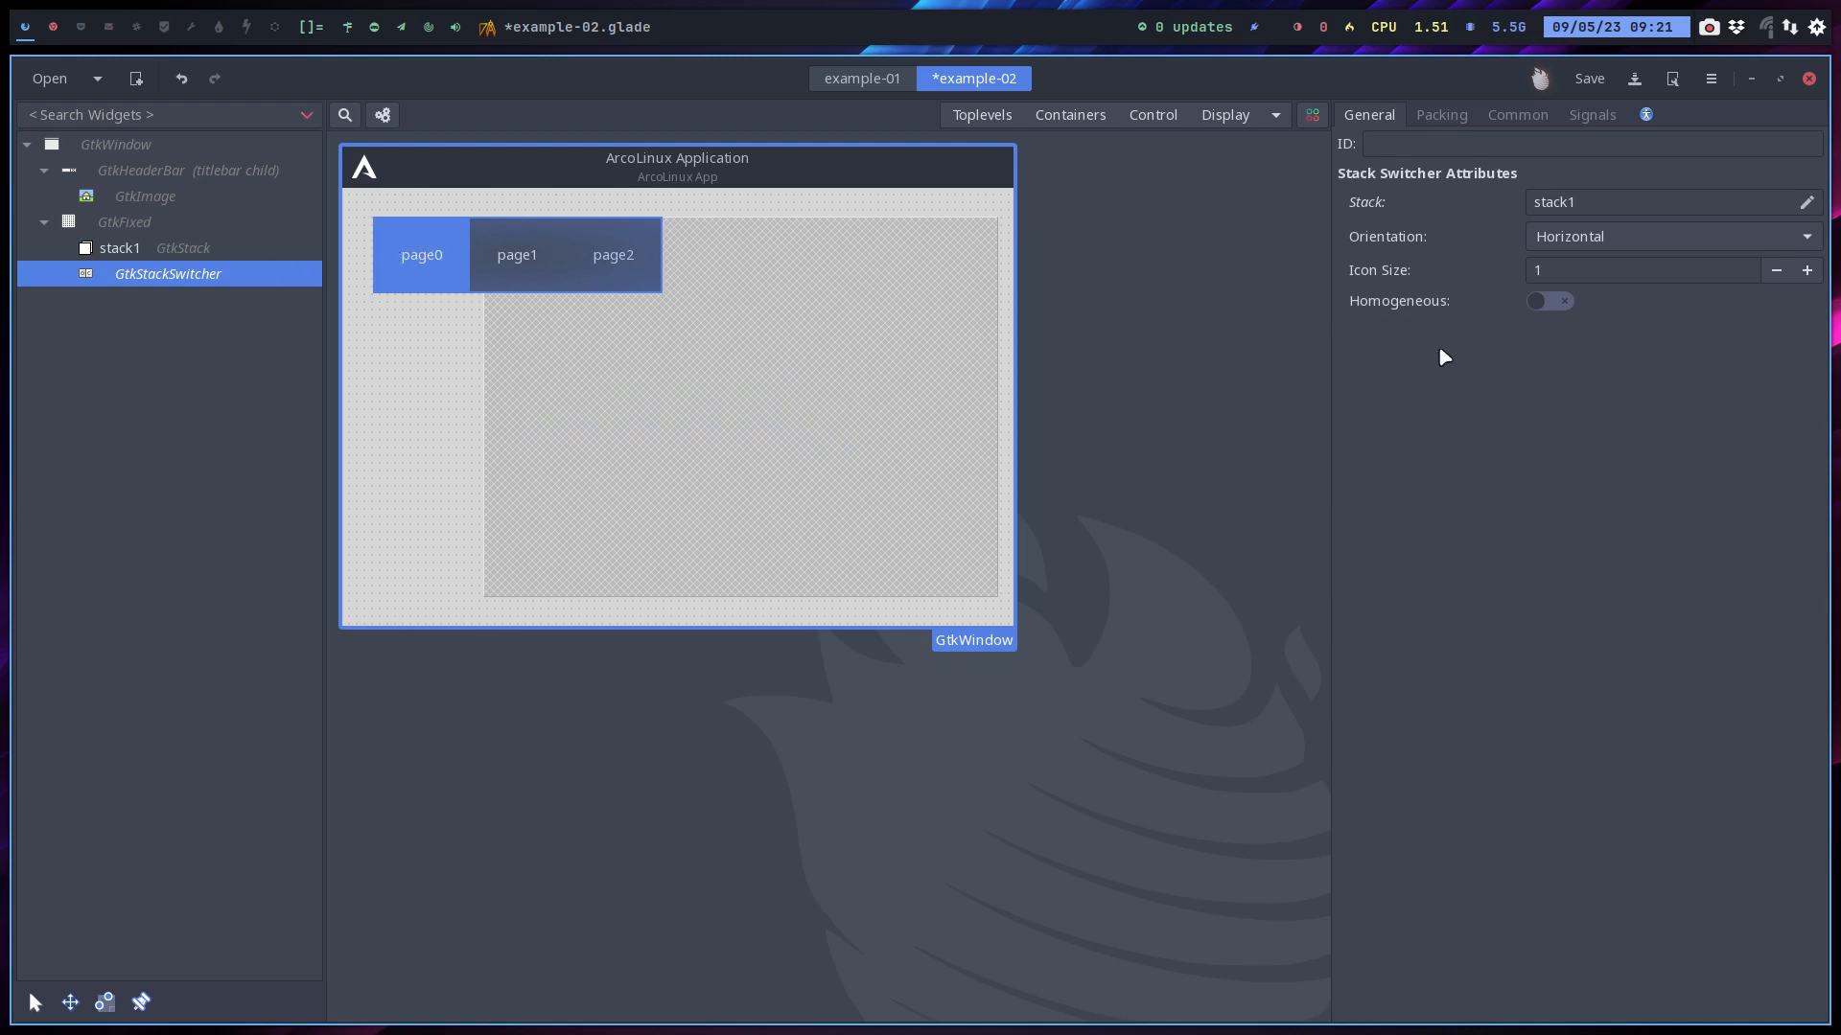
{"action": "left_click", "coordinate": [1599, 251]}
{"action": "left_click", "coordinate": [1586, 268]}
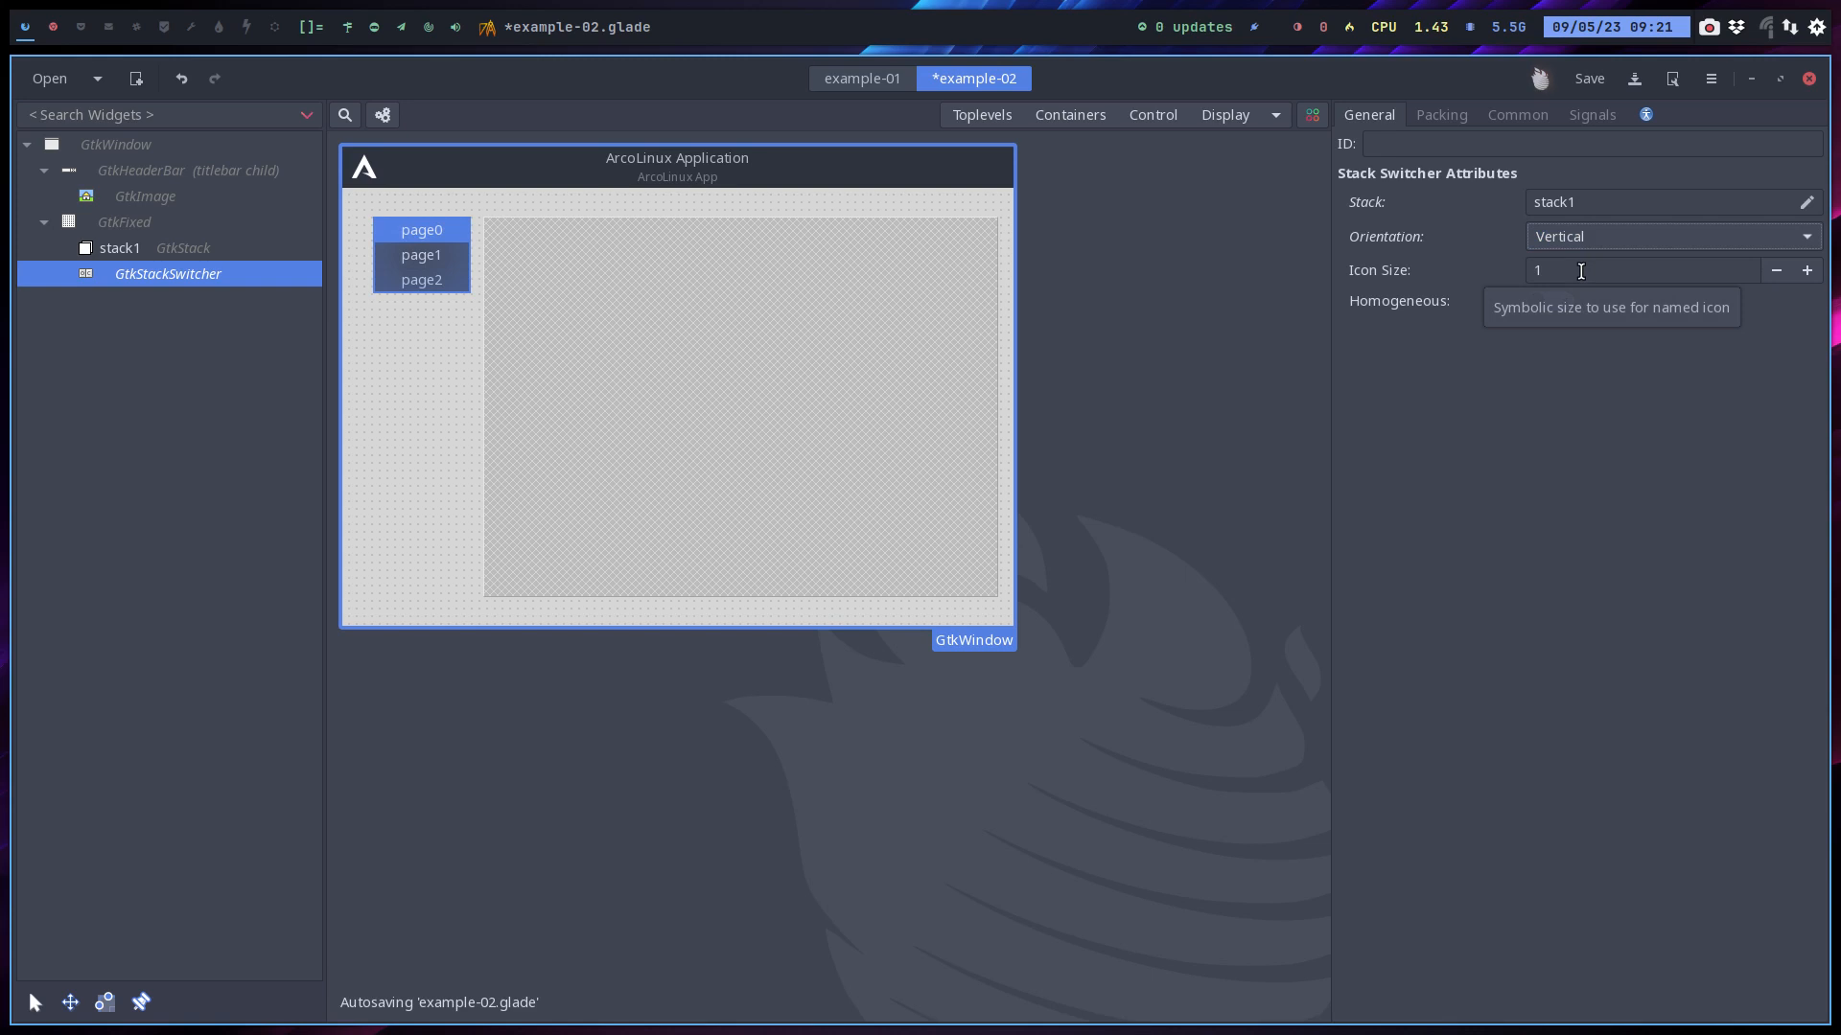
Cycle stack1's edit page through 1 and 2 and back to 0 to check how the switcher follows
{"action": "left_click", "coordinate": [192, 247]}
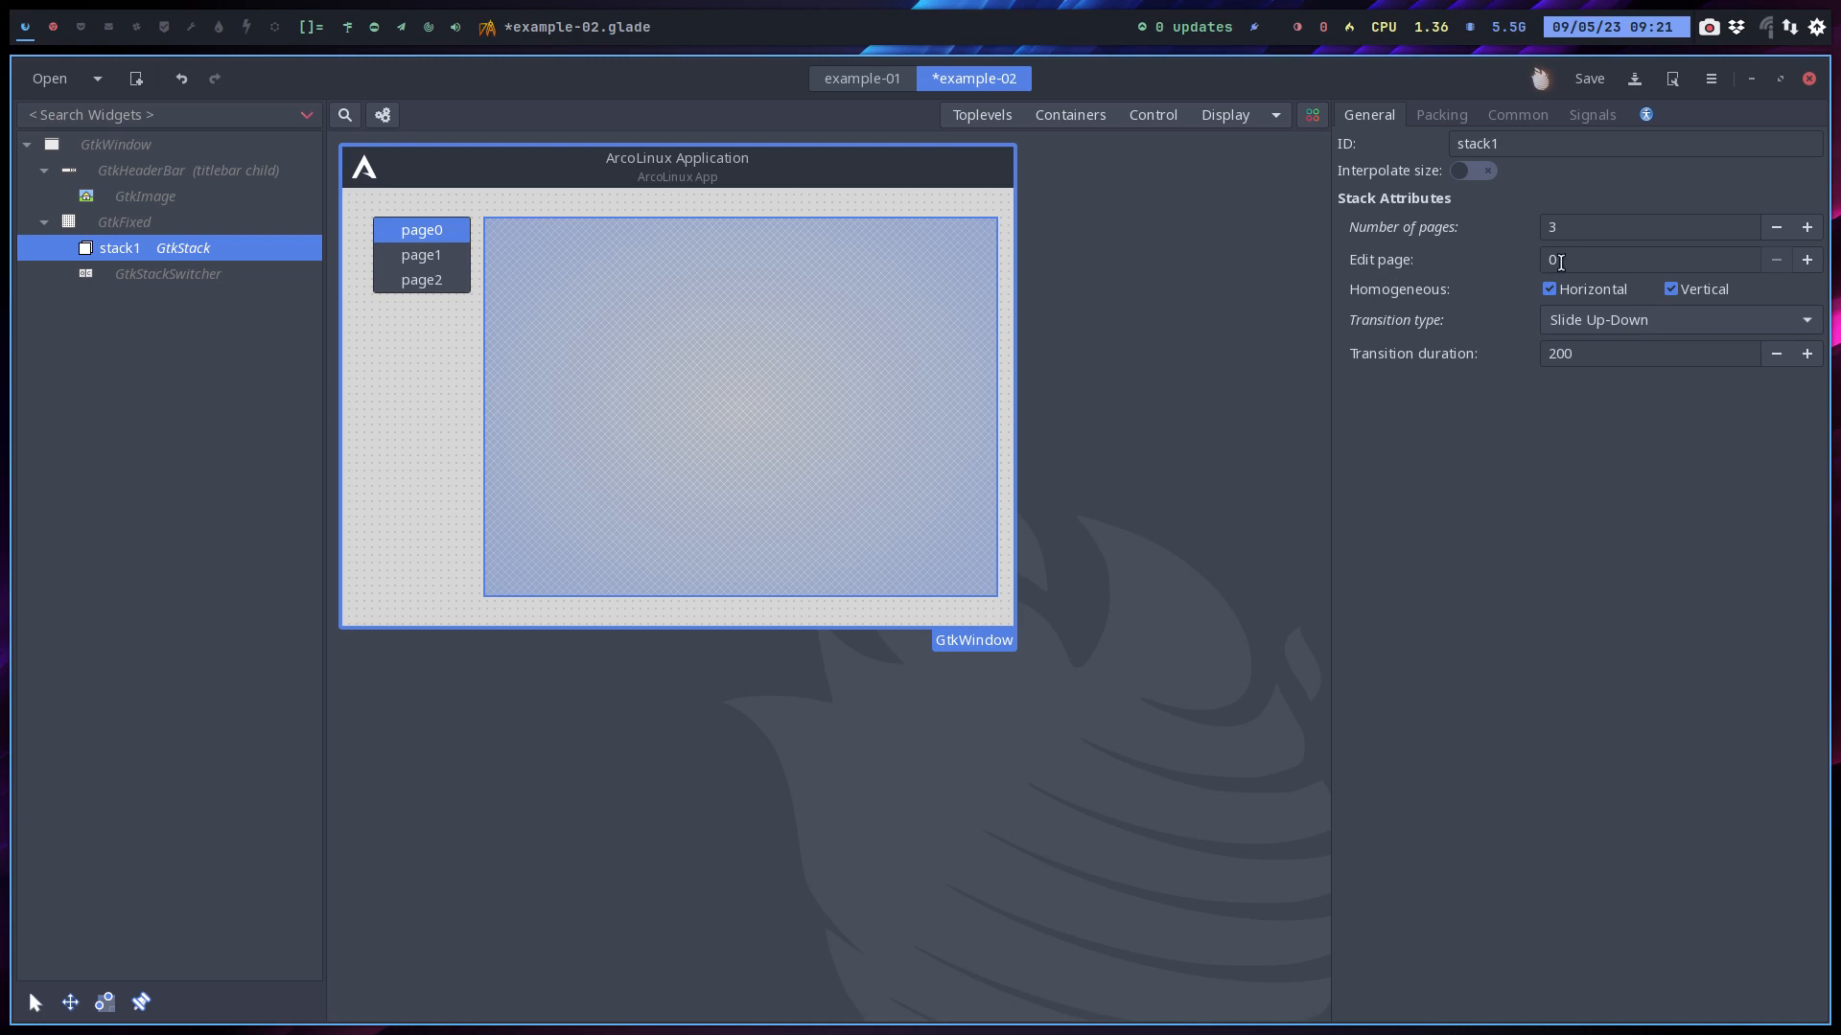
{"action": "left_click", "coordinate": [1807, 260]}
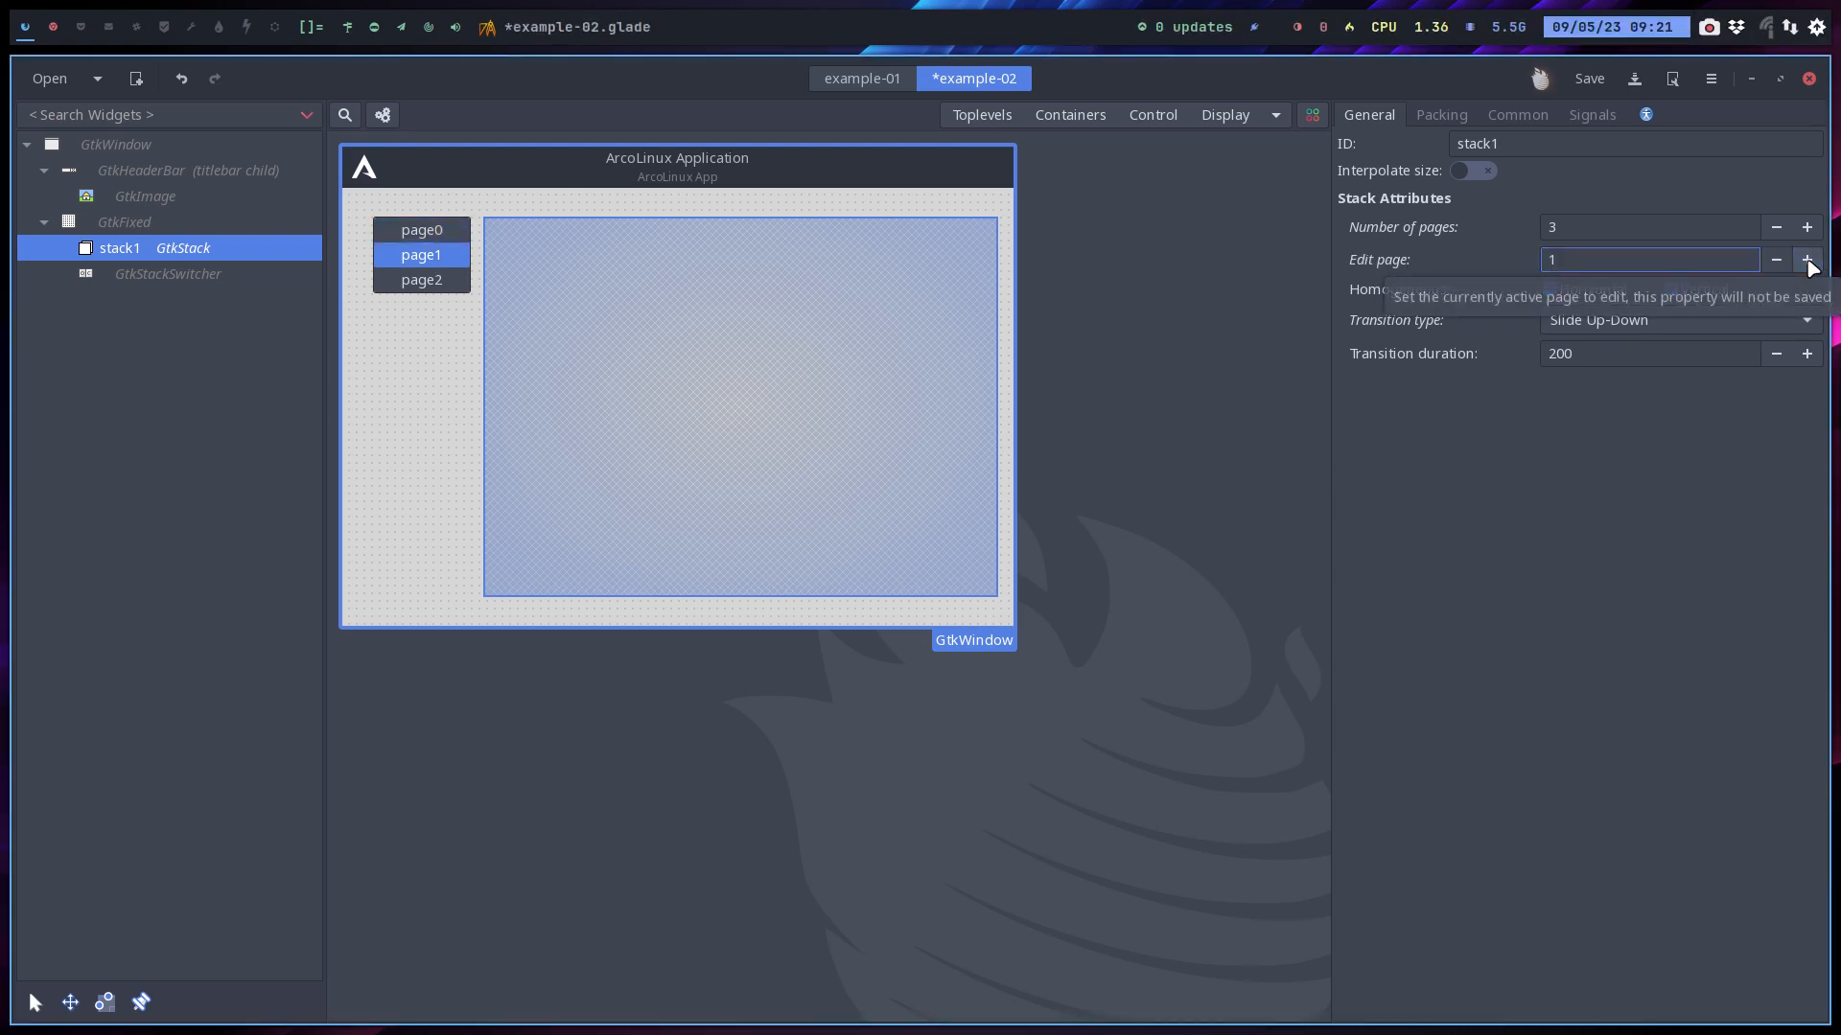
{"action": "left_click", "coordinate": [1807, 260]}
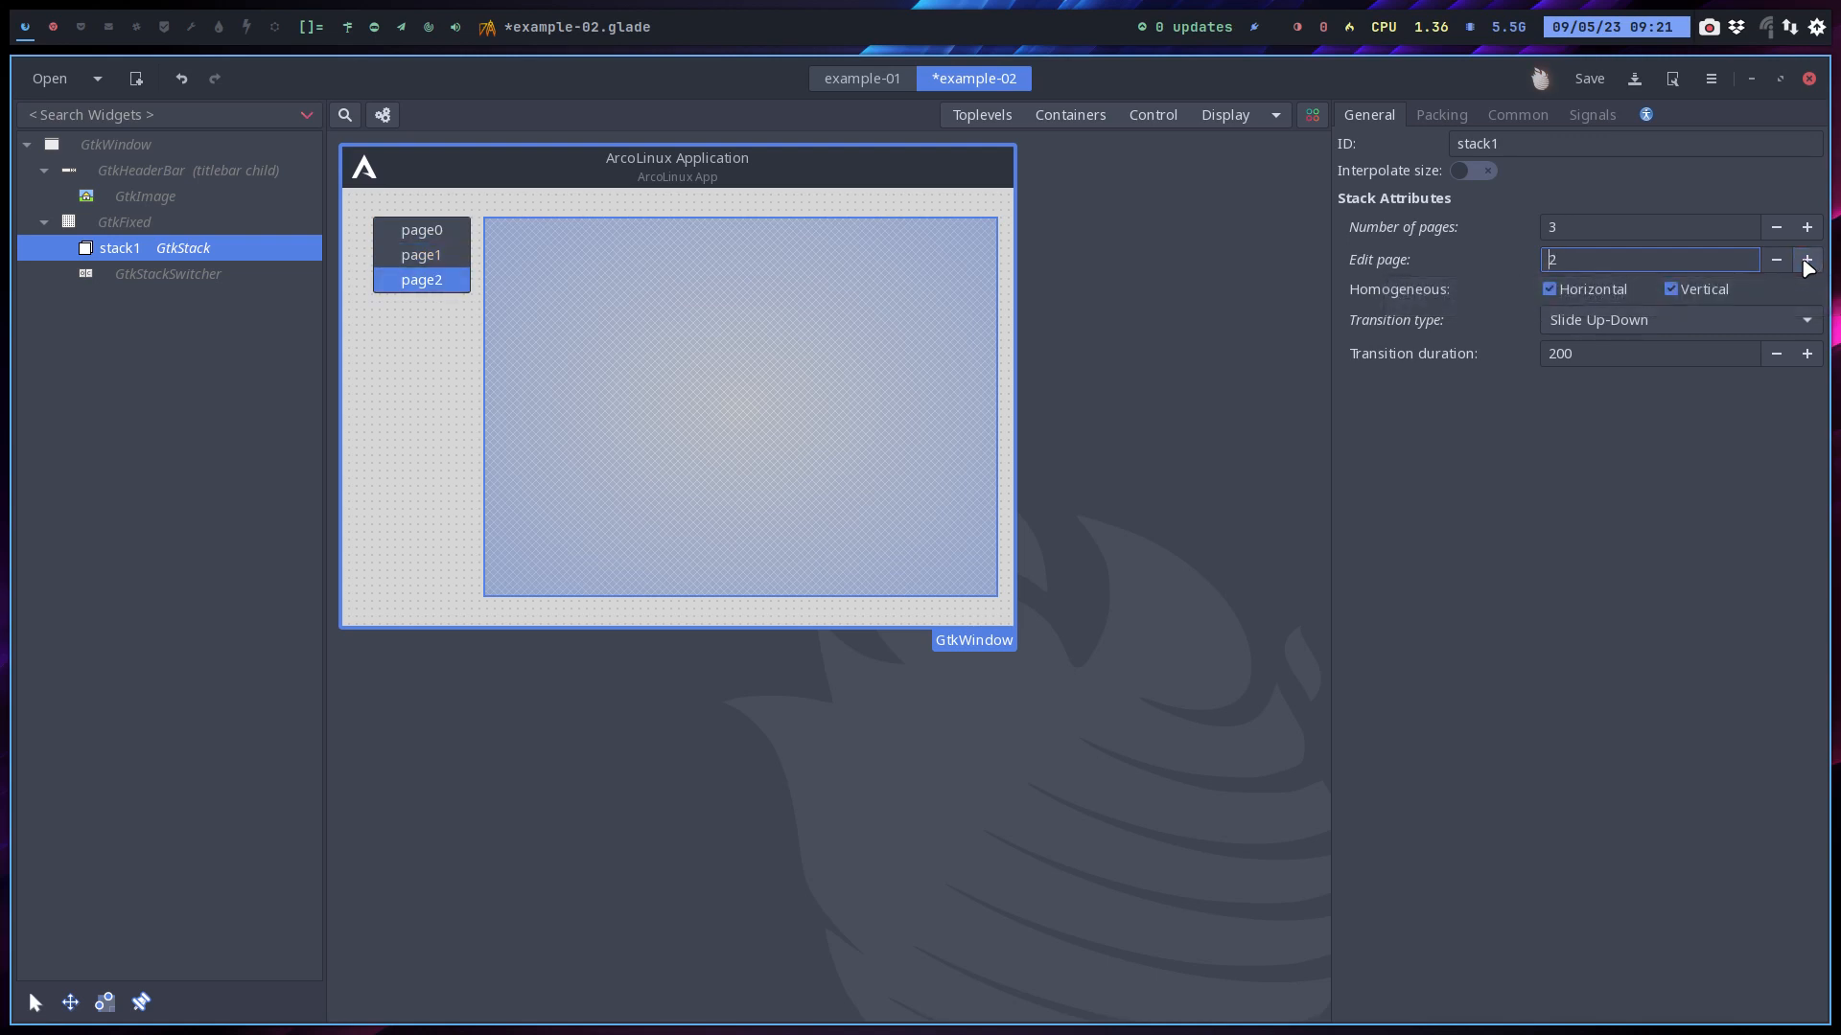
{"action": "left_click", "coordinate": [1777, 260]}
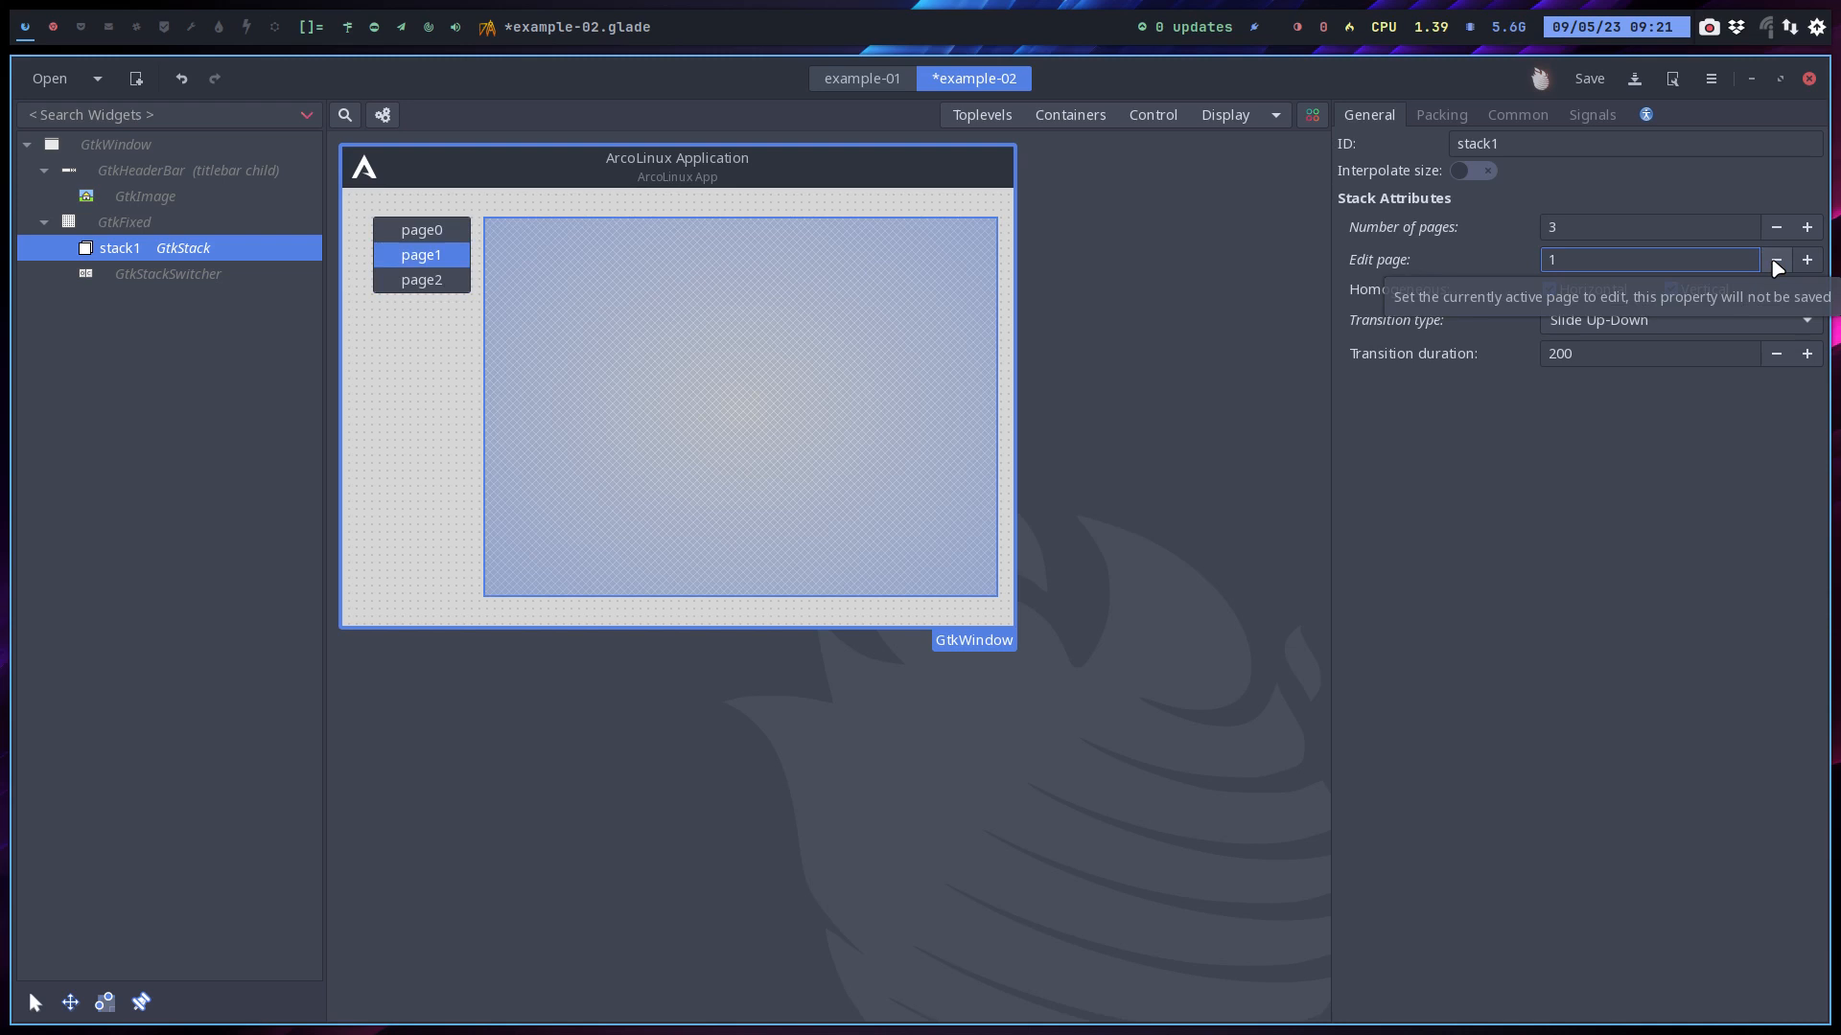
{"action": "left_click", "coordinate": [1776, 263]}
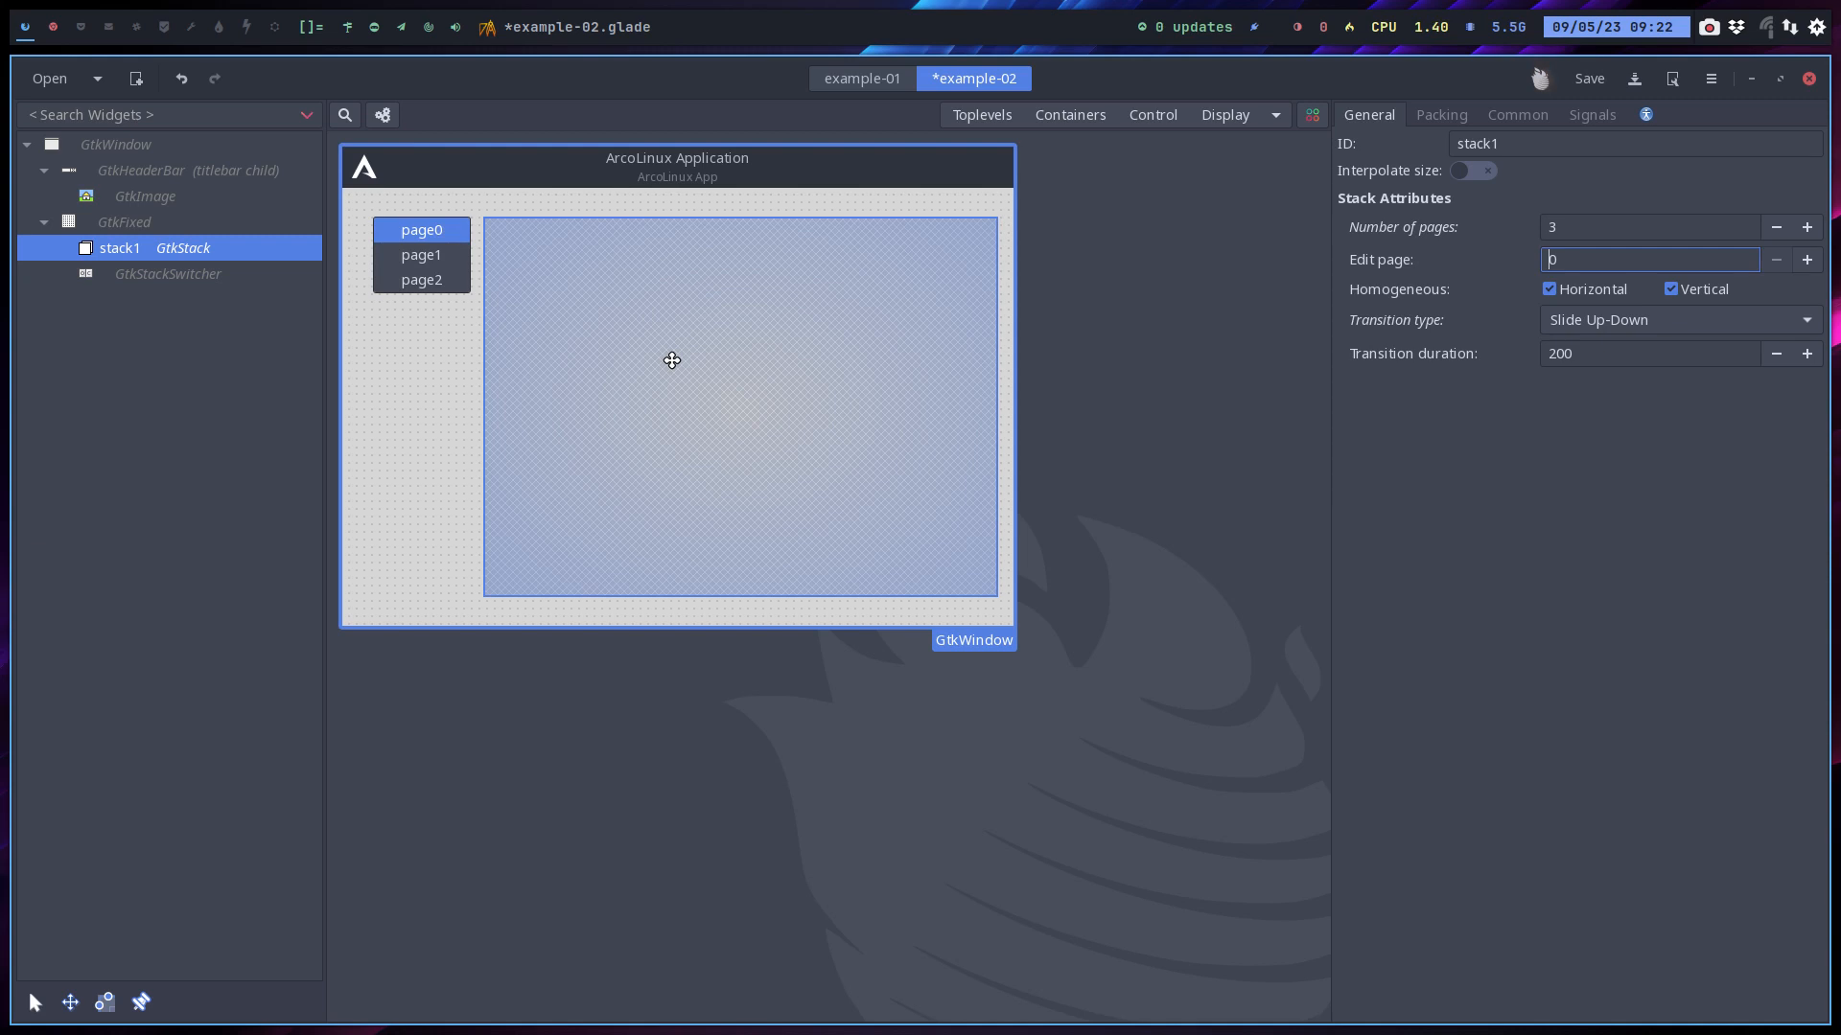
Add a GtkFixed container to page 0 of stack1
{"action": "left_click", "coordinate": [194, 248]}
{"action": "left_click", "coordinate": [1073, 117]}
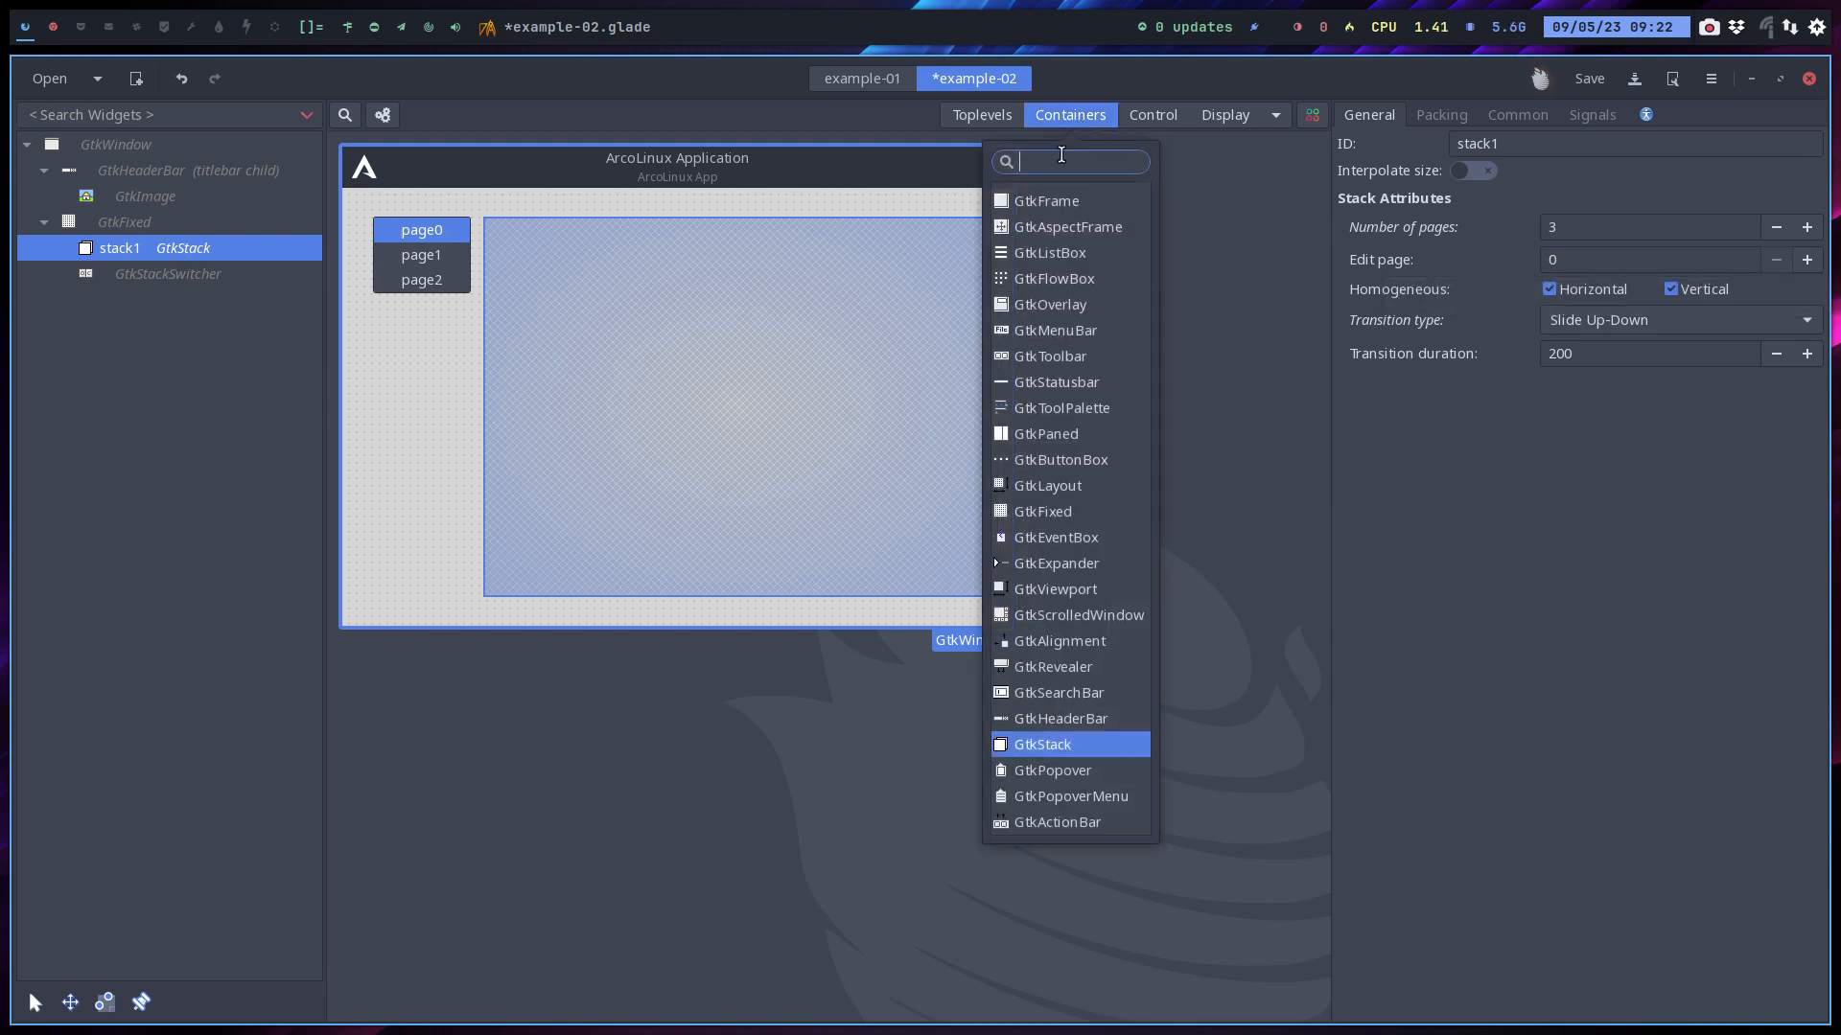
{"action": "left_click", "coordinate": [1072, 511]}
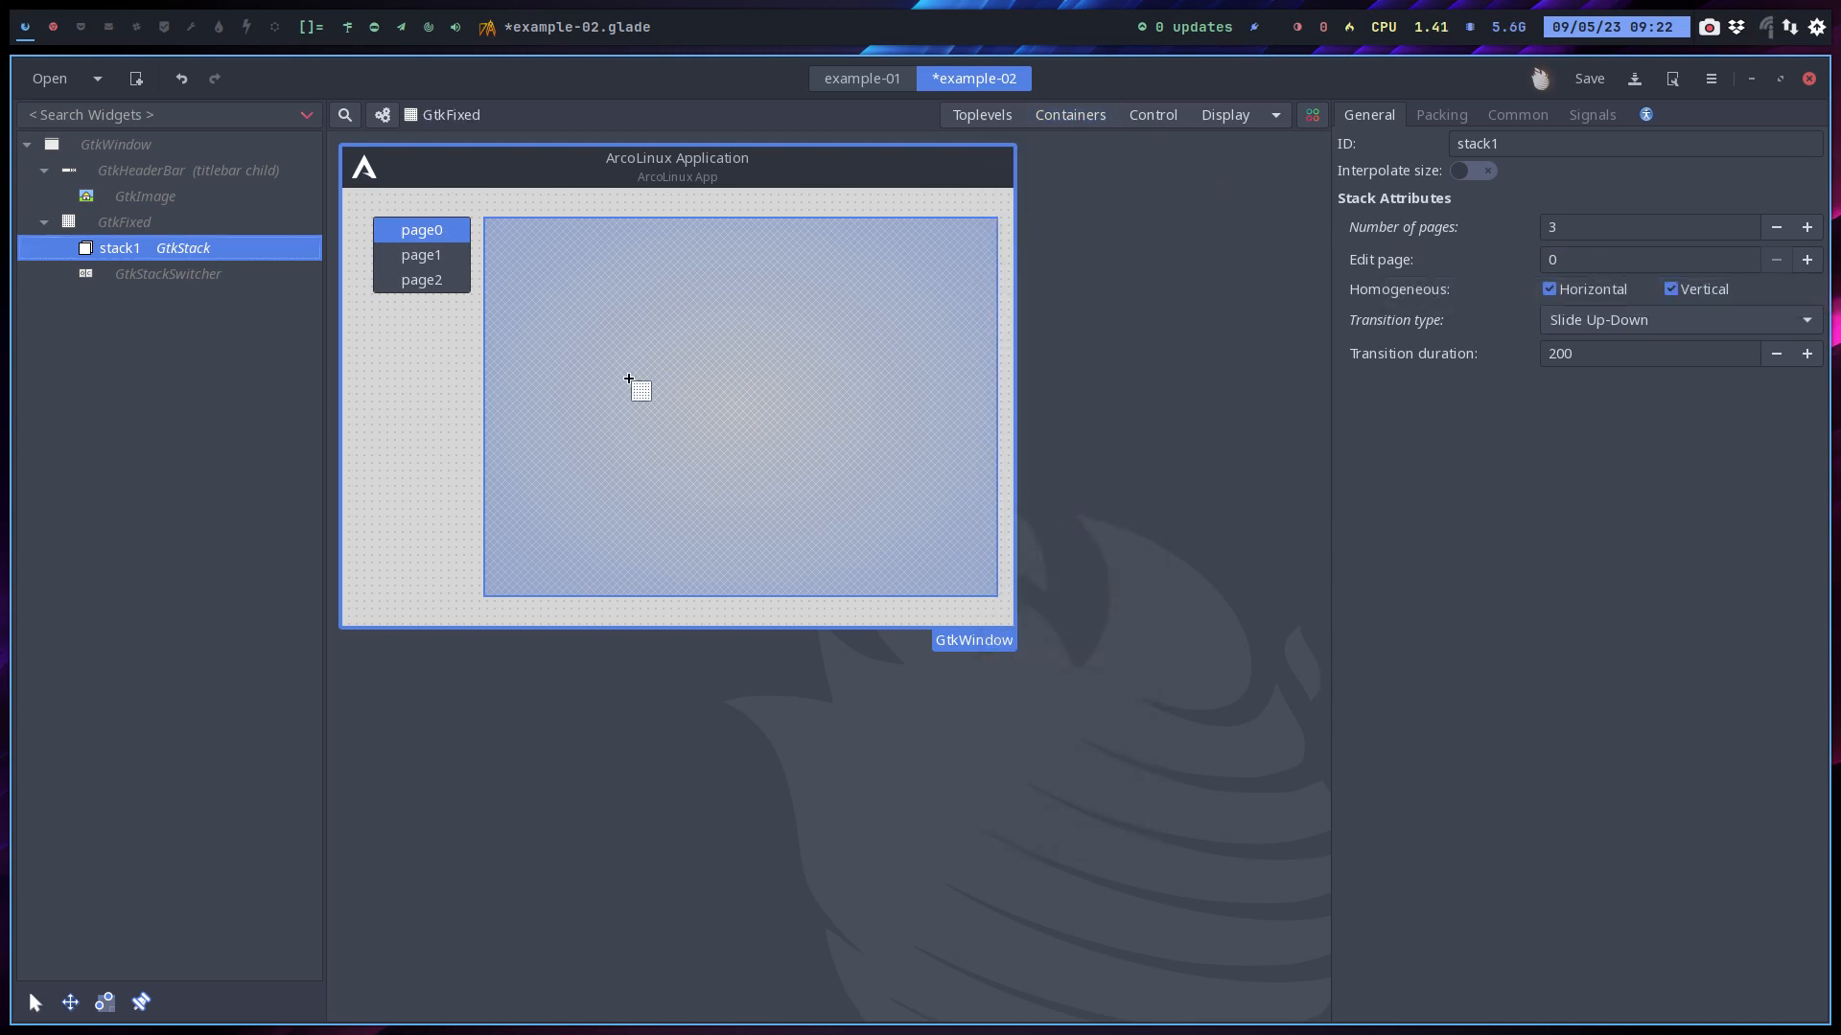
{"action": "left_click", "coordinate": [600, 337]}
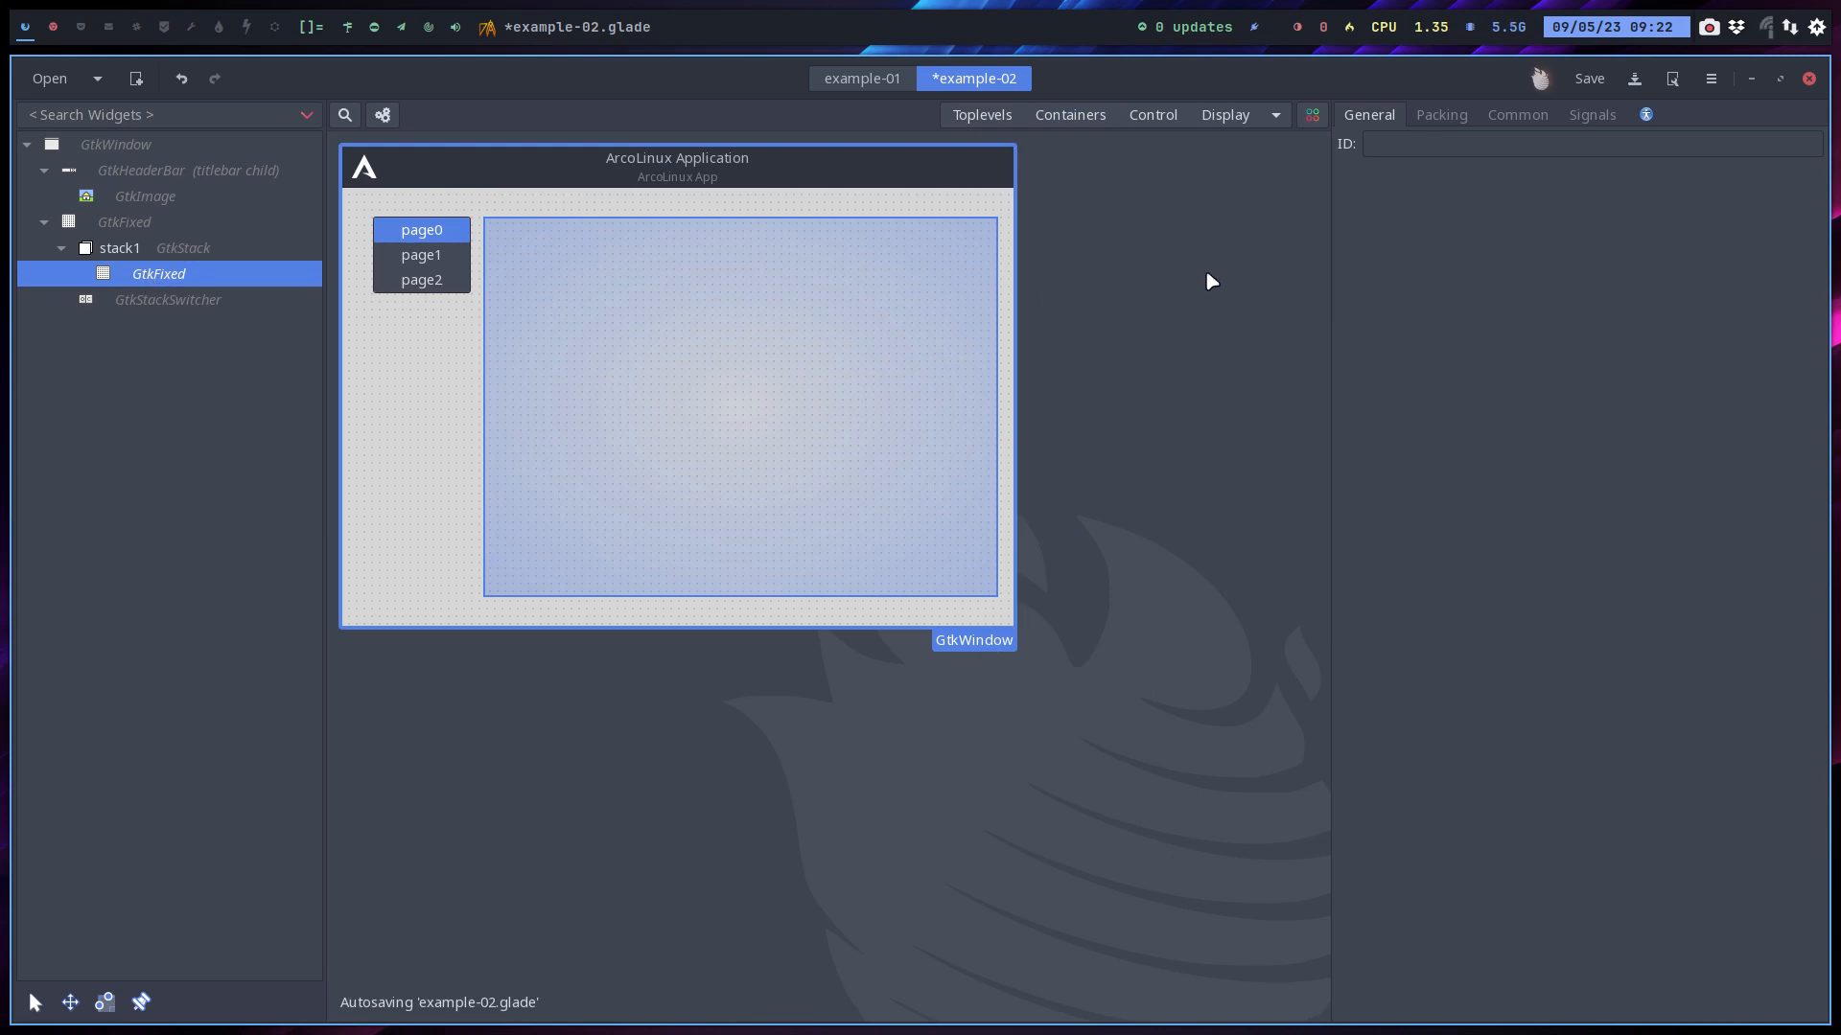
Add a GtkLabel near the middle of page 0's GtkFixed container and preview the window
{"action": "left_click", "coordinate": [1237, 115]}
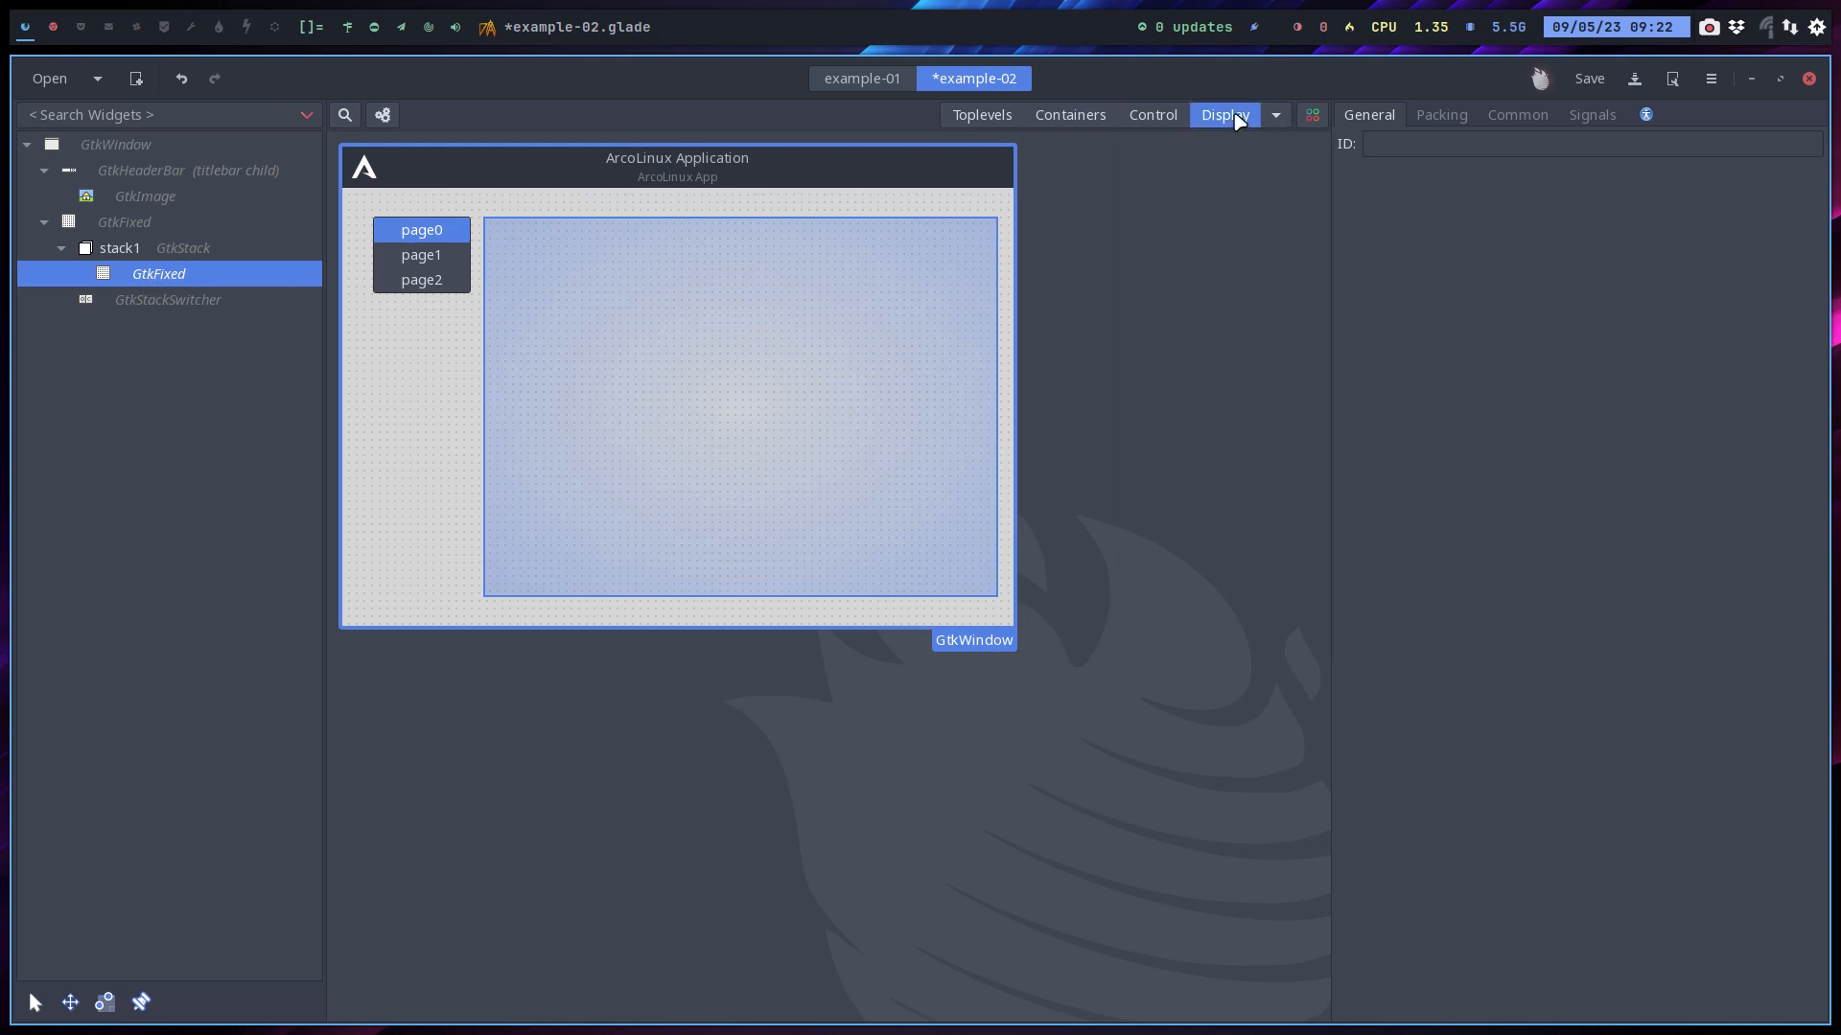
{"action": "left_click", "coordinate": [1205, 199]}
{"action": "left_click", "coordinate": [740, 343]}
{"action": "left_click", "coordinate": [382, 115]}
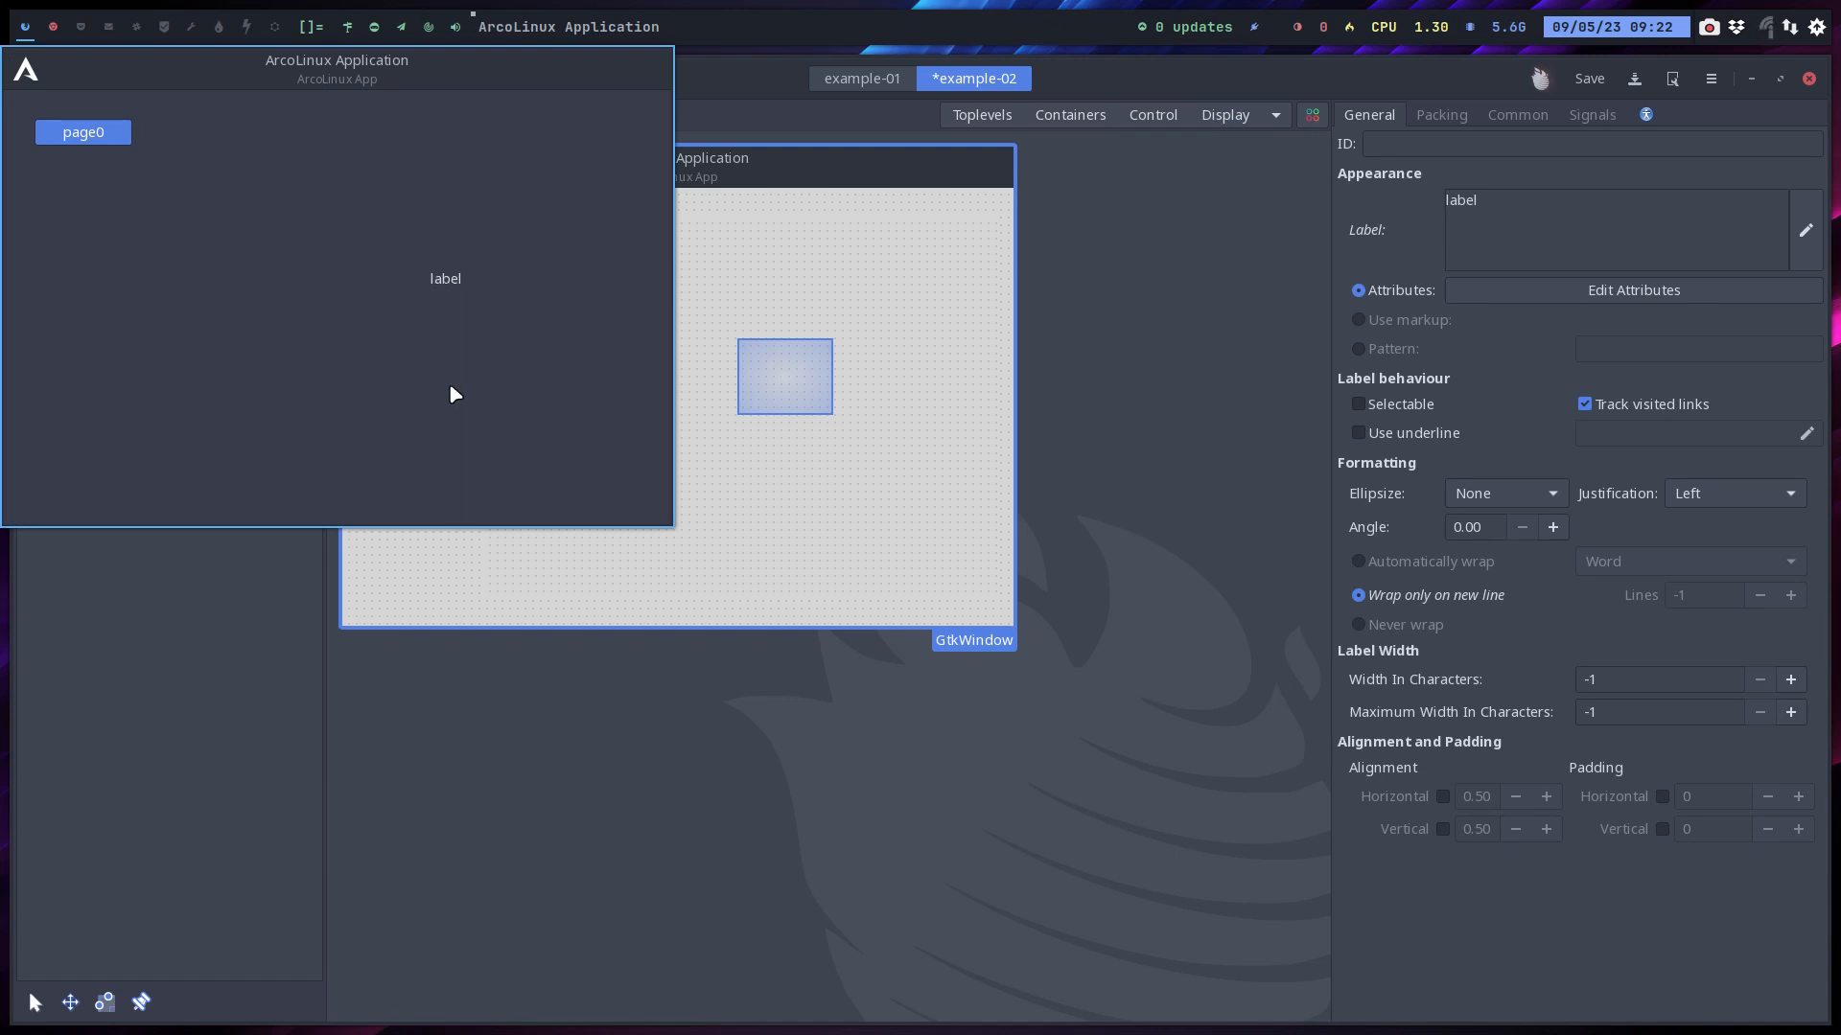
{"action": "key", "text": "super+q"}
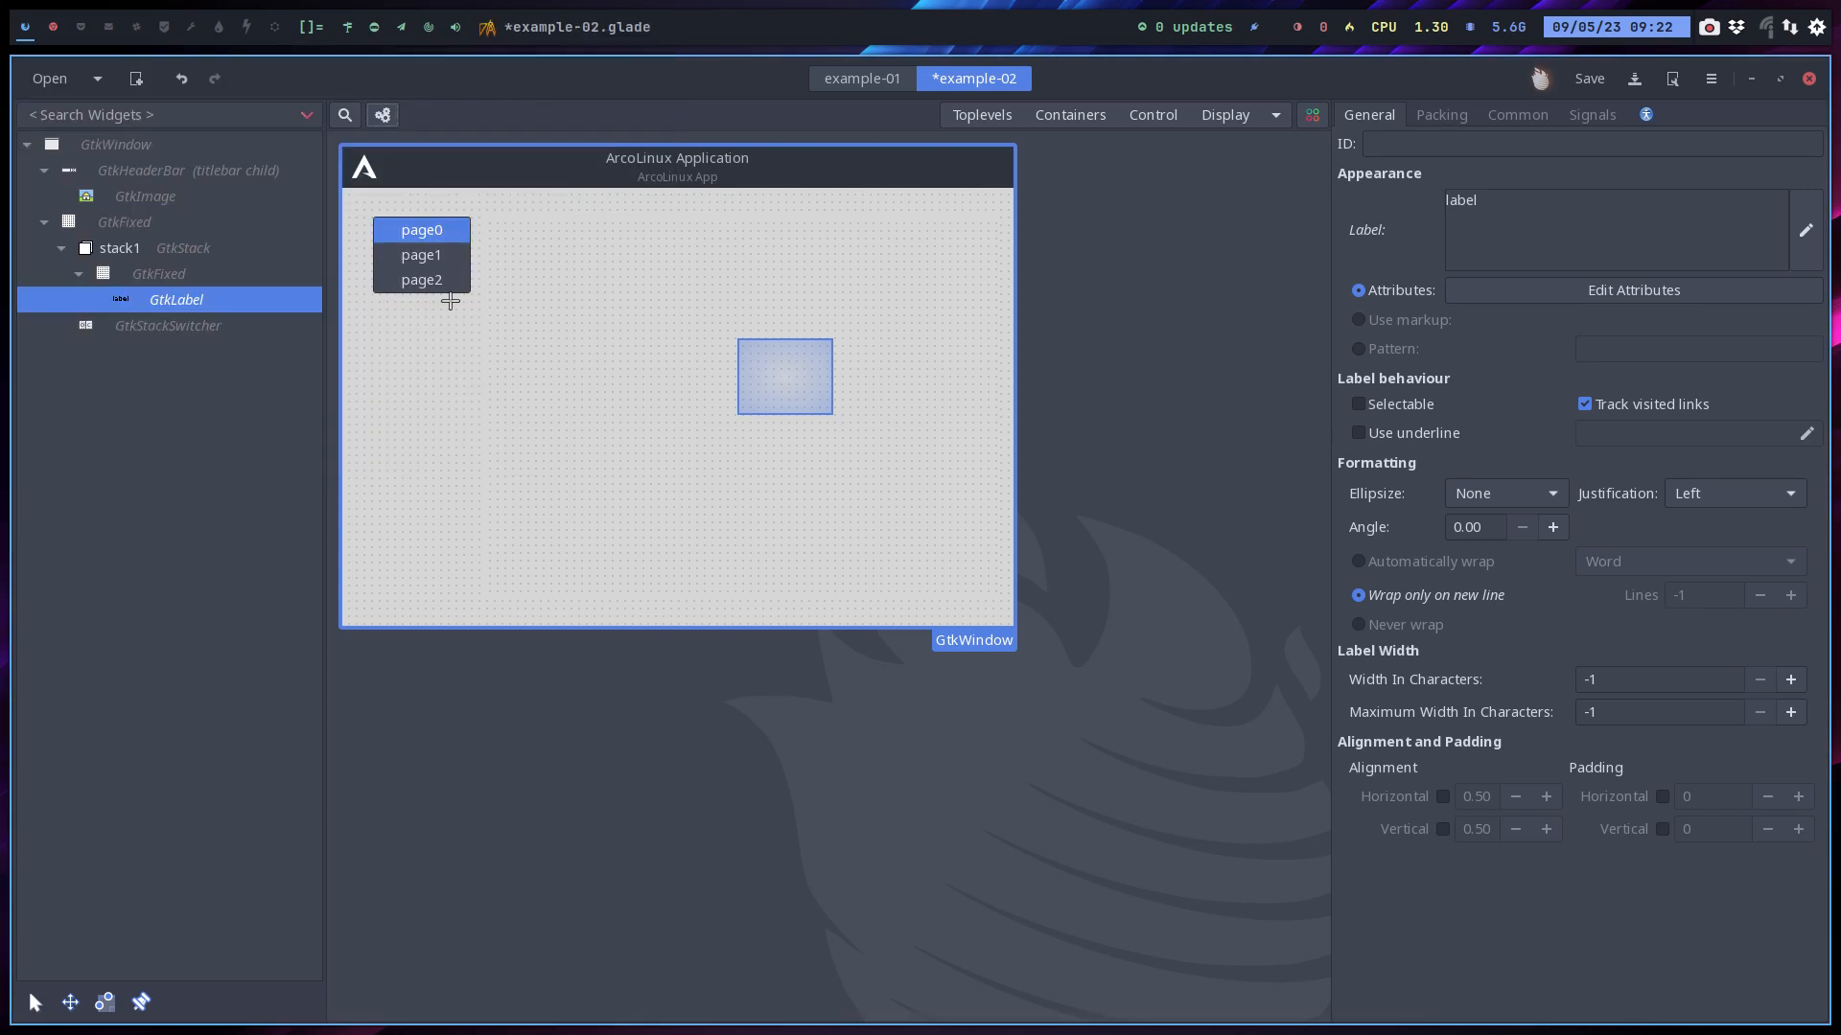
Set stack1's edit page to 1 and add a GtkFixed container to that page
{"action": "left_click", "coordinate": [190, 251]}
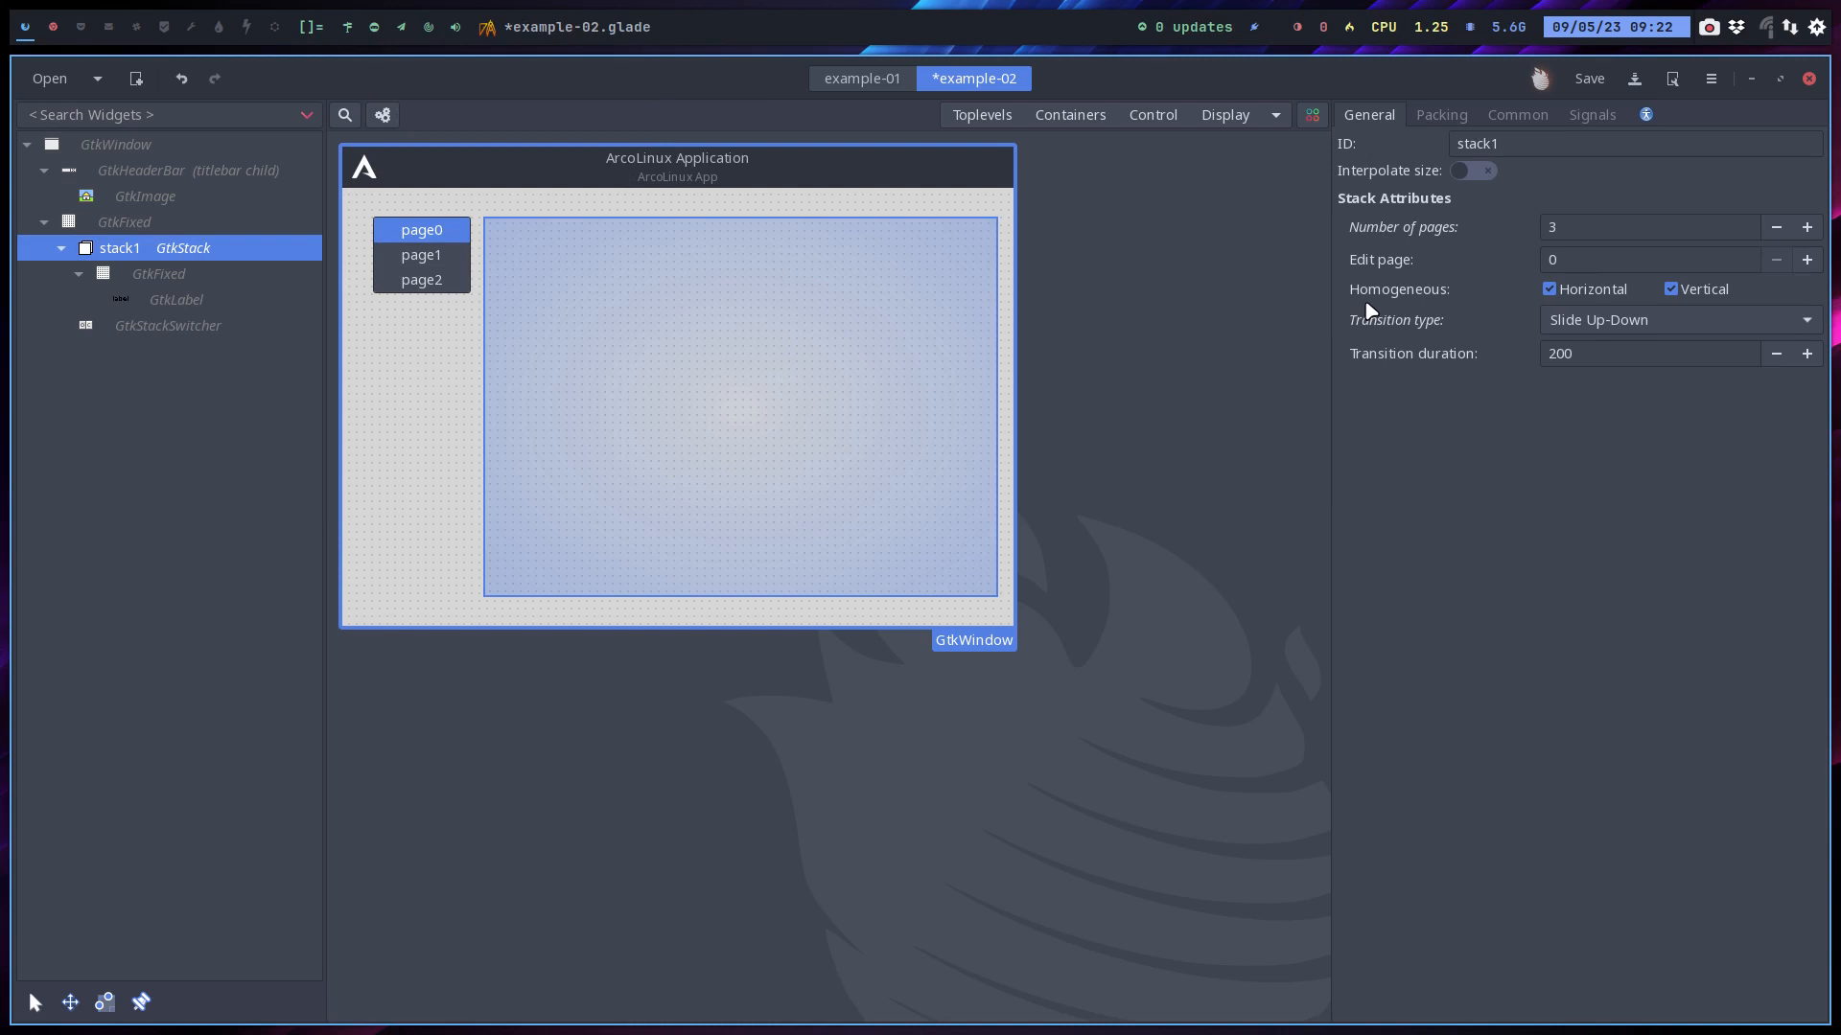
{"action": "left_click", "coordinate": [1807, 260]}
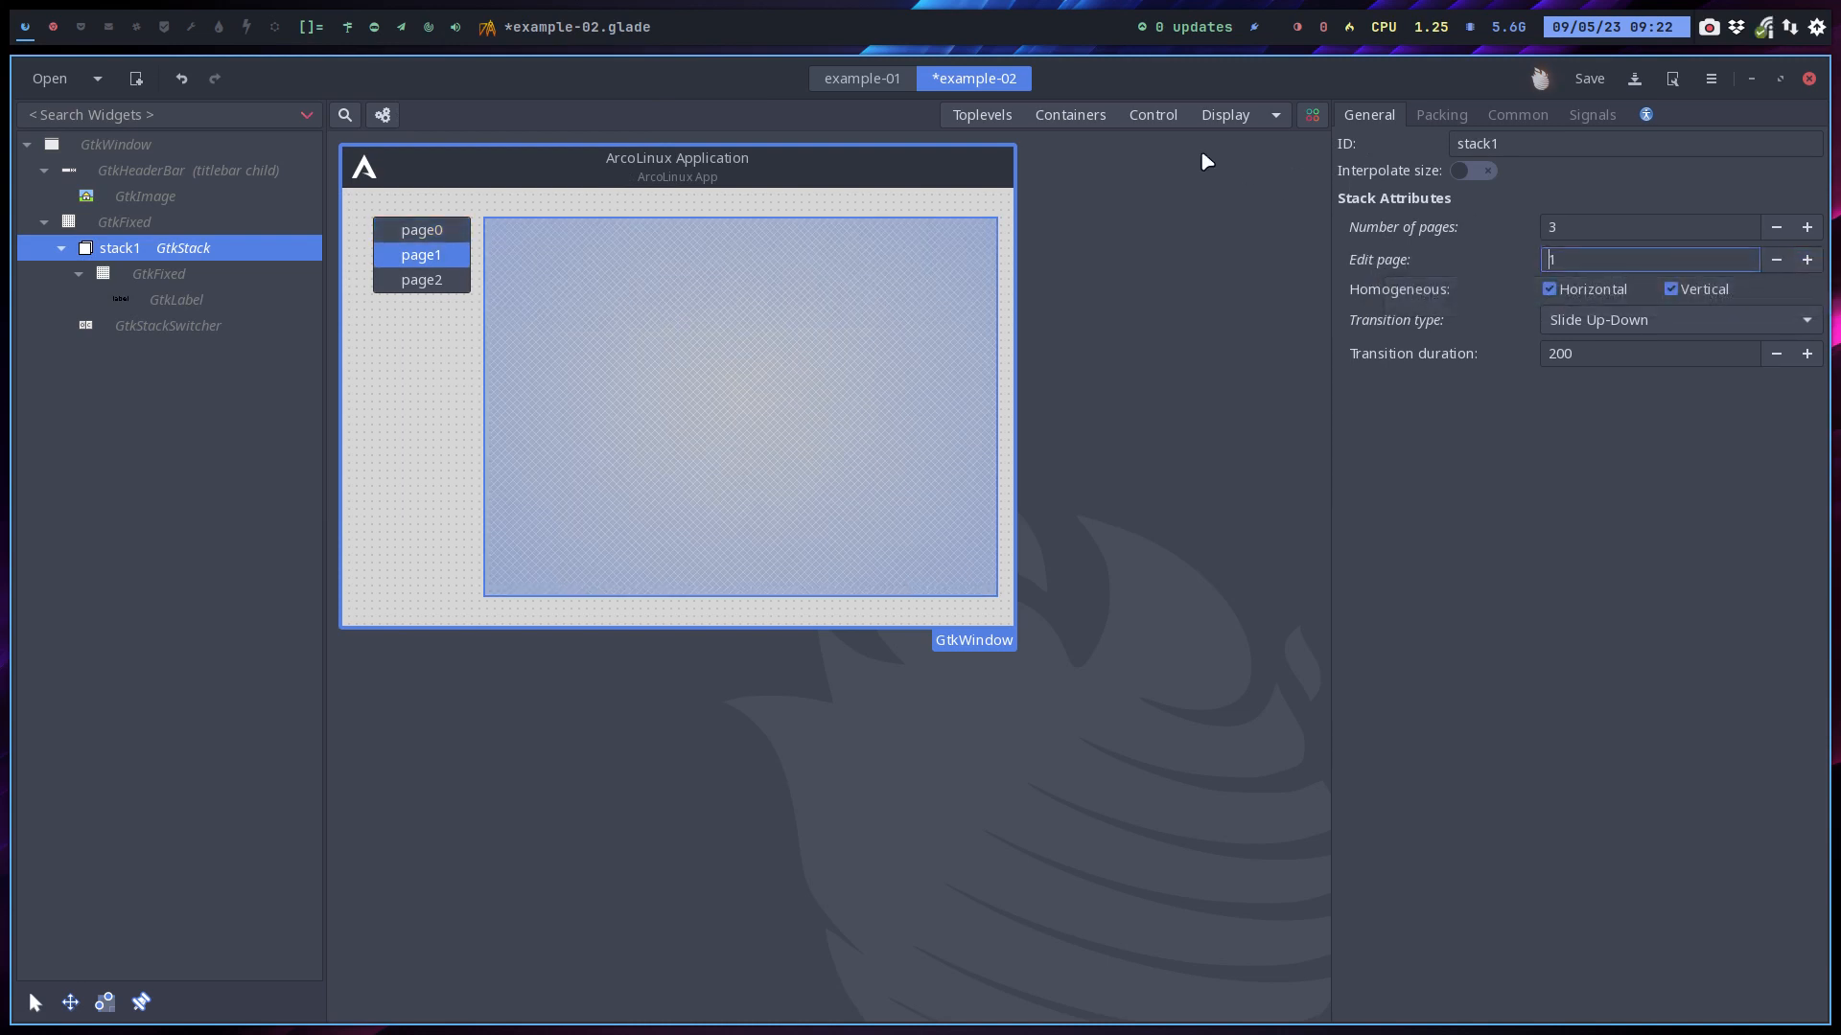
{"action": "left_click", "coordinate": [1086, 115]}
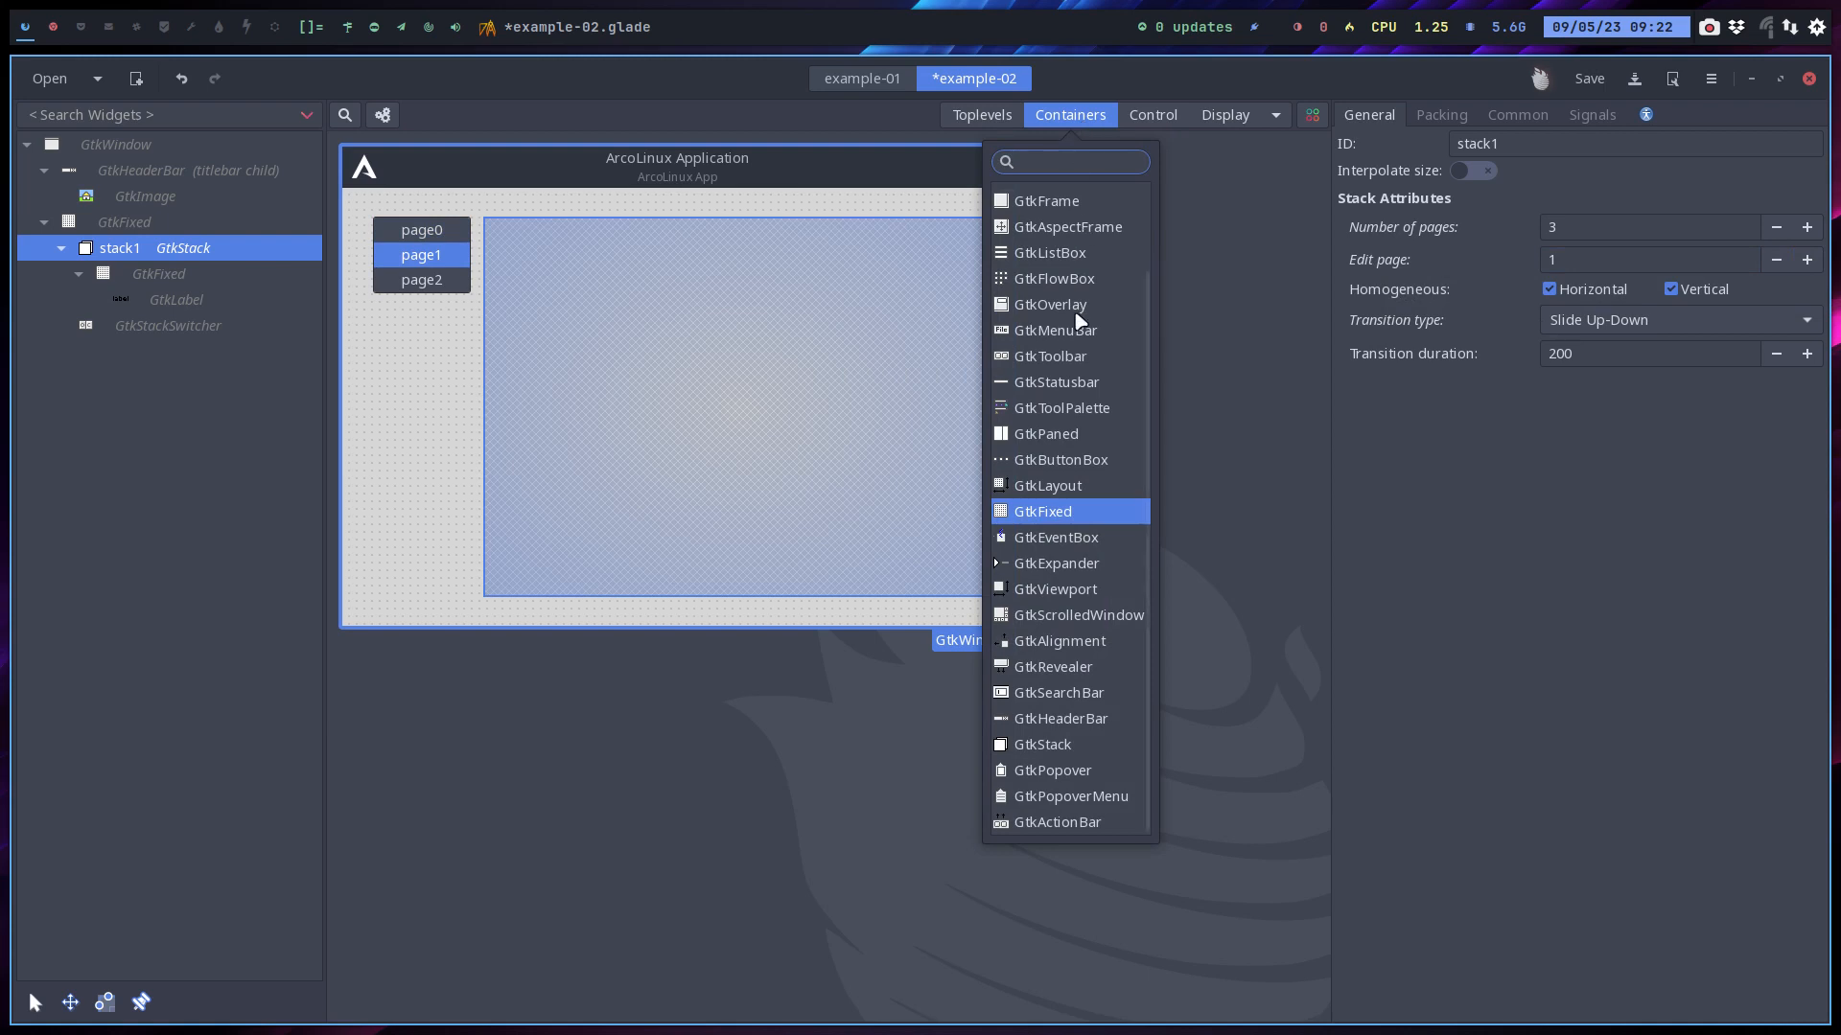
{"action": "left_click", "coordinate": [1043, 512]}
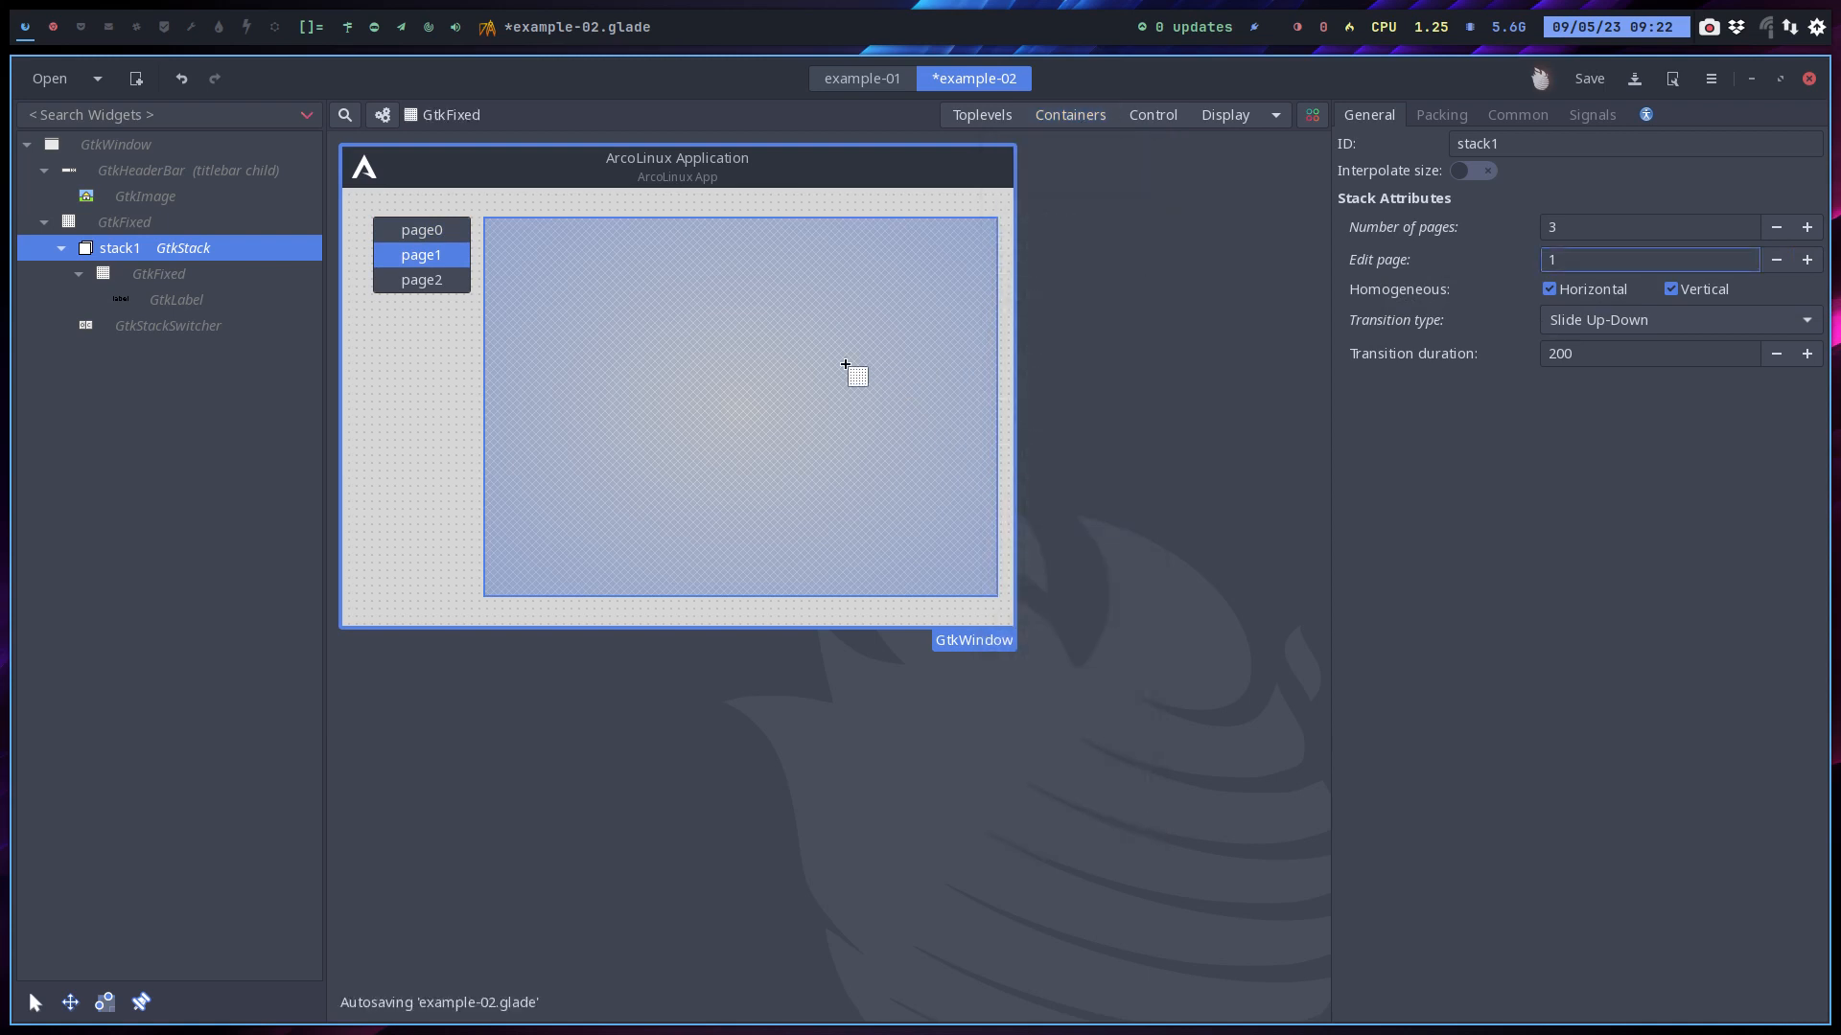
{"action": "left_click", "coordinate": [783, 357]}
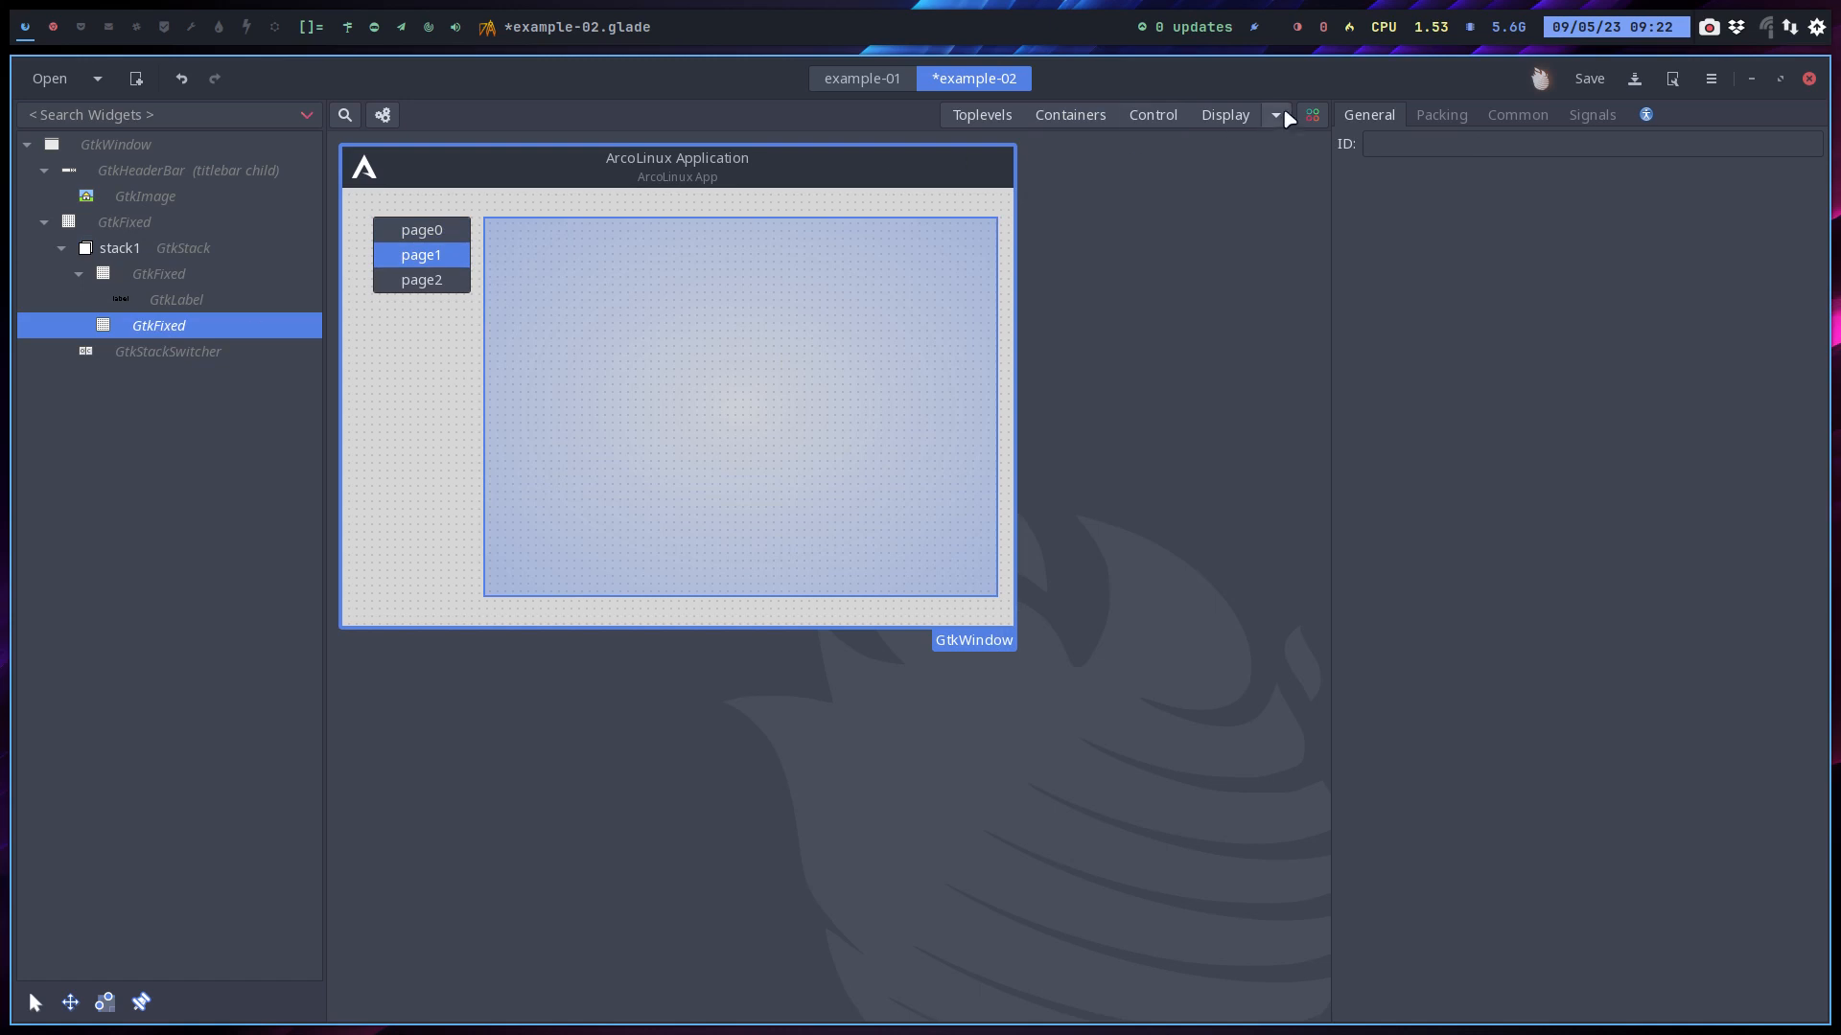
Add a GtkImage in the upper left area of page 1's GtkFixed container
{"action": "left_click", "coordinate": [1242, 116]}
{"action": "left_click", "coordinate": [1228, 246]}
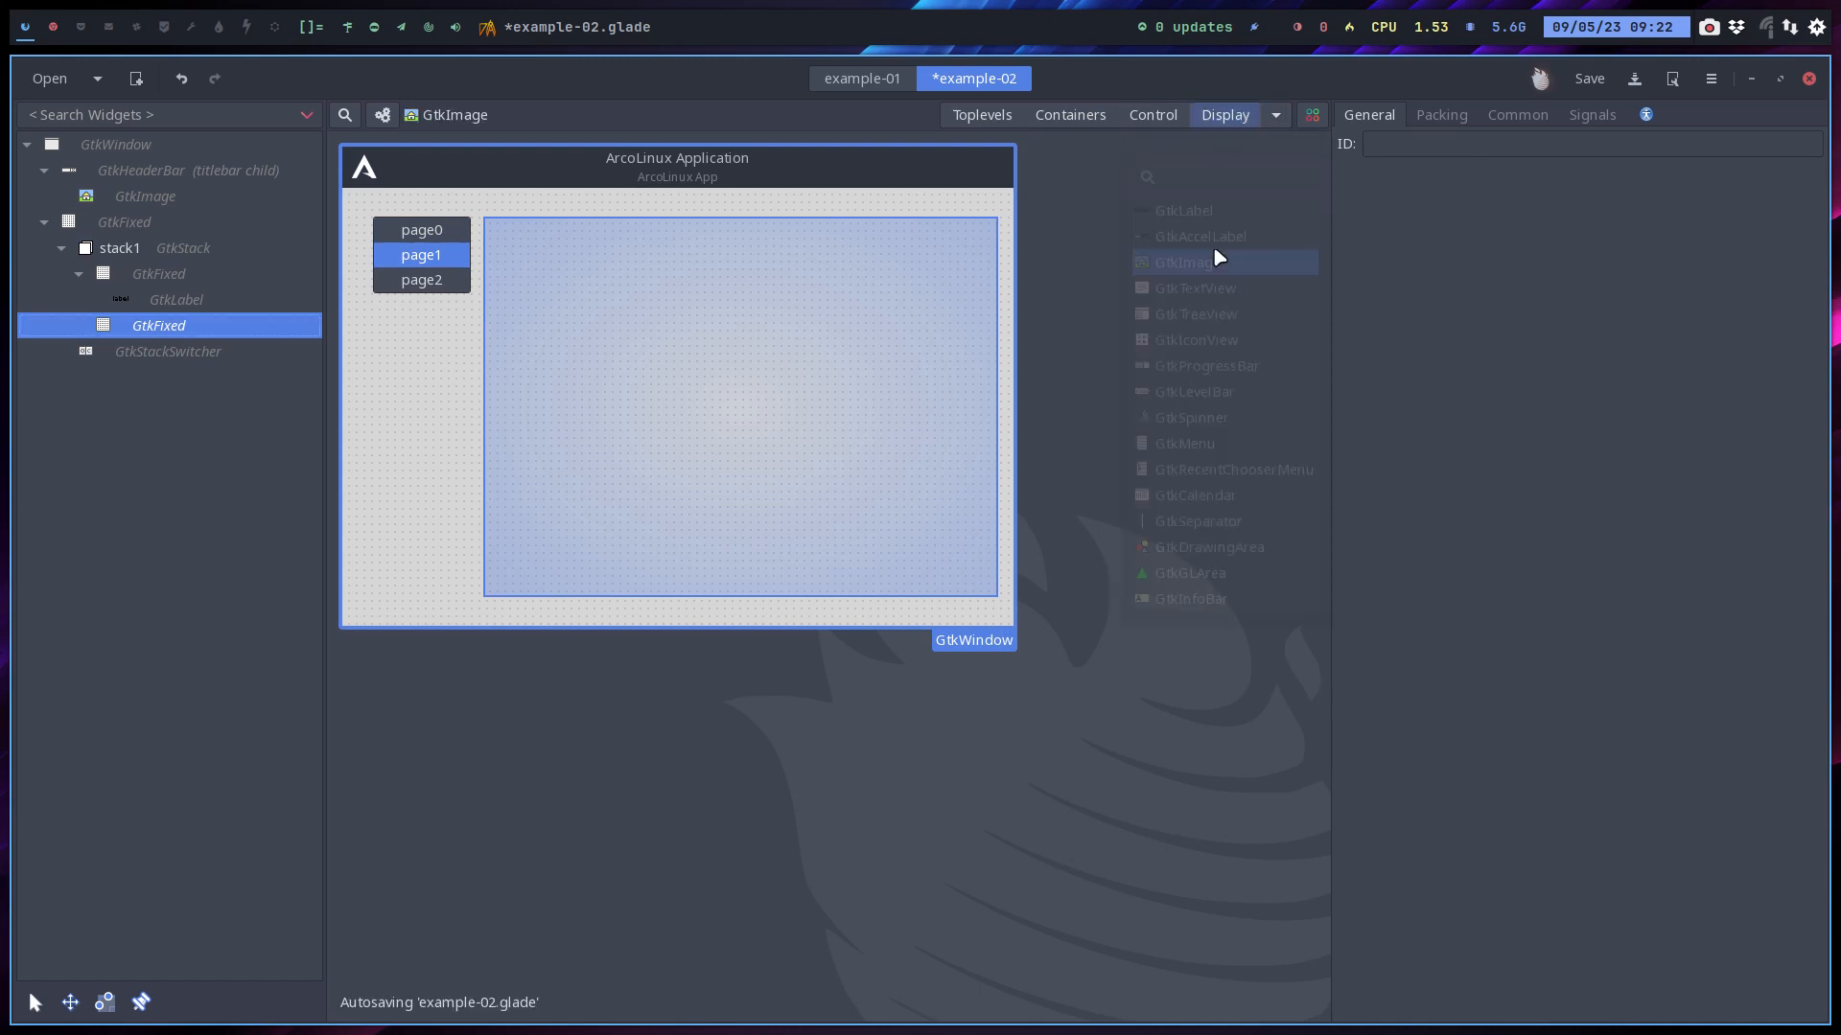
{"action": "left_click", "coordinate": [579, 301]}
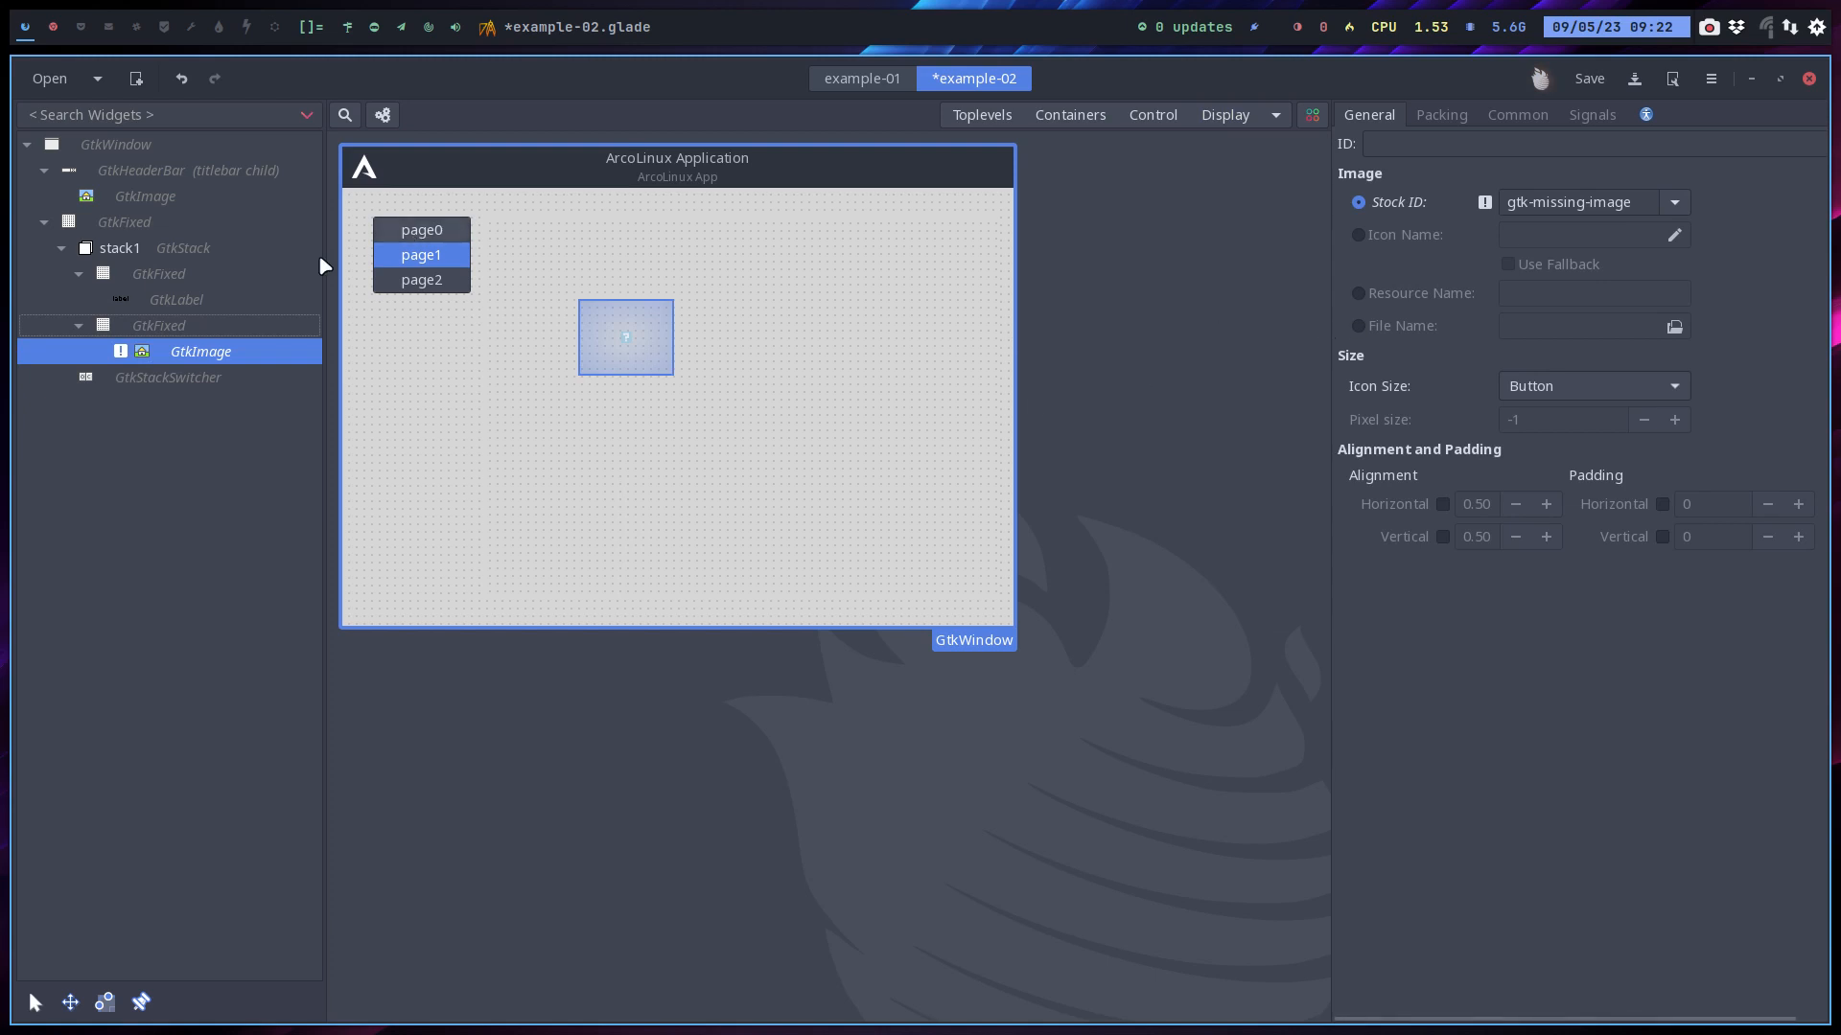
Set stack1's edit page to 2 and add a GtkFixed container to that page
{"action": "left_click", "coordinate": [202, 252]}
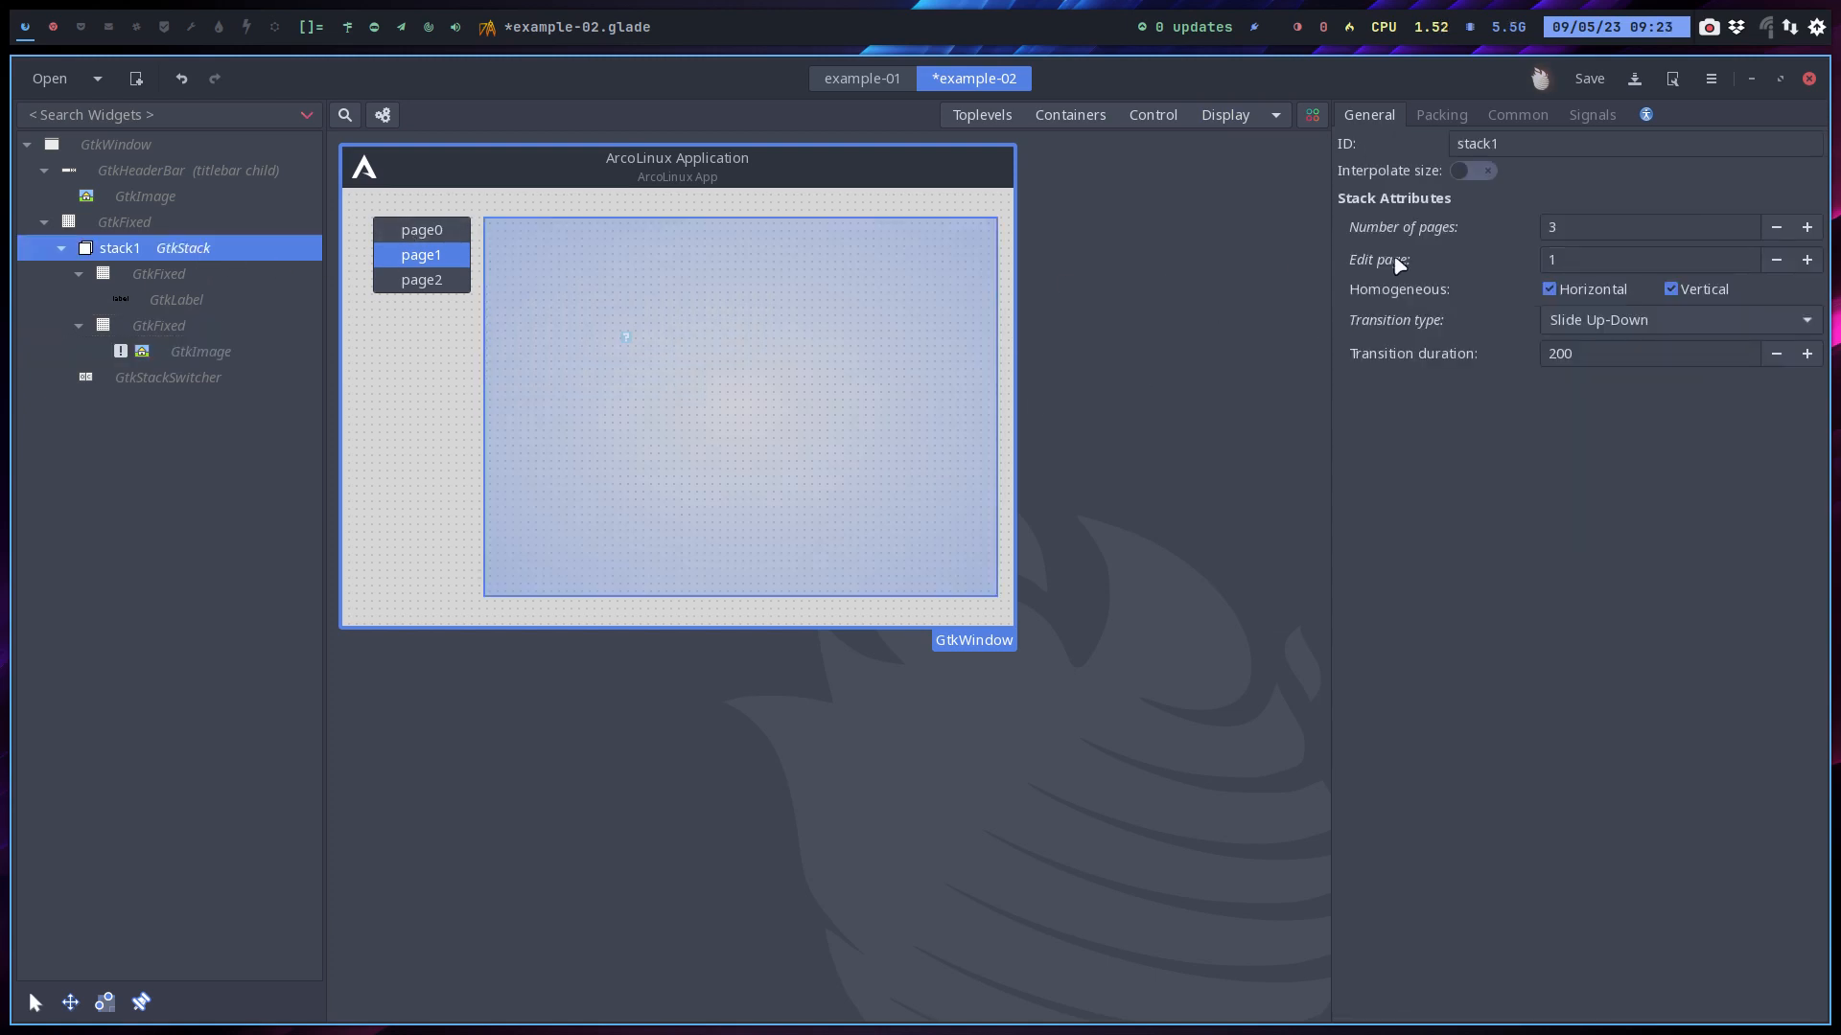
{"action": "left_click", "coordinate": [1807, 260]}
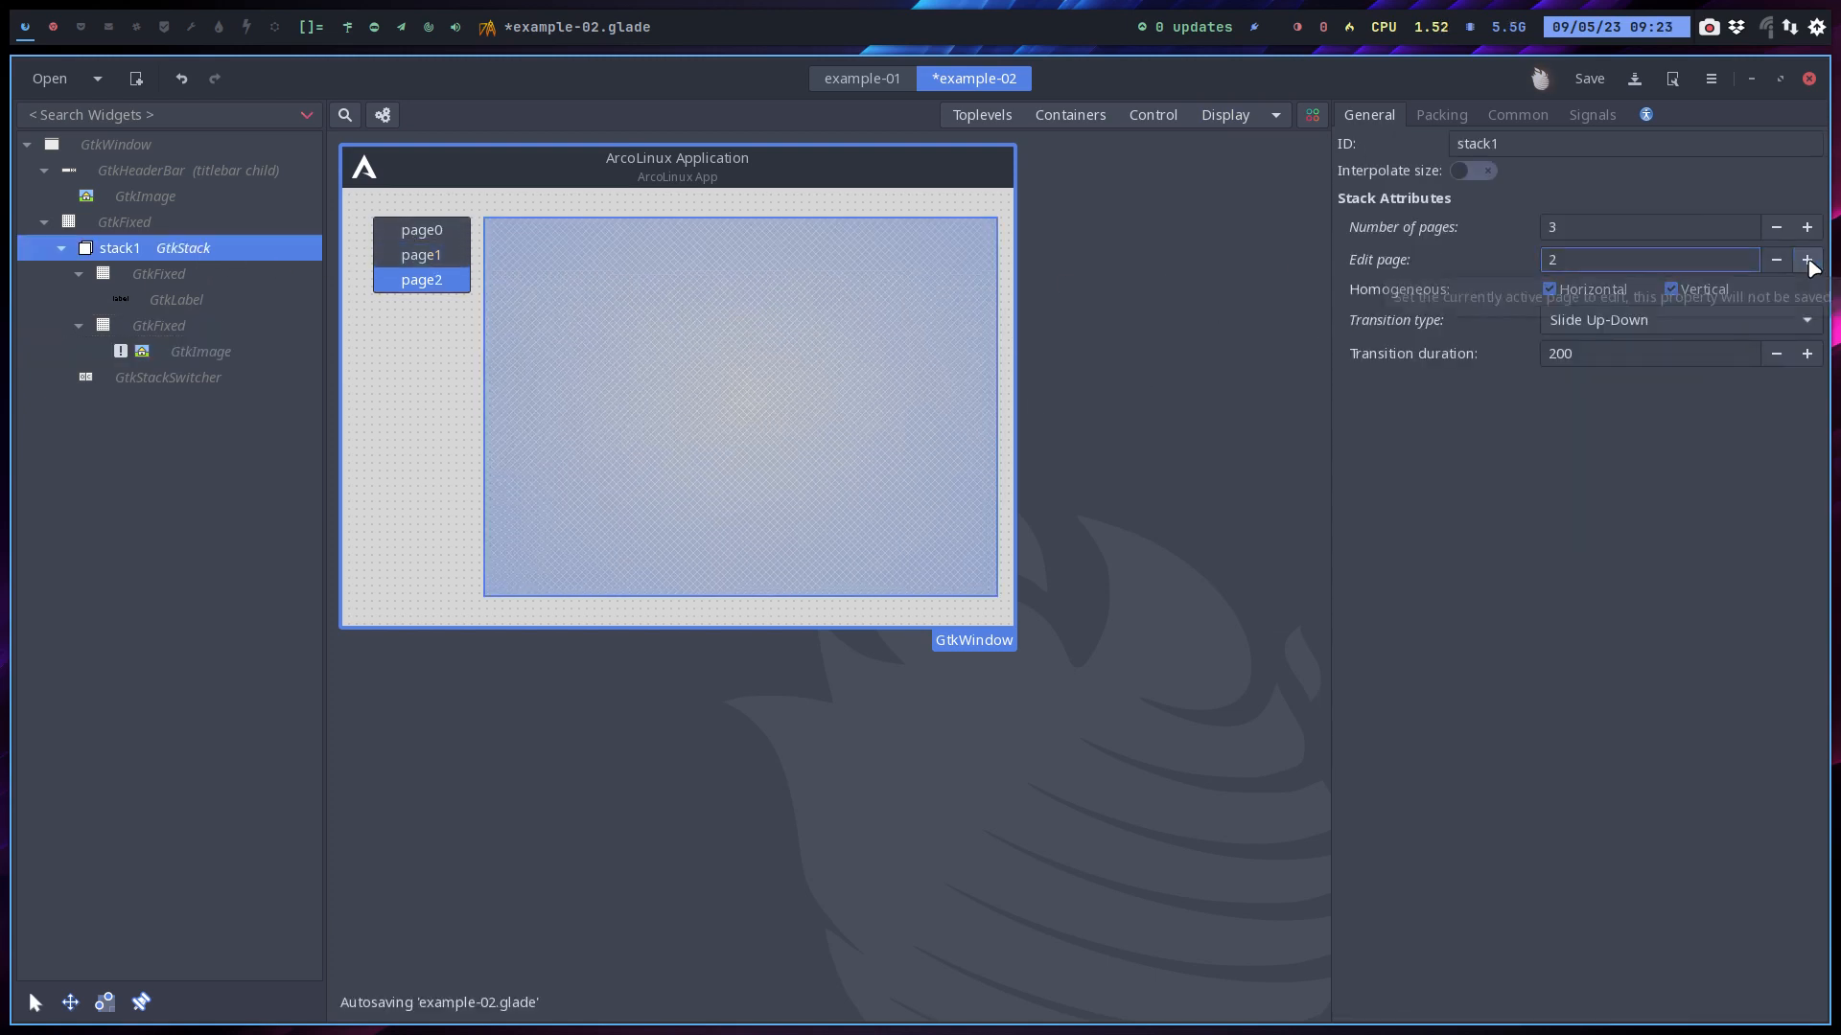
{"action": "left_click", "coordinate": [1073, 116]}
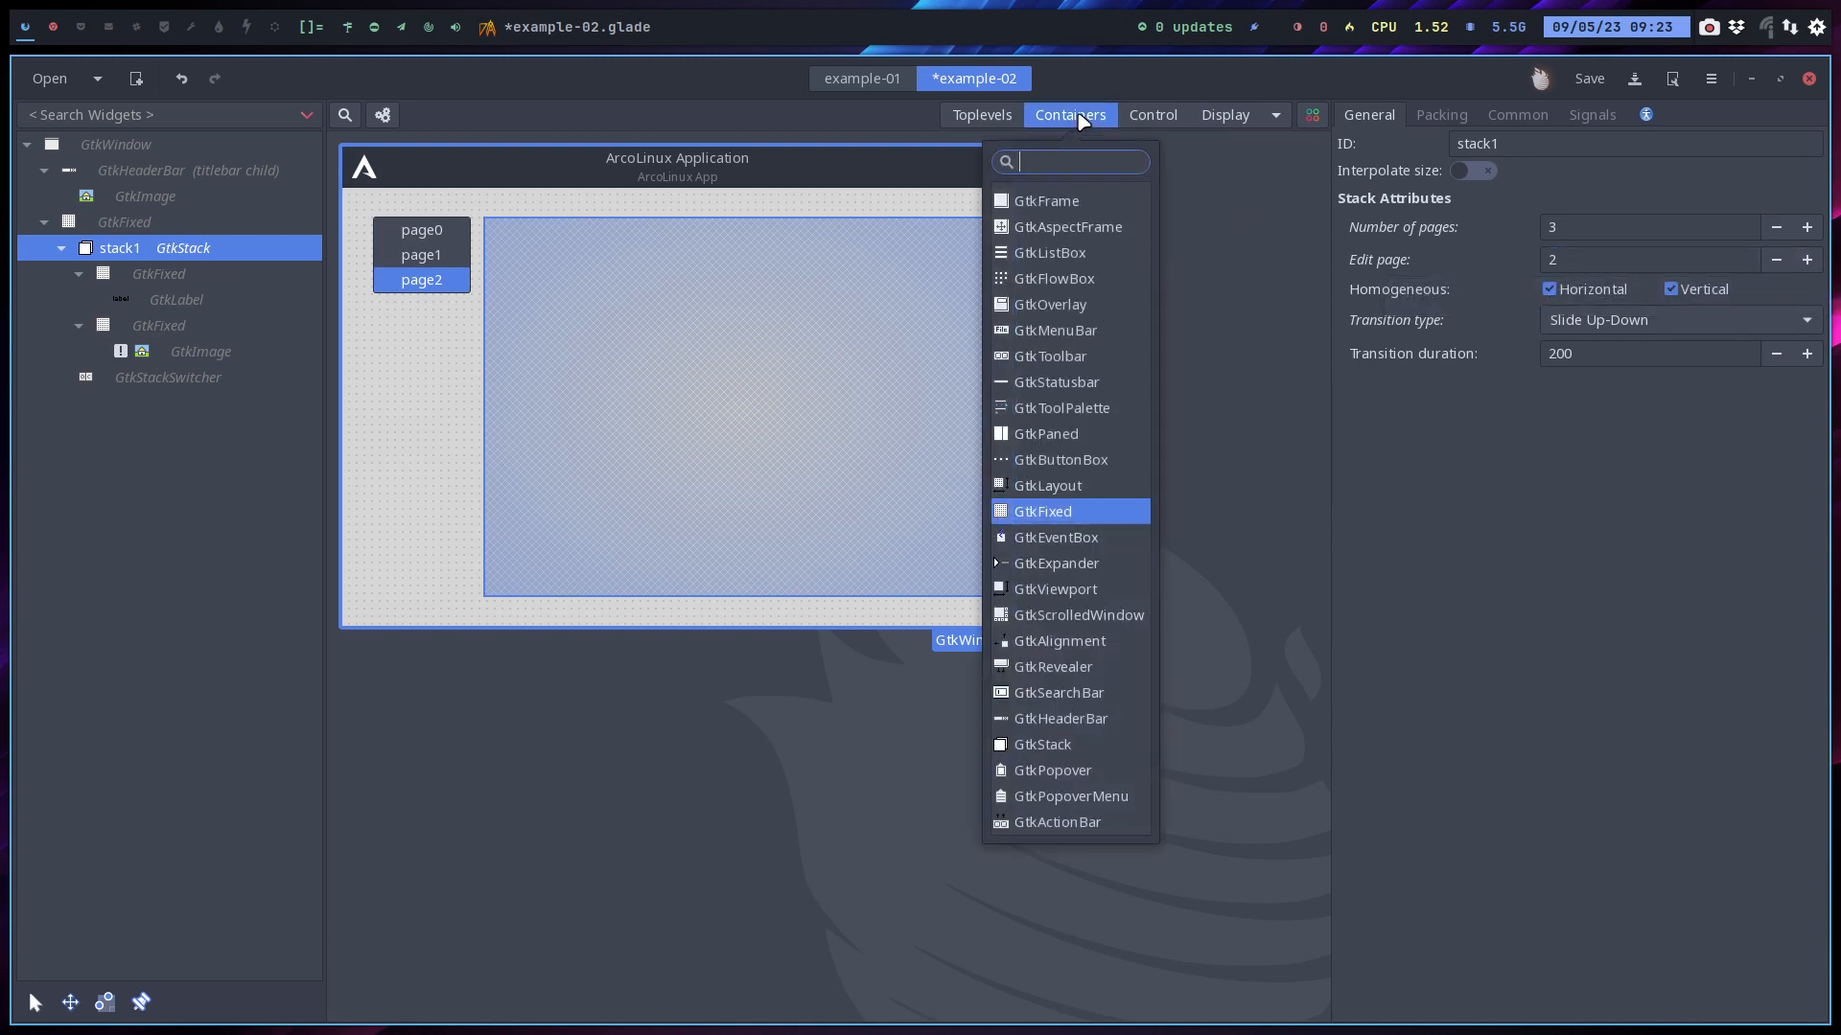
{"action": "left_click", "coordinate": [1073, 511]}
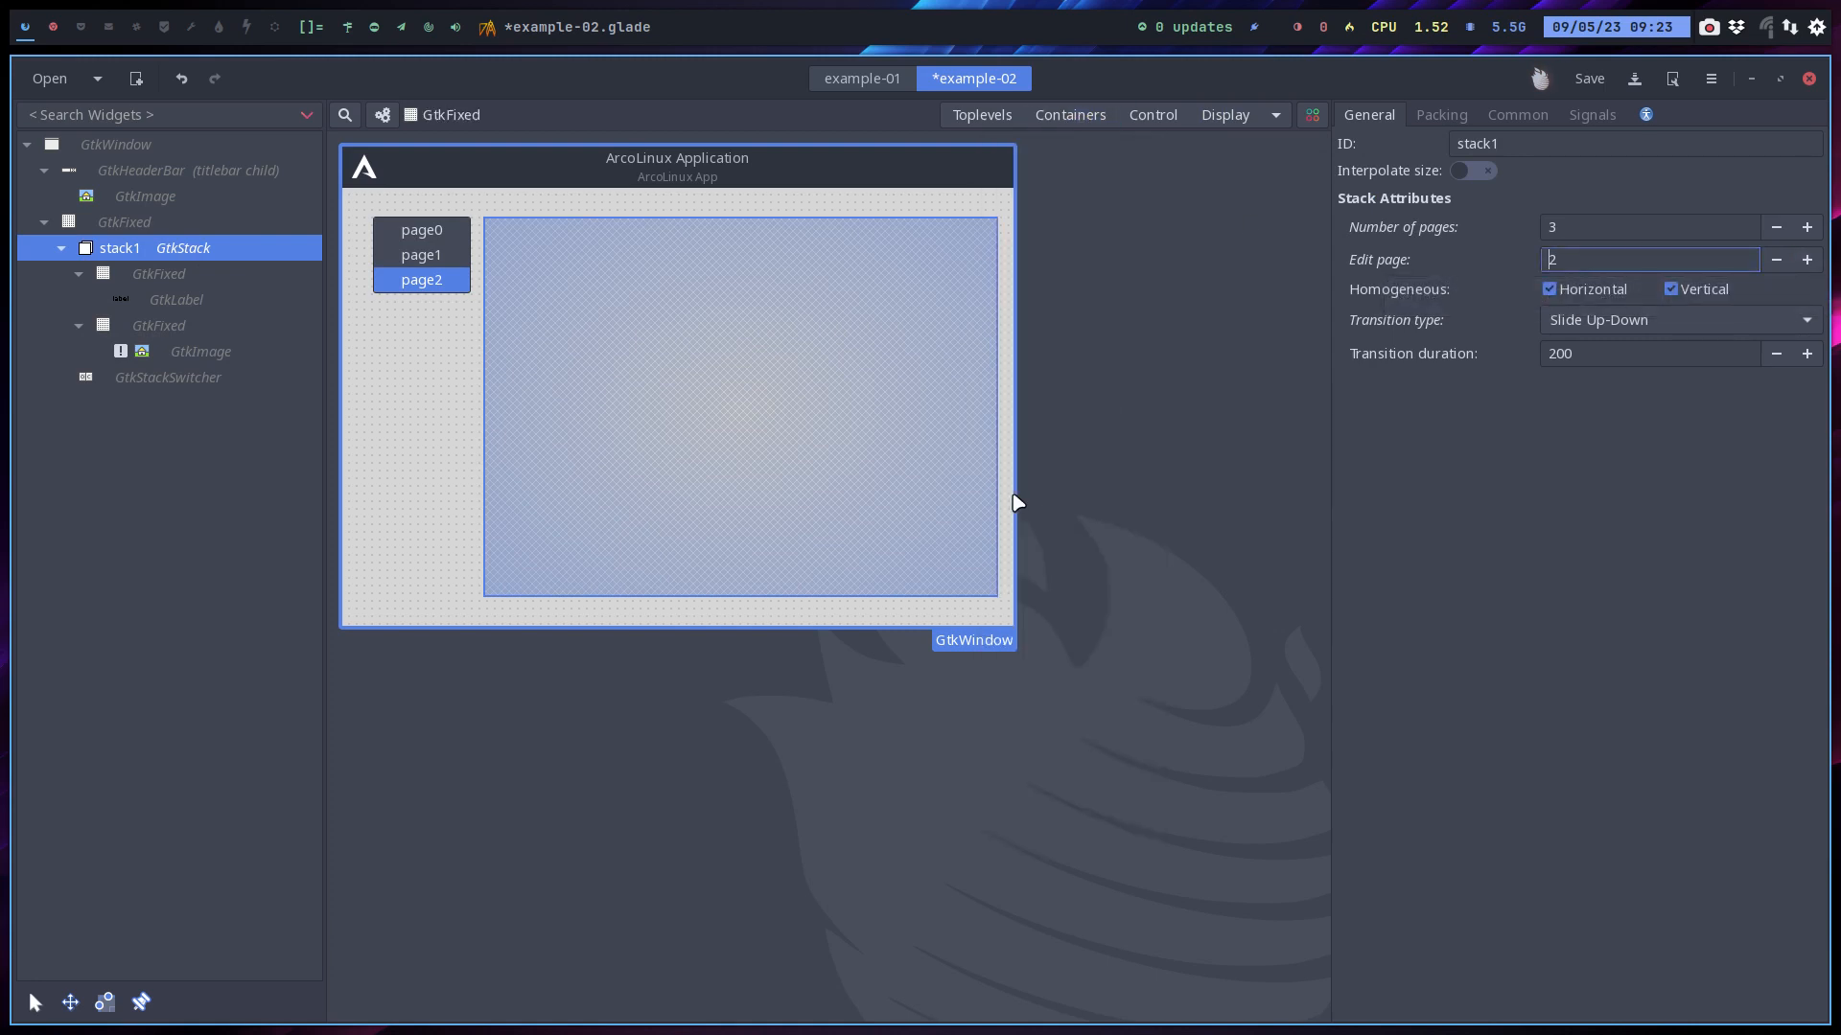
{"action": "left_click", "coordinate": [727, 360]}
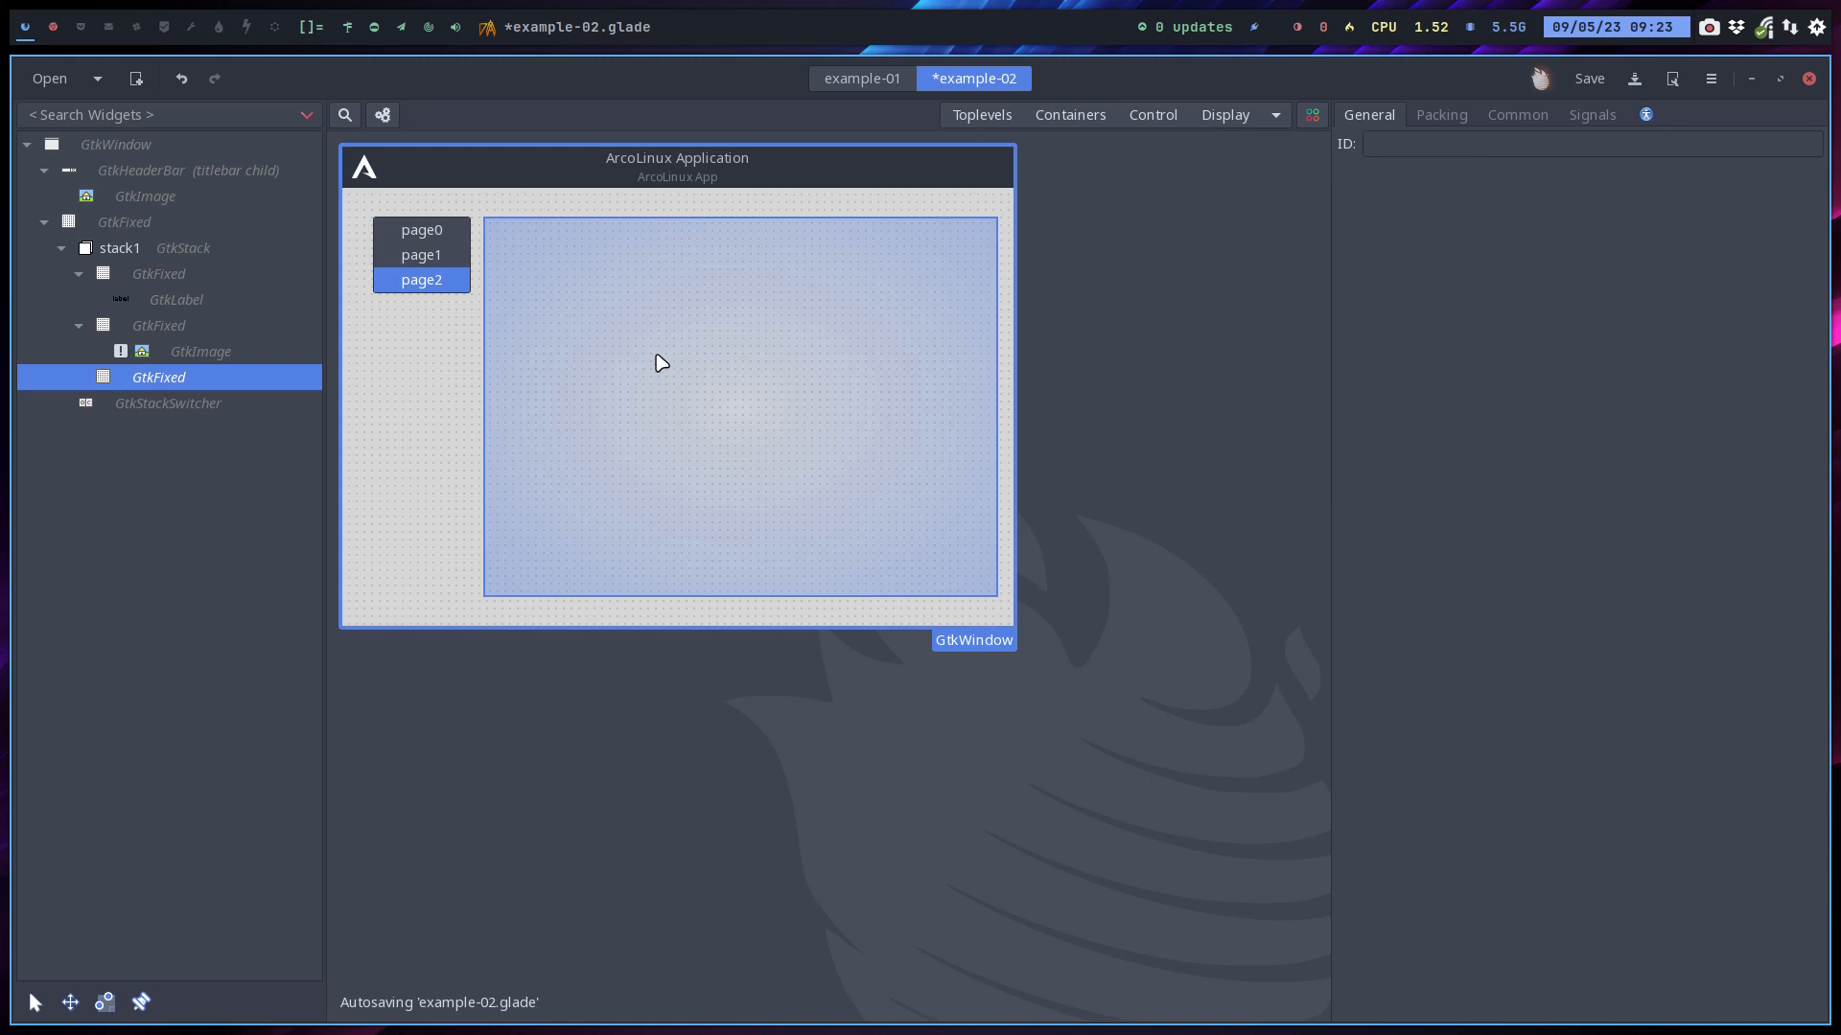
Add a GtkTextView in the upper left area of page 2's GtkFixed container
{"action": "left_click", "coordinate": [1274, 116]}
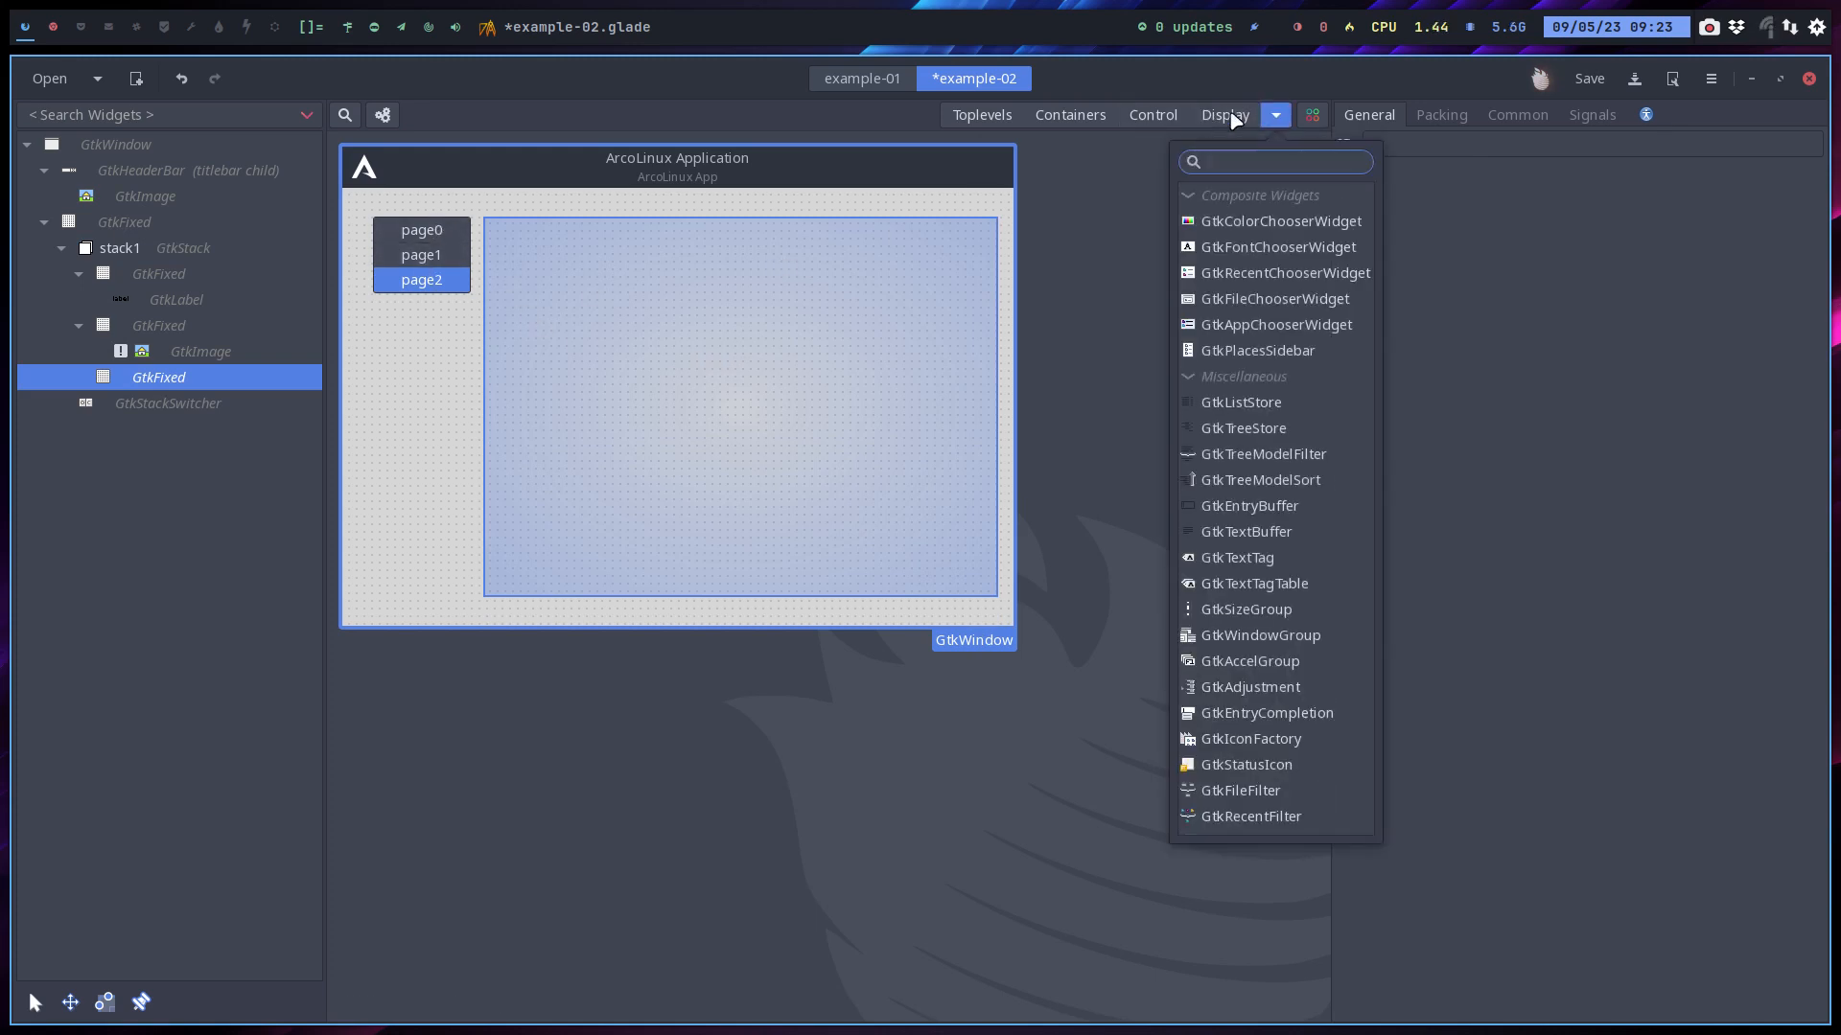
{"action": "left_click", "coordinate": [1233, 118]}
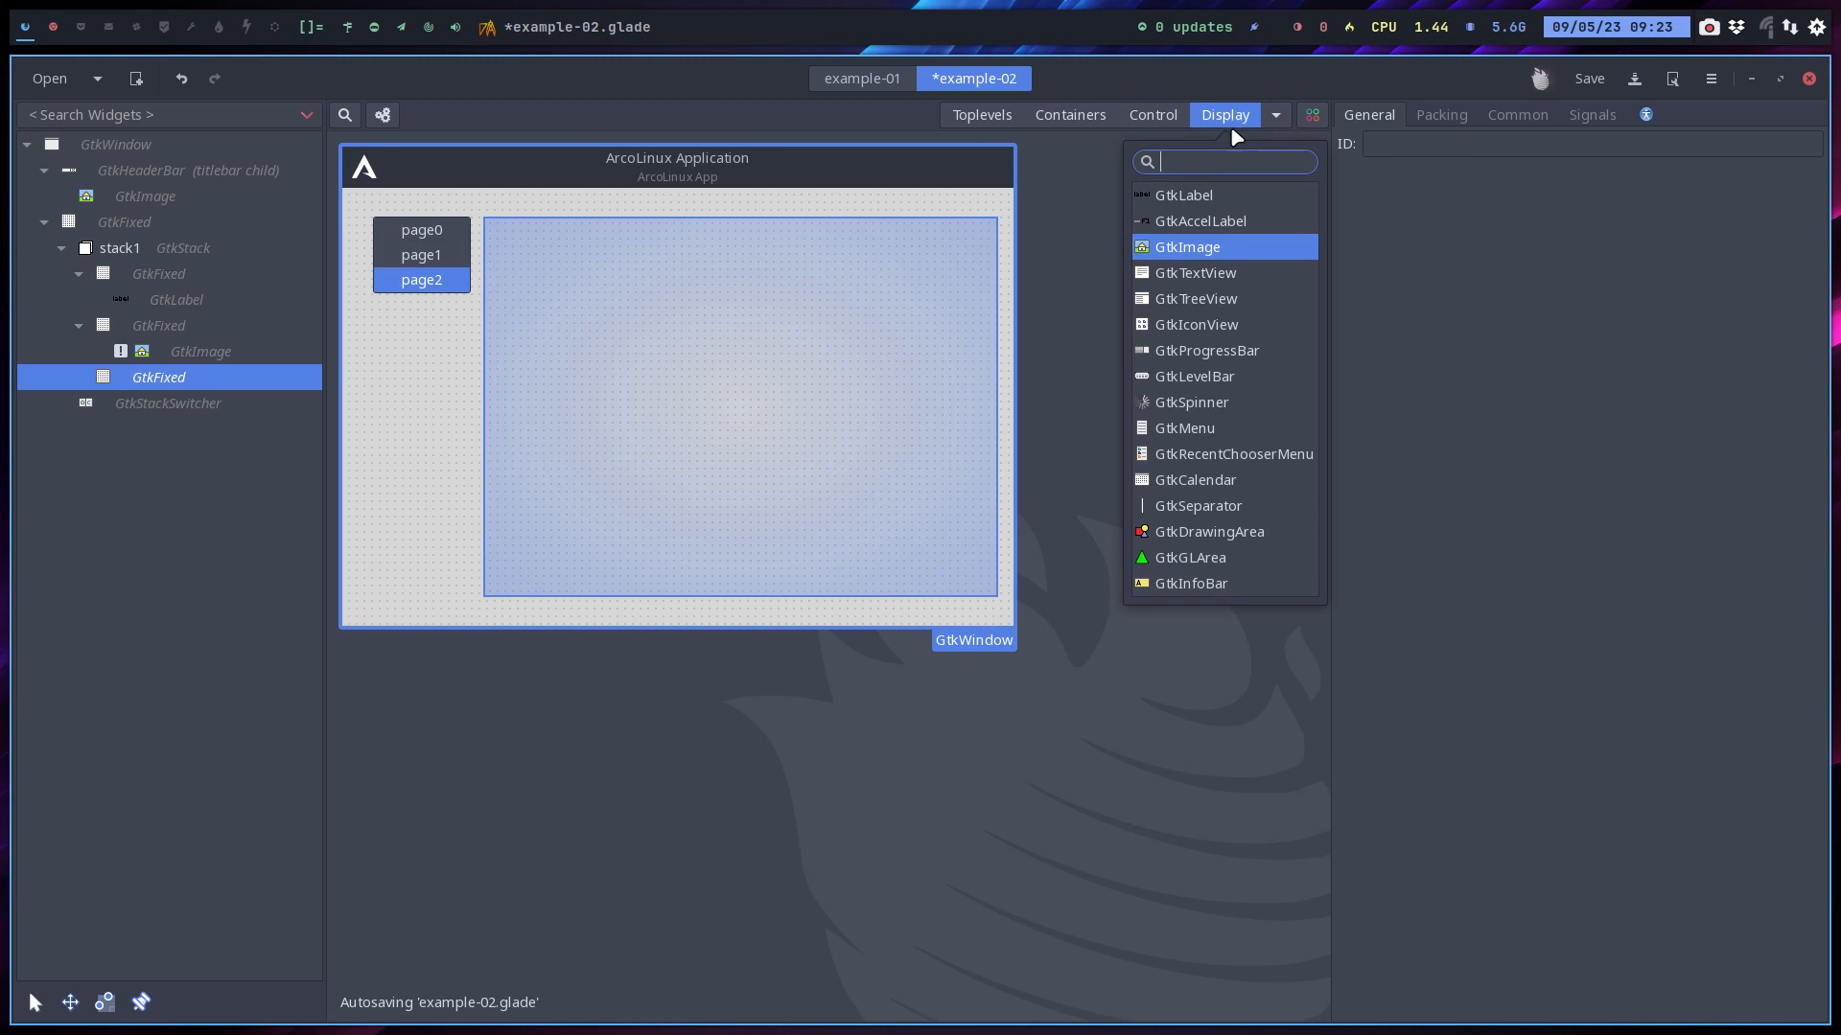
{"action": "left_click", "coordinate": [1237, 273]}
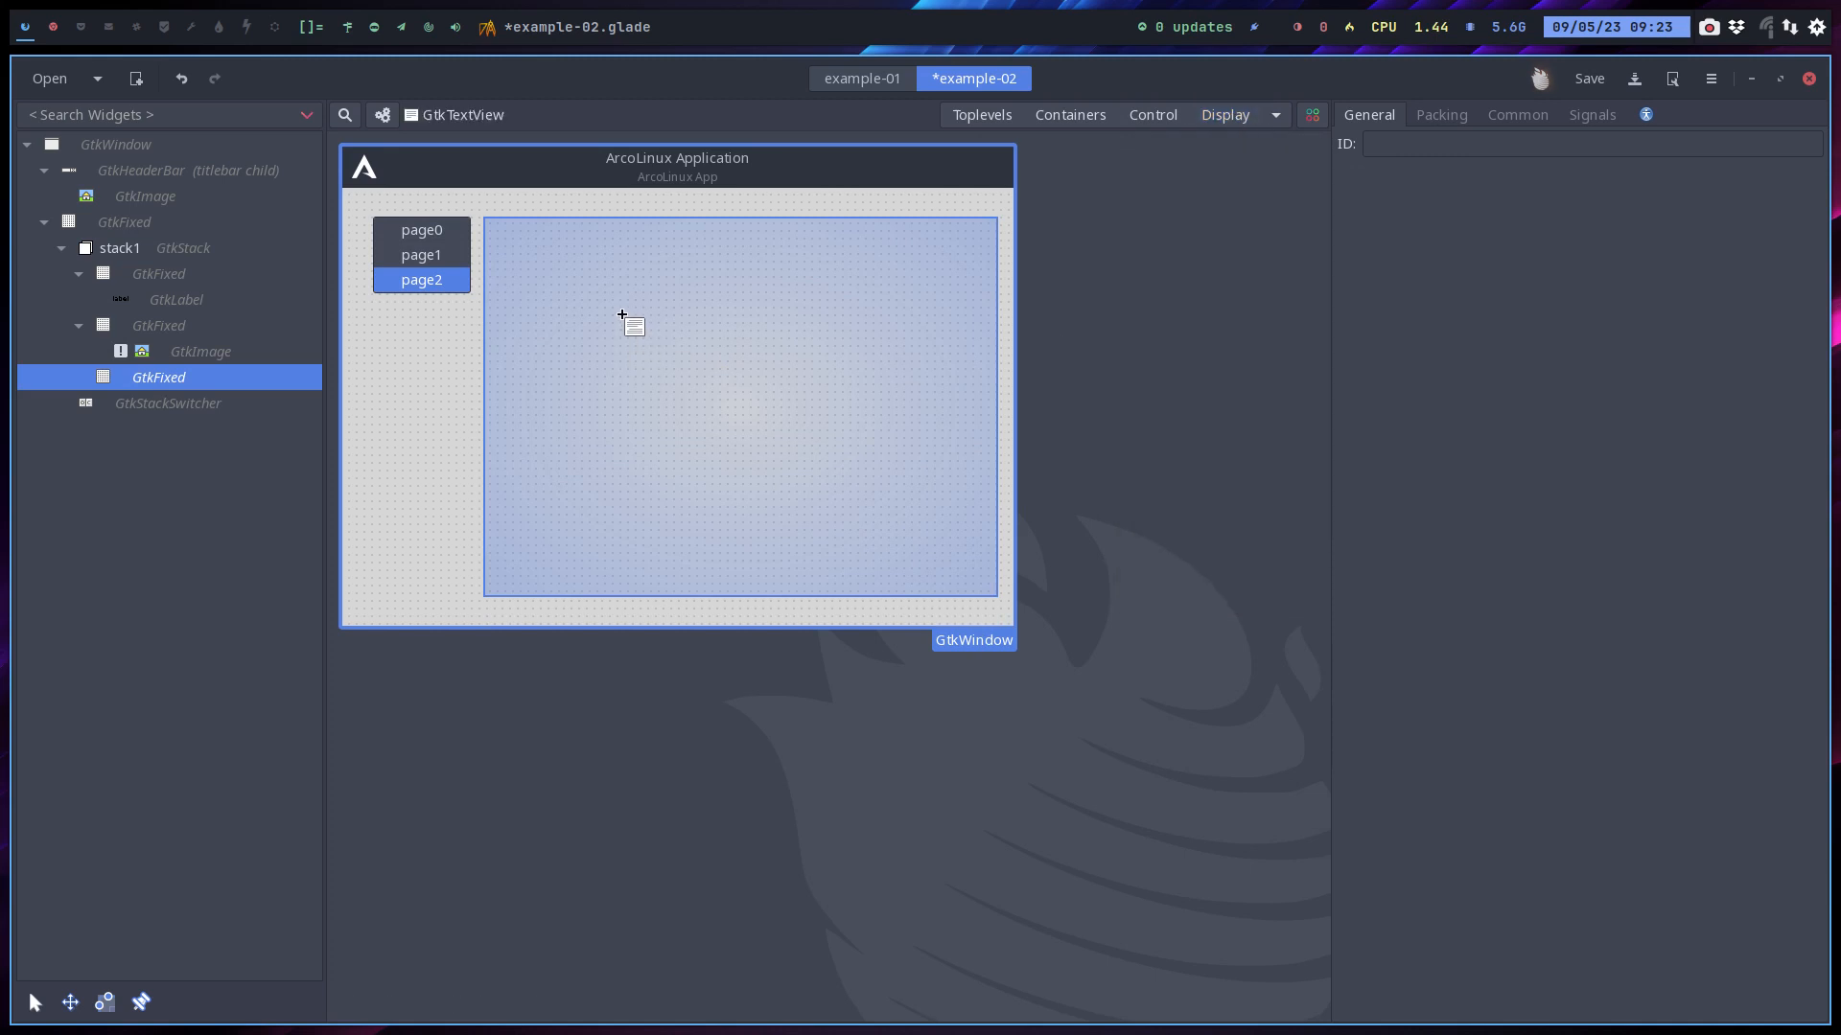
{"action": "left_click", "coordinate": [623, 318]}
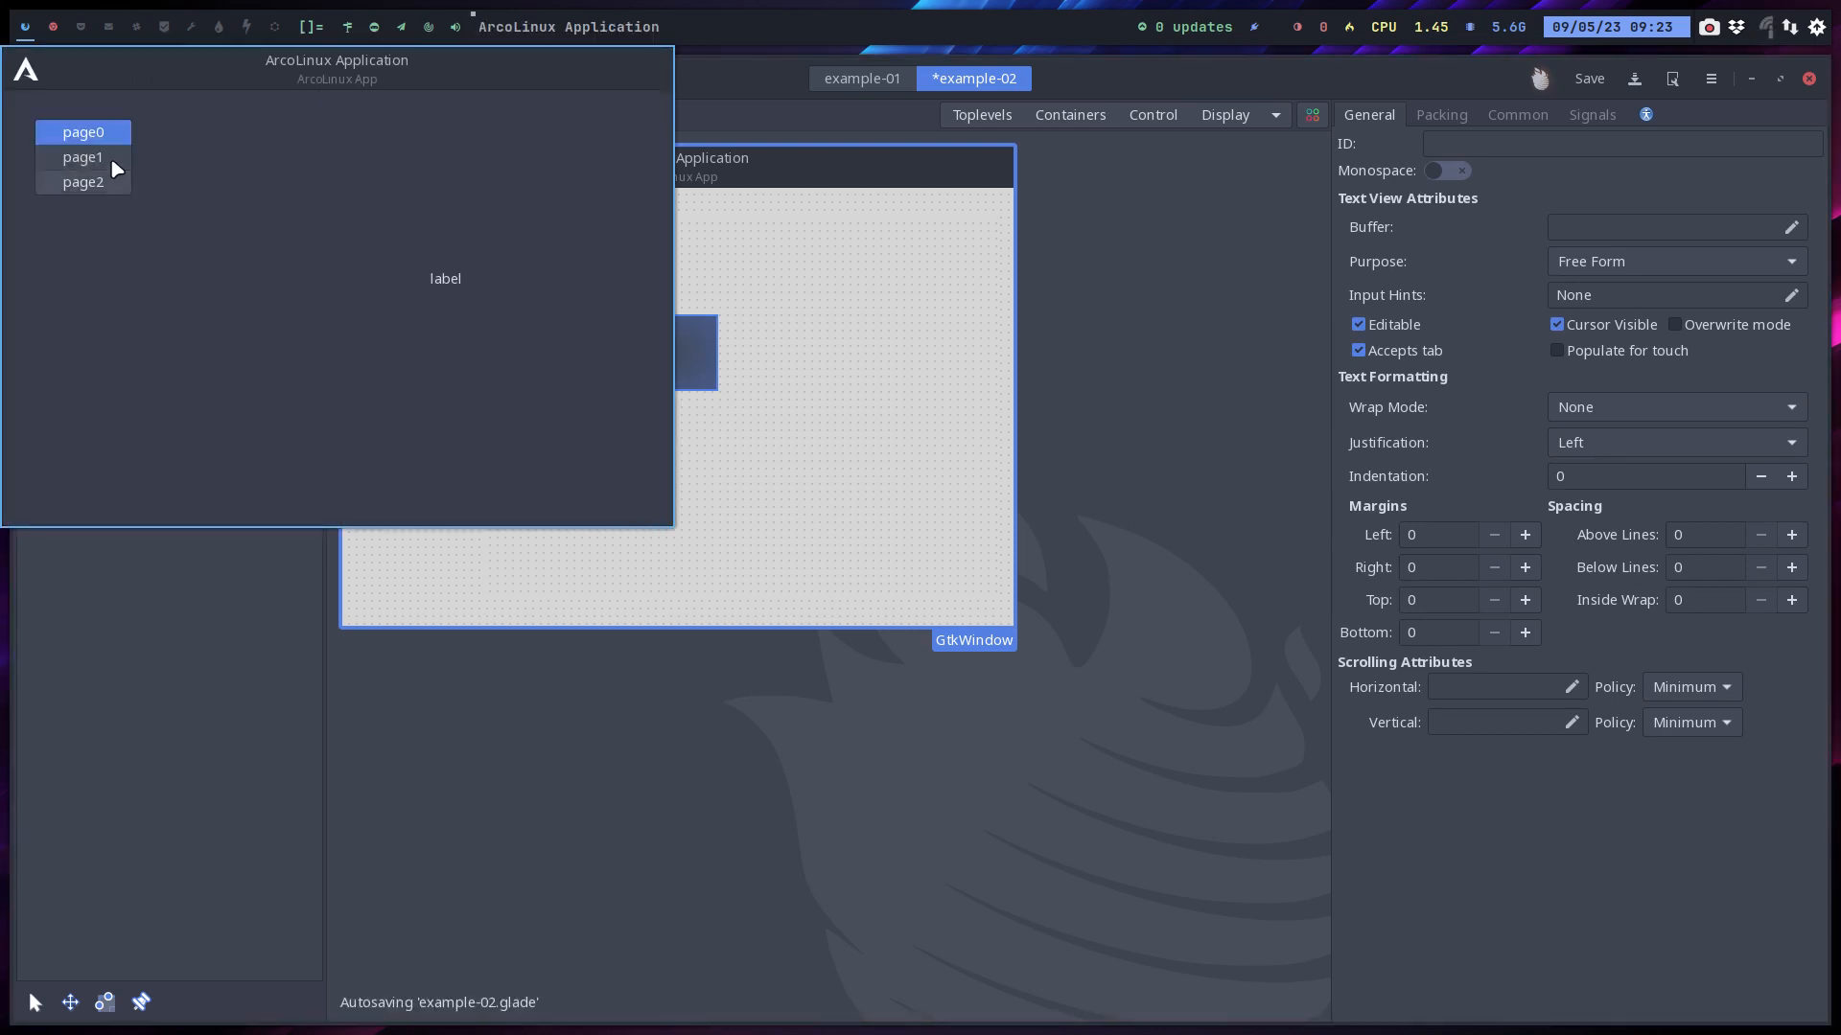
Test the vertical stack switcher in the window preview by switching among page0, page1 and page2, and close the preview
{"action": "left_click", "coordinate": [107, 157]}
{"action": "left_click", "coordinate": [107, 184]}
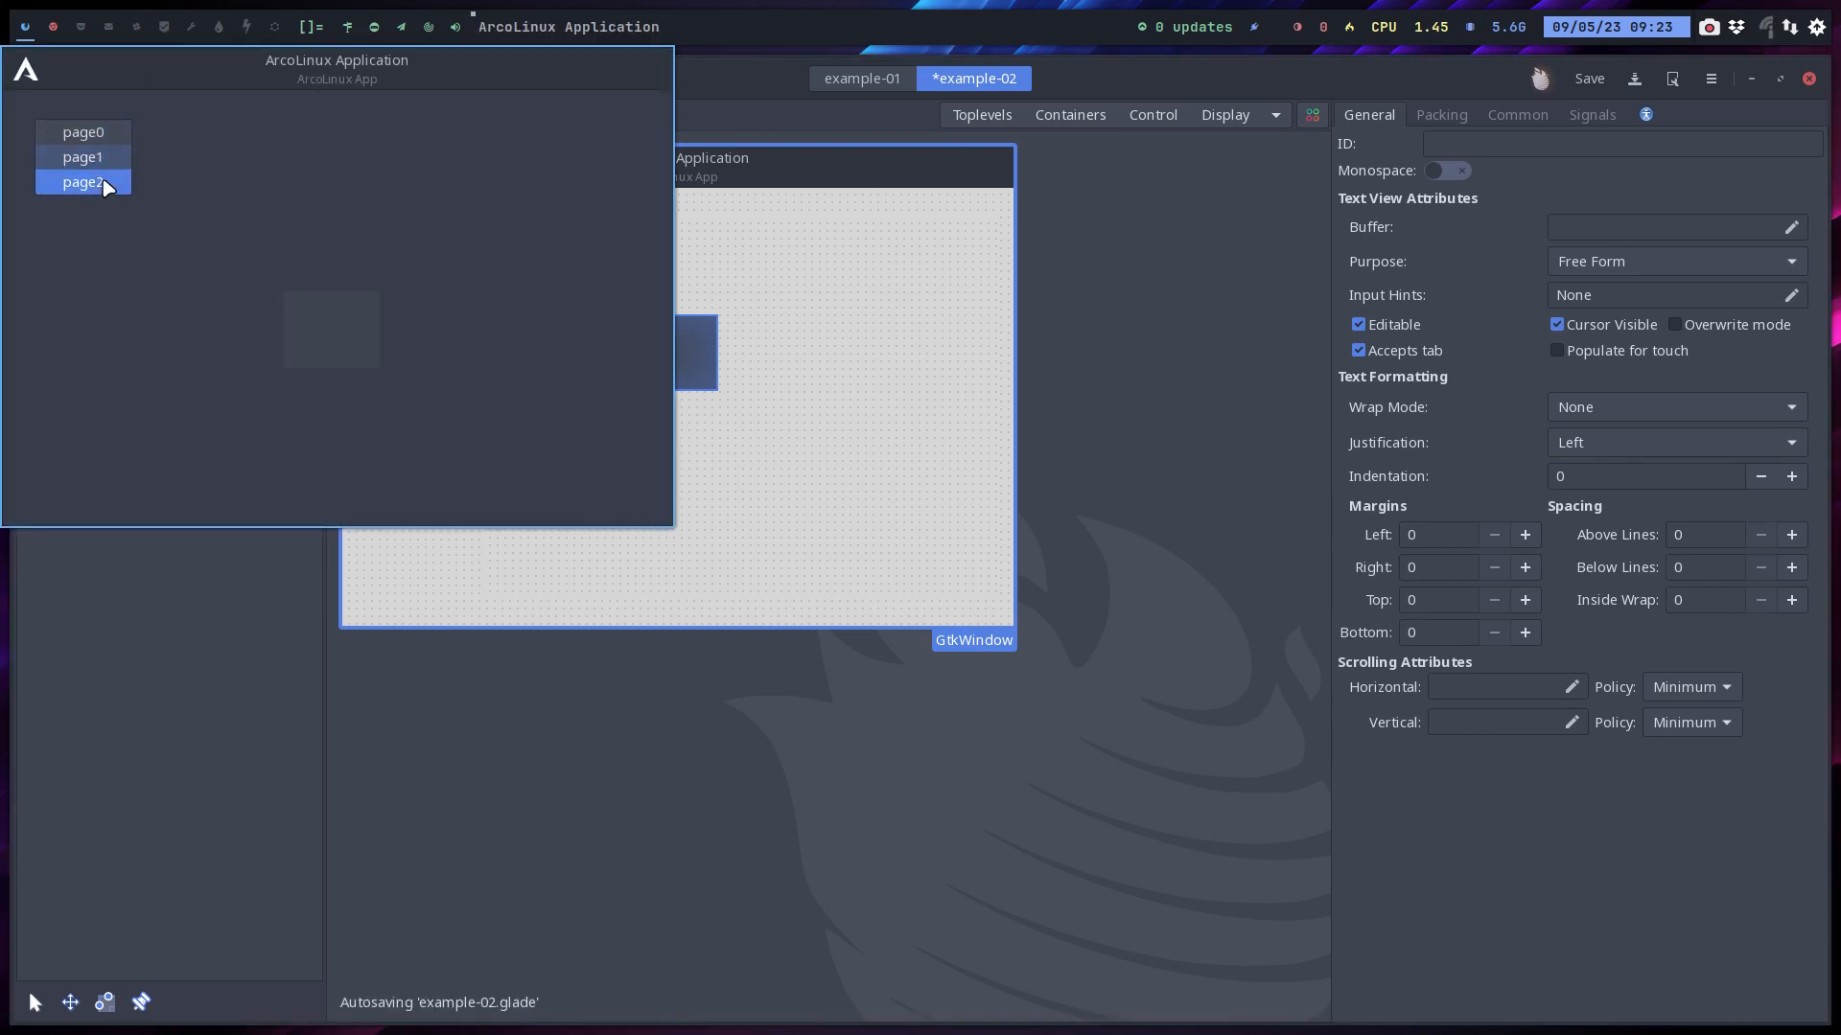
{"action": "left_click", "coordinate": [107, 160]}
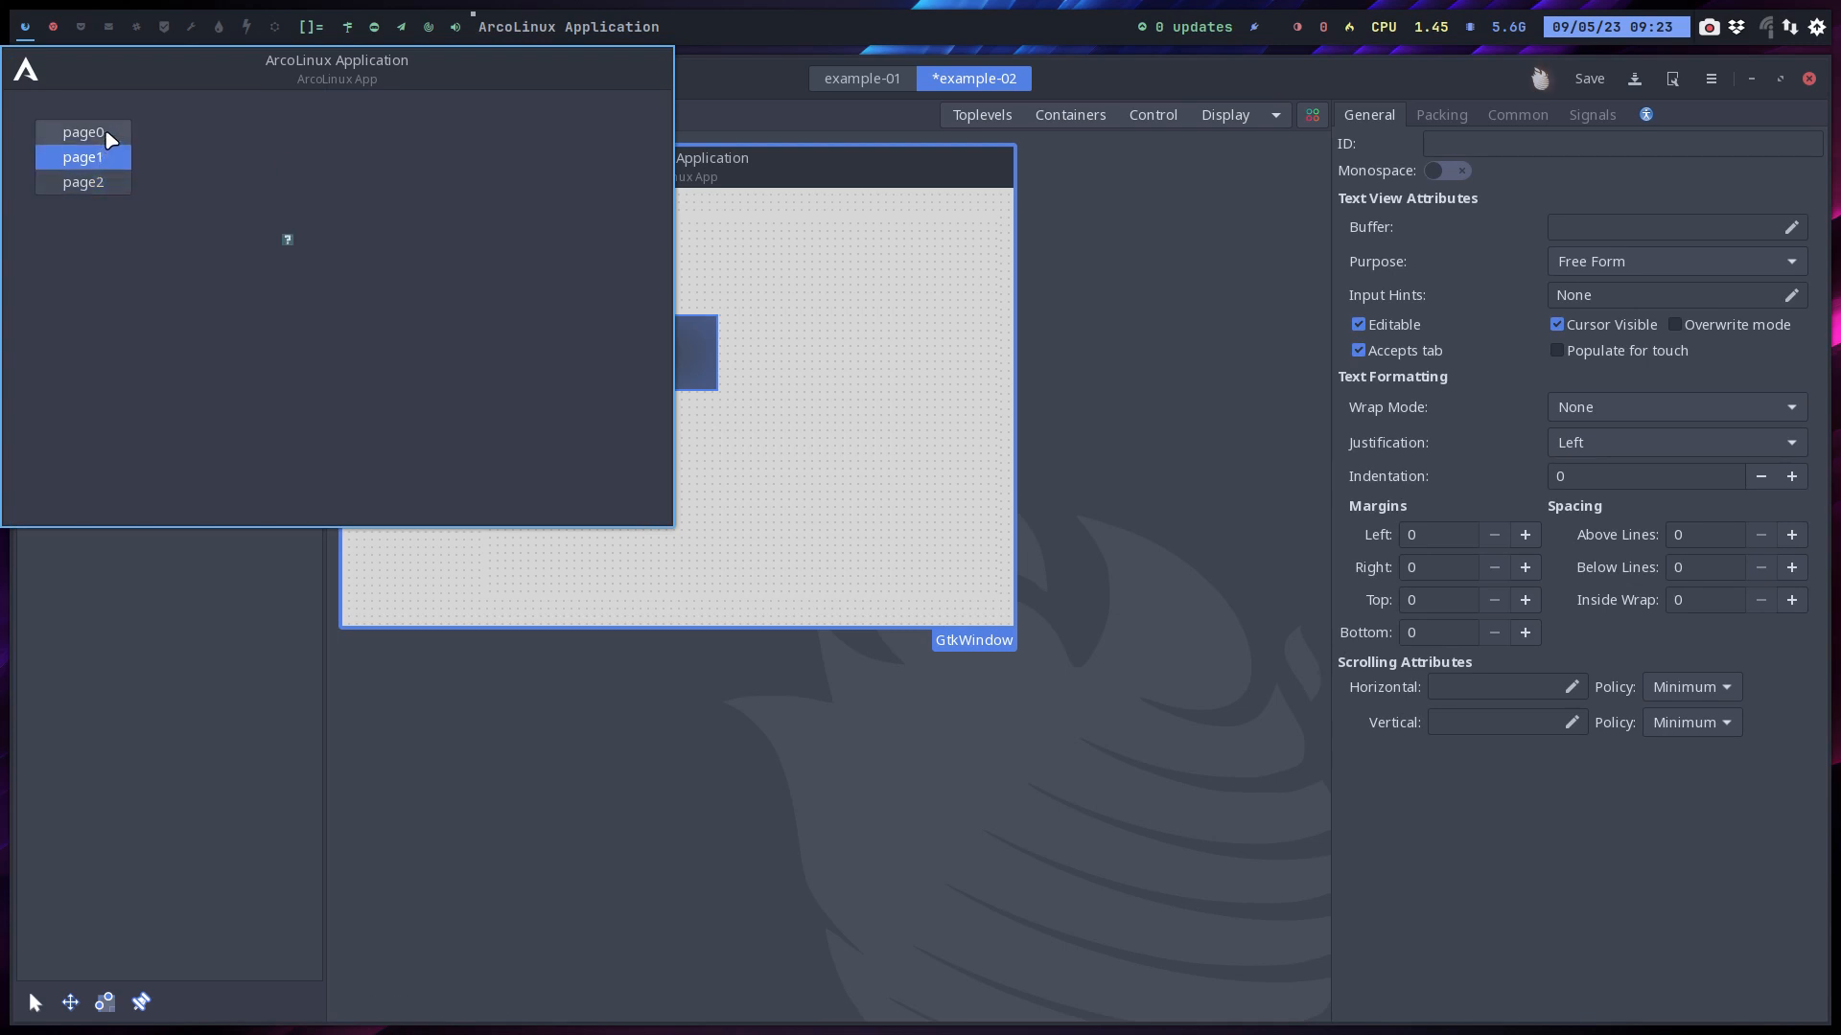
{"action": "left_click", "coordinate": [106, 135]}
{"action": "left_click", "coordinate": [106, 157]}
{"action": "left_click", "coordinate": [104, 183]}
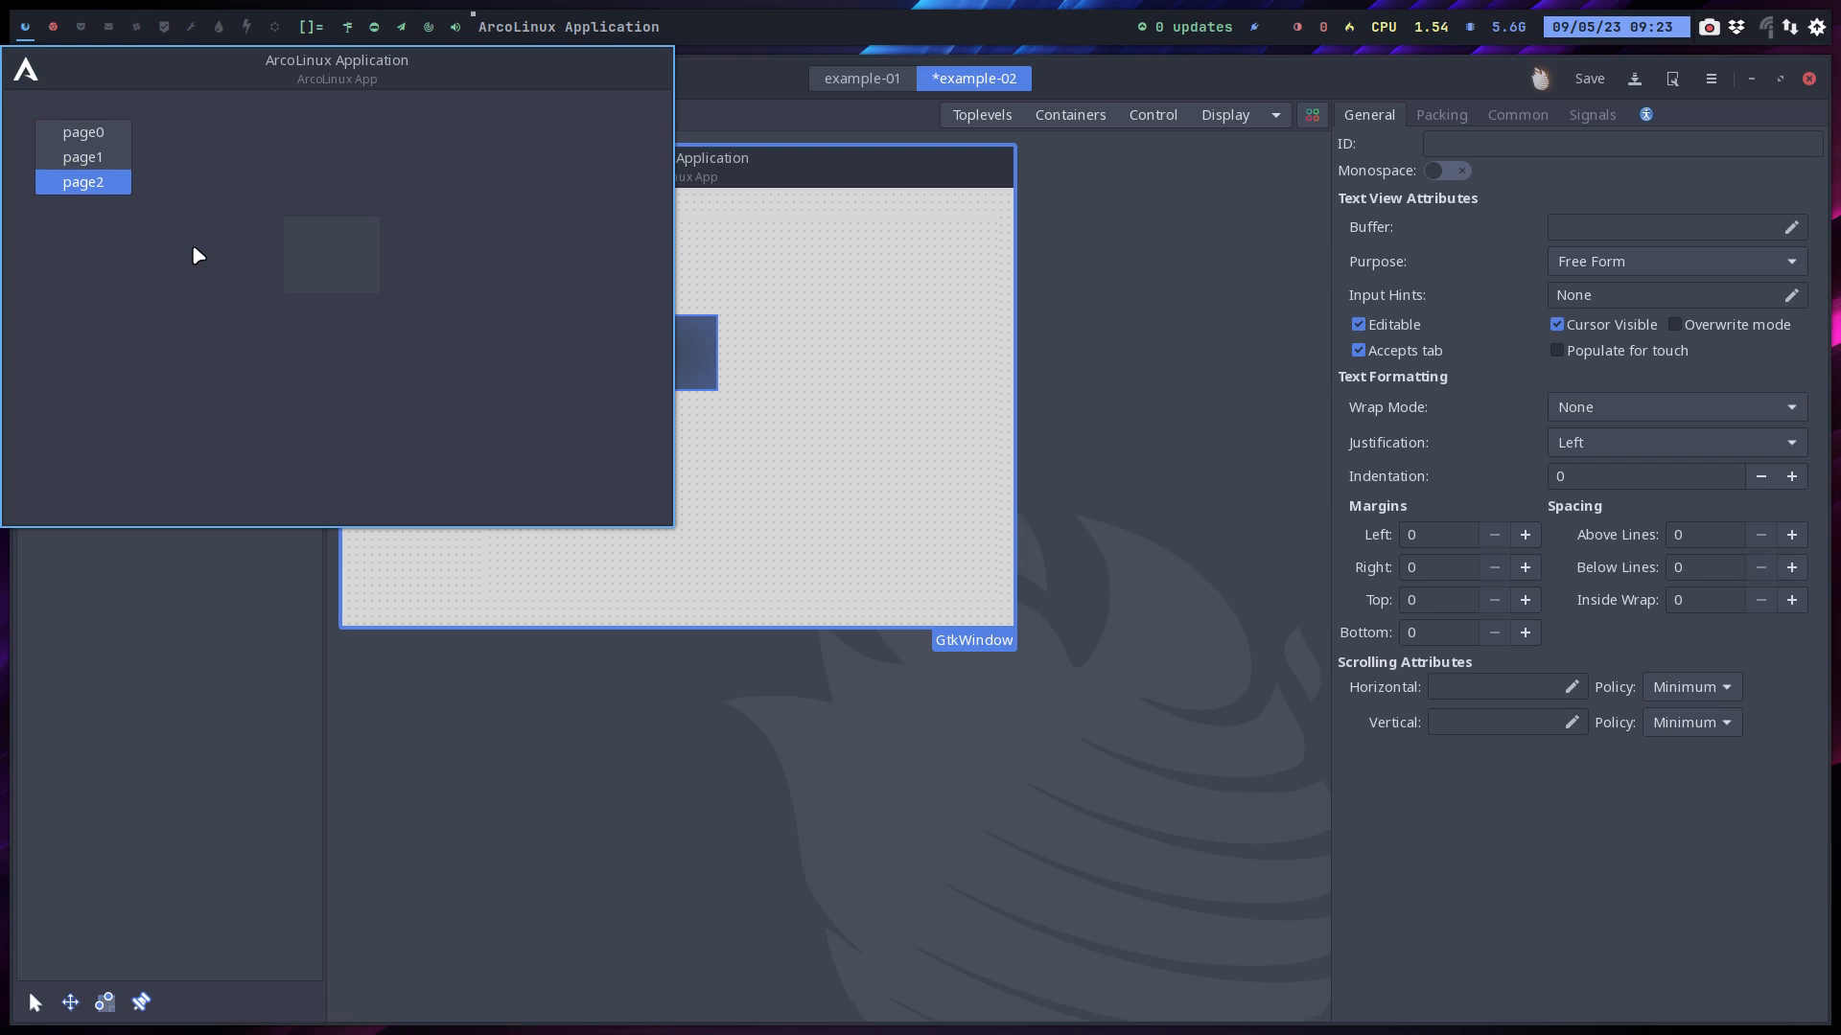
{"action": "key", "text": "super+q"}
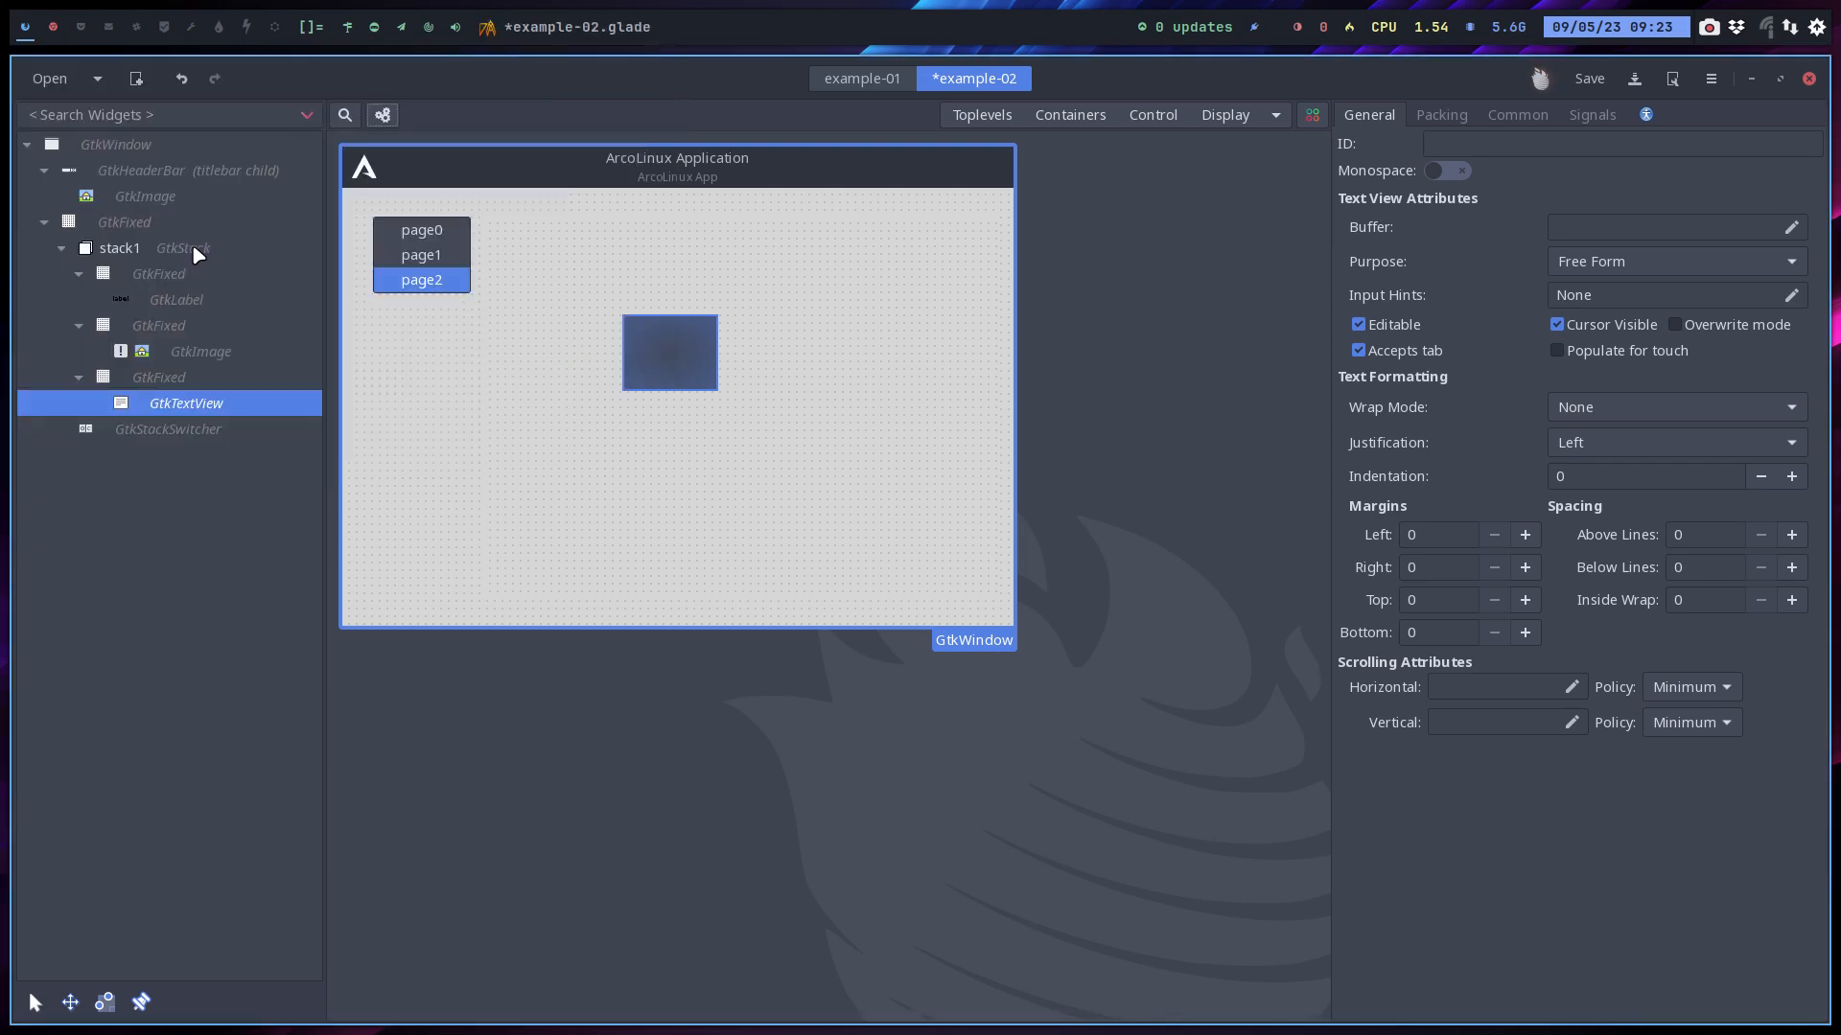
Move the GtkStackSwitcher to the top middle of the window and set its orientation to Horizontal
{"action": "left_click", "coordinate": [173, 252]}
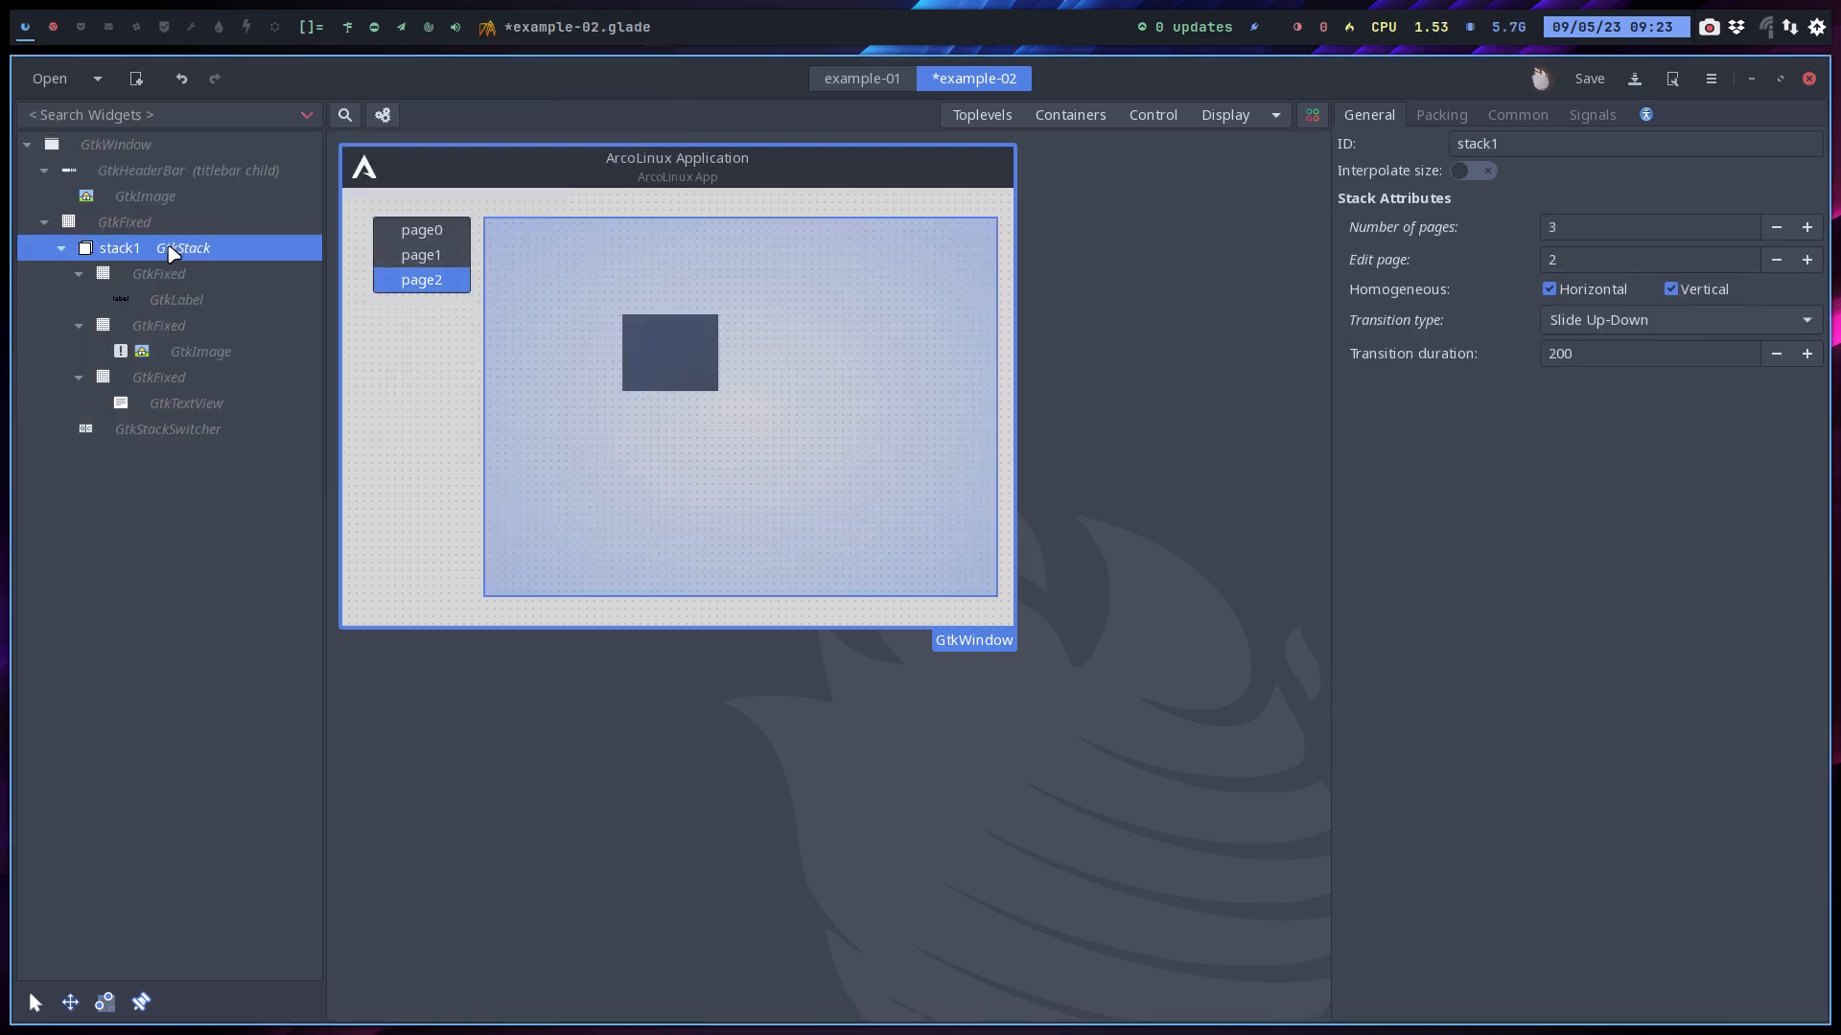
{"action": "left_click", "coordinate": [158, 222]}
{"action": "left_click", "coordinate": [151, 421]}
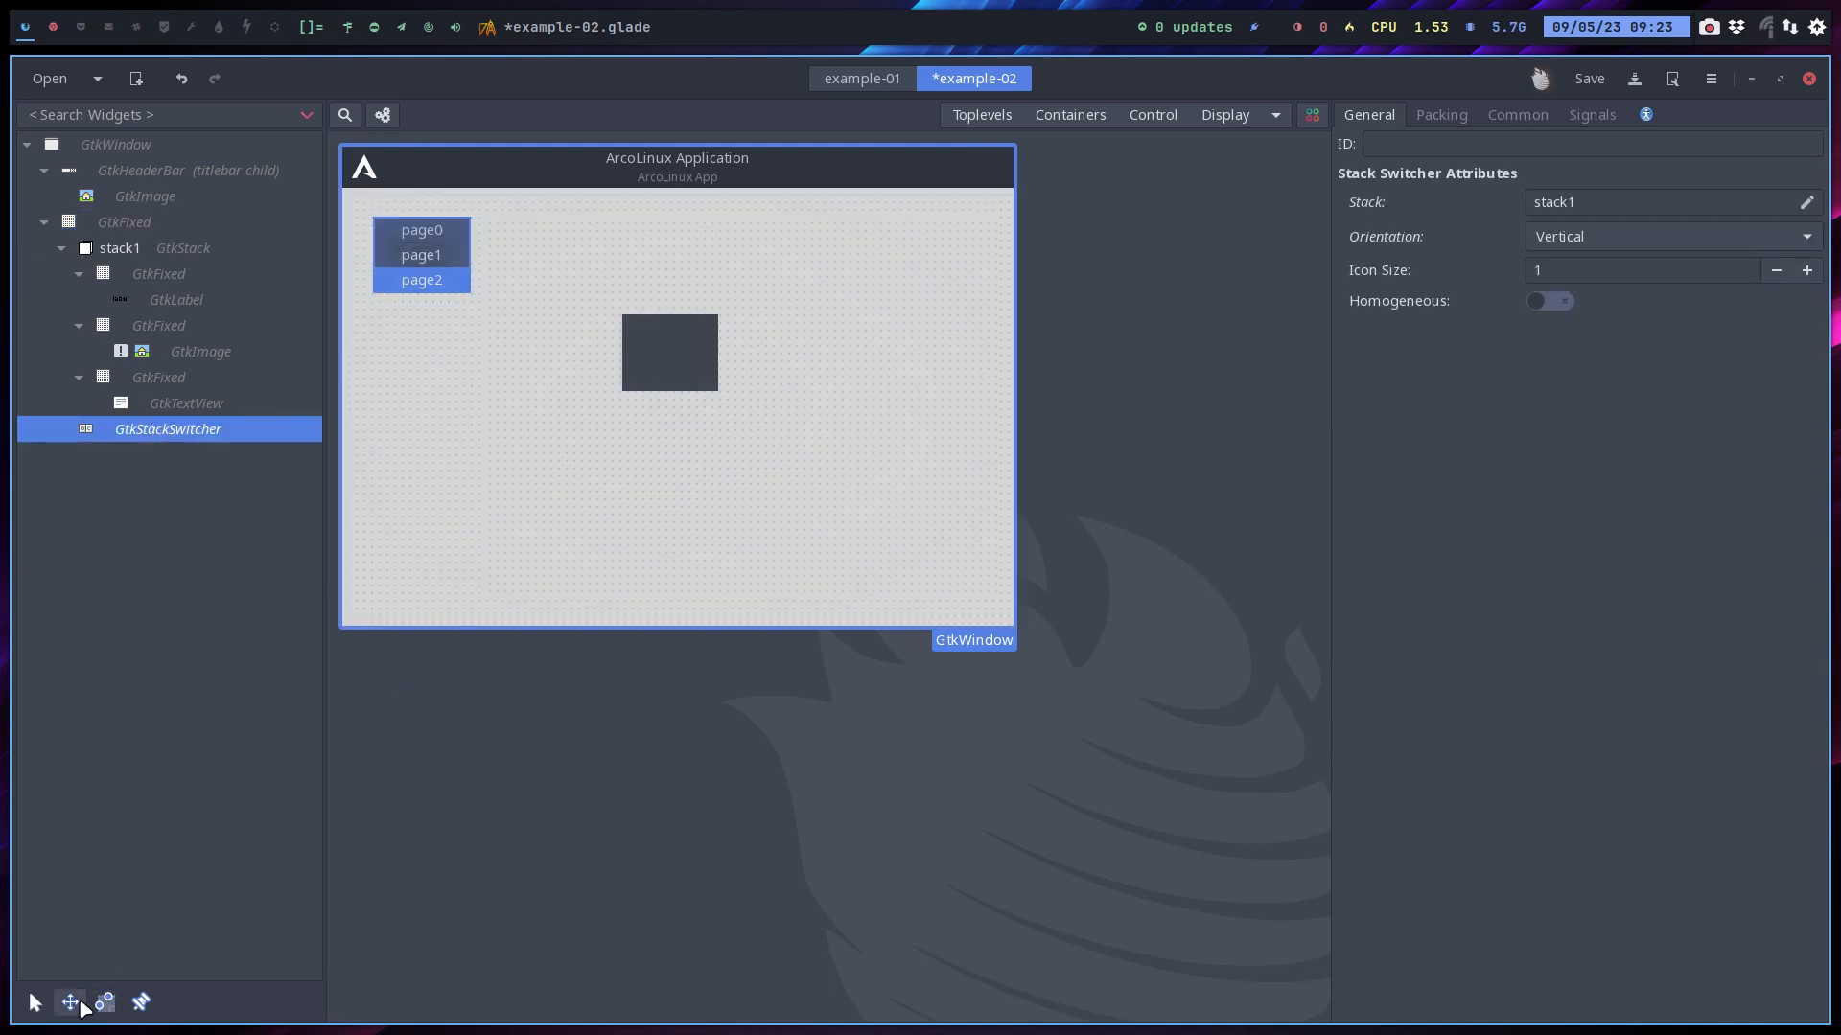
{"action": "mouse_move", "coordinate": [443, 239]}
{"action": "left_mouse_down"}
{"action": "mouse_move", "coordinate": [394, 233]}
{"action": "mouse_move", "coordinate": [421, 247]}
{"action": "left_mouse_up"}
{"action": "left_click", "coordinate": [71, 1003]}
{"action": "left_click_drag", "start_coordinate": [414, 255], "coordinate": [673, 230]}
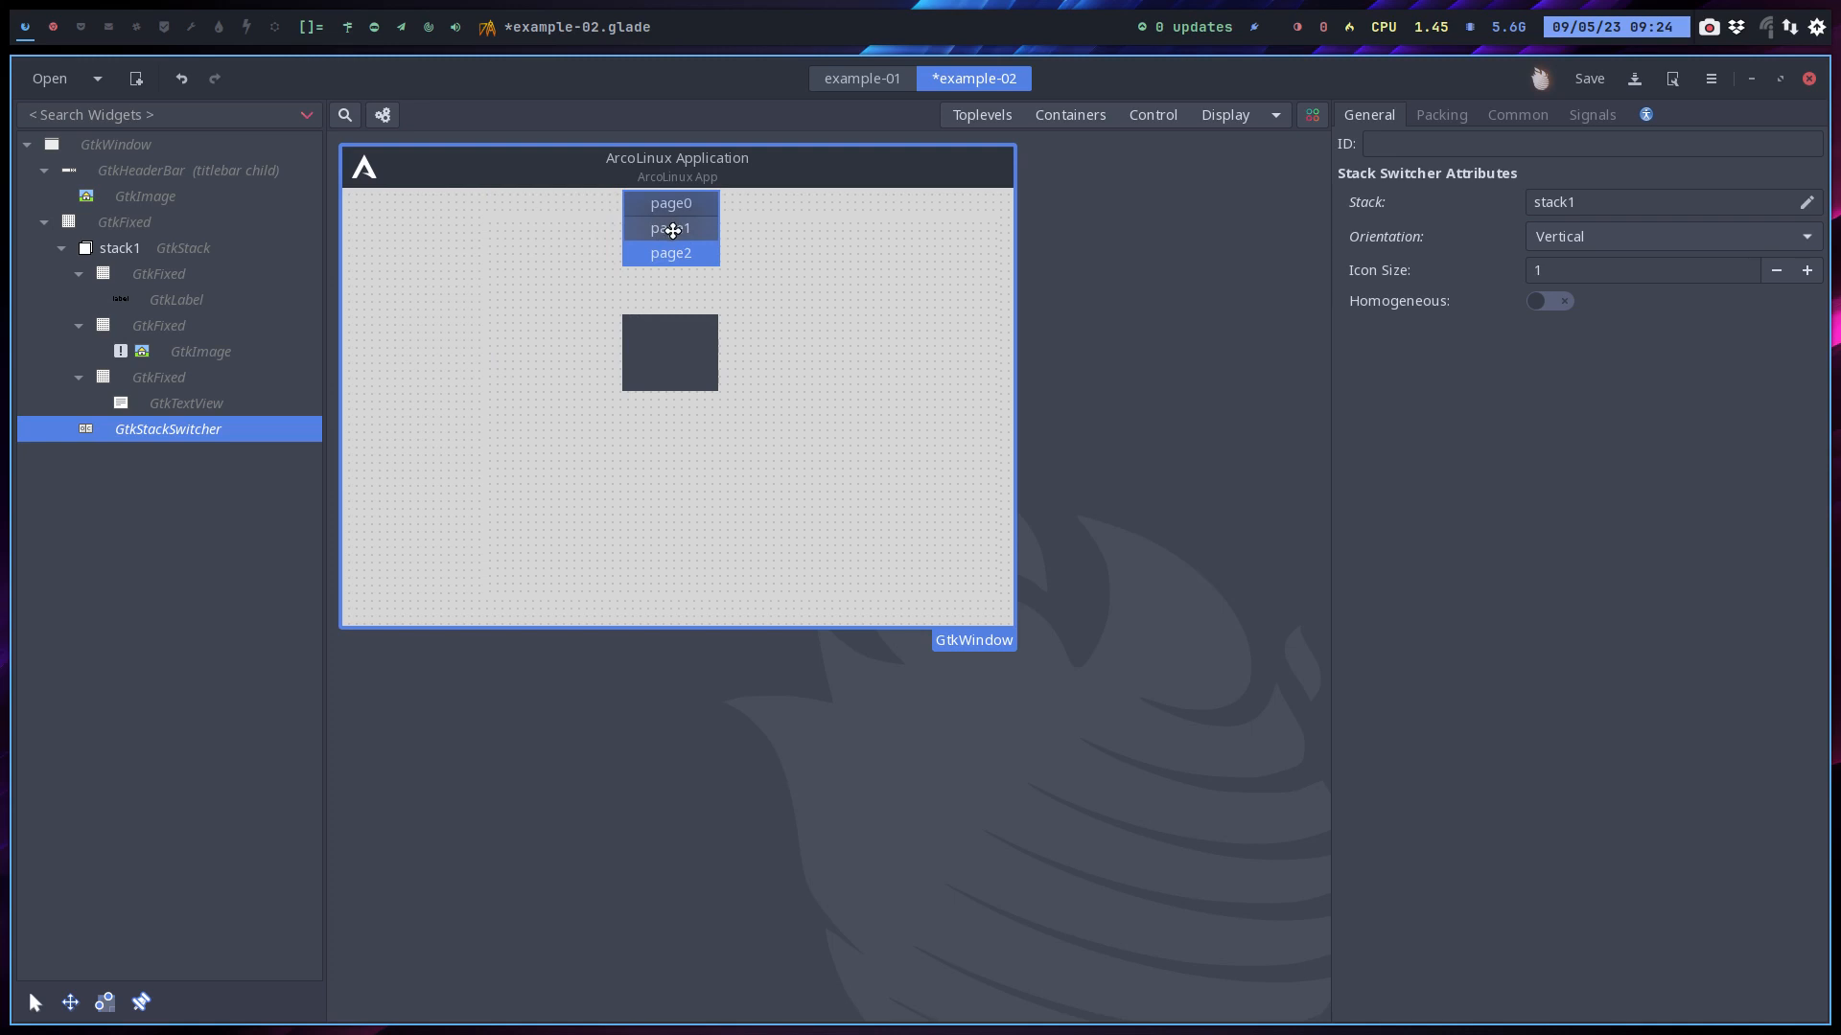
{"action": "left_click", "coordinate": [1566, 241]}
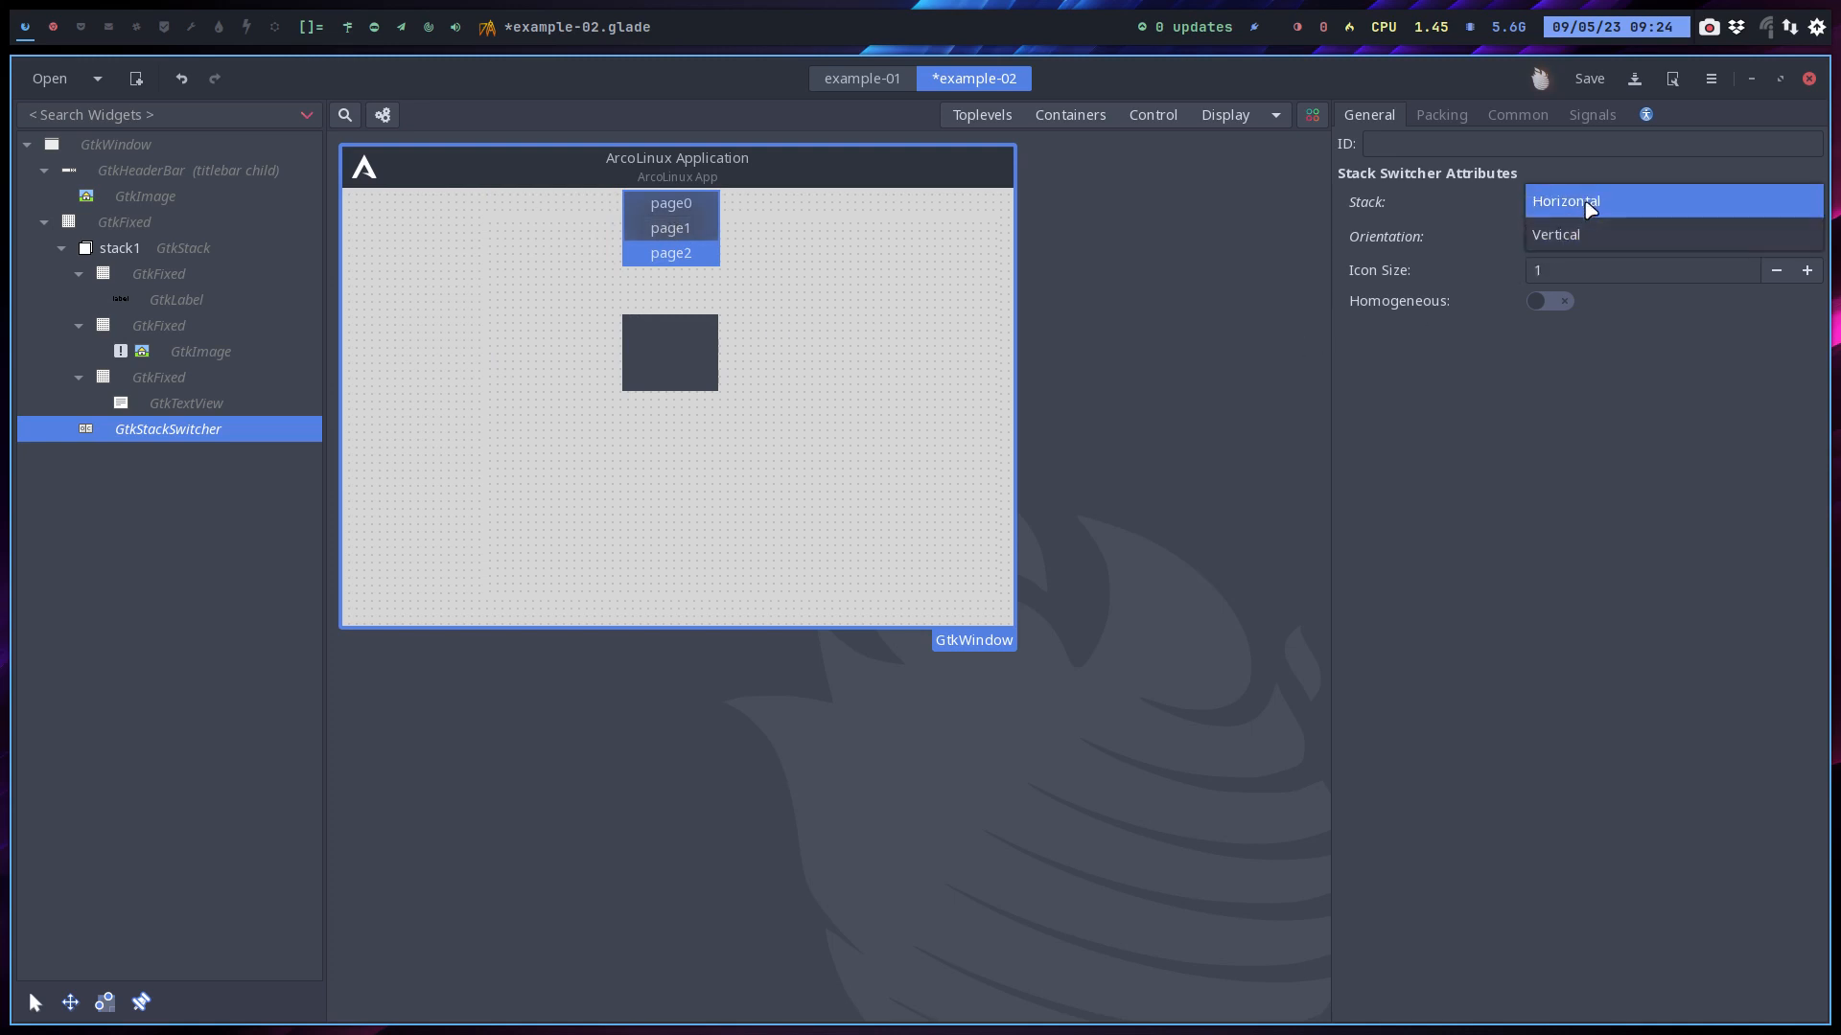
{"action": "left_click", "coordinate": [1586, 202]}
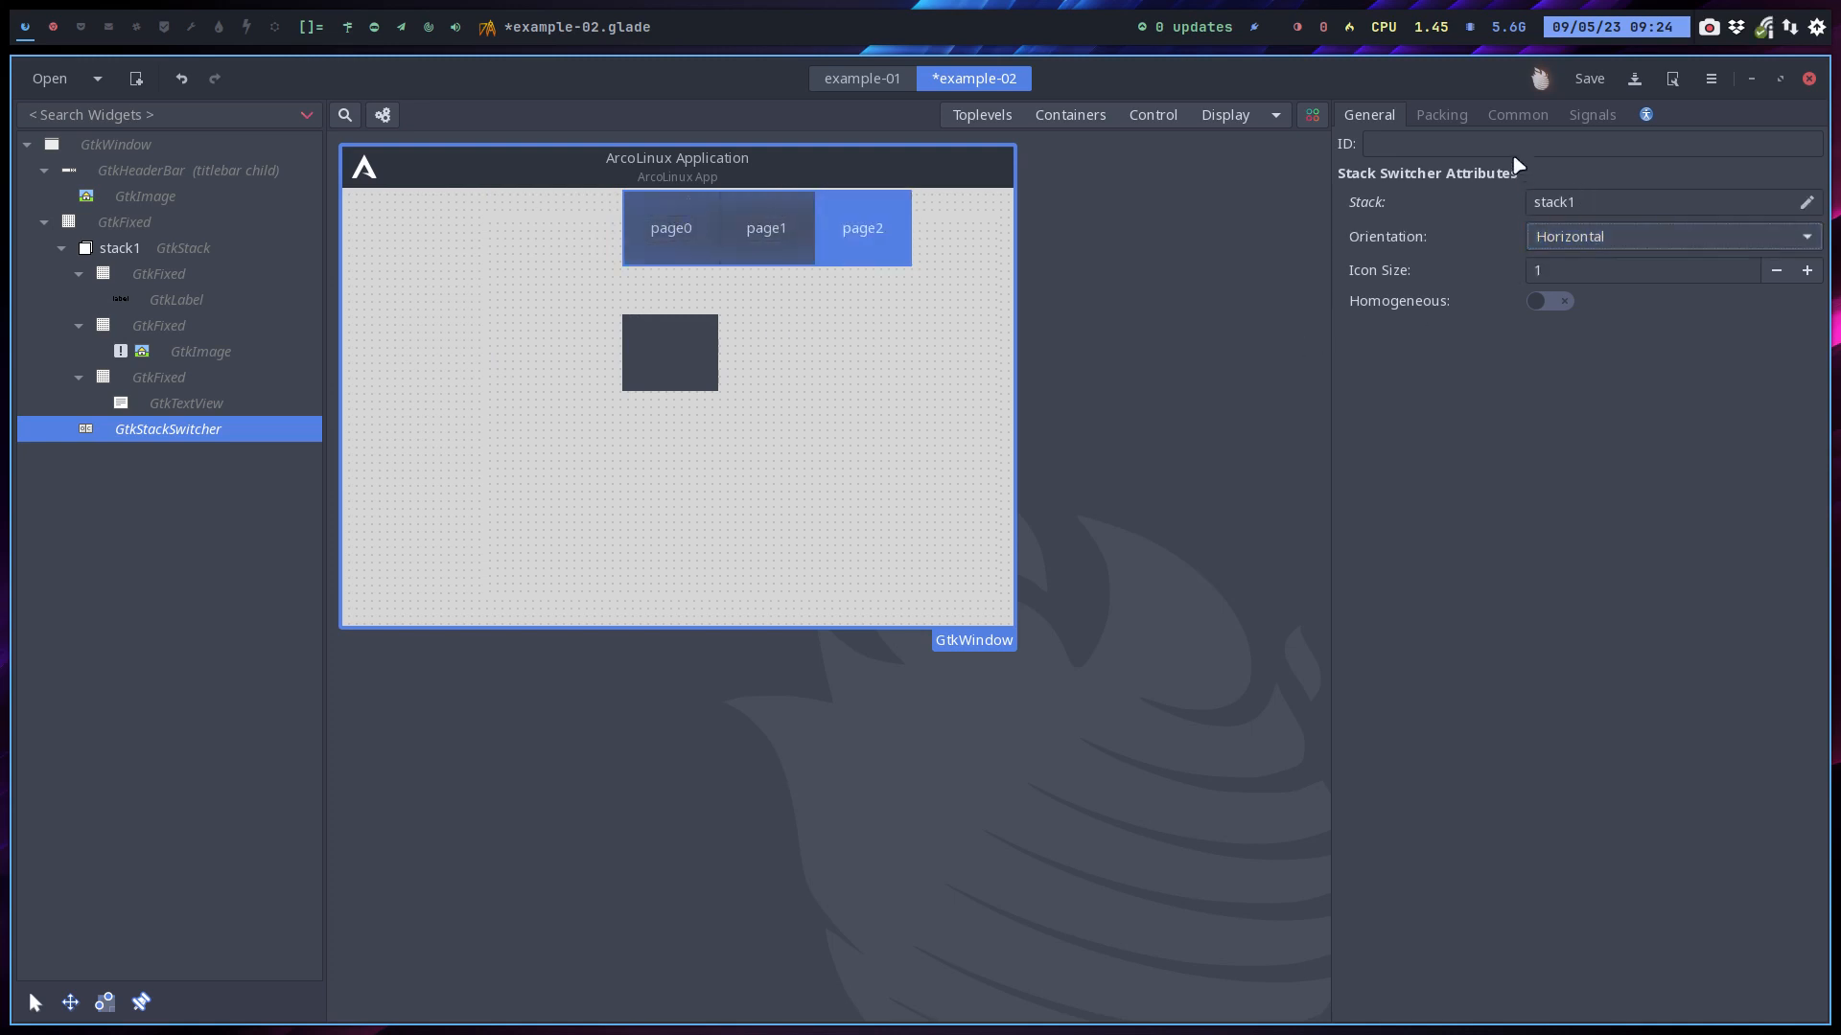
Disable the stack switcher's height request and centre the switcher just below the header bar
{"action": "left_click", "coordinate": [1441, 114]}
{"action": "left_click", "coordinate": [1501, 114]}
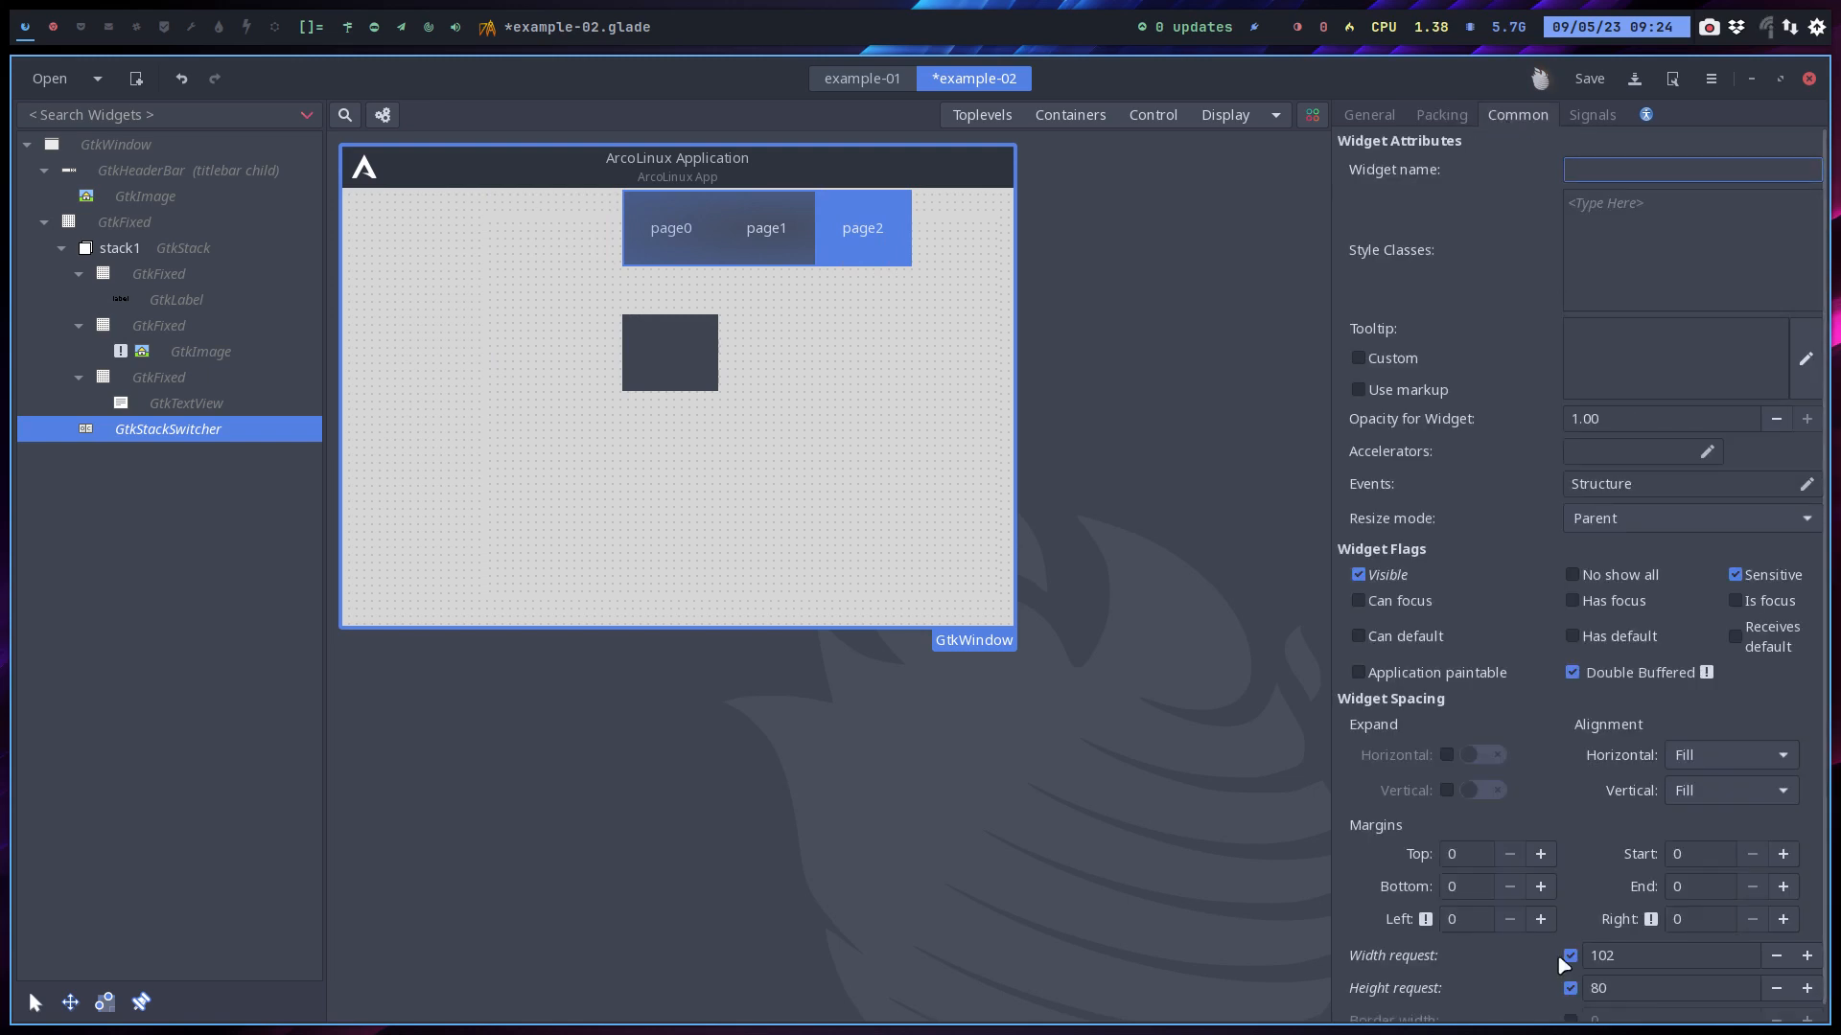
{"action": "left_click", "coordinate": [1569, 988]}
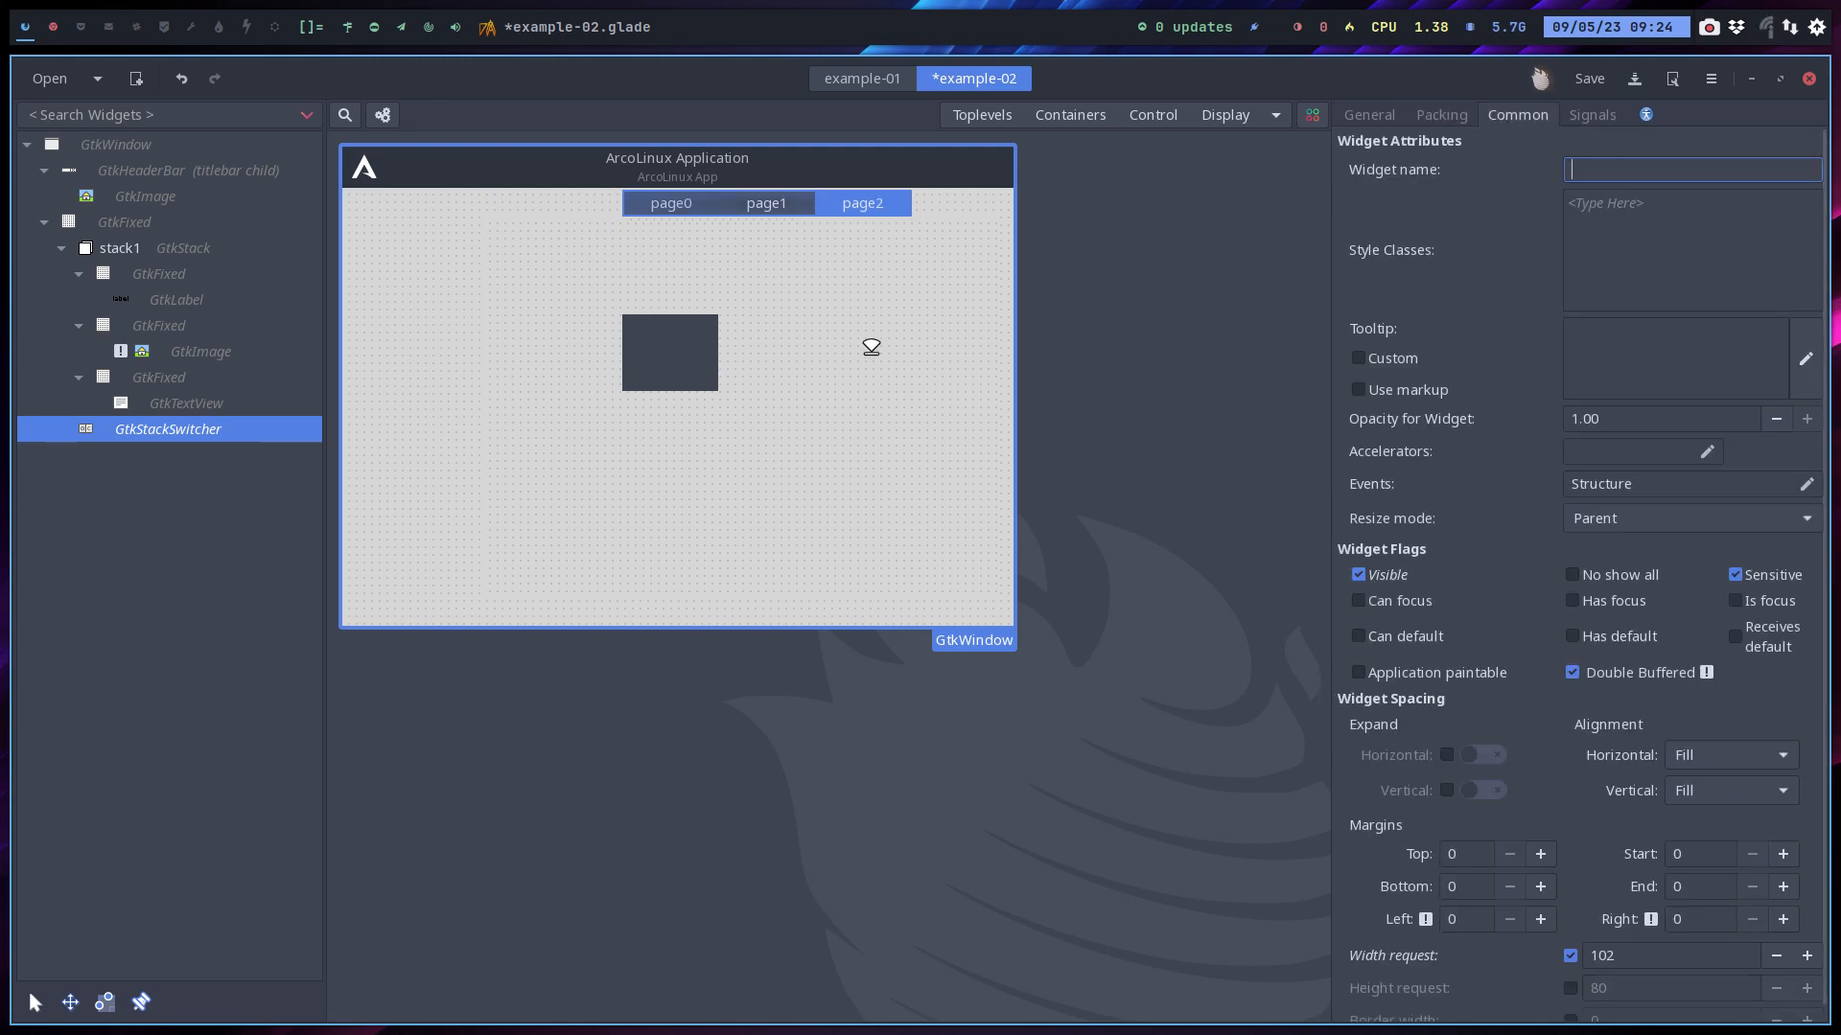
{"action": "left_click_drag", "start_coordinate": [777, 206], "coordinate": [695, 207]}
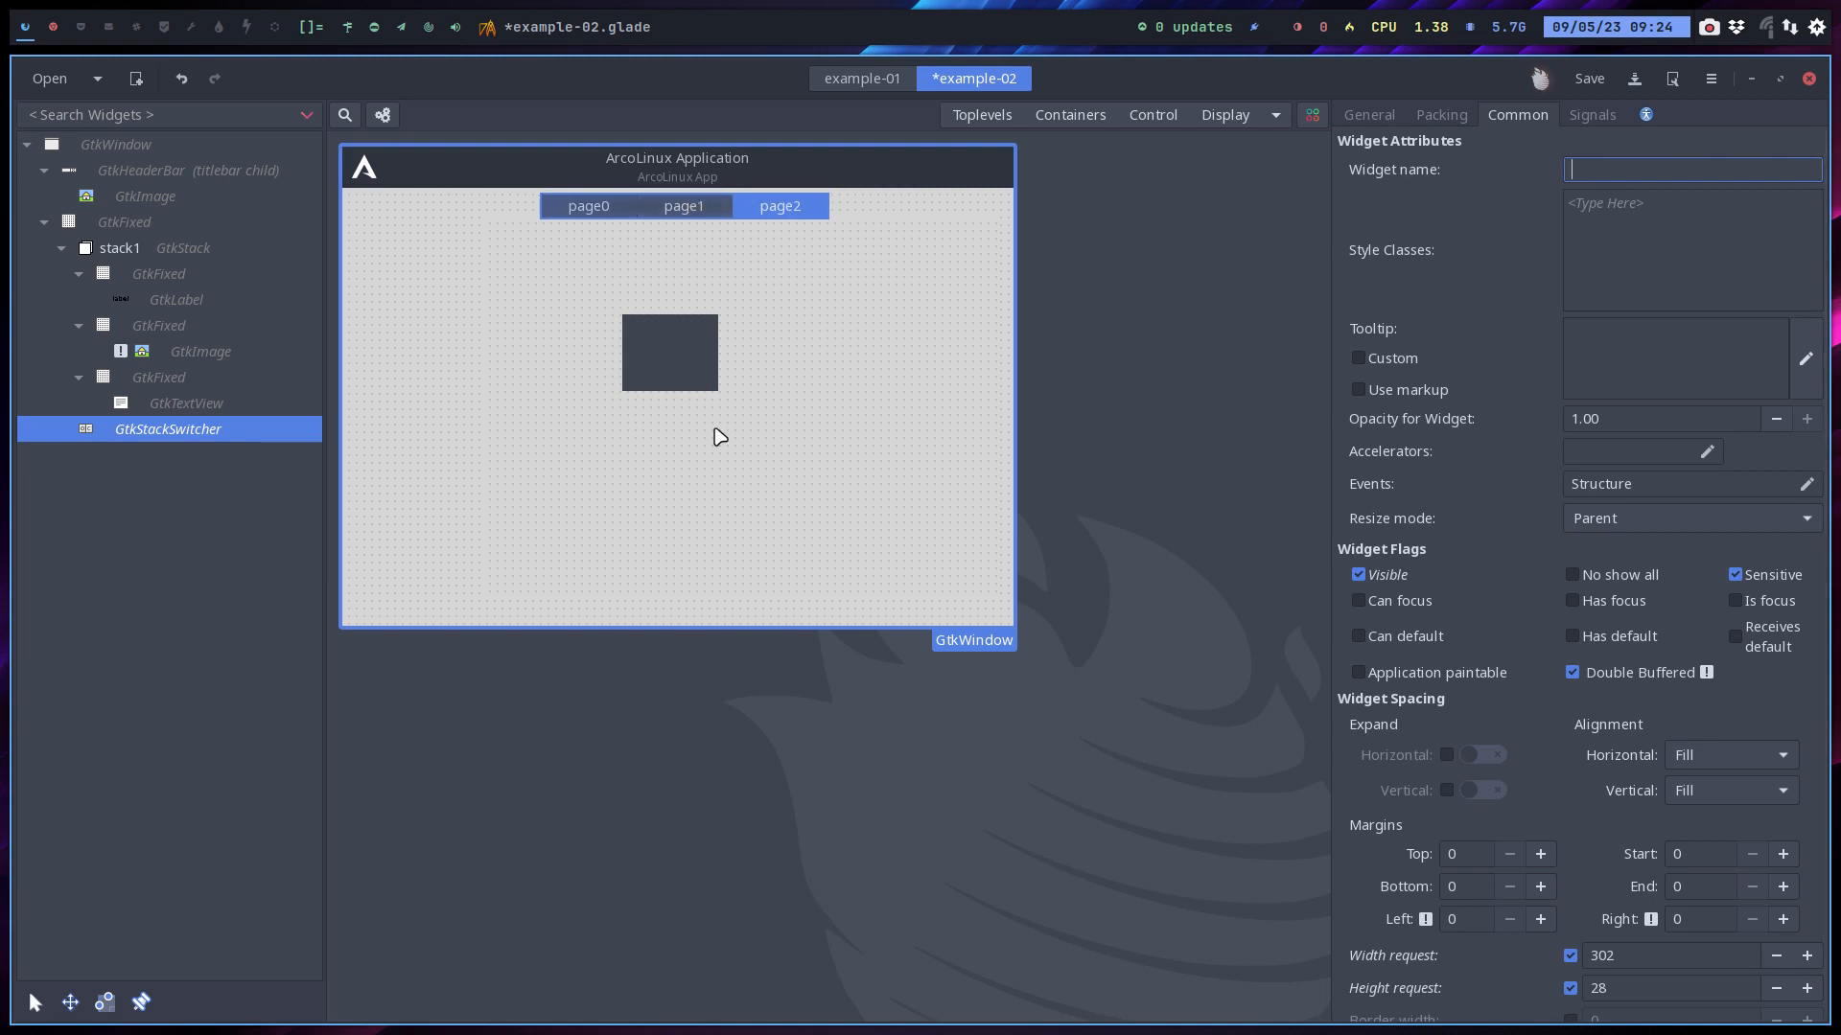
Save the example-02 project and test the horizontal switcher's three pages in a window preview
{"action": "key", "text": "ctrl+s"}
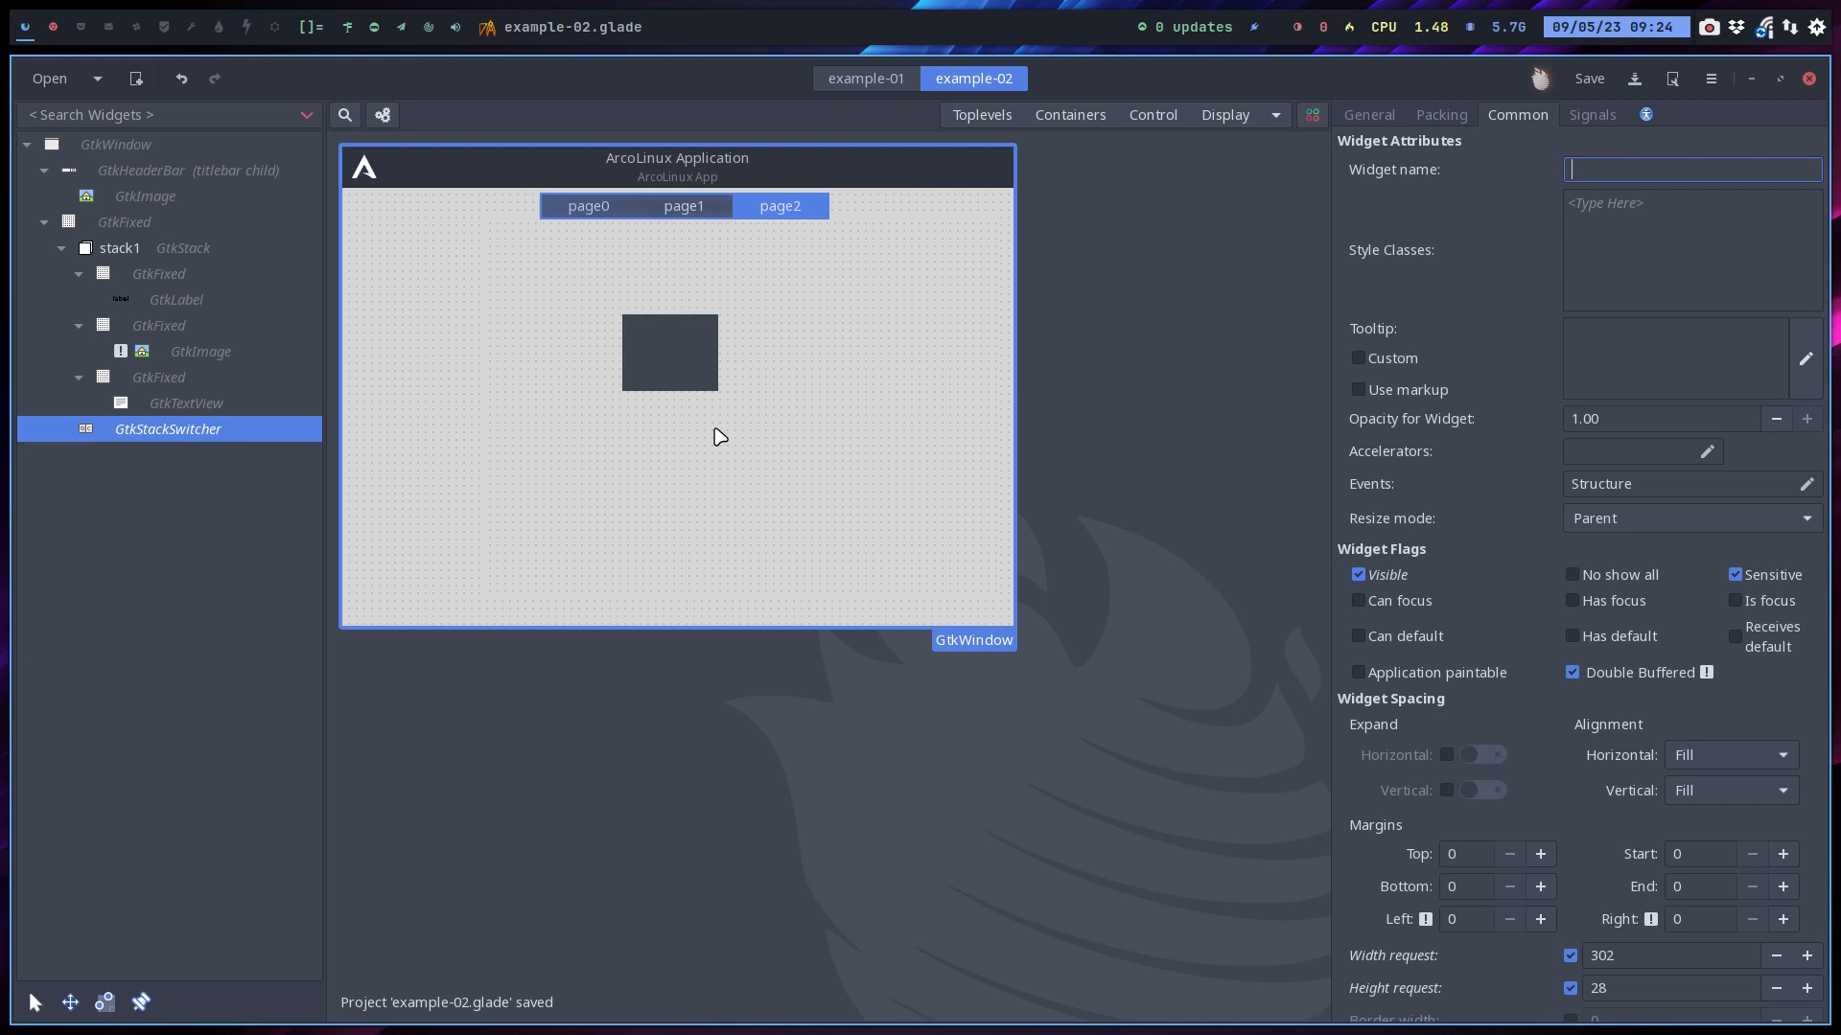
{"action": "left_click", "coordinate": [382, 116]}
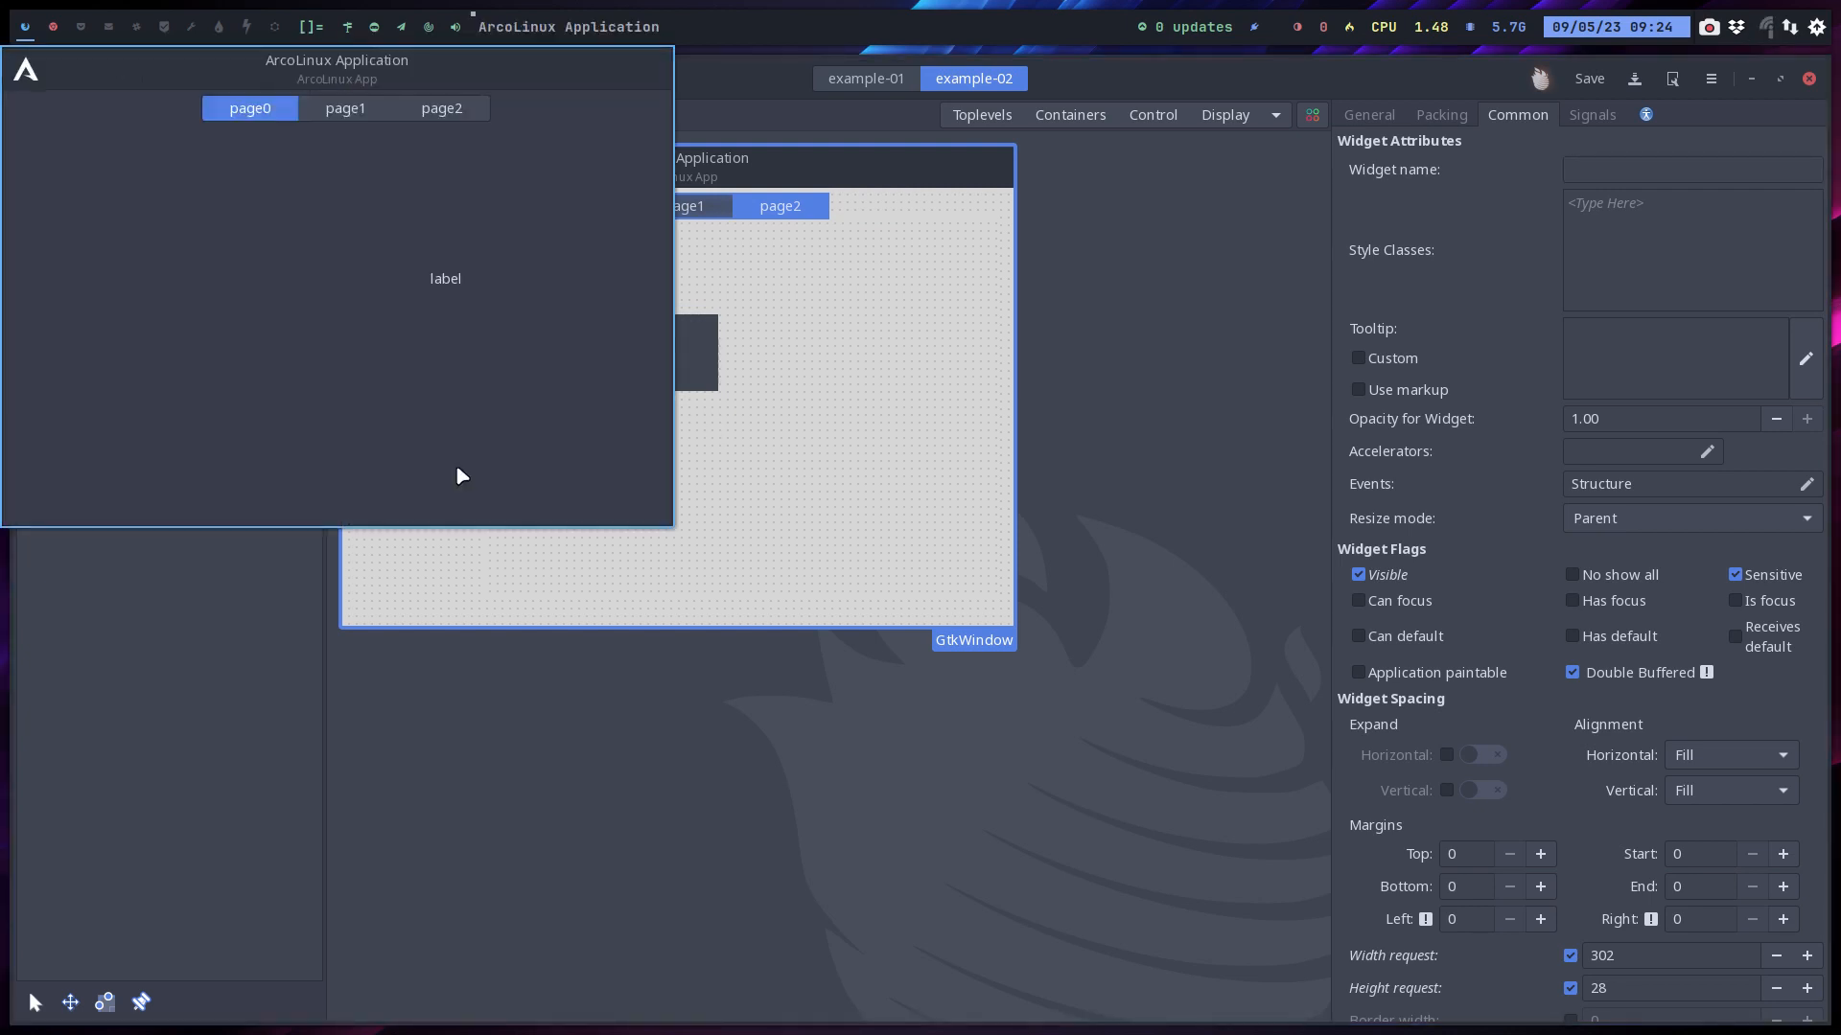
{"action": "left_click", "coordinate": [363, 116]}
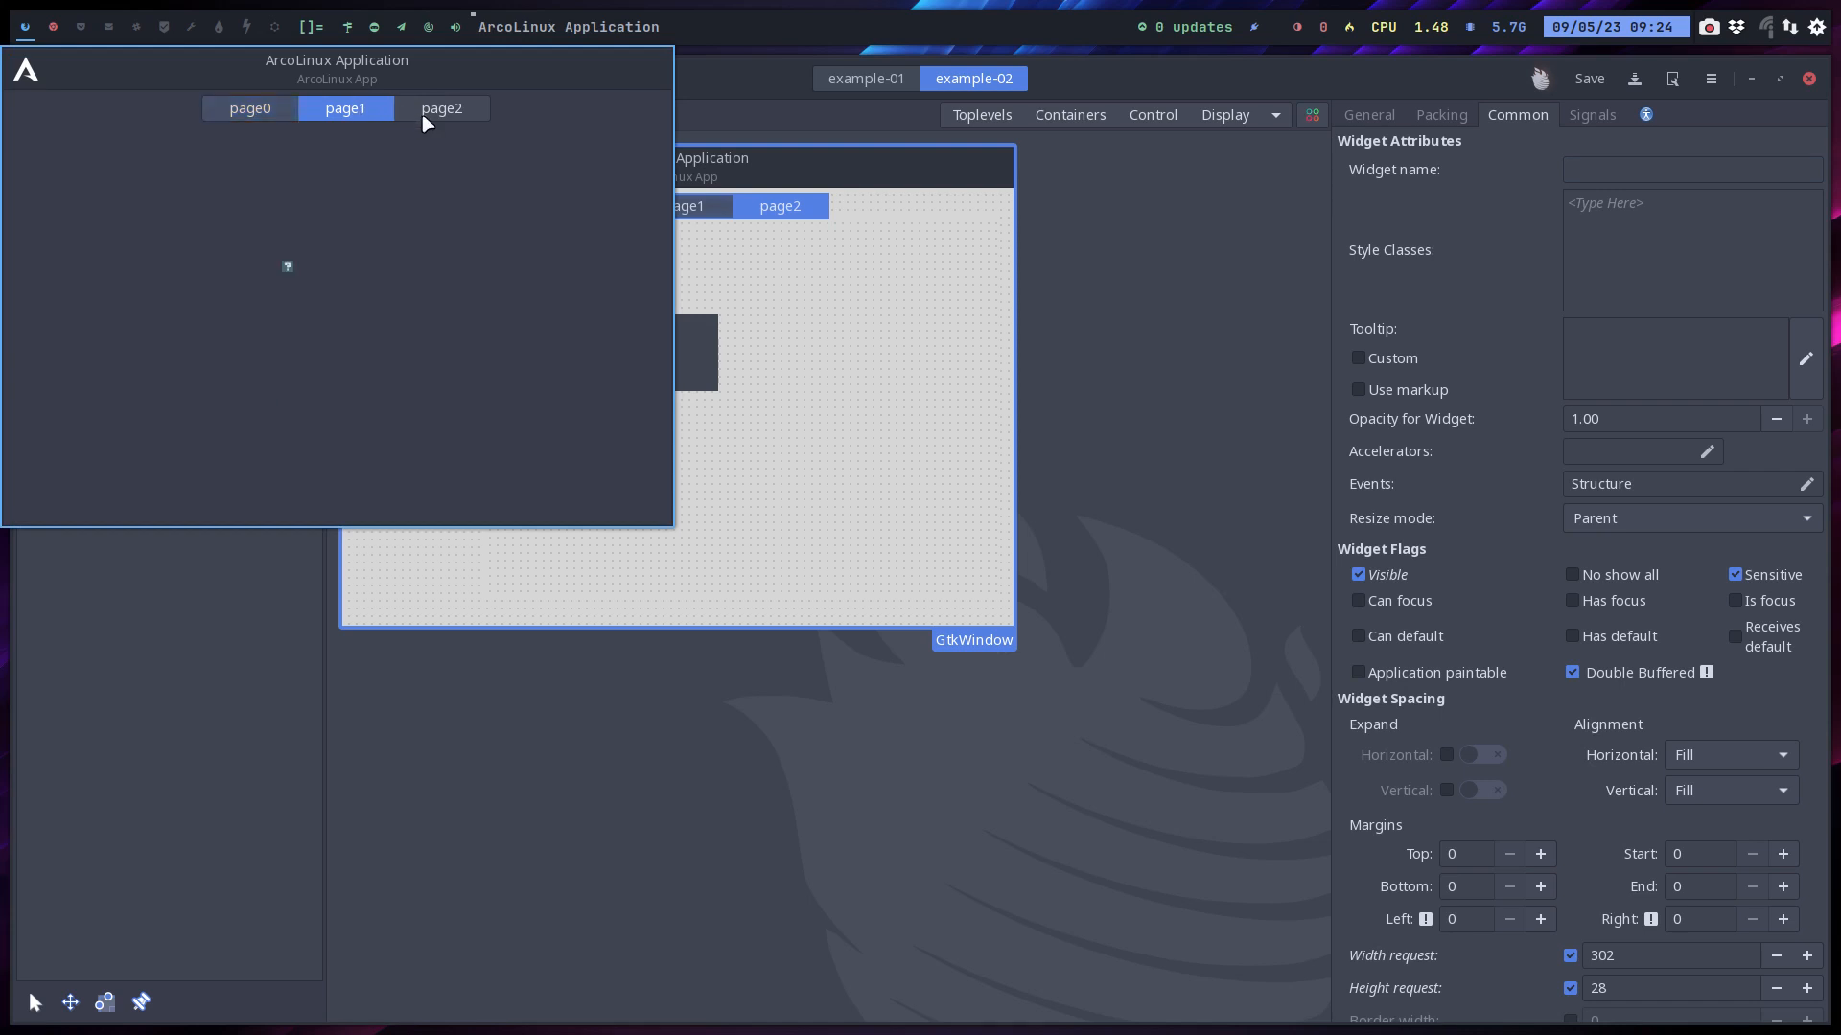
{"action": "left_click", "coordinate": [443, 113]}
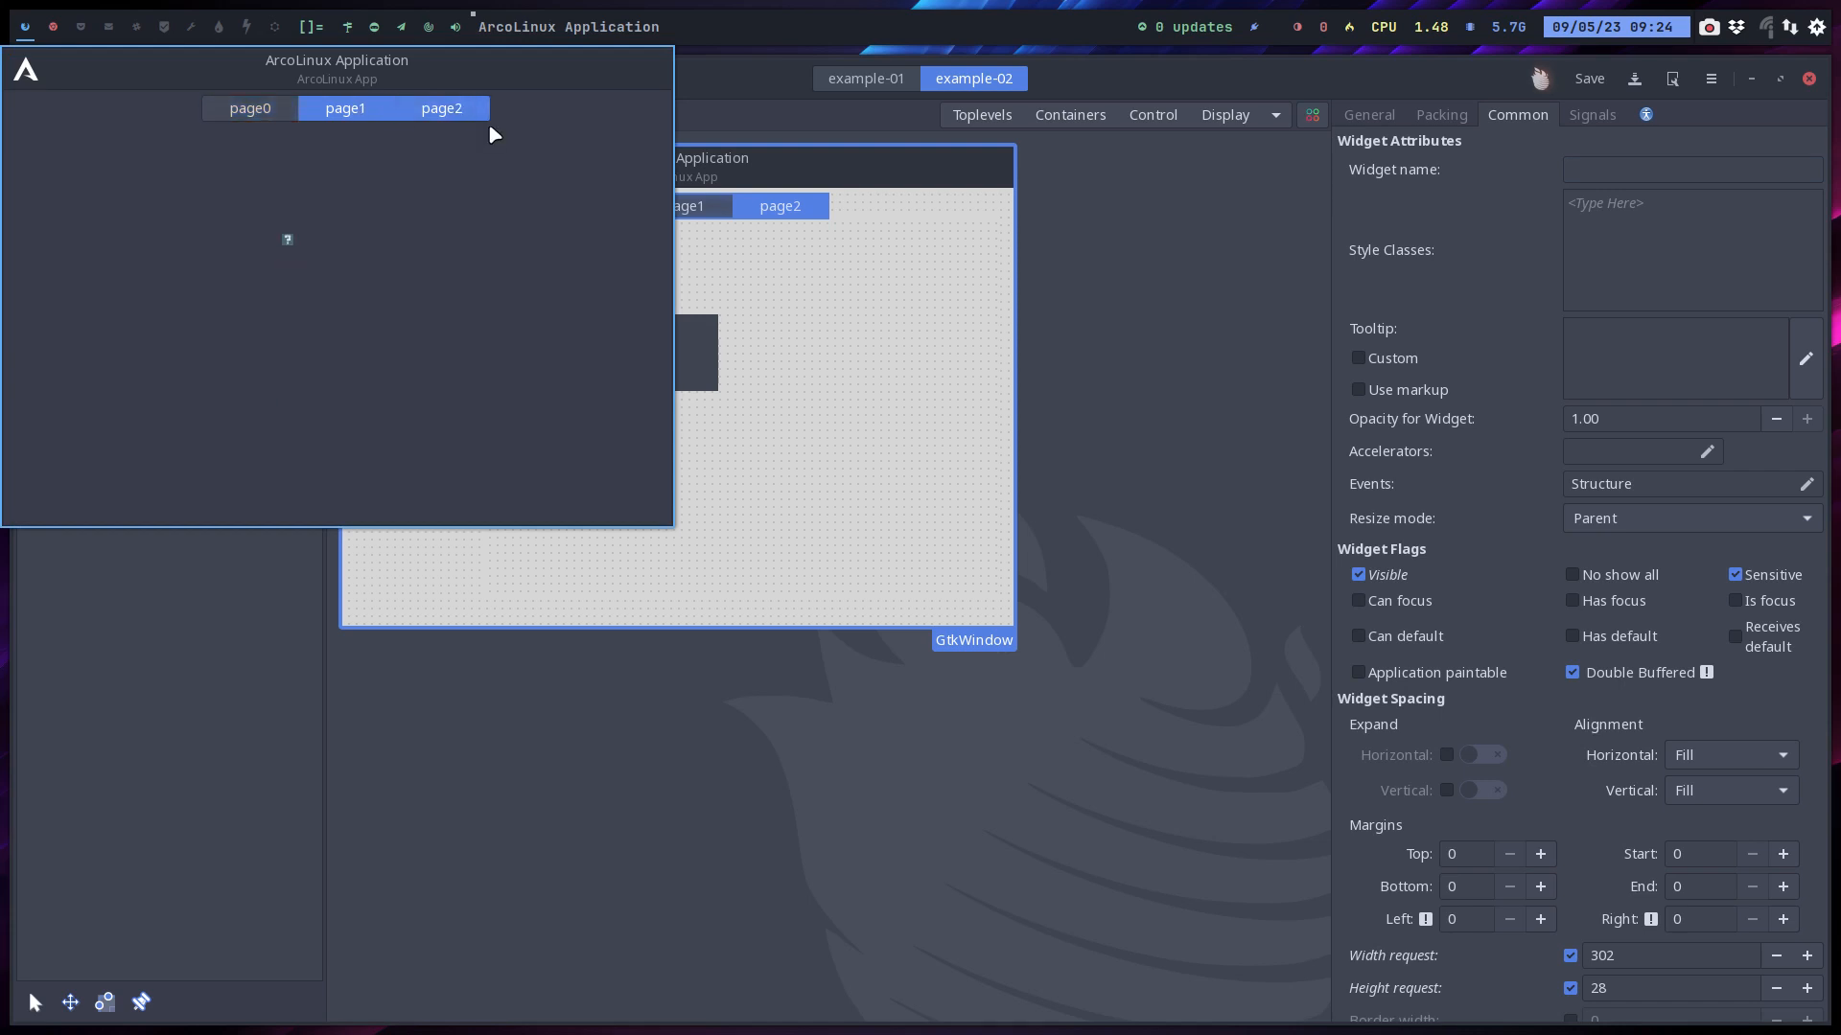
{"action": "left_click", "coordinate": [349, 111]}
{"action": "left_click", "coordinate": [277, 111]}
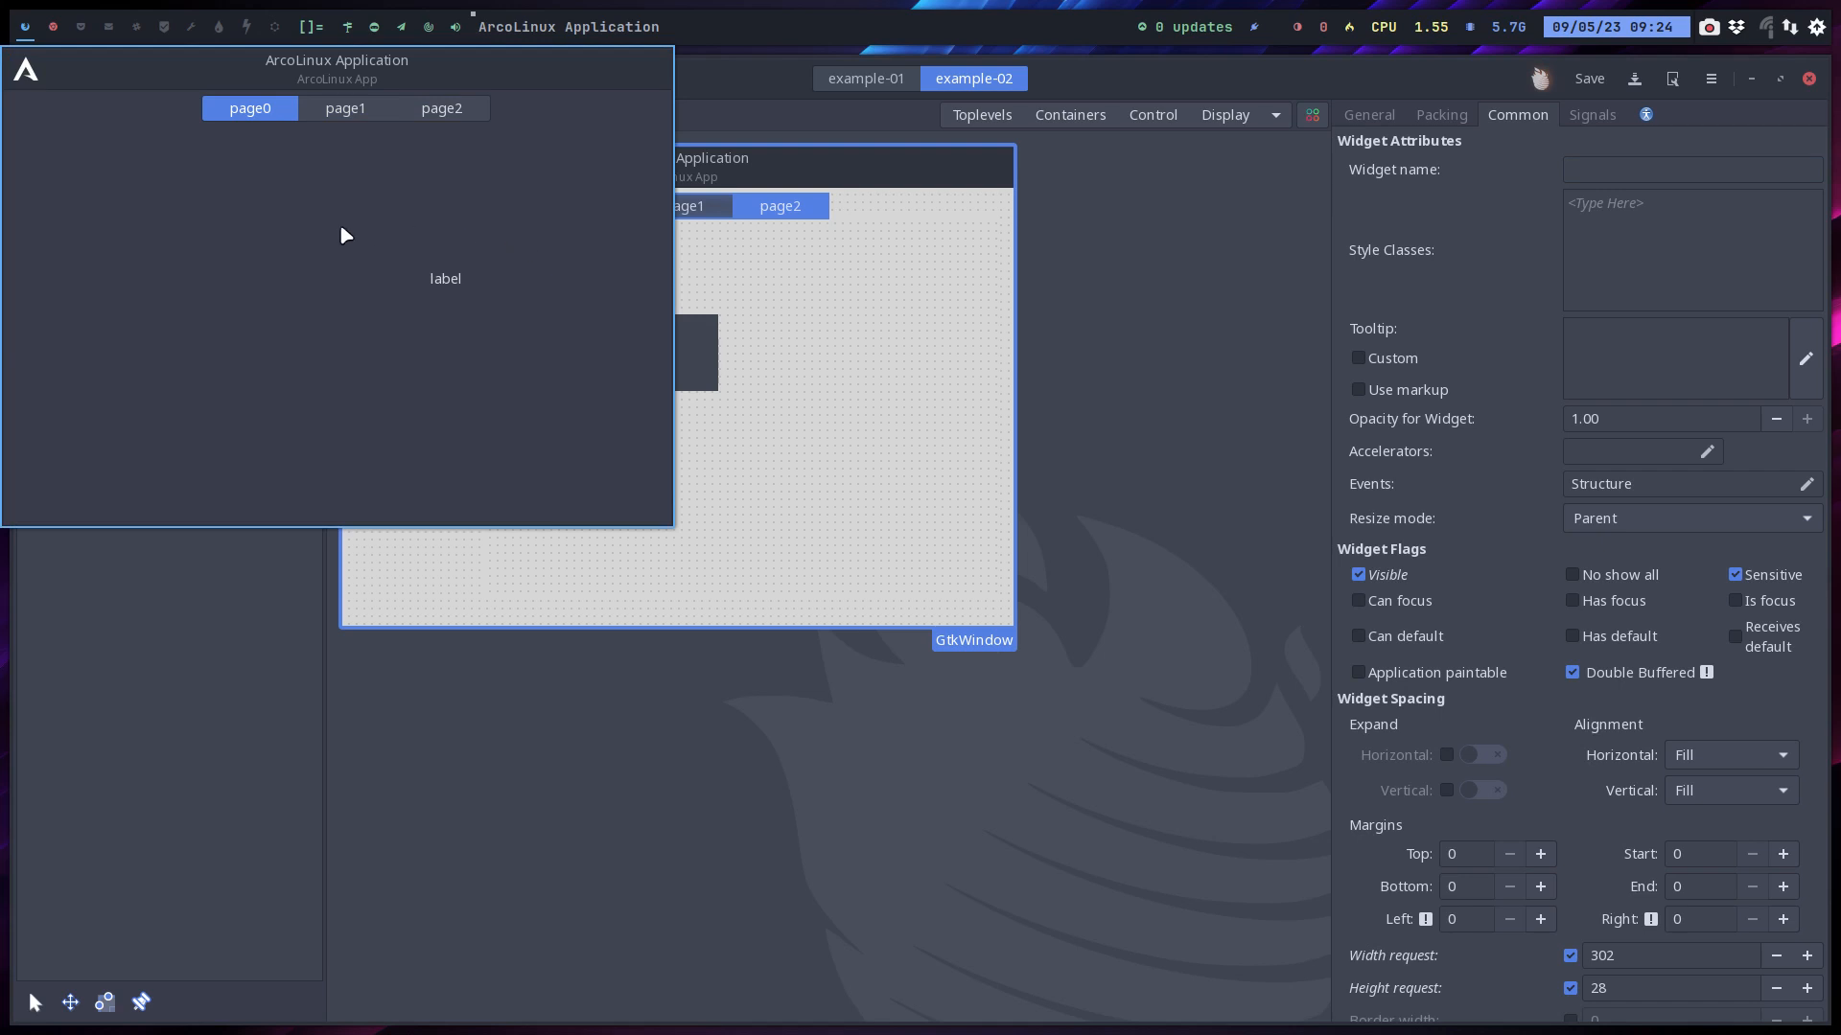
{"action": "key", "text": "super+q"}
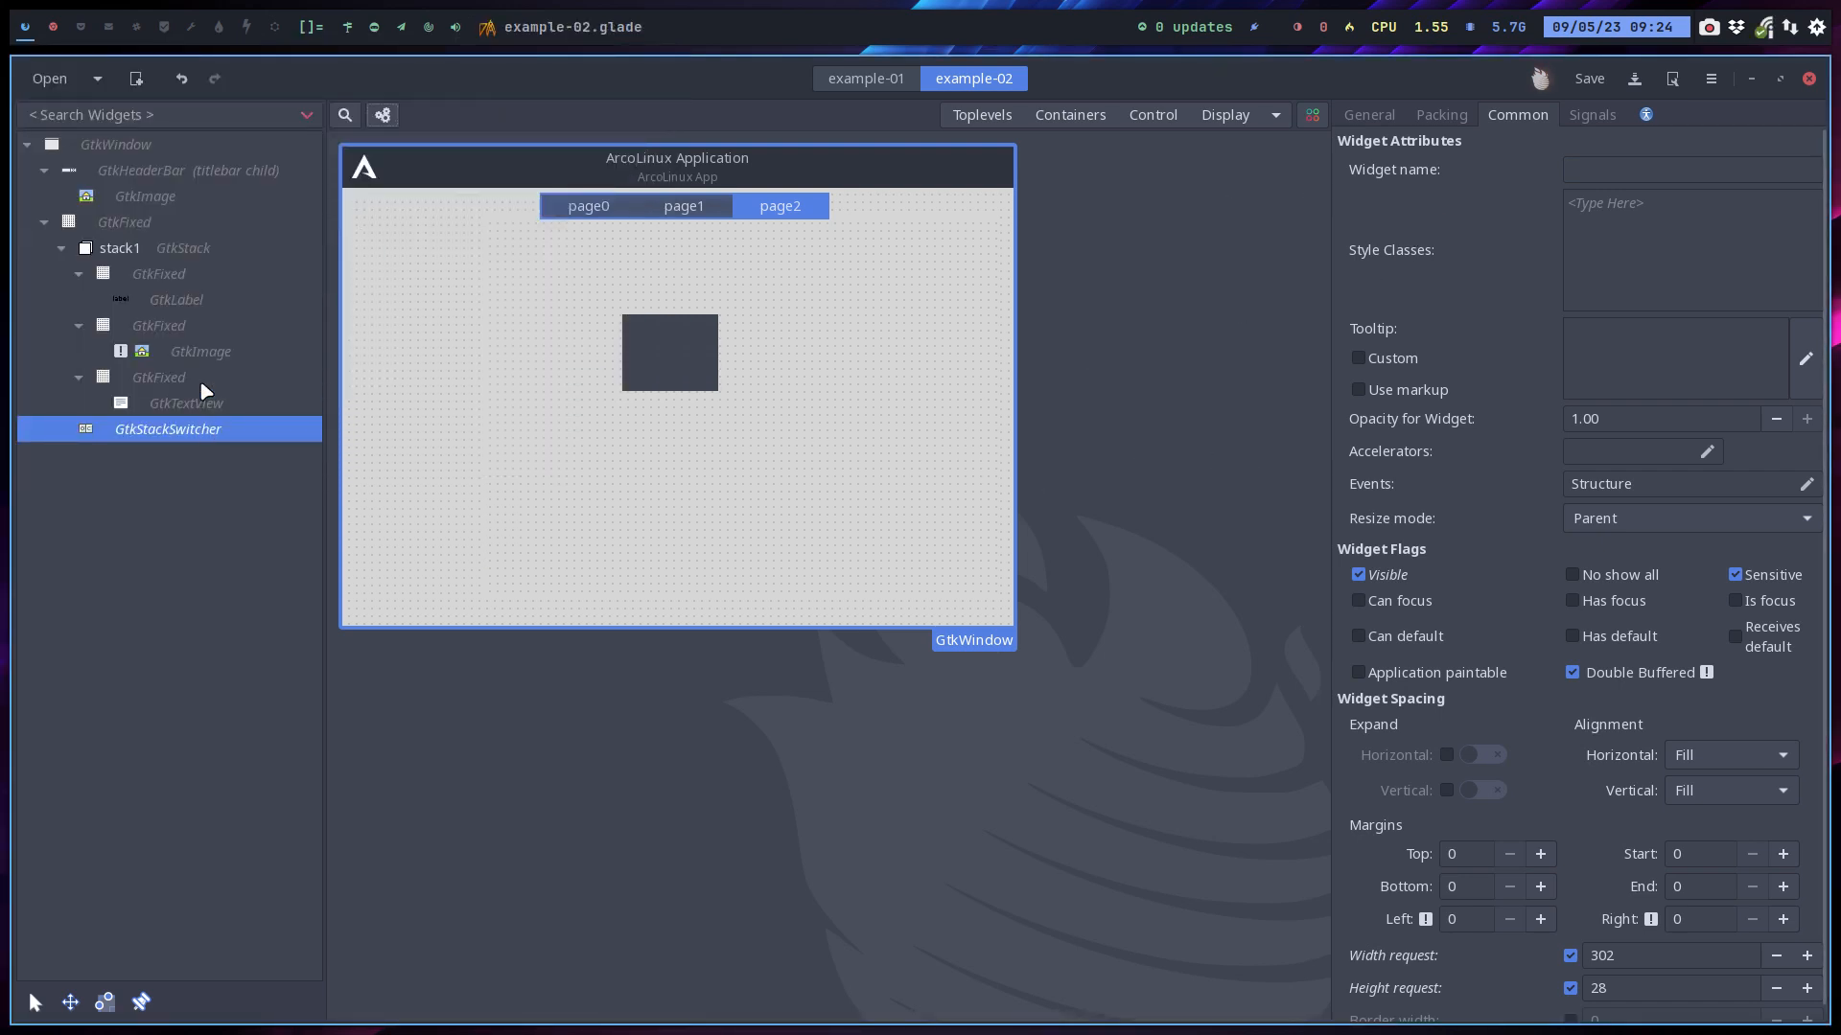
Set stack1's transition type to Slide Left
{"action": "left_click", "coordinate": [182, 250]}
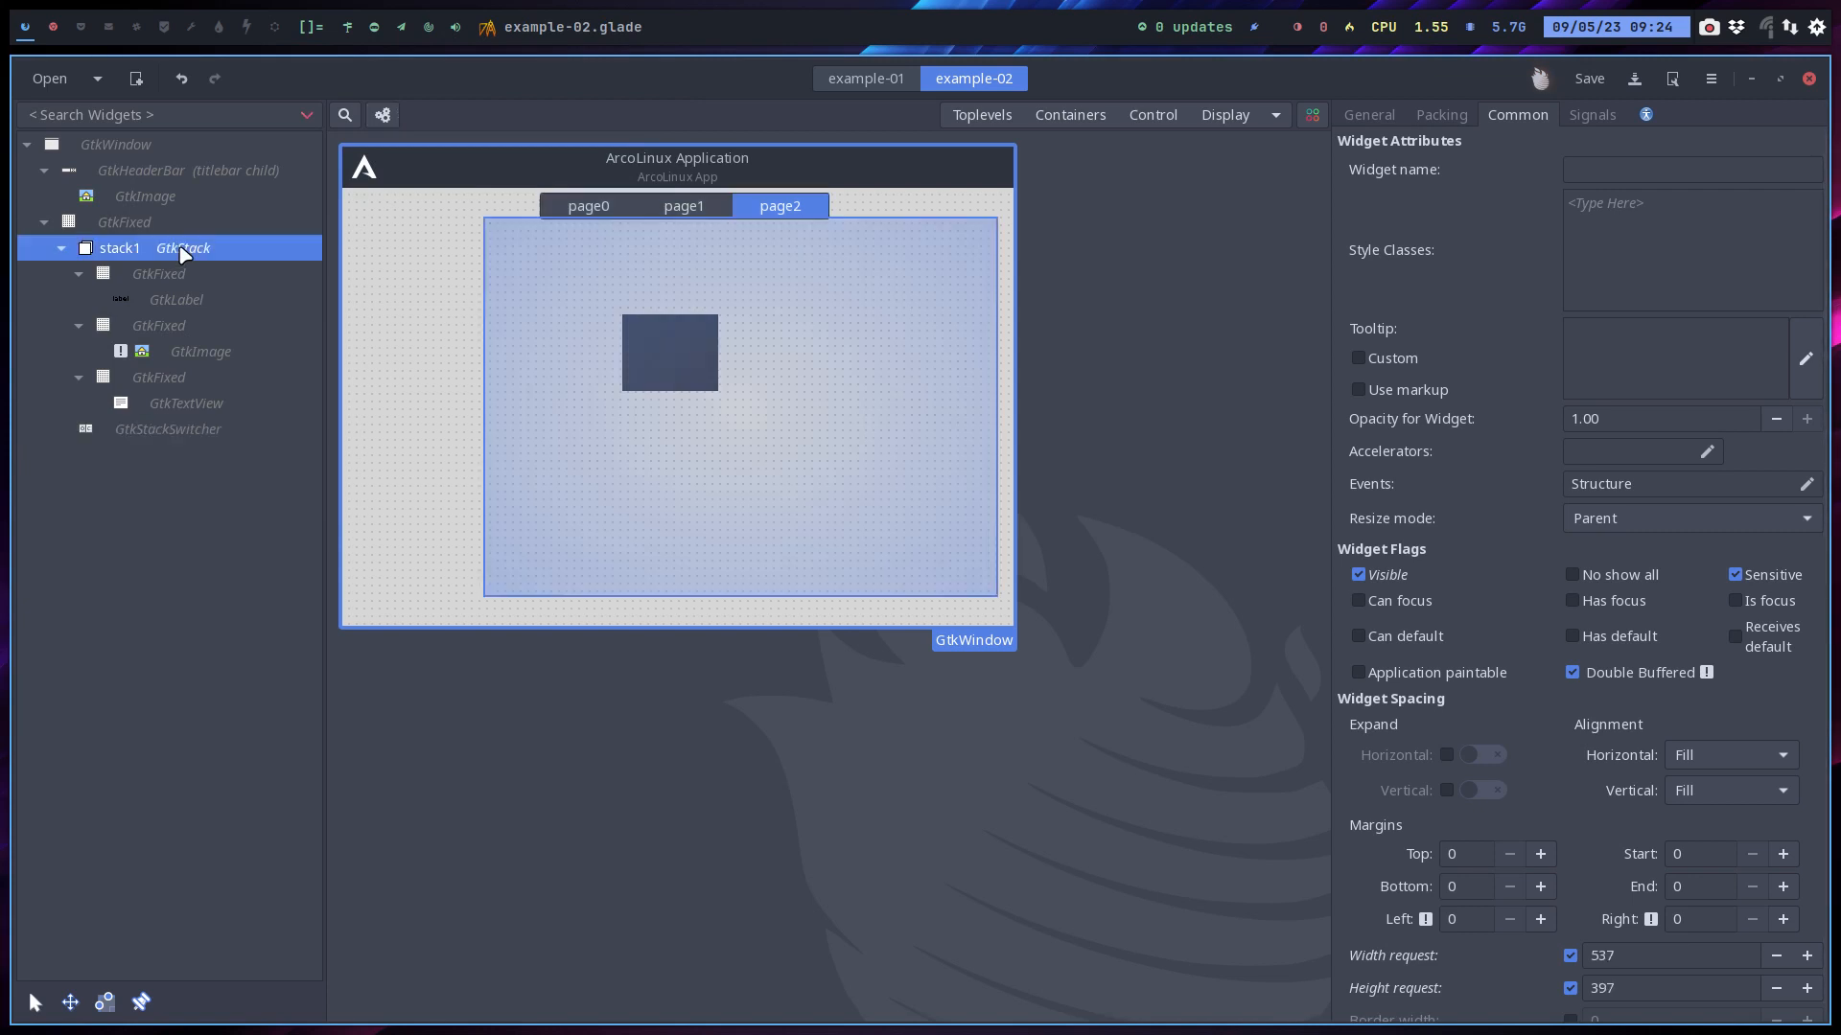
{"action": "left_click", "coordinate": [1369, 114]}
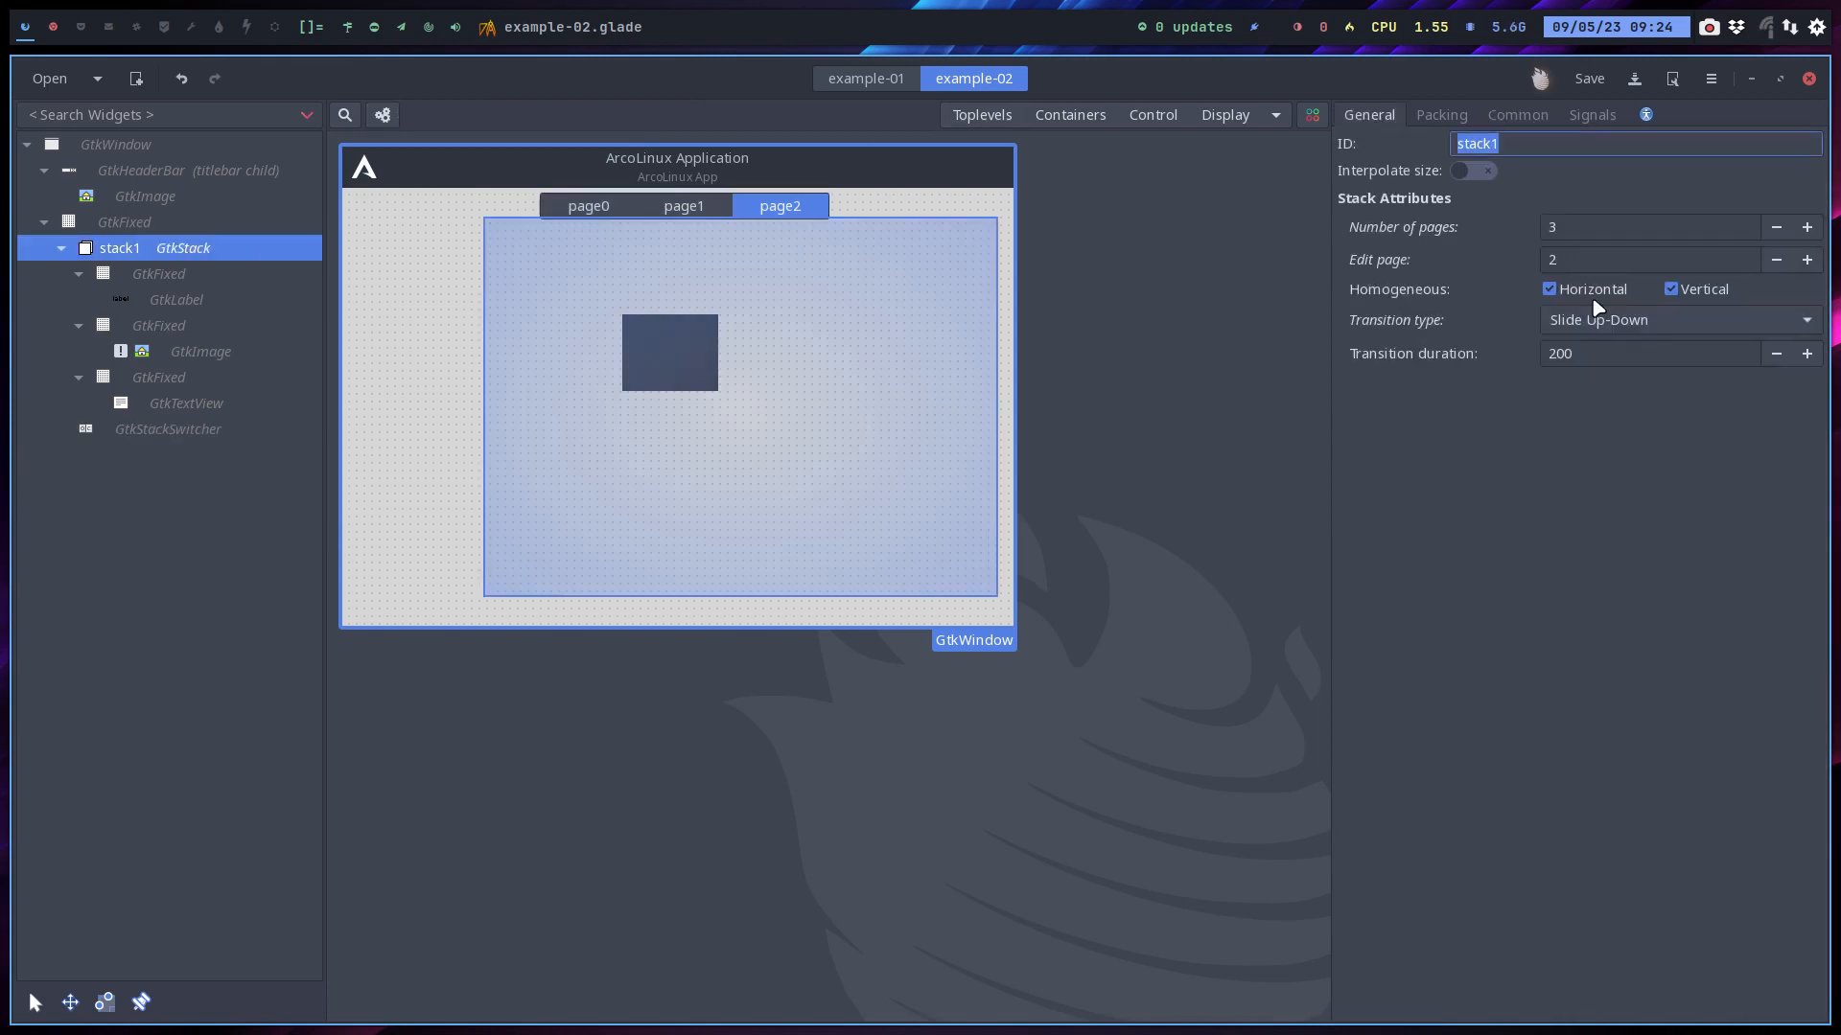
{"action": "left_click", "coordinate": [1628, 331]}
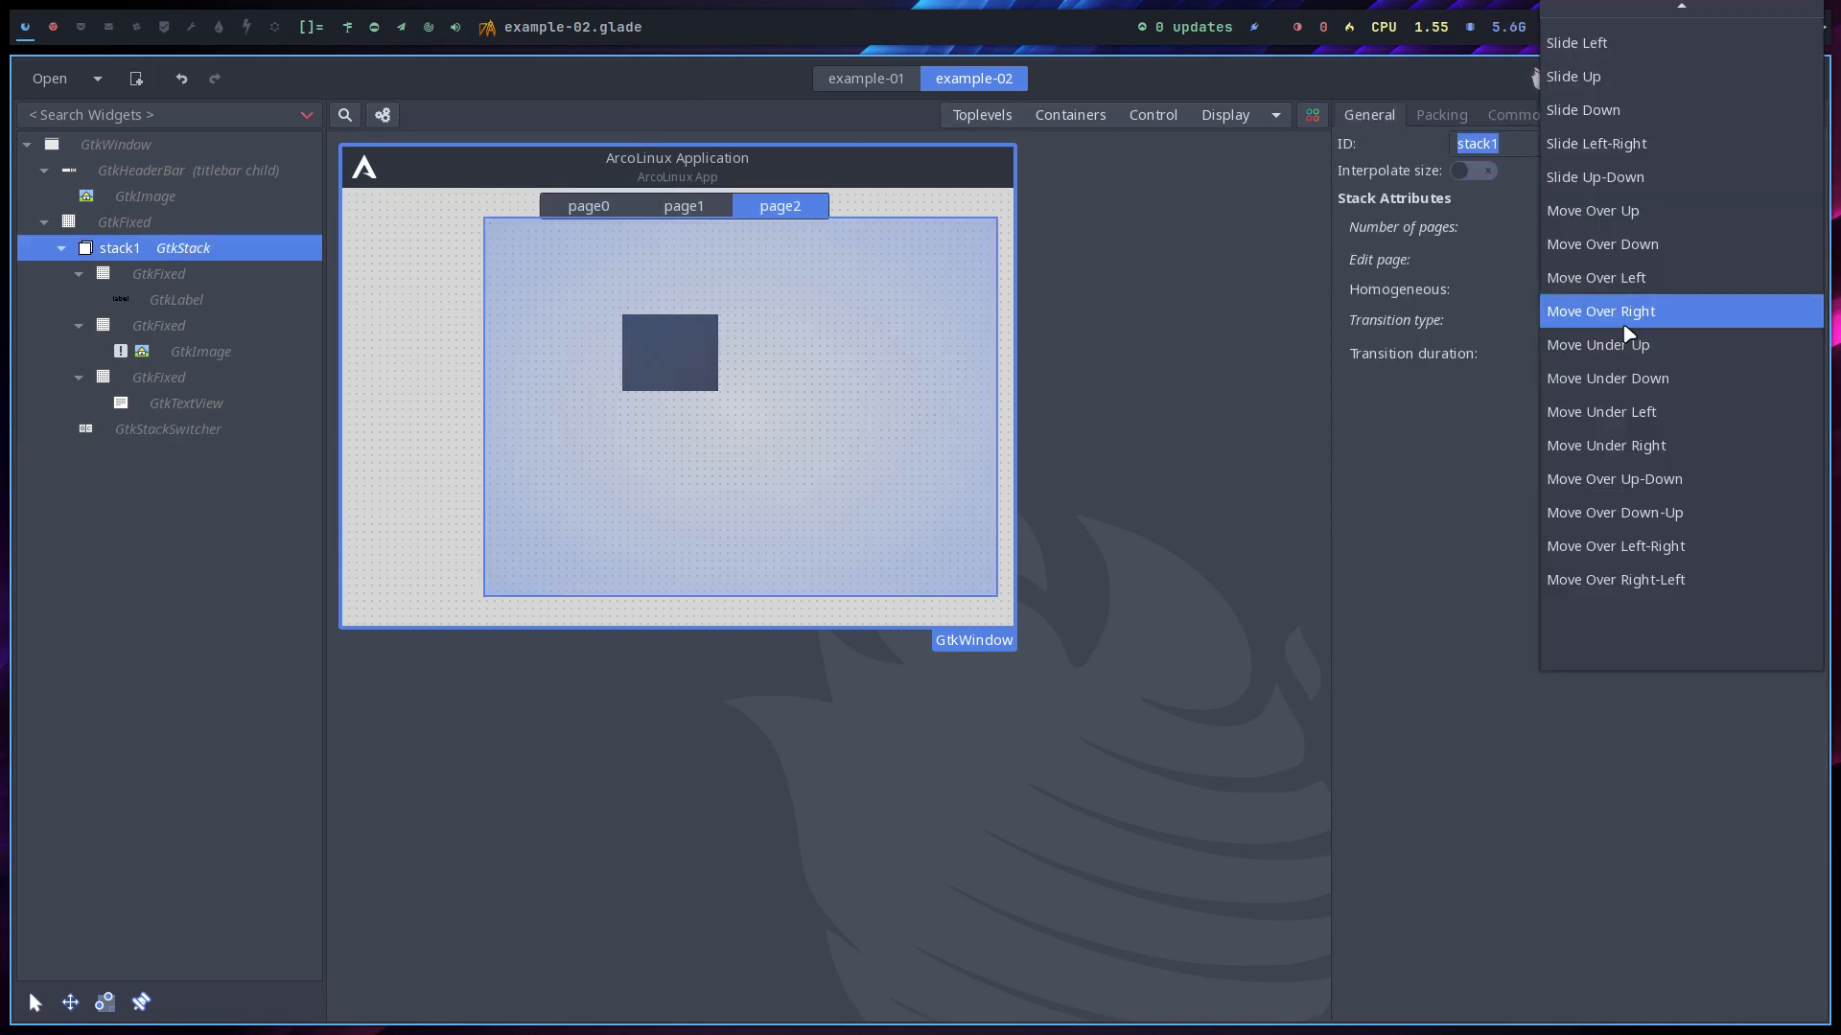
{"action": "scroll", "coordinate": [1627, 331], "scroll_direction": "up", "scroll_amount": 3}
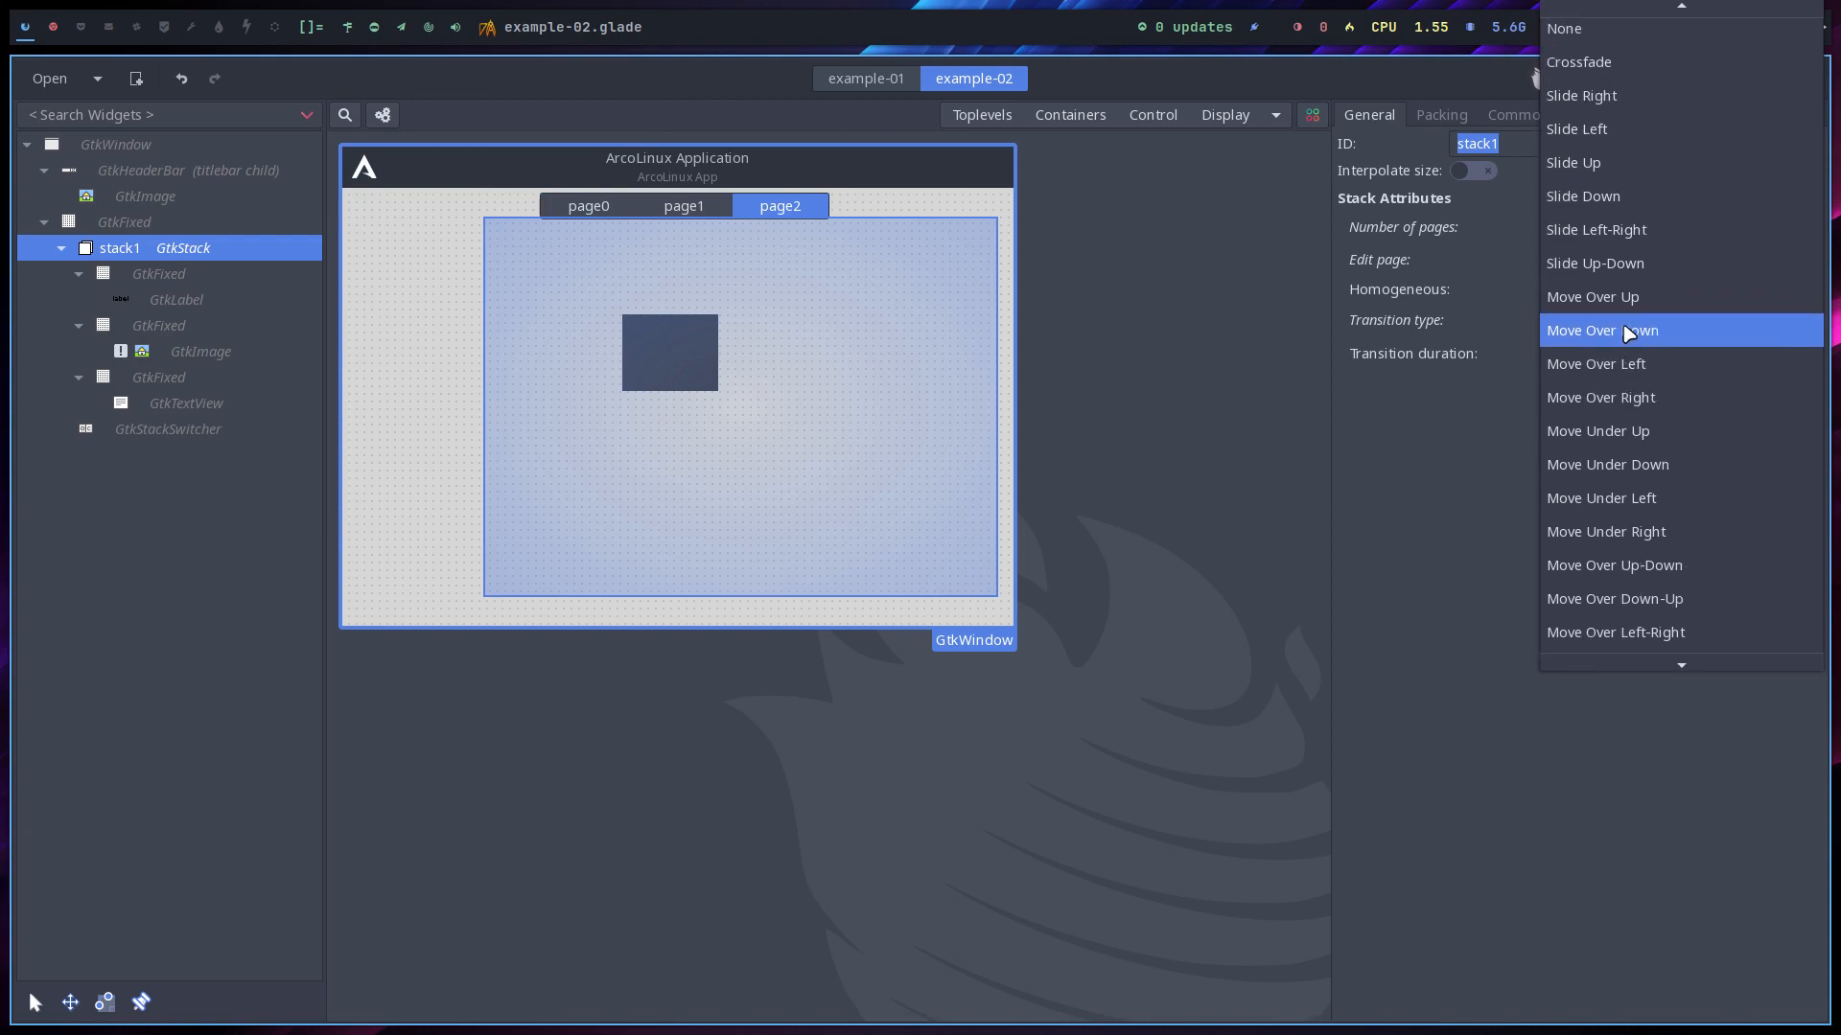
{"action": "left_click", "coordinate": [1639, 134]}
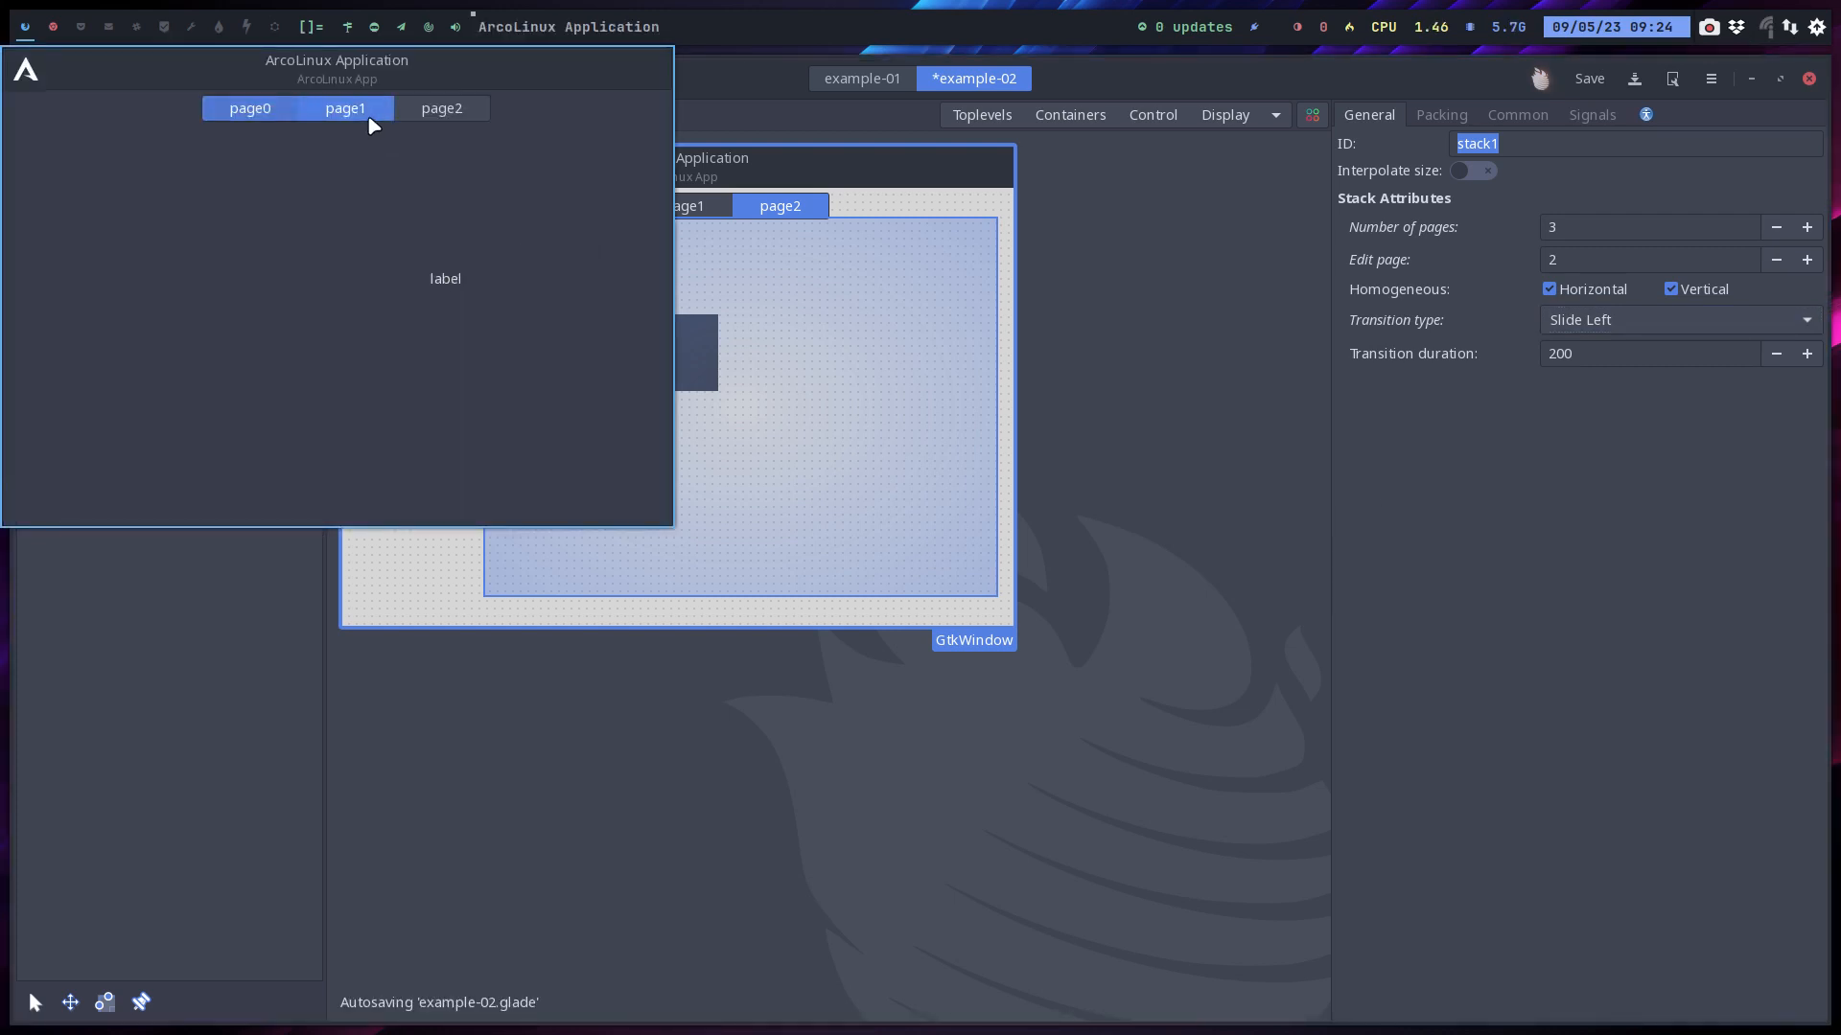
Check the Slide Left transition in the window preview by switching between the pages, and close the preview
{"action": "left_click", "coordinate": [357, 113]}
{"action": "left_click", "coordinate": [443, 110]}
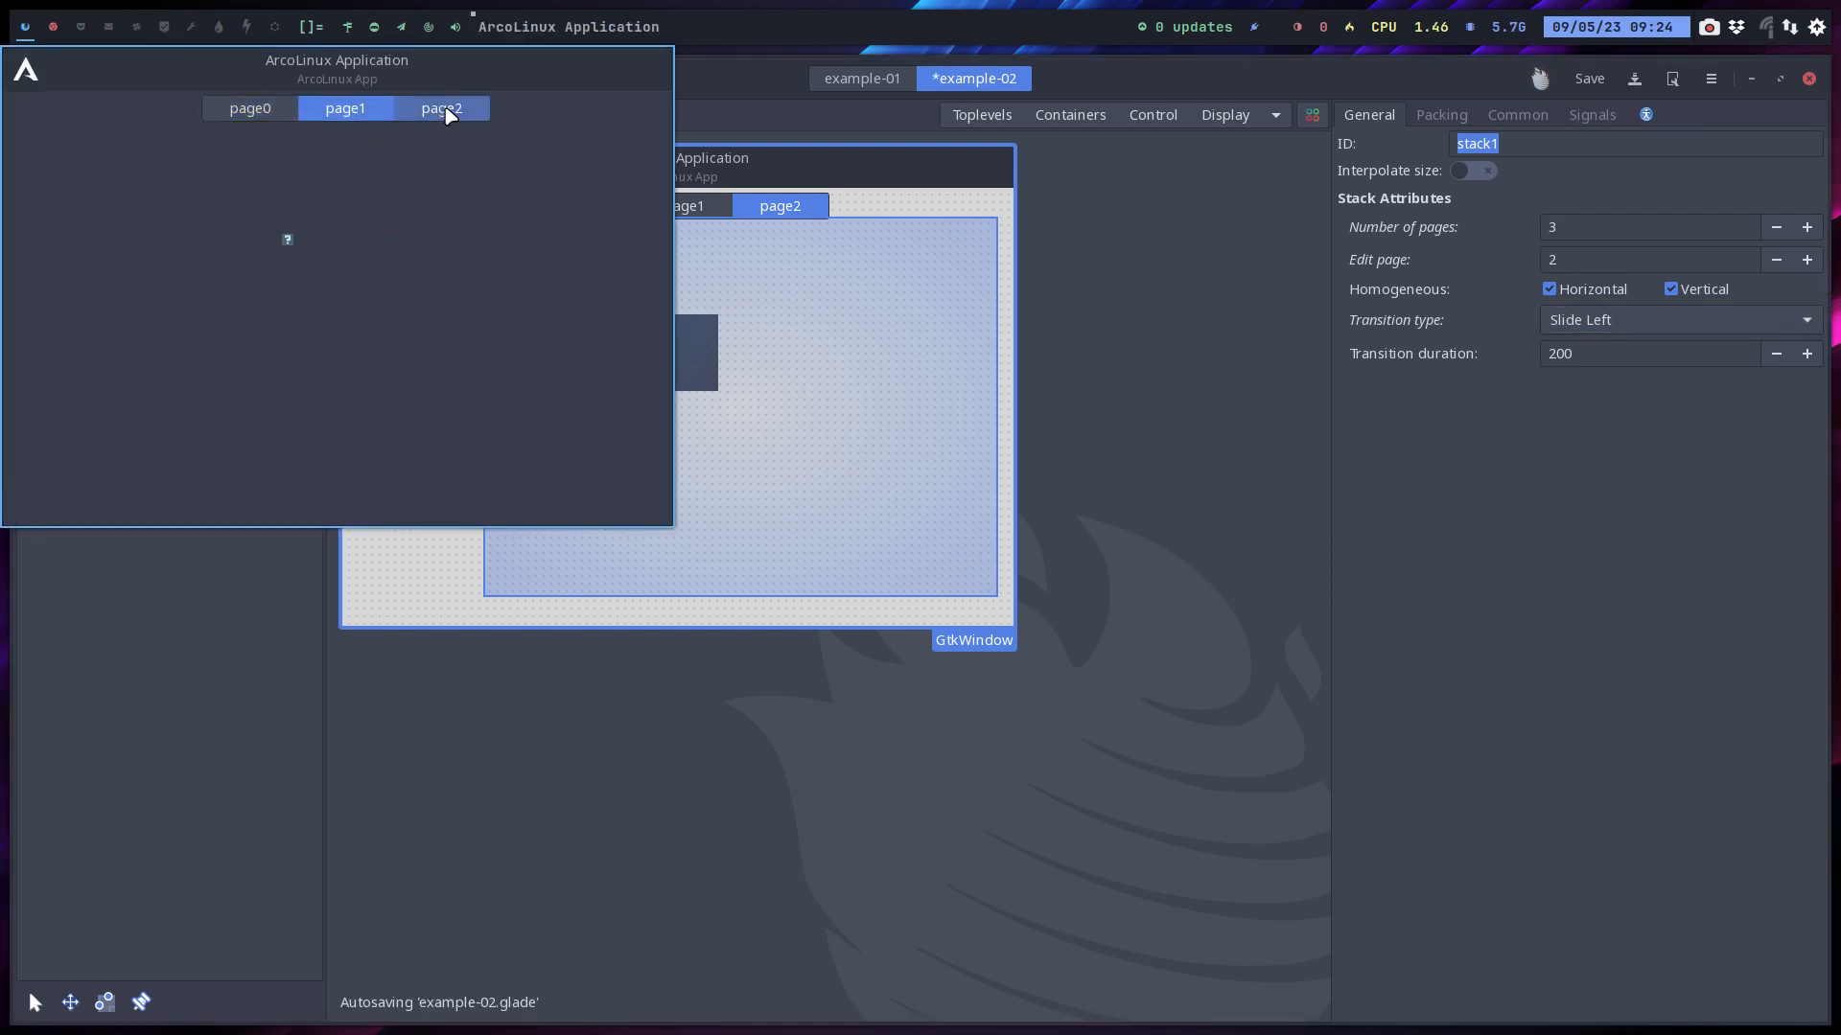
{"action": "left_click", "coordinate": [365, 110]}
{"action": "left_click", "coordinate": [278, 110]}
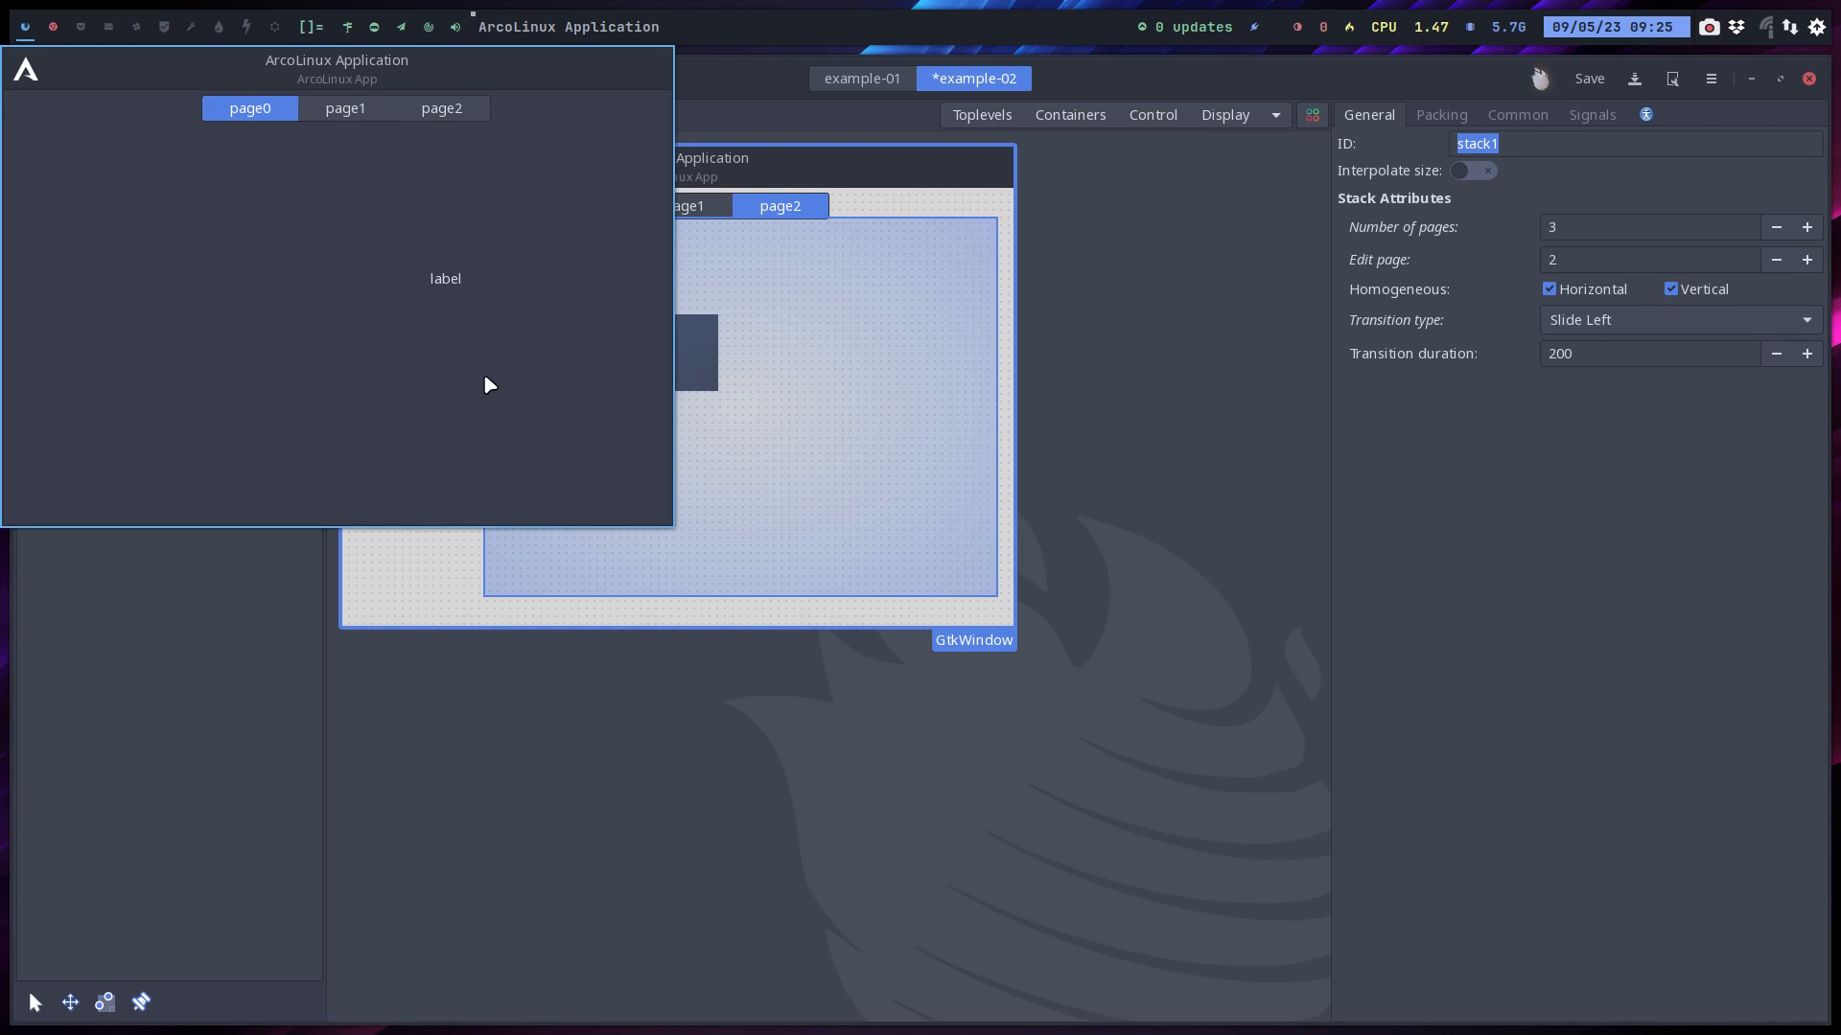
{"action": "key", "text": "super+q"}
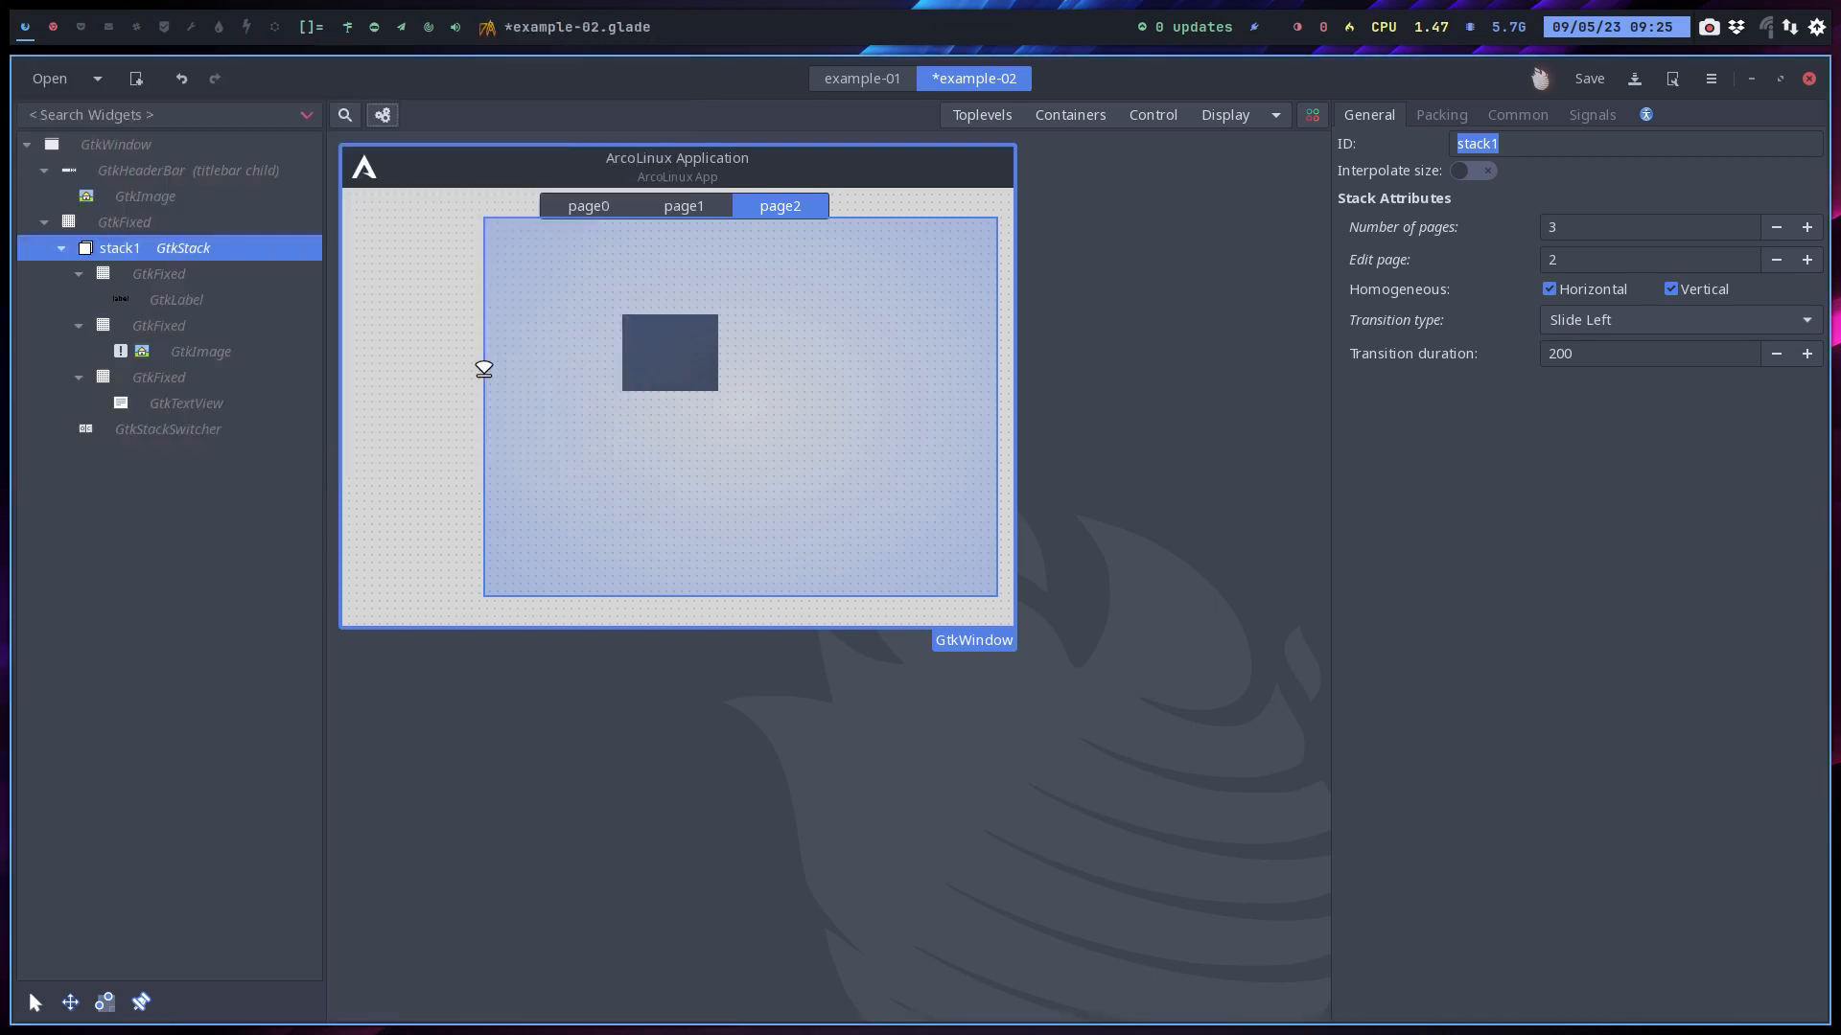
Move the text view on page2 to the upper-left area of the page, just below the stack switcher
{"action": "left_click", "coordinate": [667, 346]}
{"action": "left_click_drag", "start_coordinate": [668, 345], "coordinate": [580, 276]}
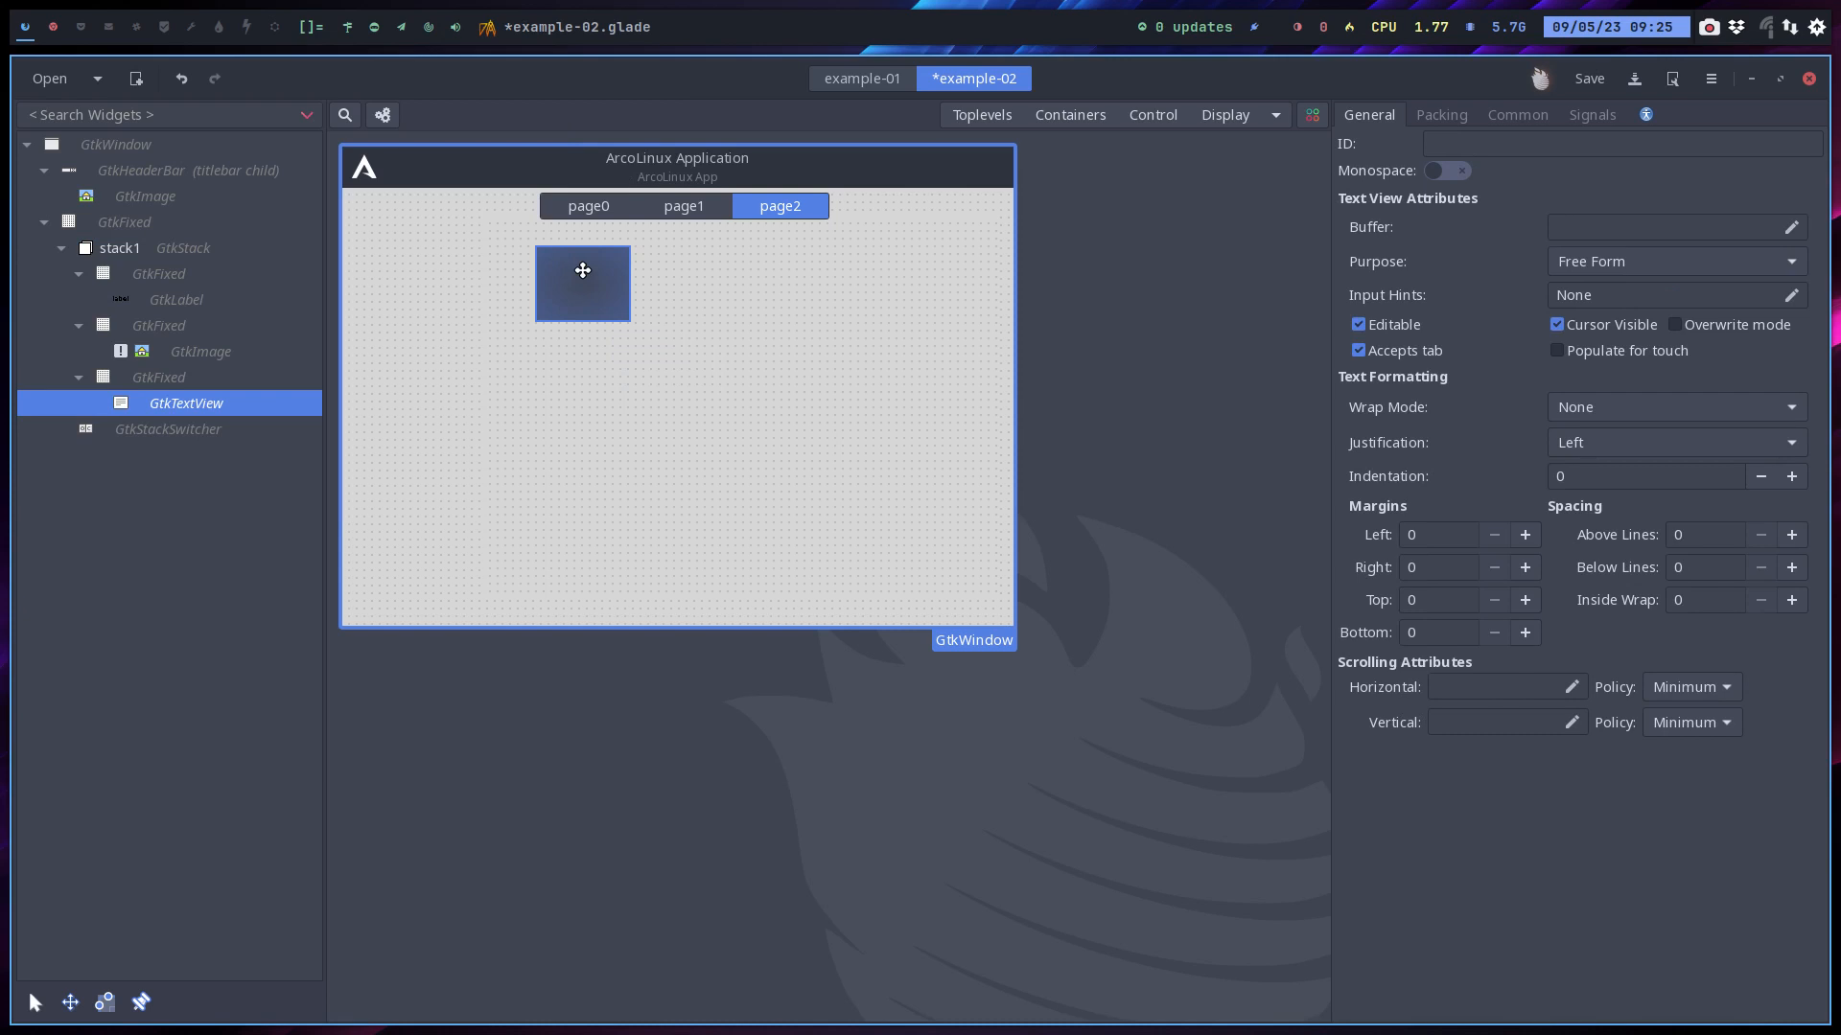
{"action": "left_click", "coordinate": [728, 296]}
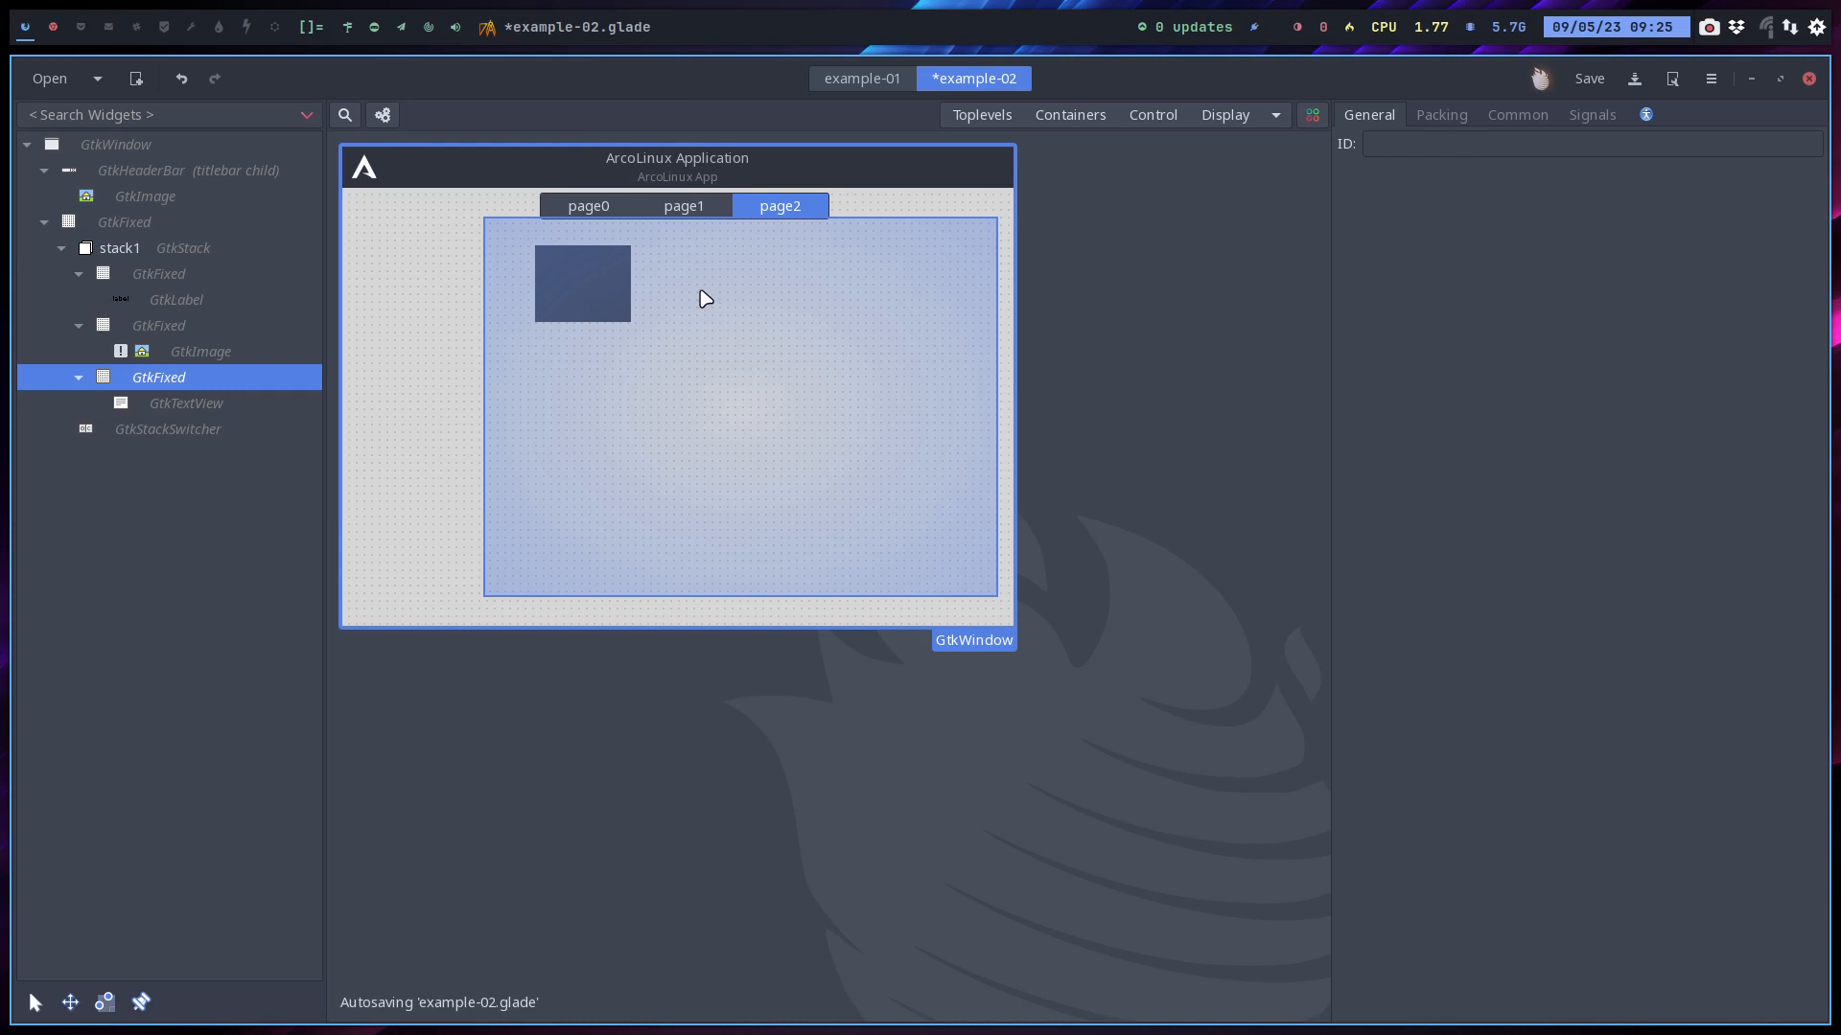
Check the repositioned text view in the window preview by switching to page1 and page2, and close the preview
{"action": "left_click", "coordinate": [600, 204]}
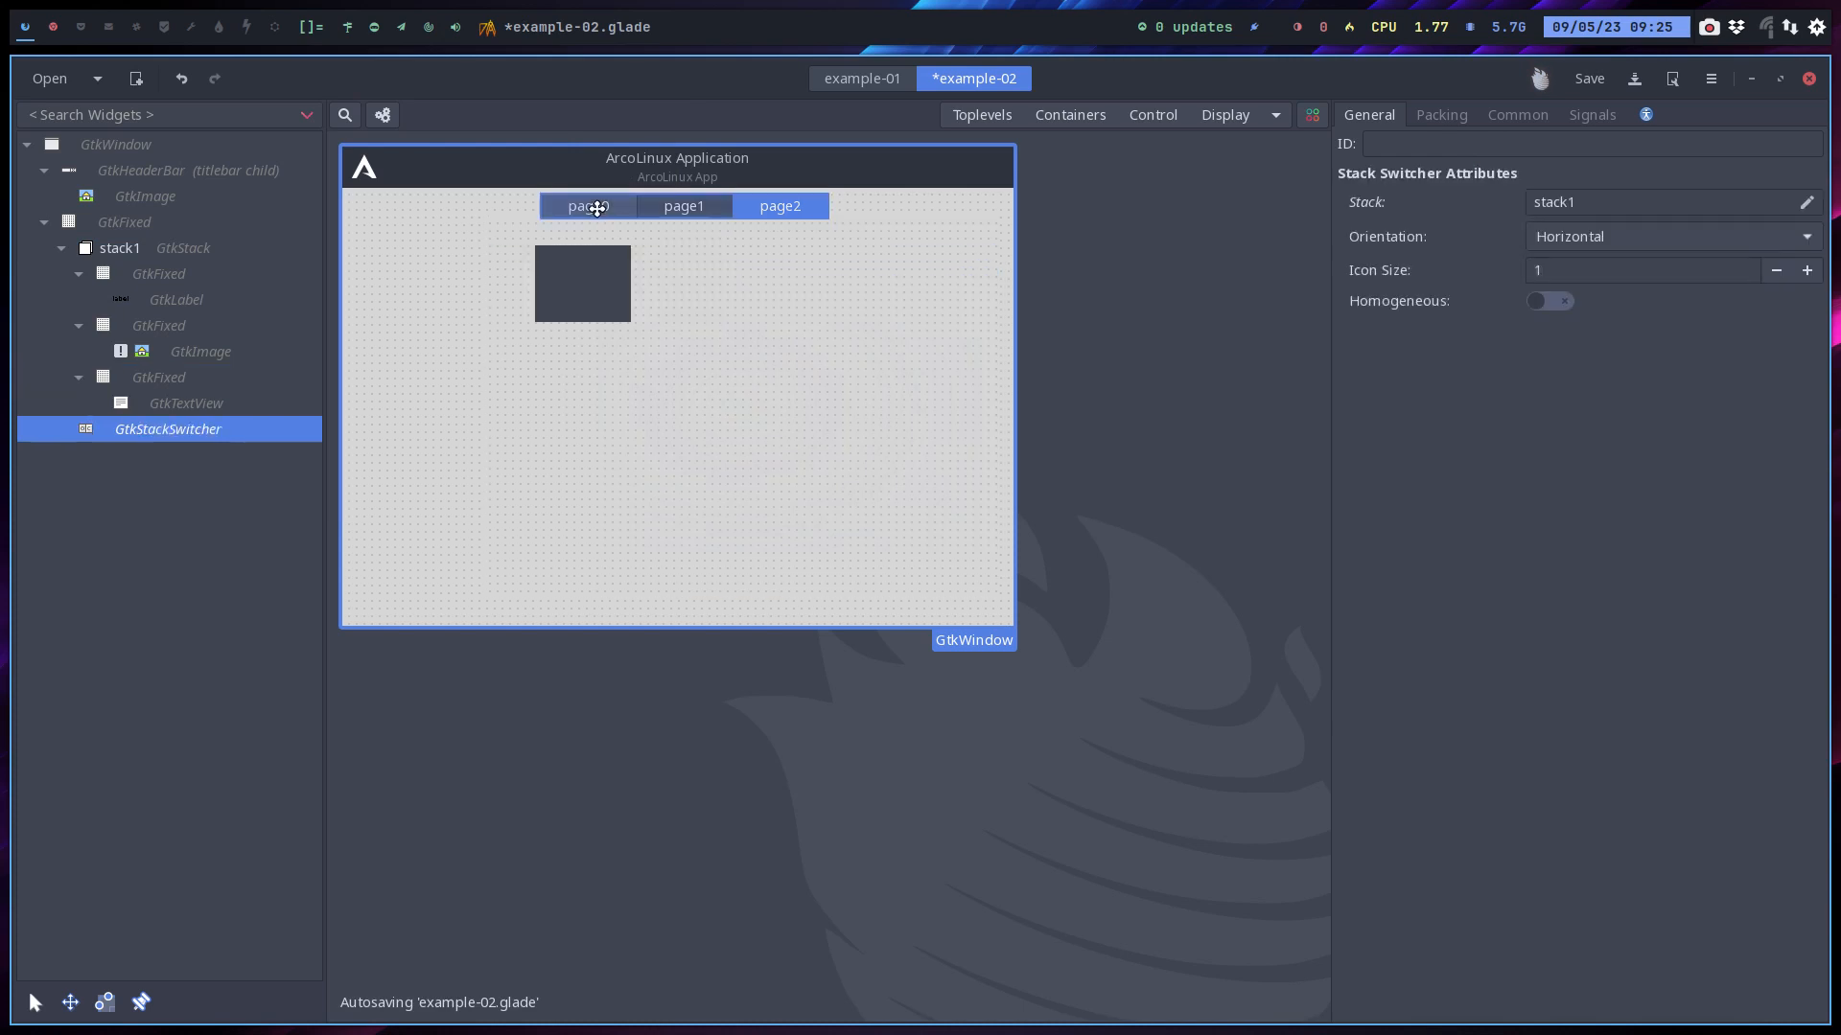
{"action": "left_click", "coordinate": [389, 121]}
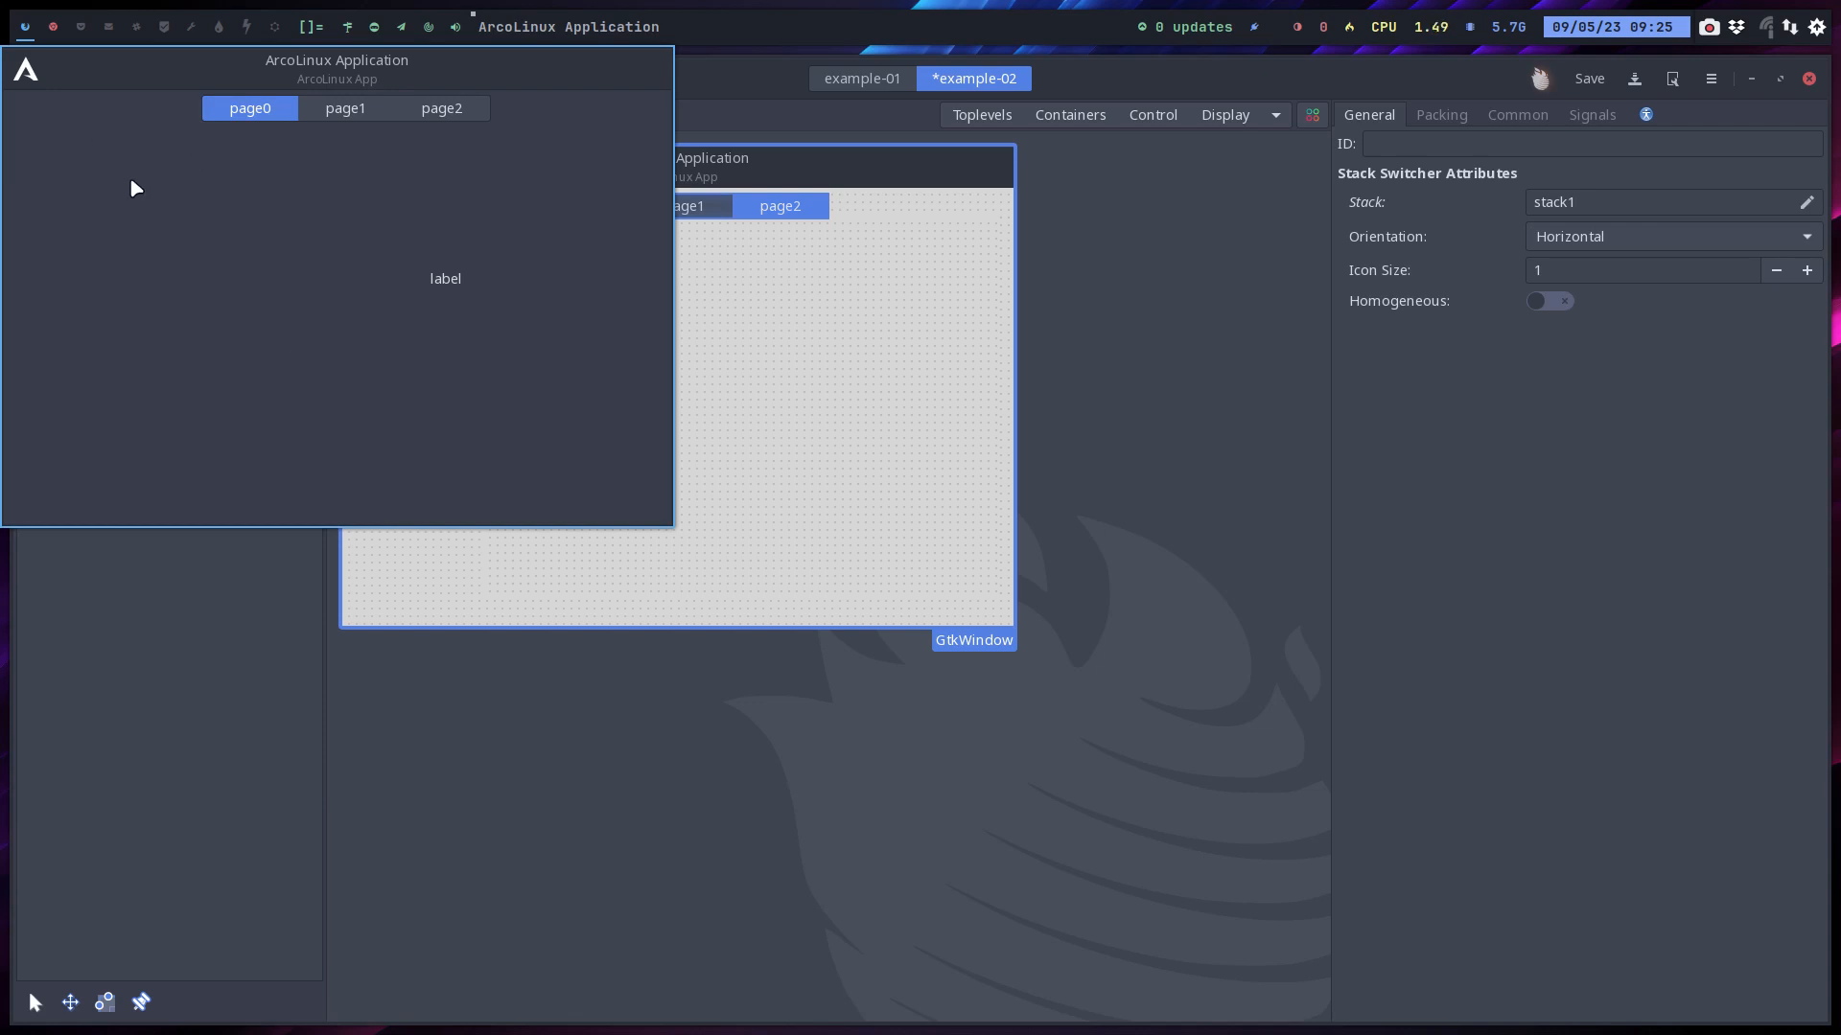
{"action": "left_click", "coordinate": [343, 112]}
{"action": "left_click", "coordinate": [439, 110]}
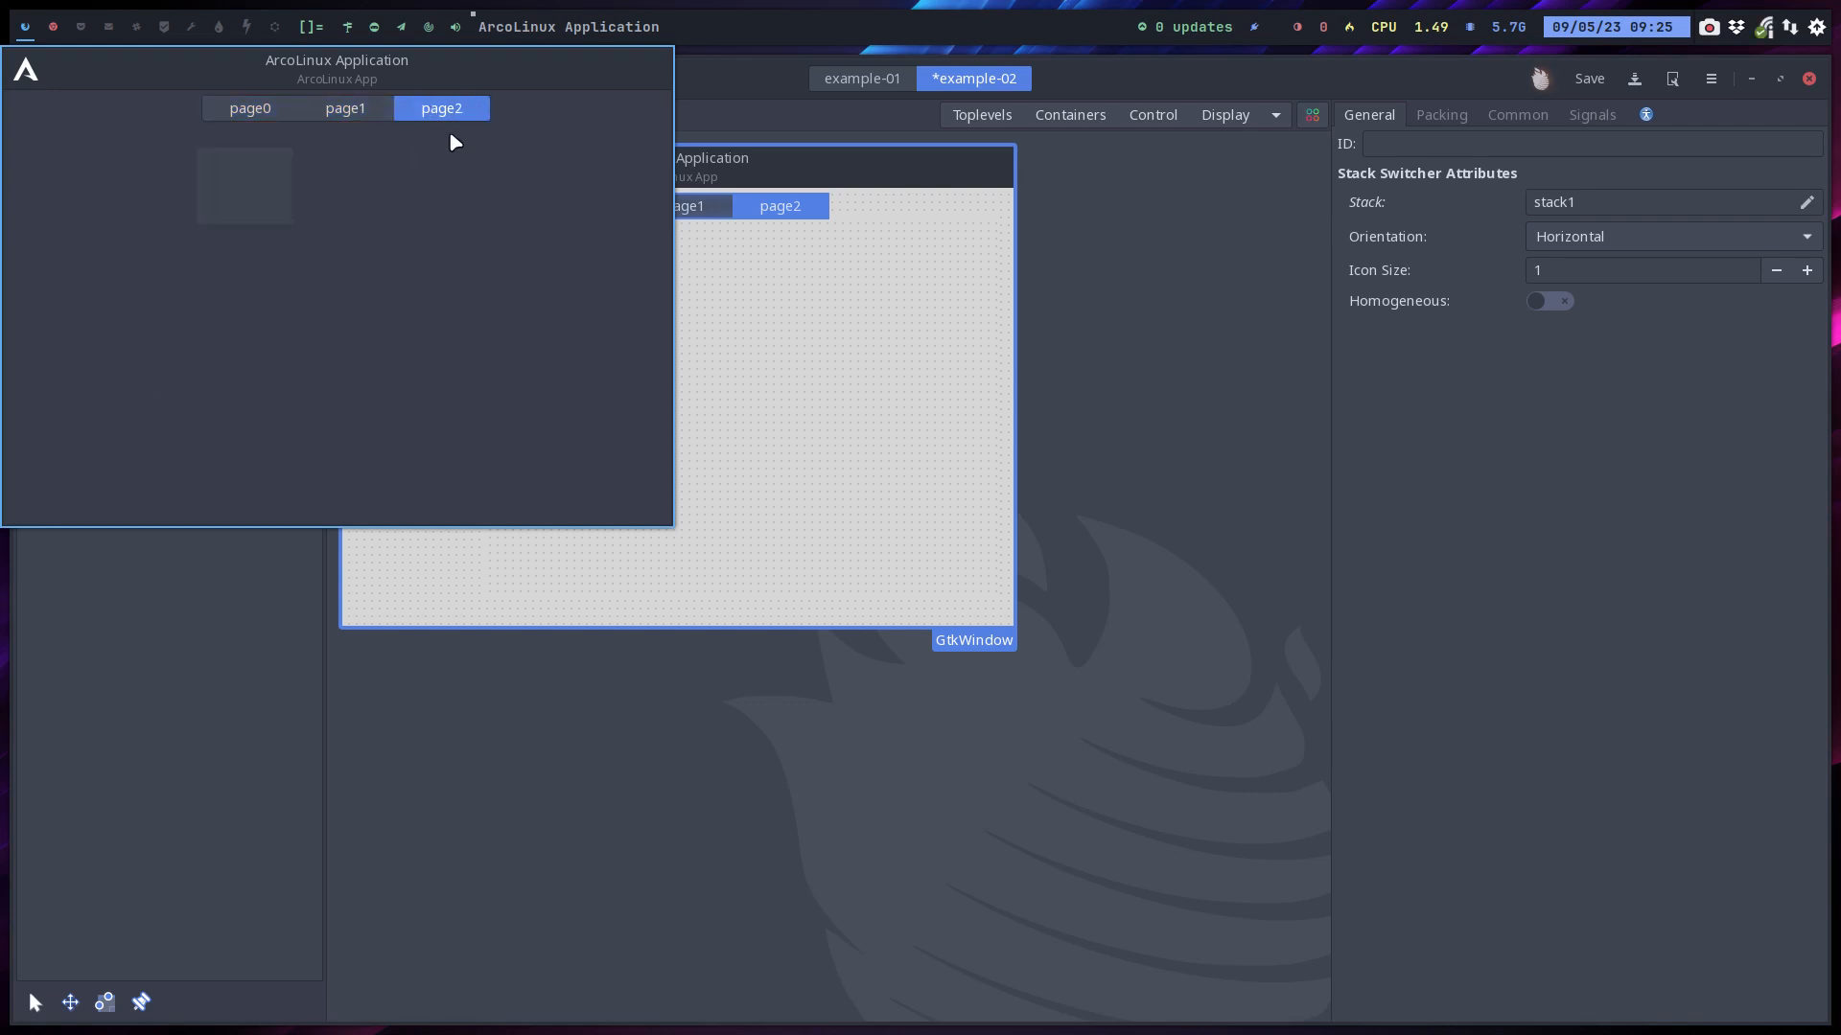
{"action": "key", "text": "super+q"}
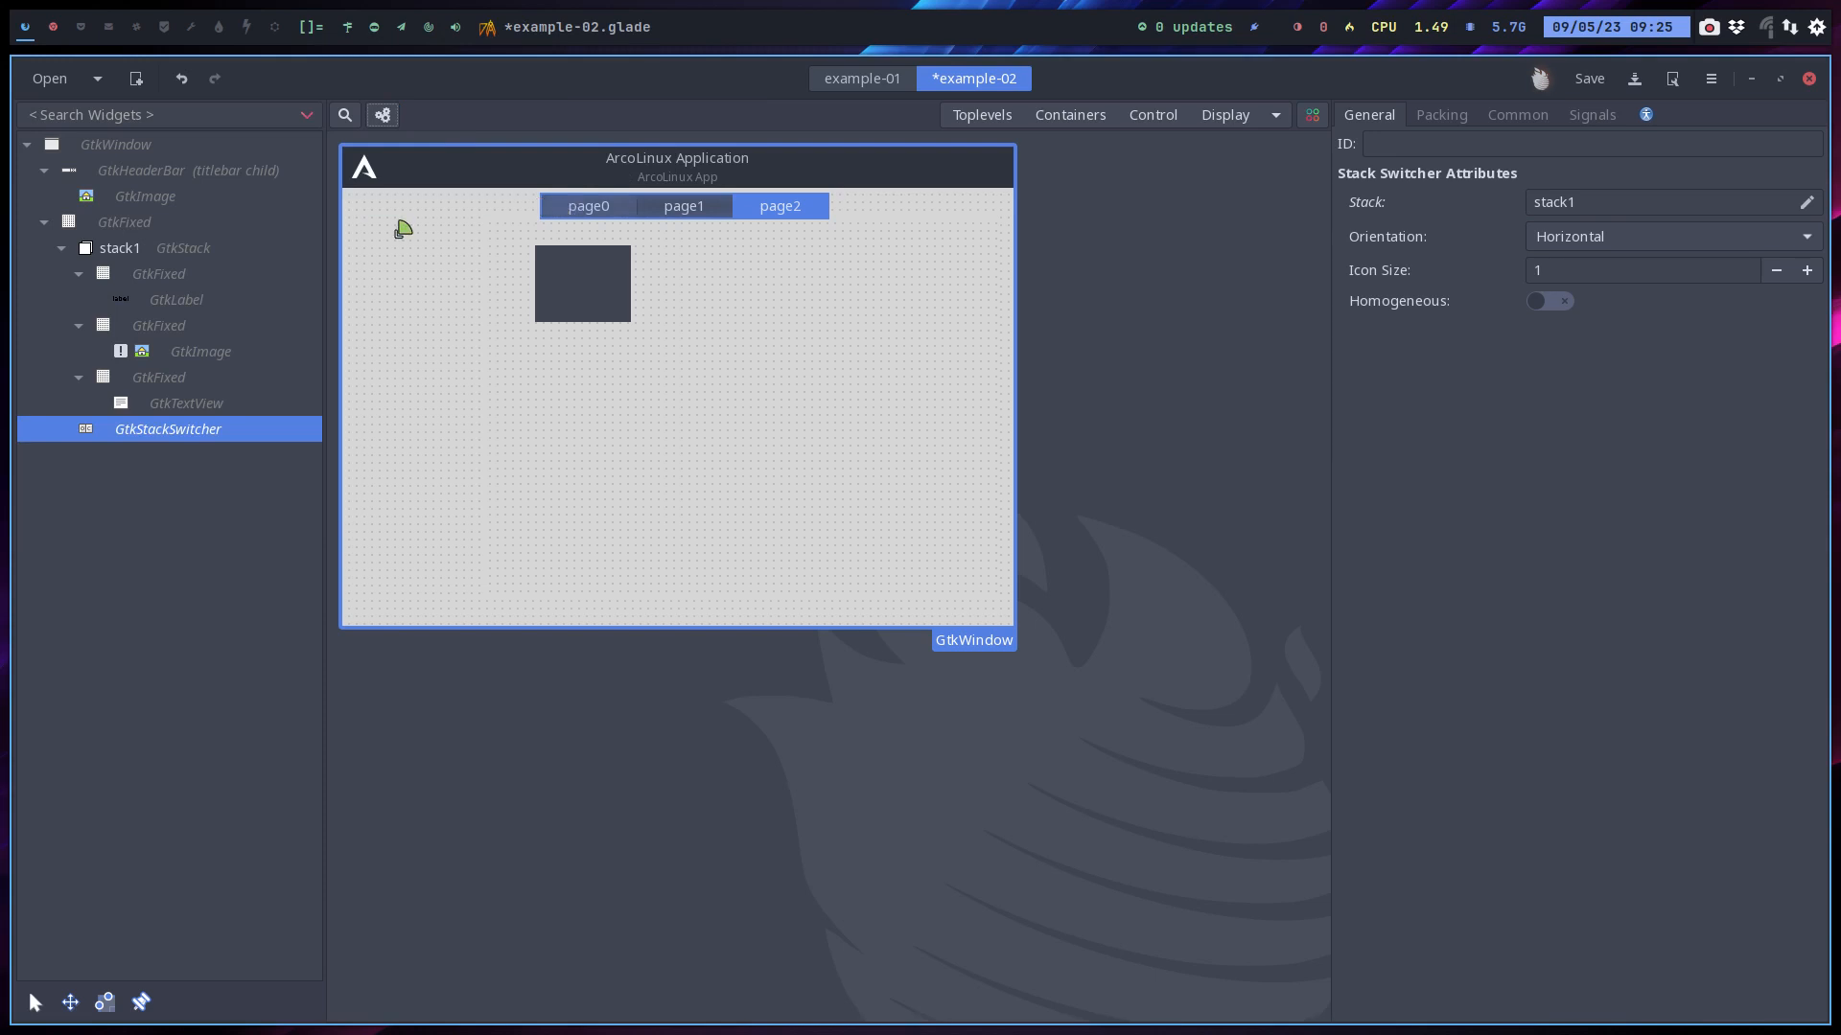
Set the packing name of stack1's first page to Bulding
{"action": "left_click", "coordinate": [177, 249]}
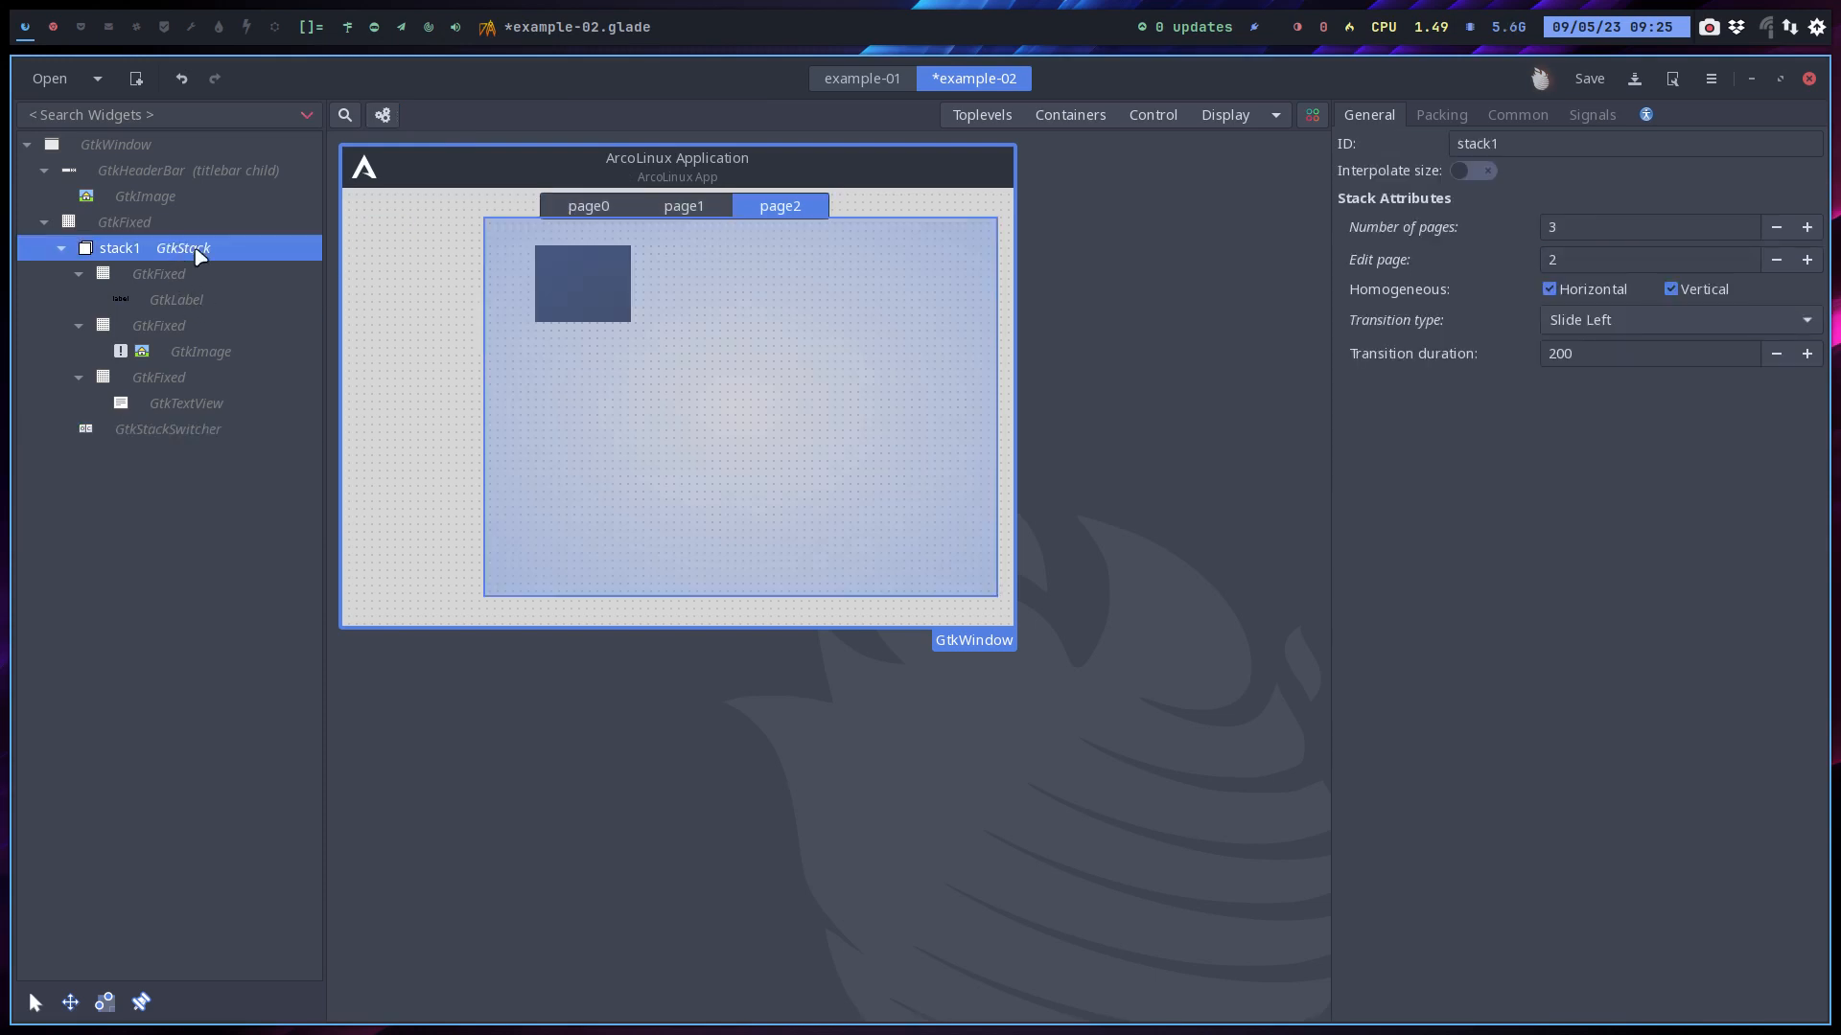
{"action": "left_click", "coordinate": [1441, 115]}
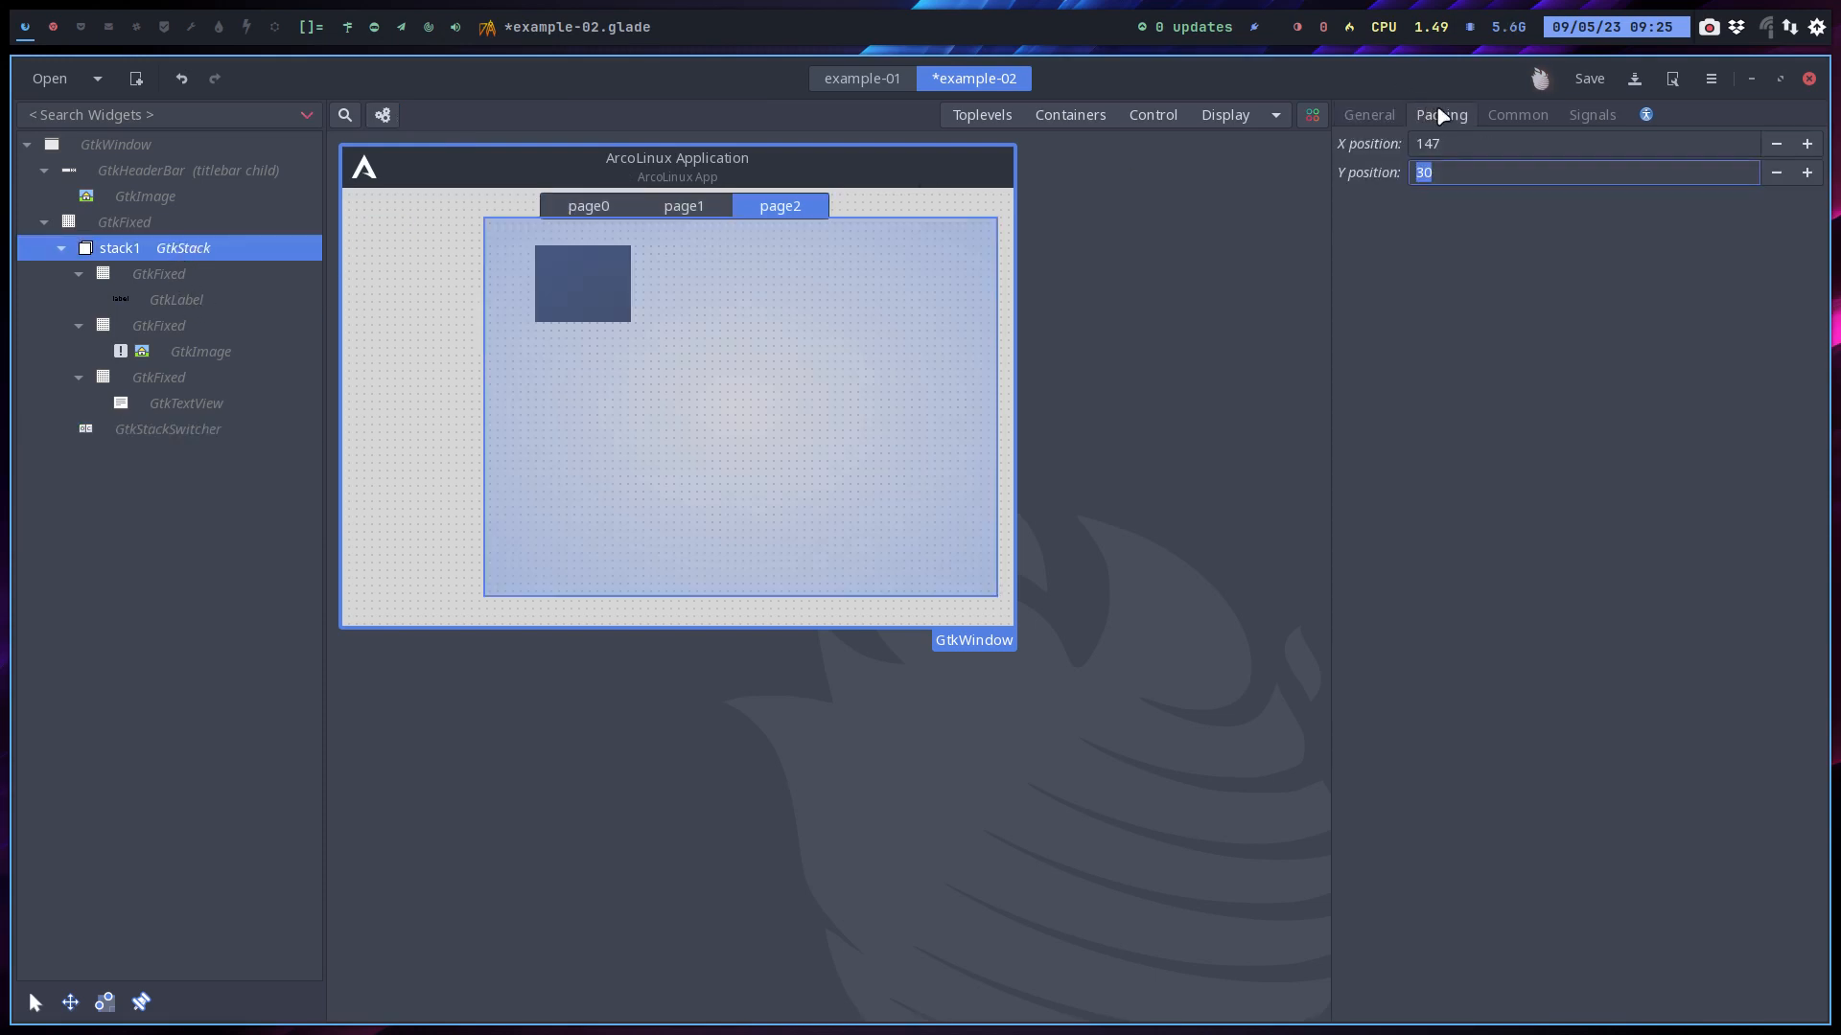
{"action": "left_click", "coordinate": [1512, 117]}
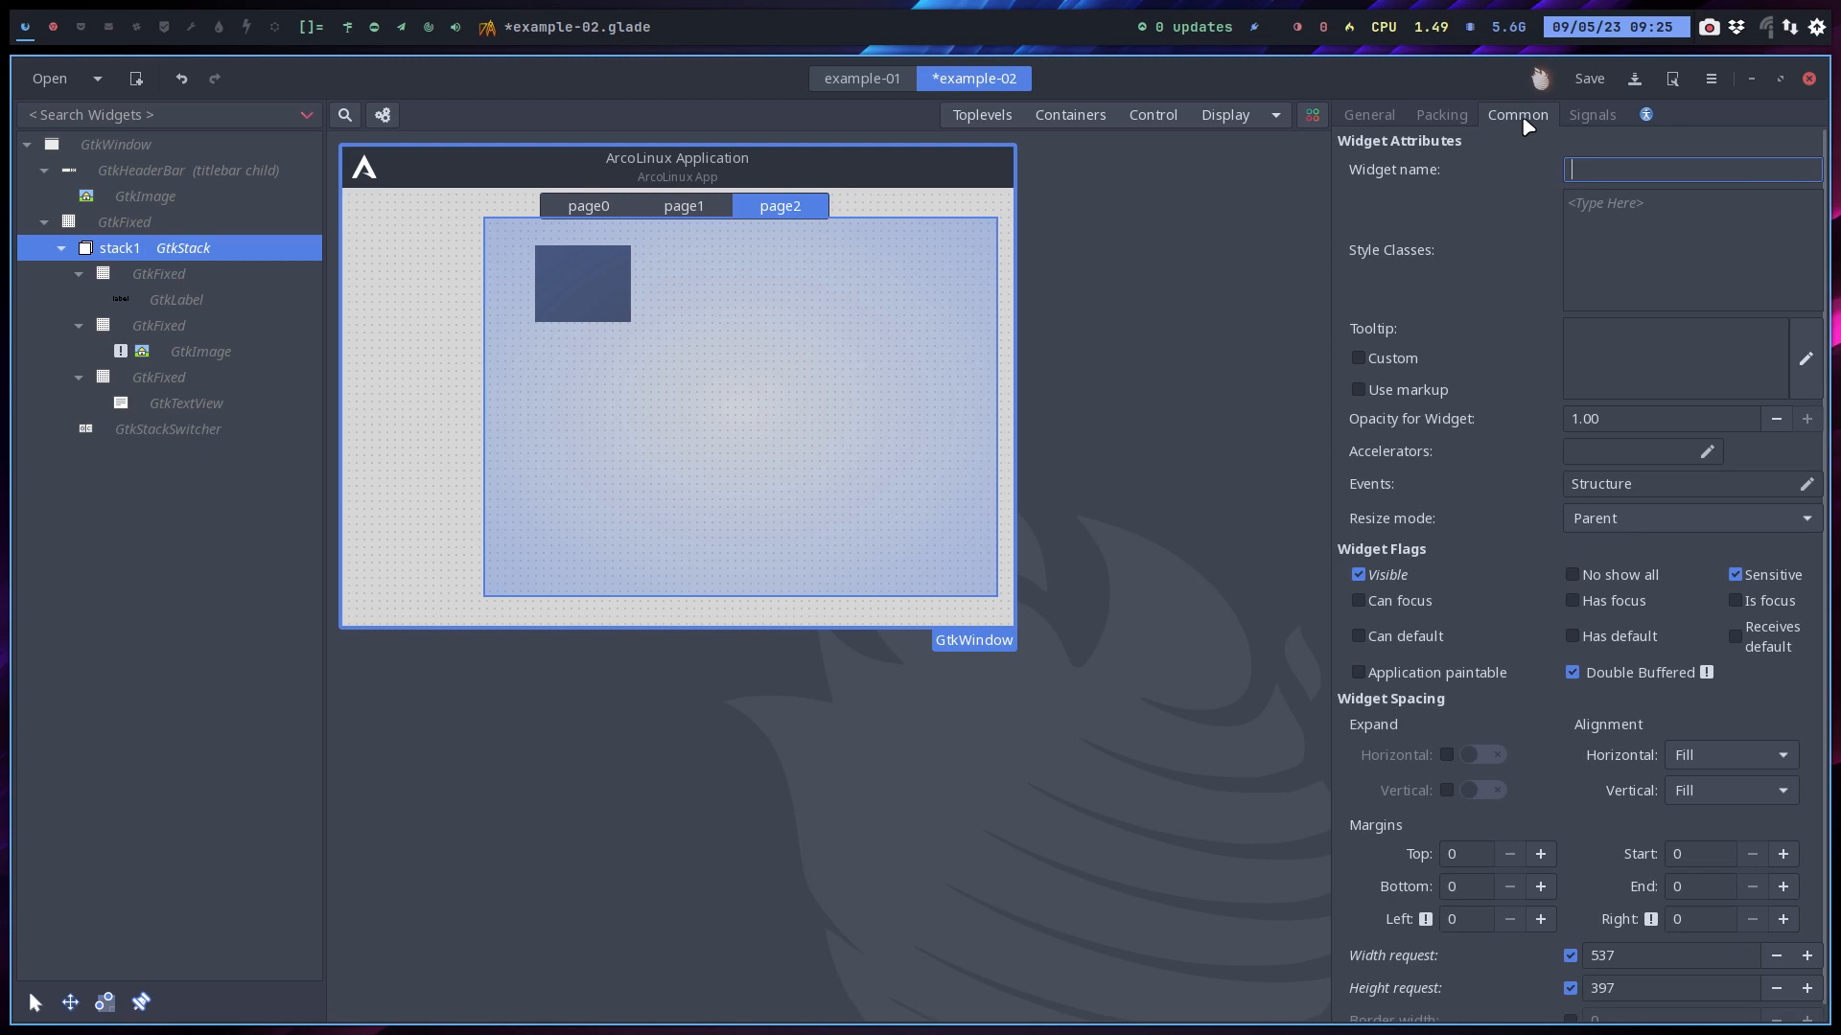
{"action": "left_click", "coordinate": [190, 274]}
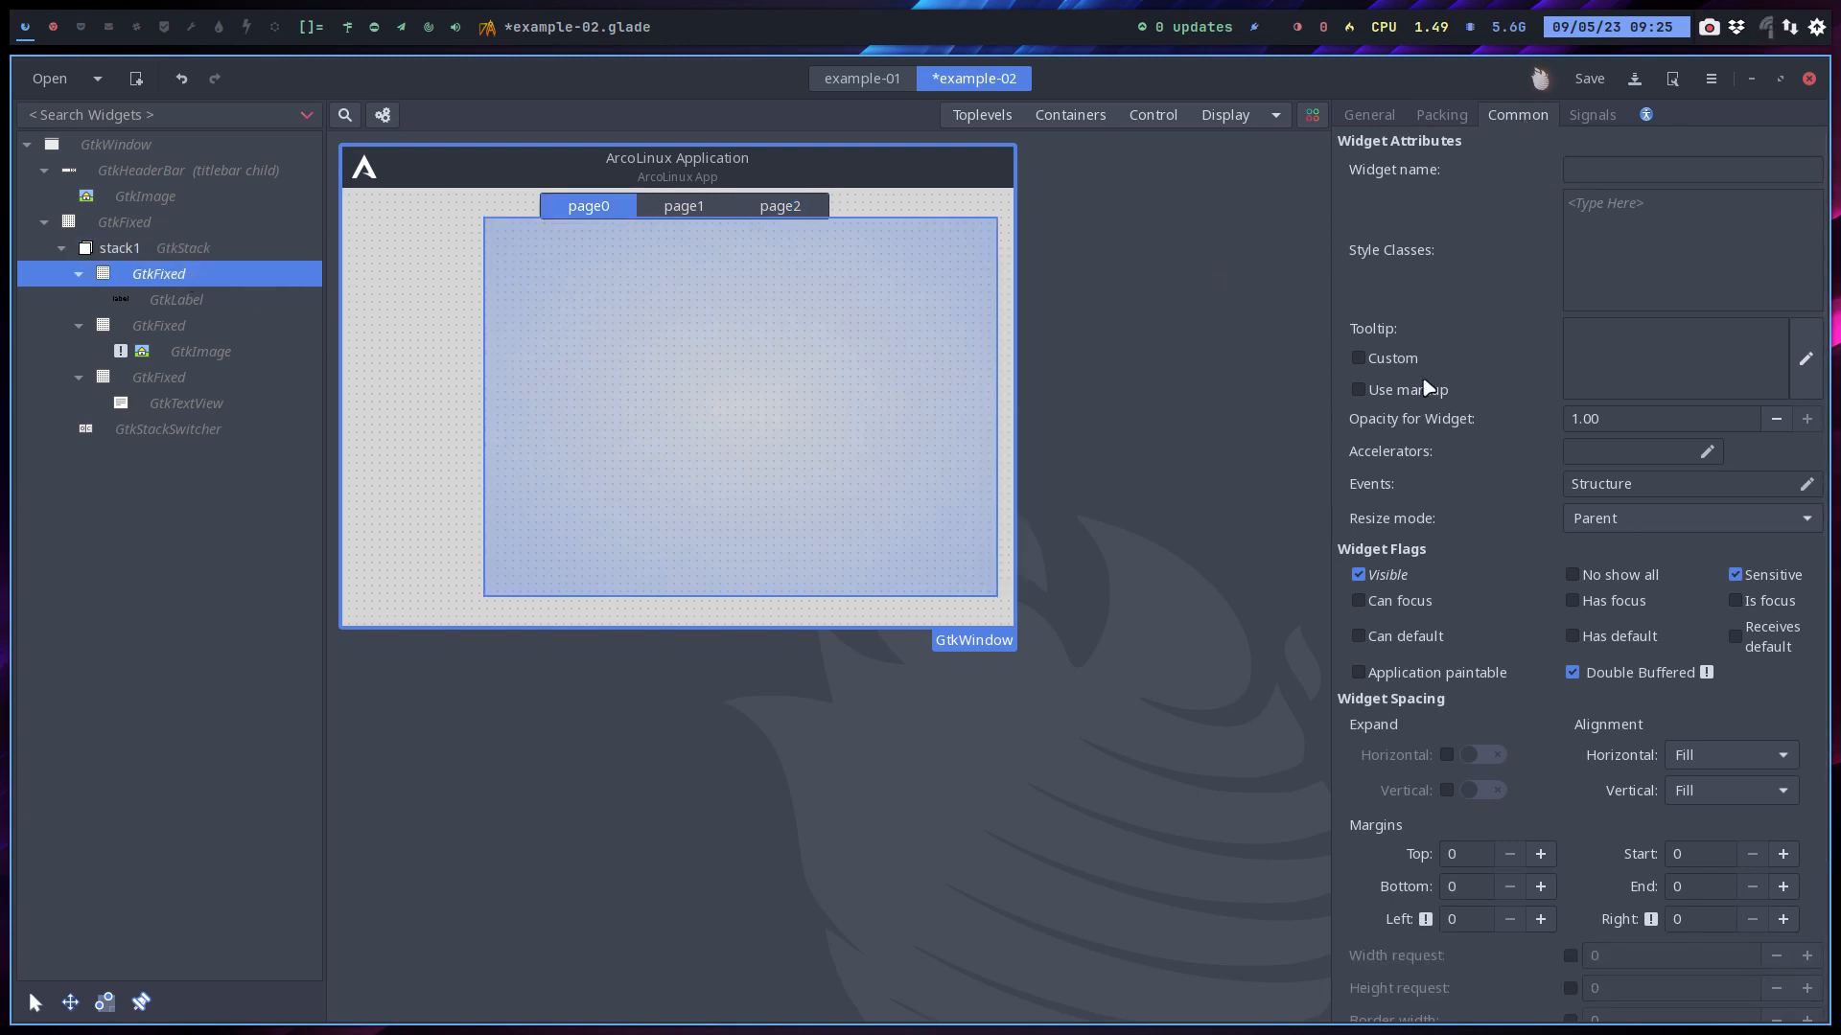
{"action": "left_click", "coordinate": [1370, 120]}
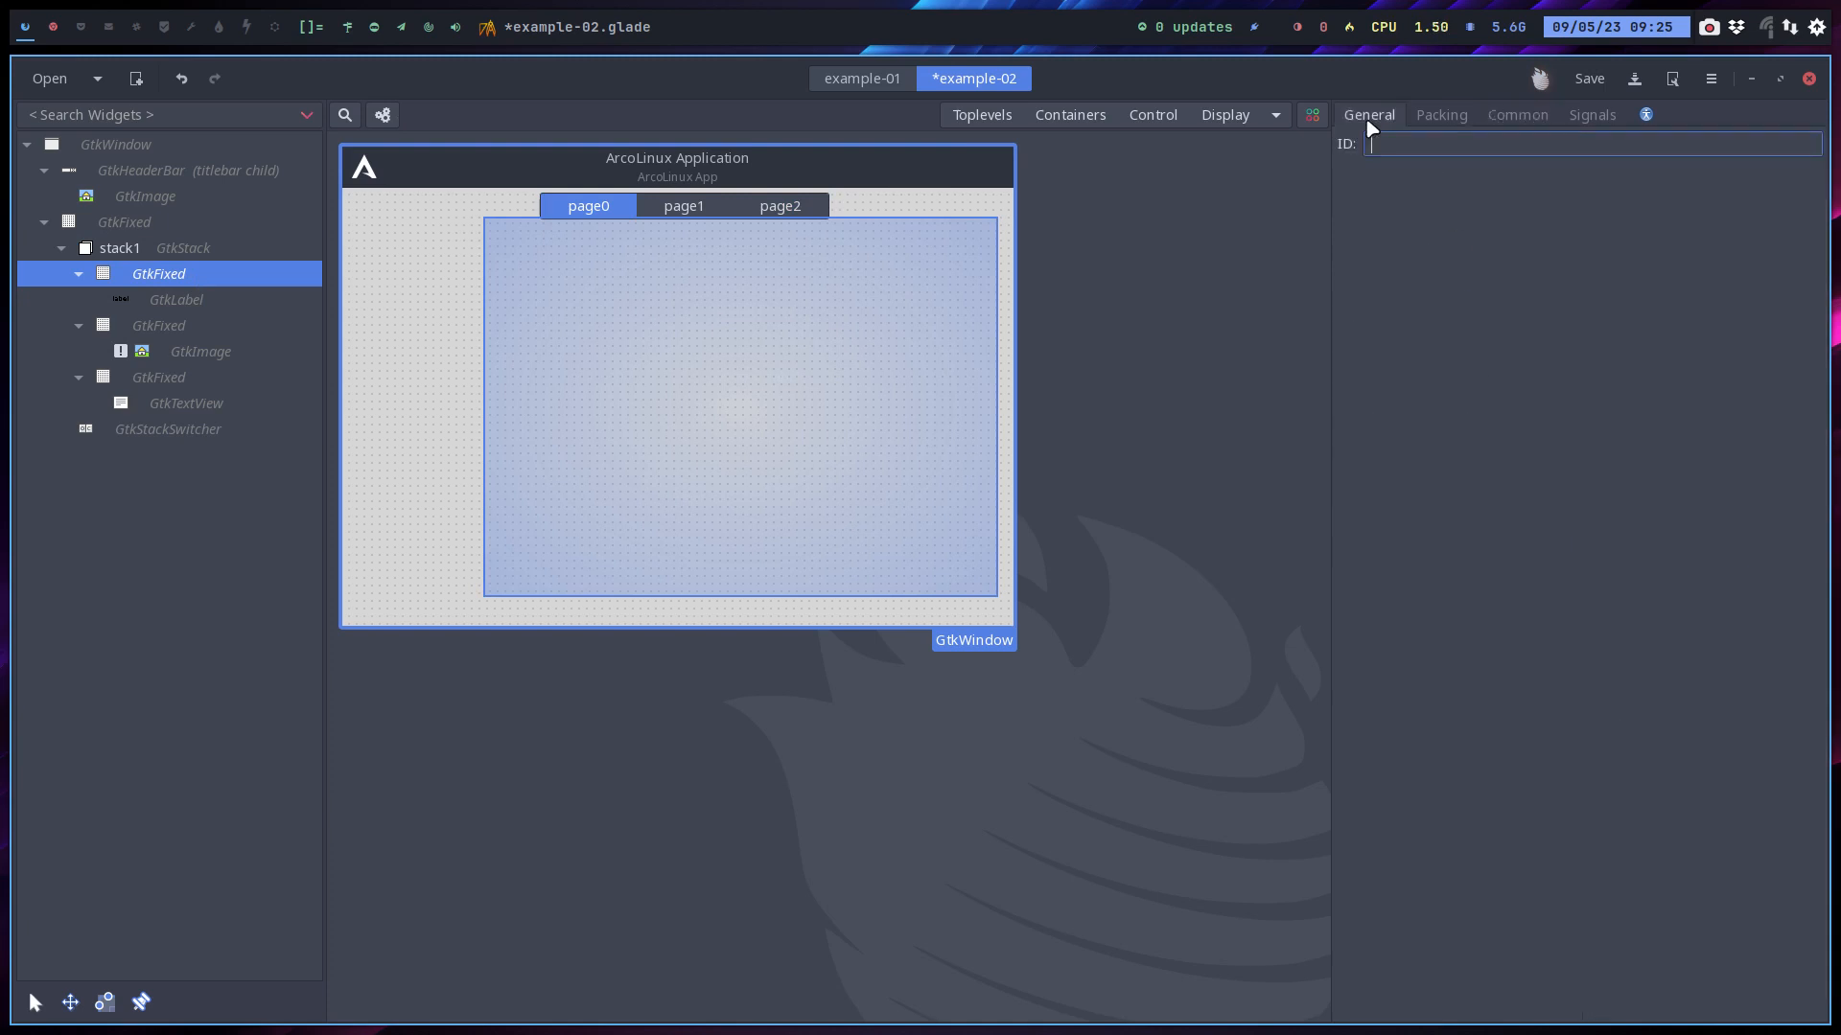
{"action": "left_click", "coordinate": [1433, 115]}
{"action": "left_click", "coordinate": [1522, 152]}
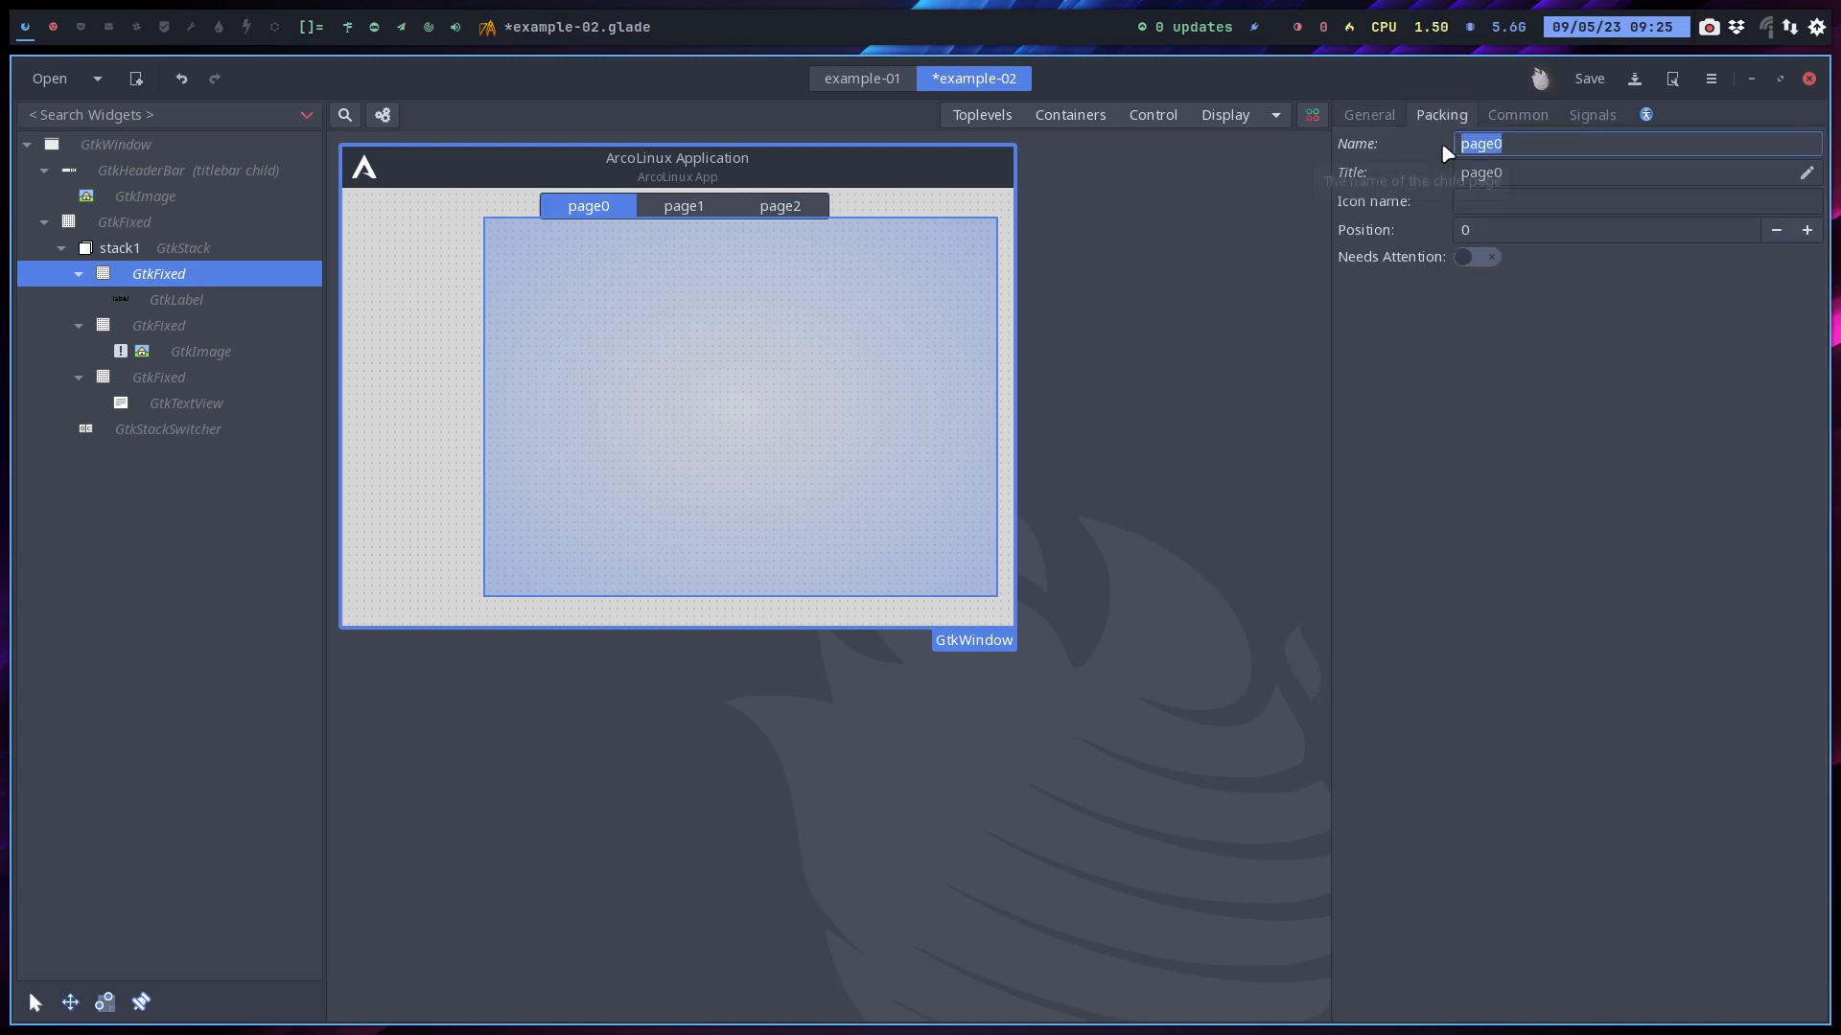
{"action": "type", "text": "Bulding"}
Set the title of stack1's first page to Building
{"action": "left_click_drag", "start_coordinate": [1502, 173], "coordinate": [1458, 175]}
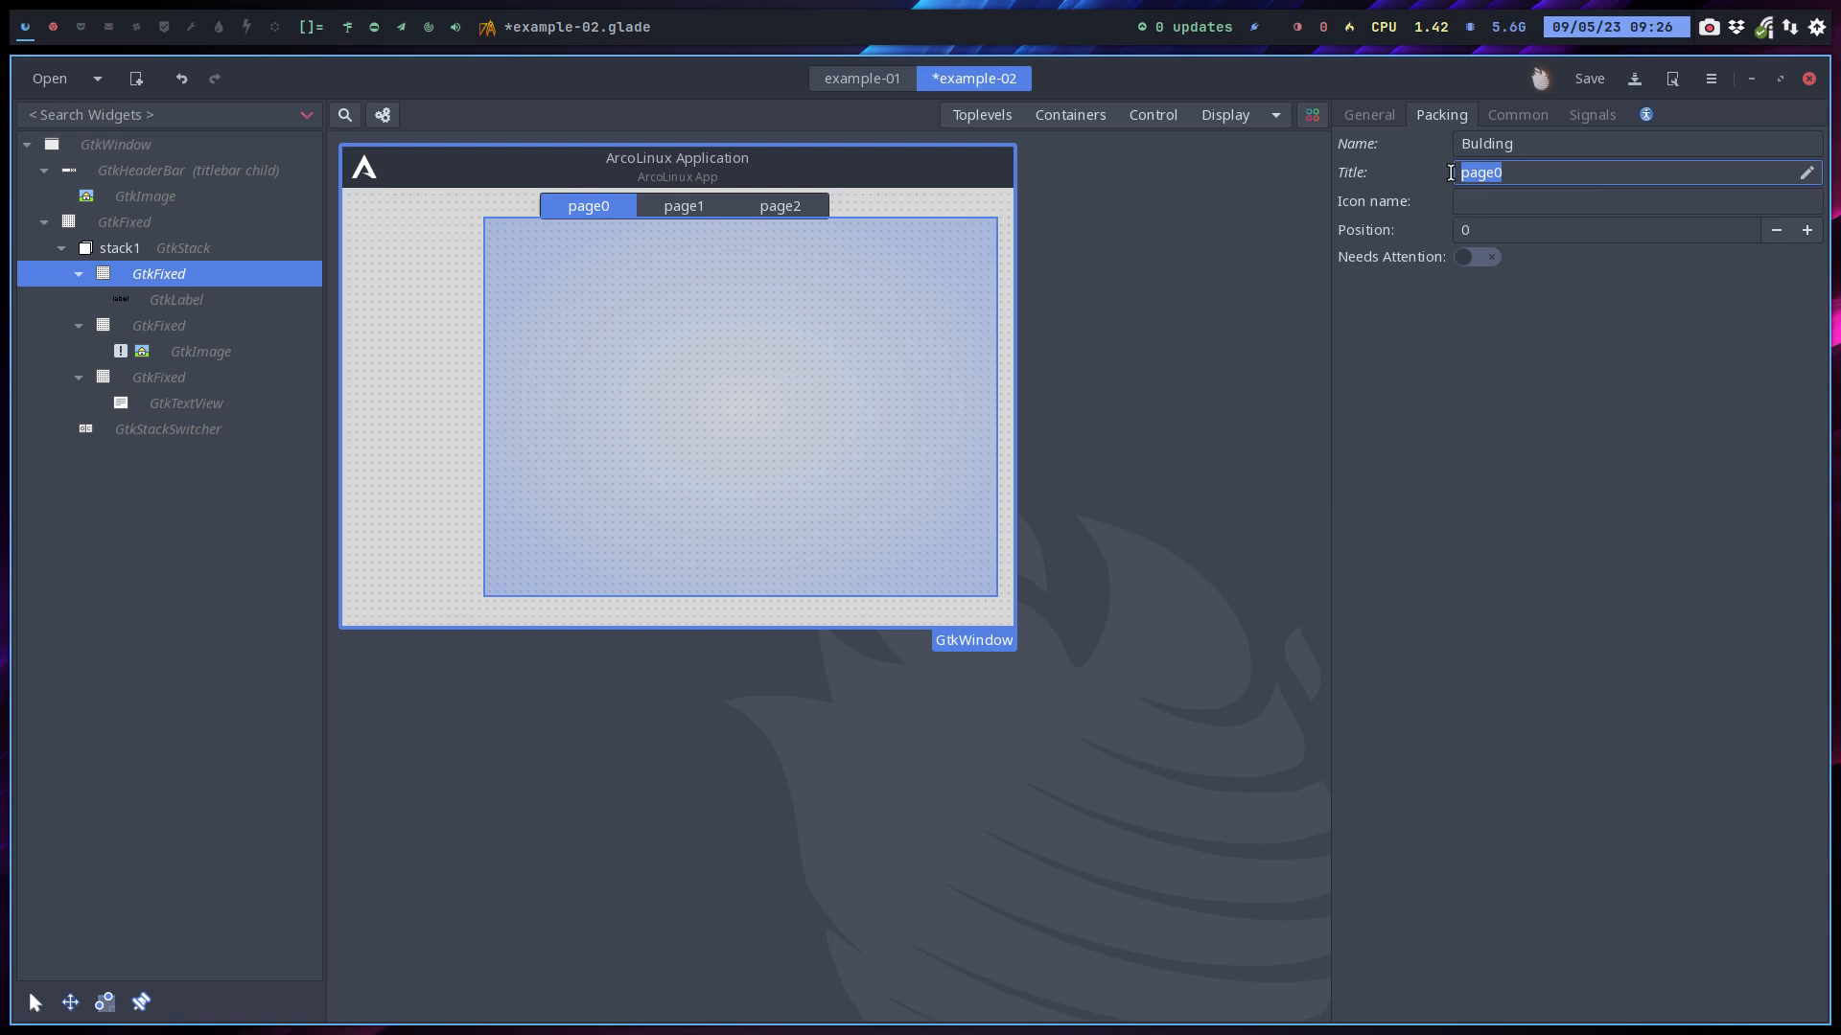
{"action": "type", "text": "Buidl"}
{"action": "key", "text": "BackSpace"}
{"action": "key", "text": "BackSpace"}
{"action": "type", "text": "lding"}
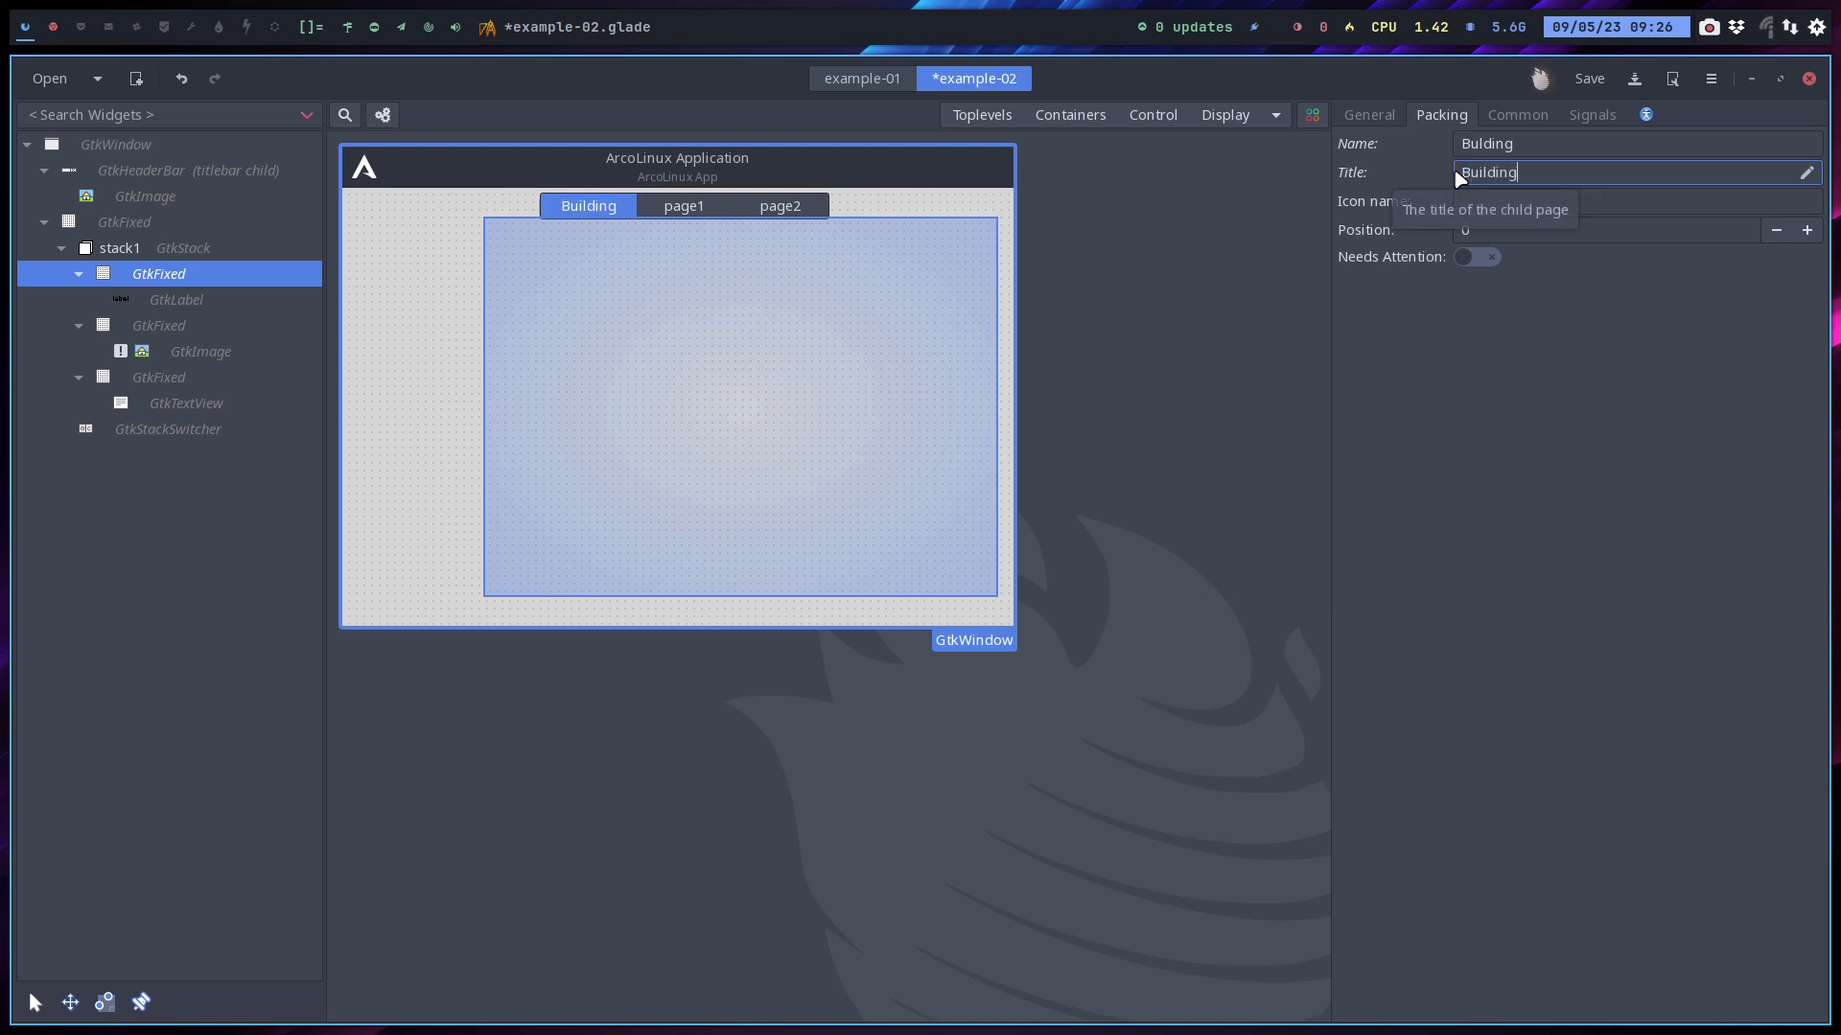
Set both the packing name and the title of stack1's second page to Installing
{"action": "left_click", "coordinate": [196, 328]}
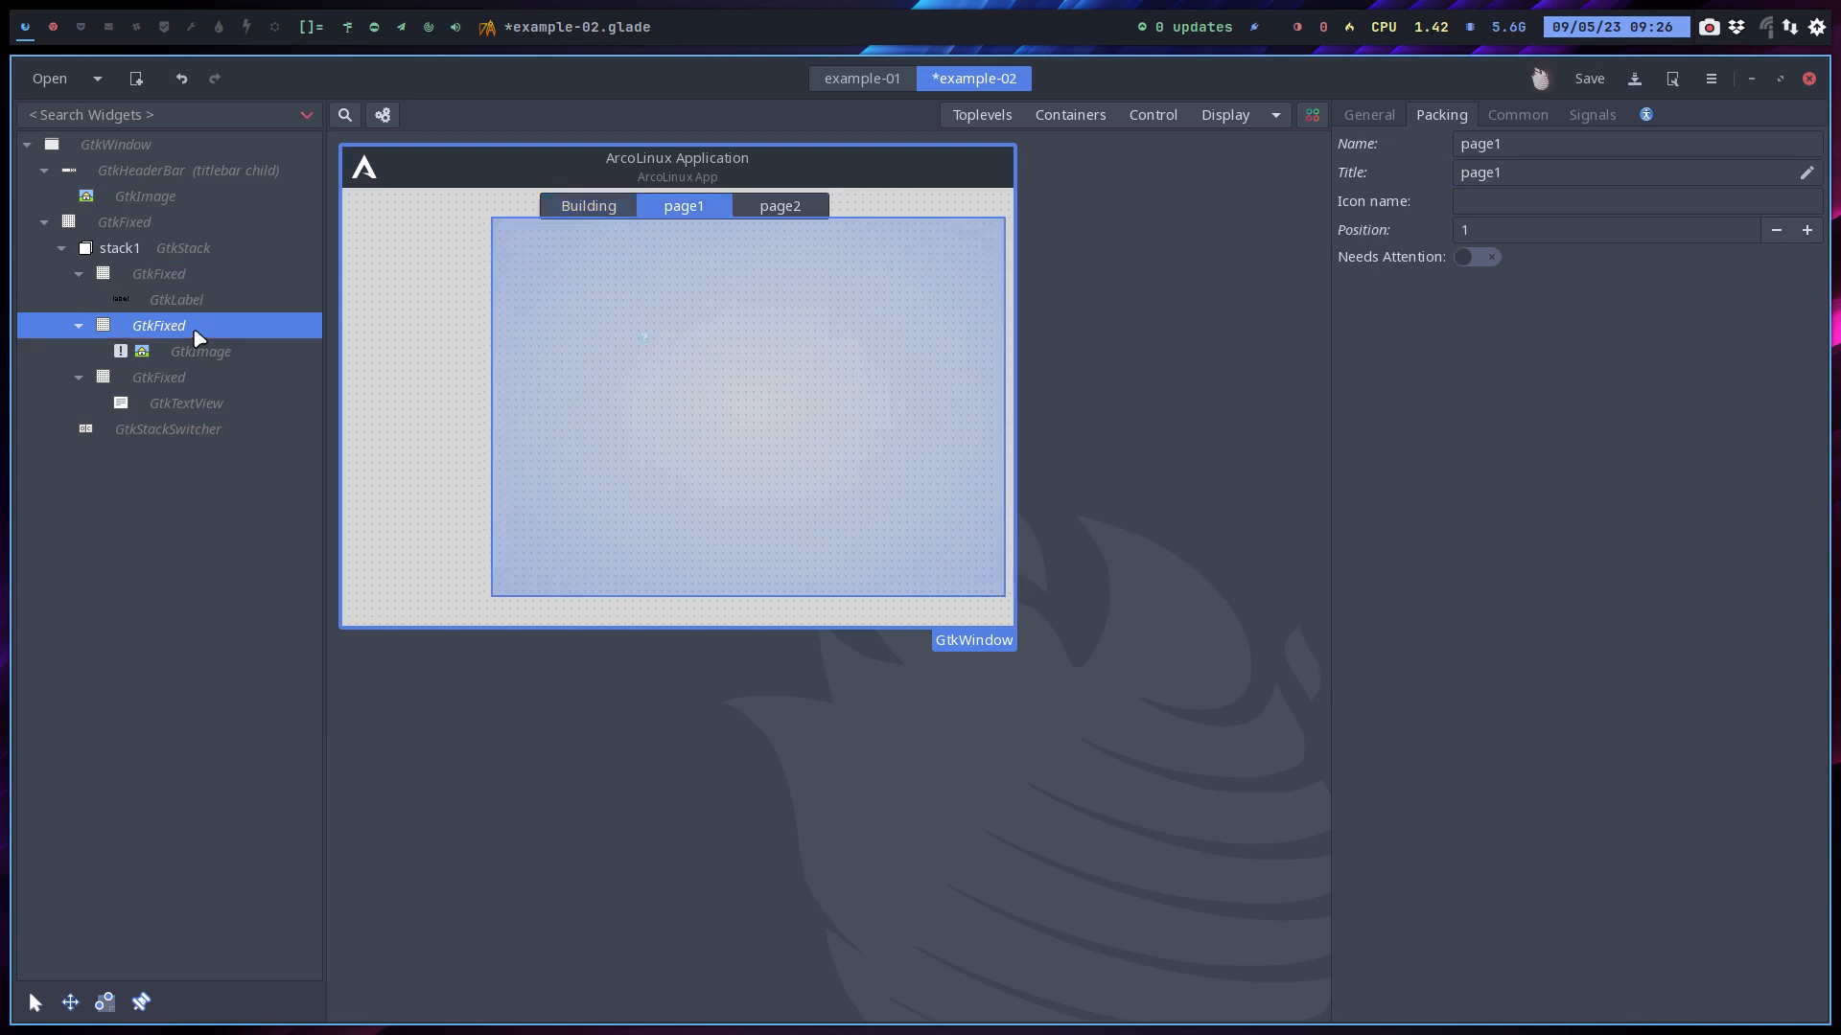
{"action": "double_click", "coordinate": [1500, 145]}
{"action": "key", "text": "BackSpace"}
{"action": "type", "text": "Installing"}
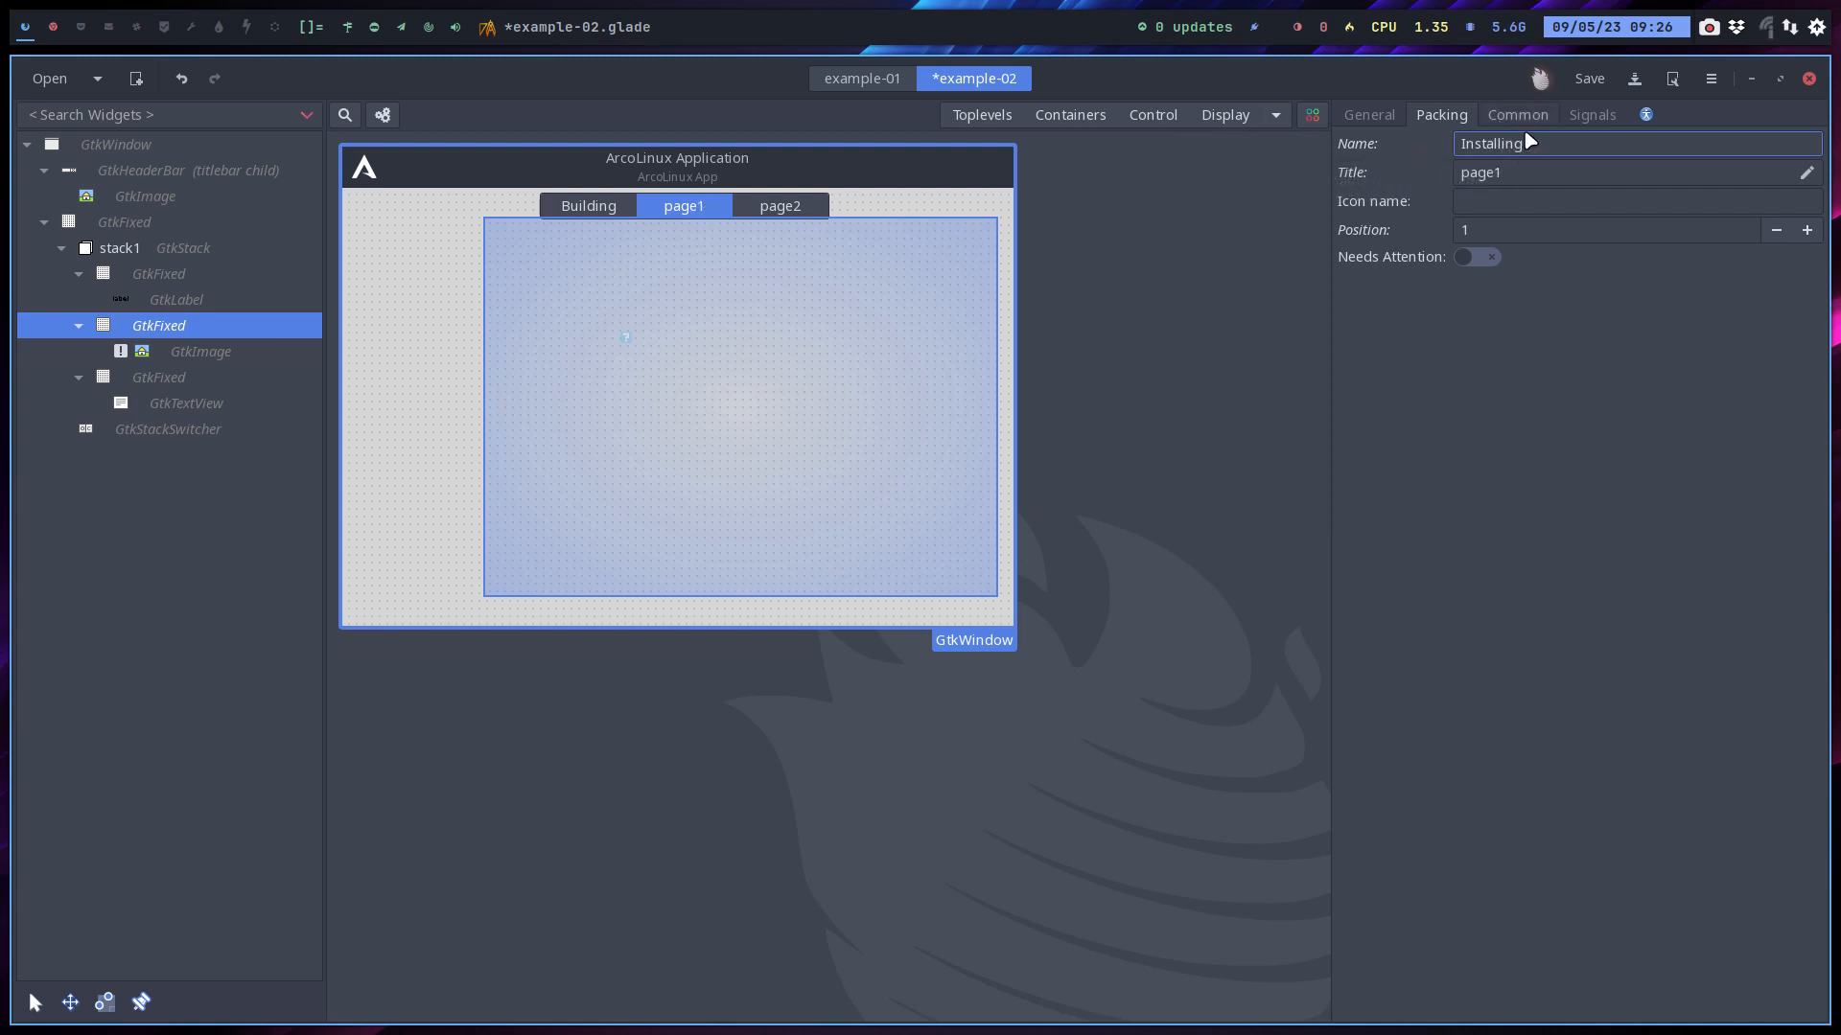
{"action": "key", "text": "Tab"}
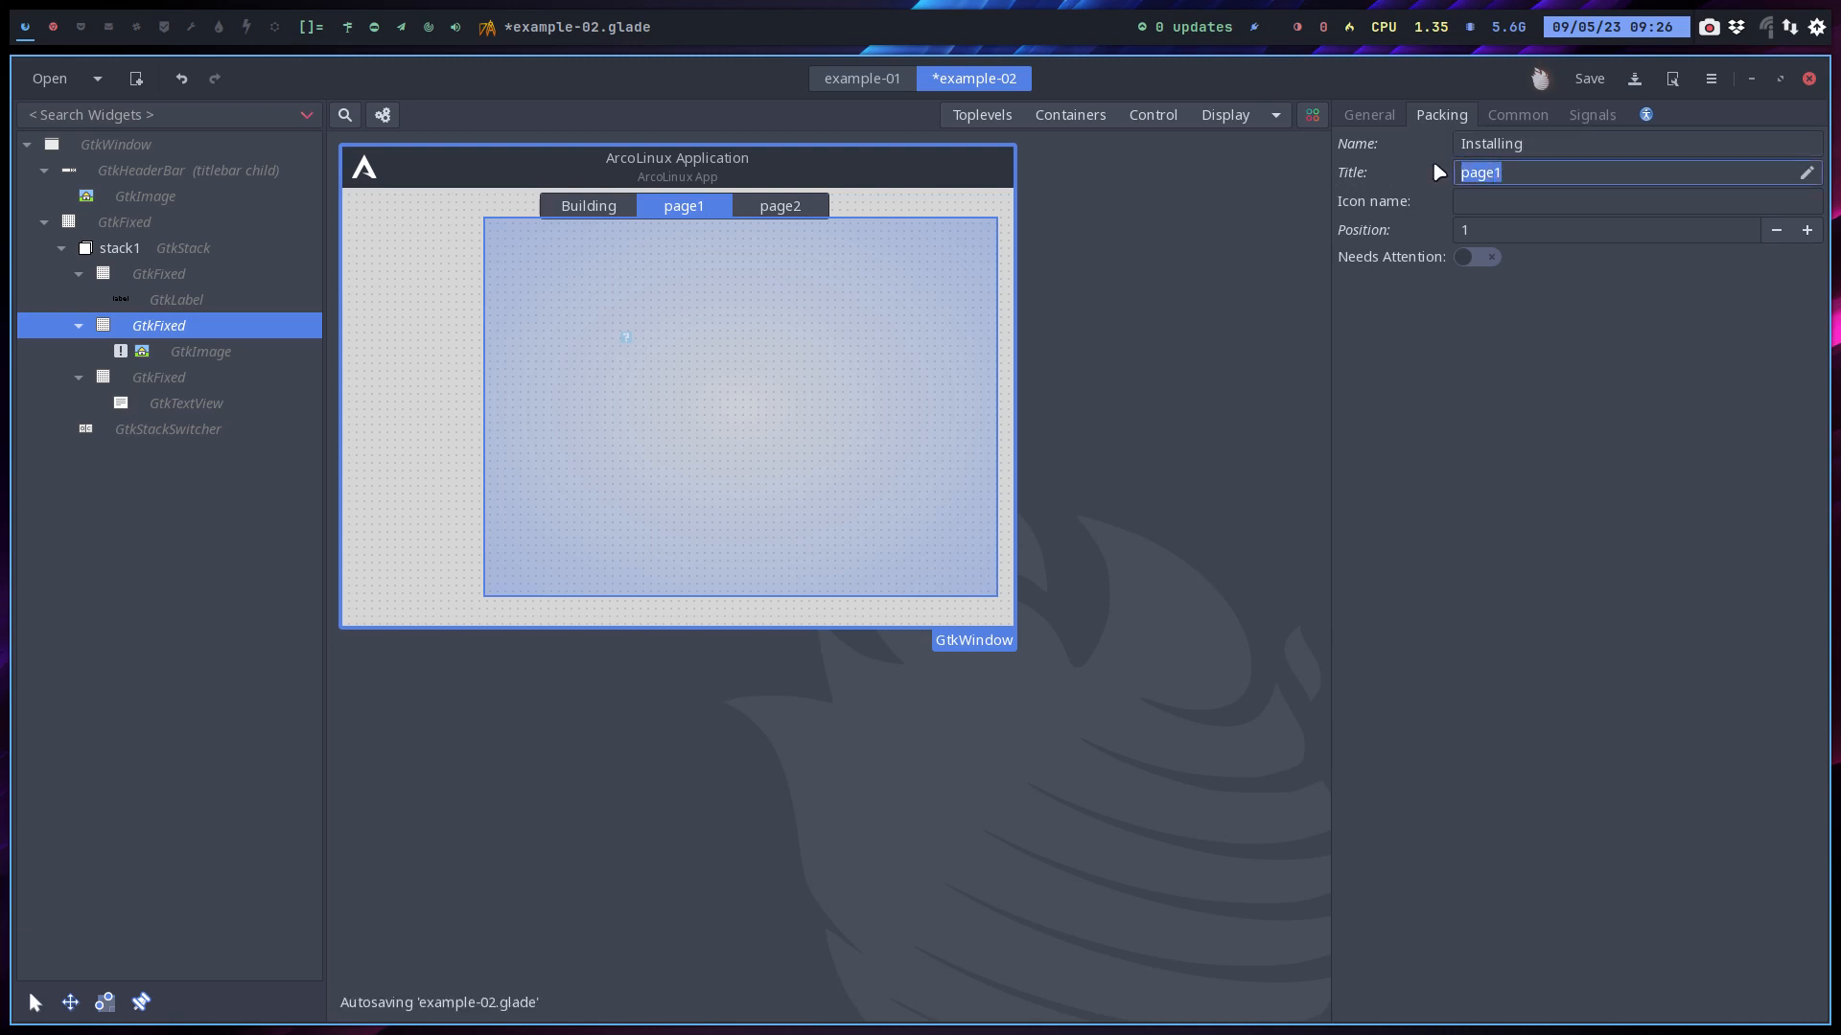
{"action": "type", "text": "insta"}
{"action": "key", "text": "BackSpace"}
{"action": "key", "text": "BackSpace"}
{"action": "key", "text": "BackSpace"}
{"action": "key", "text": "BackSpace"}
{"action": "key", "text": "BackSpace"}
{"action": "type", "text": "Installing"}
Change the second page's packing name to lowercase installing
{"action": "left_click", "coordinate": [1467, 145]}
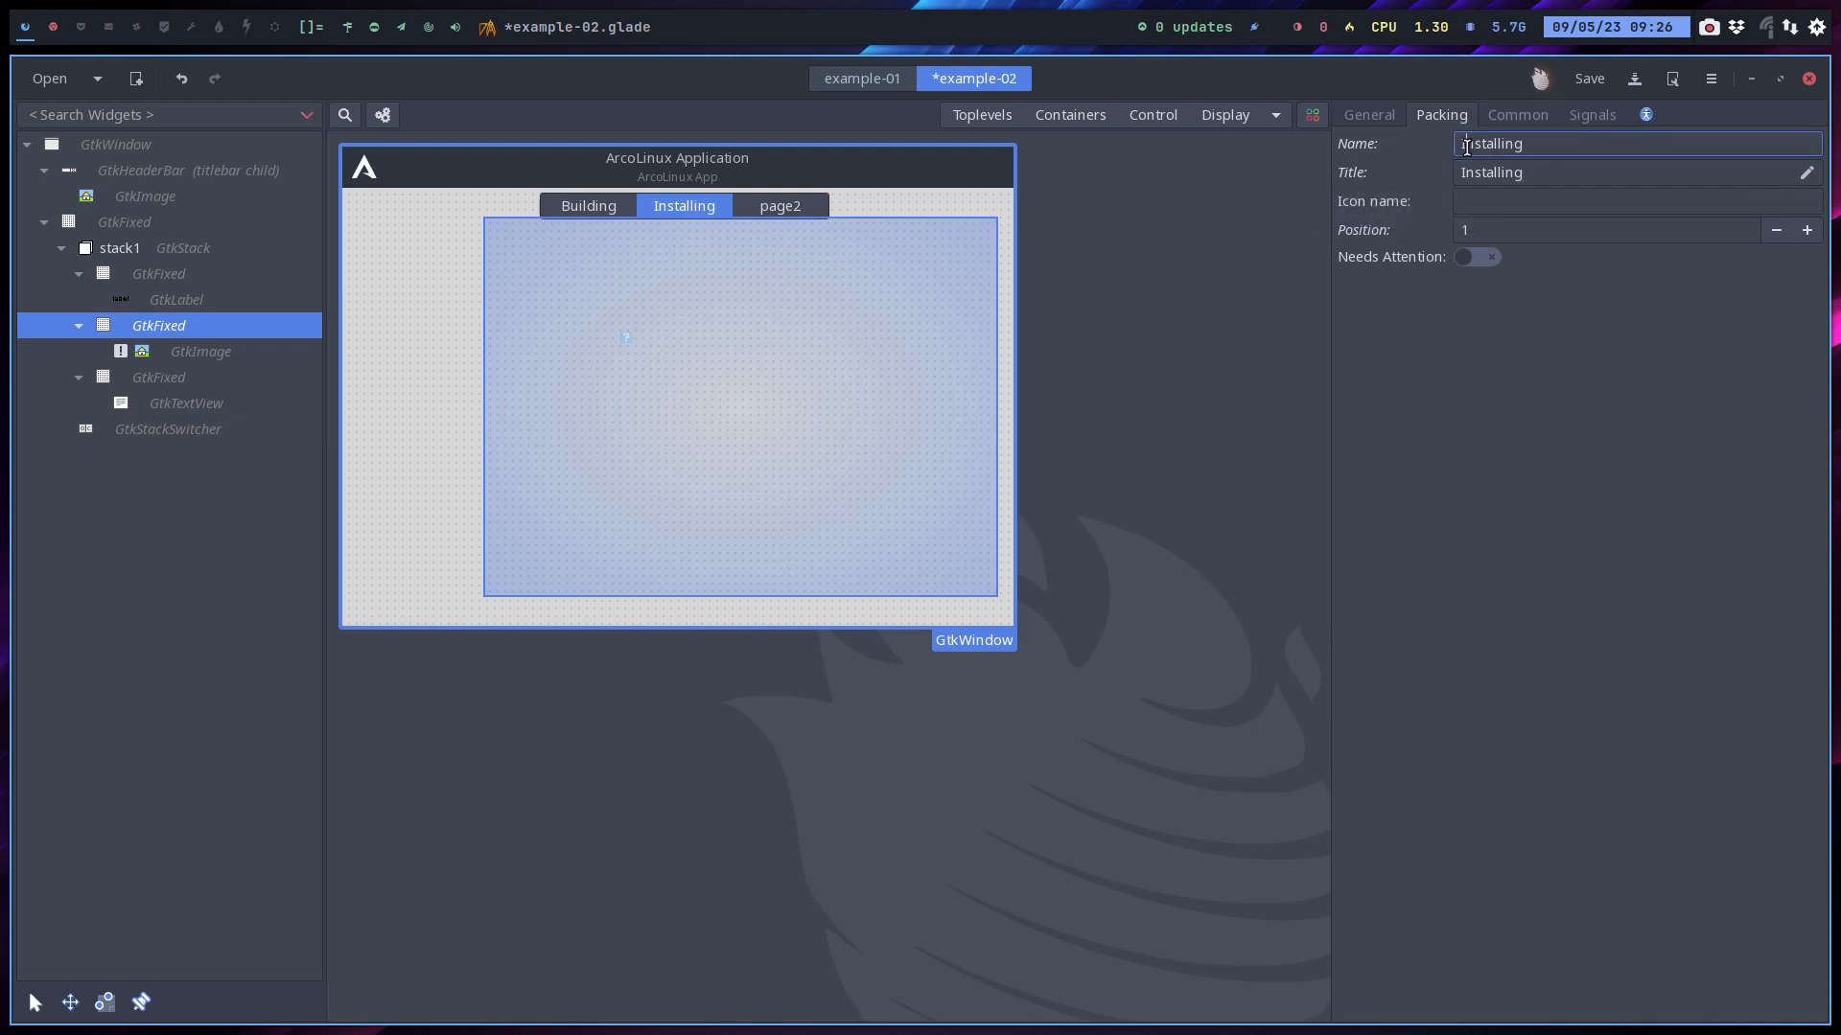
{"action": "key", "text": "BackSpace"}
{"action": "type", "text": "i"}
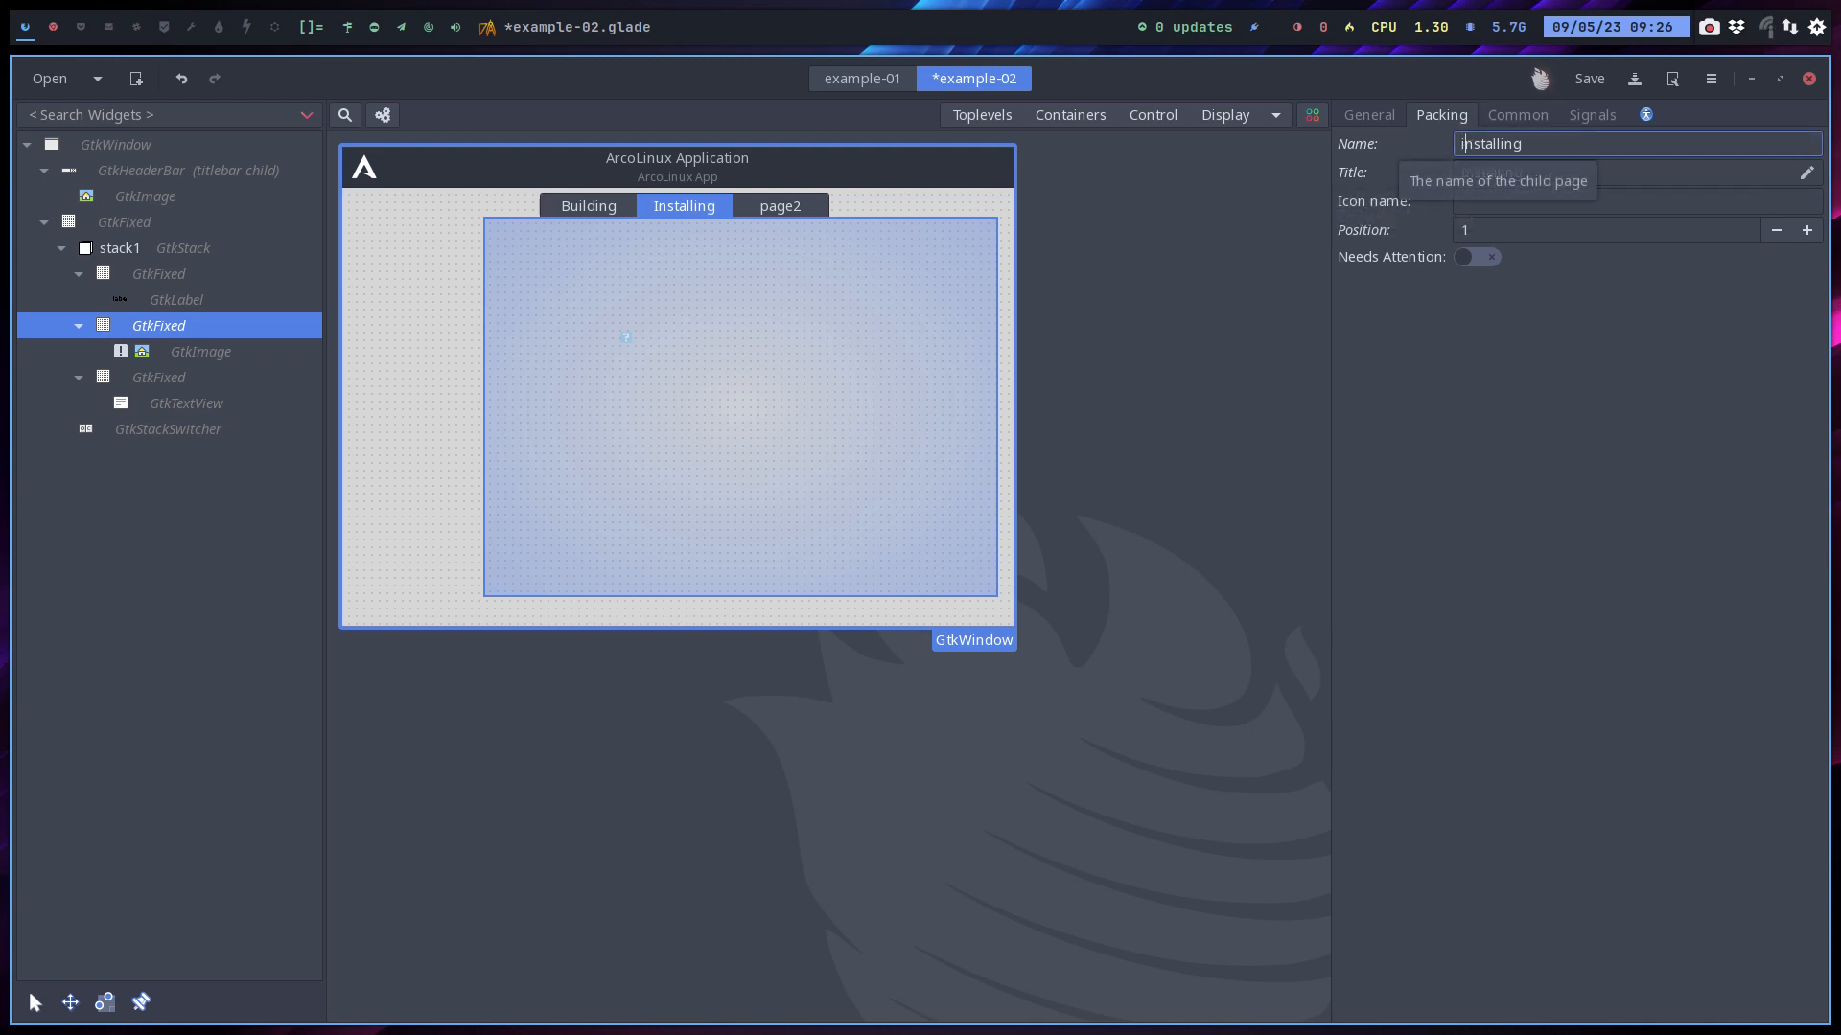
Set both the packing name and the title of stack1's third page to Scripting
{"action": "left_click", "coordinate": [798, 208]}
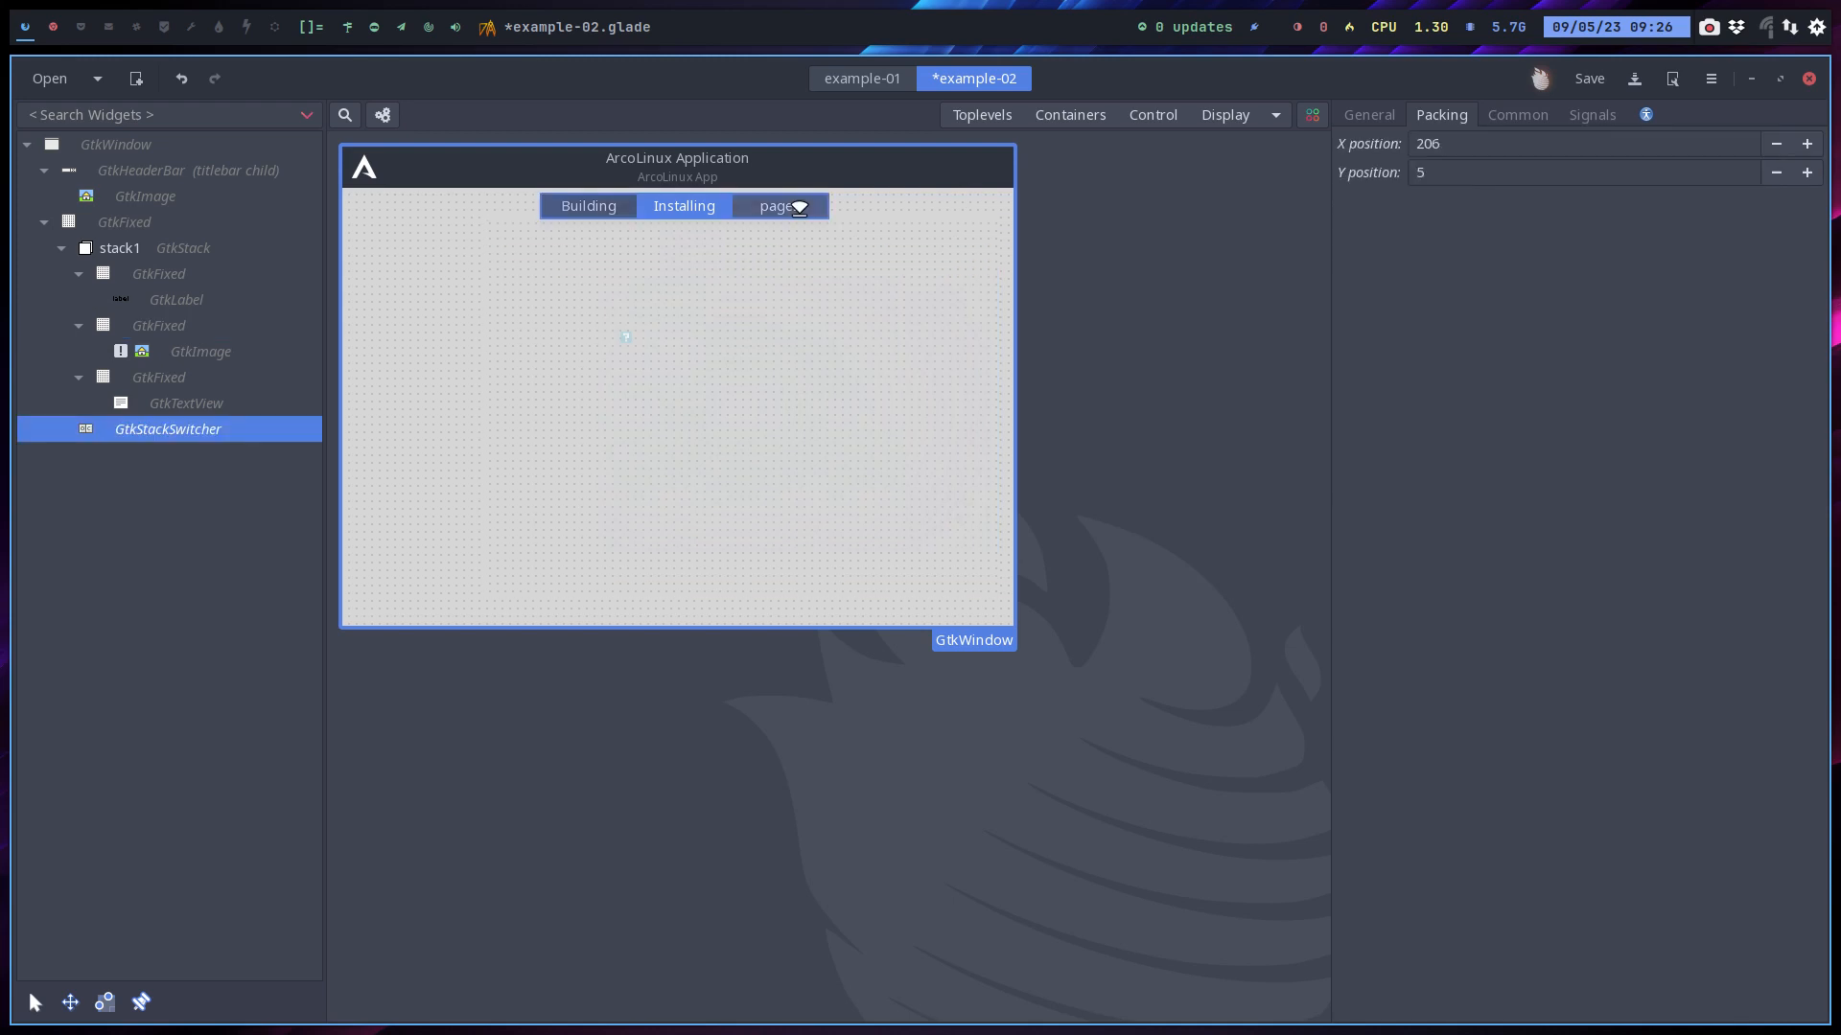
{"action": "left_click", "coordinate": [178, 377]}
{"action": "double_click", "coordinate": [1541, 150]}
{"action": "type", "text": "Scripting"}
{"action": "key", "text": "Tab"}
{"action": "type", "text": "Scripting"}
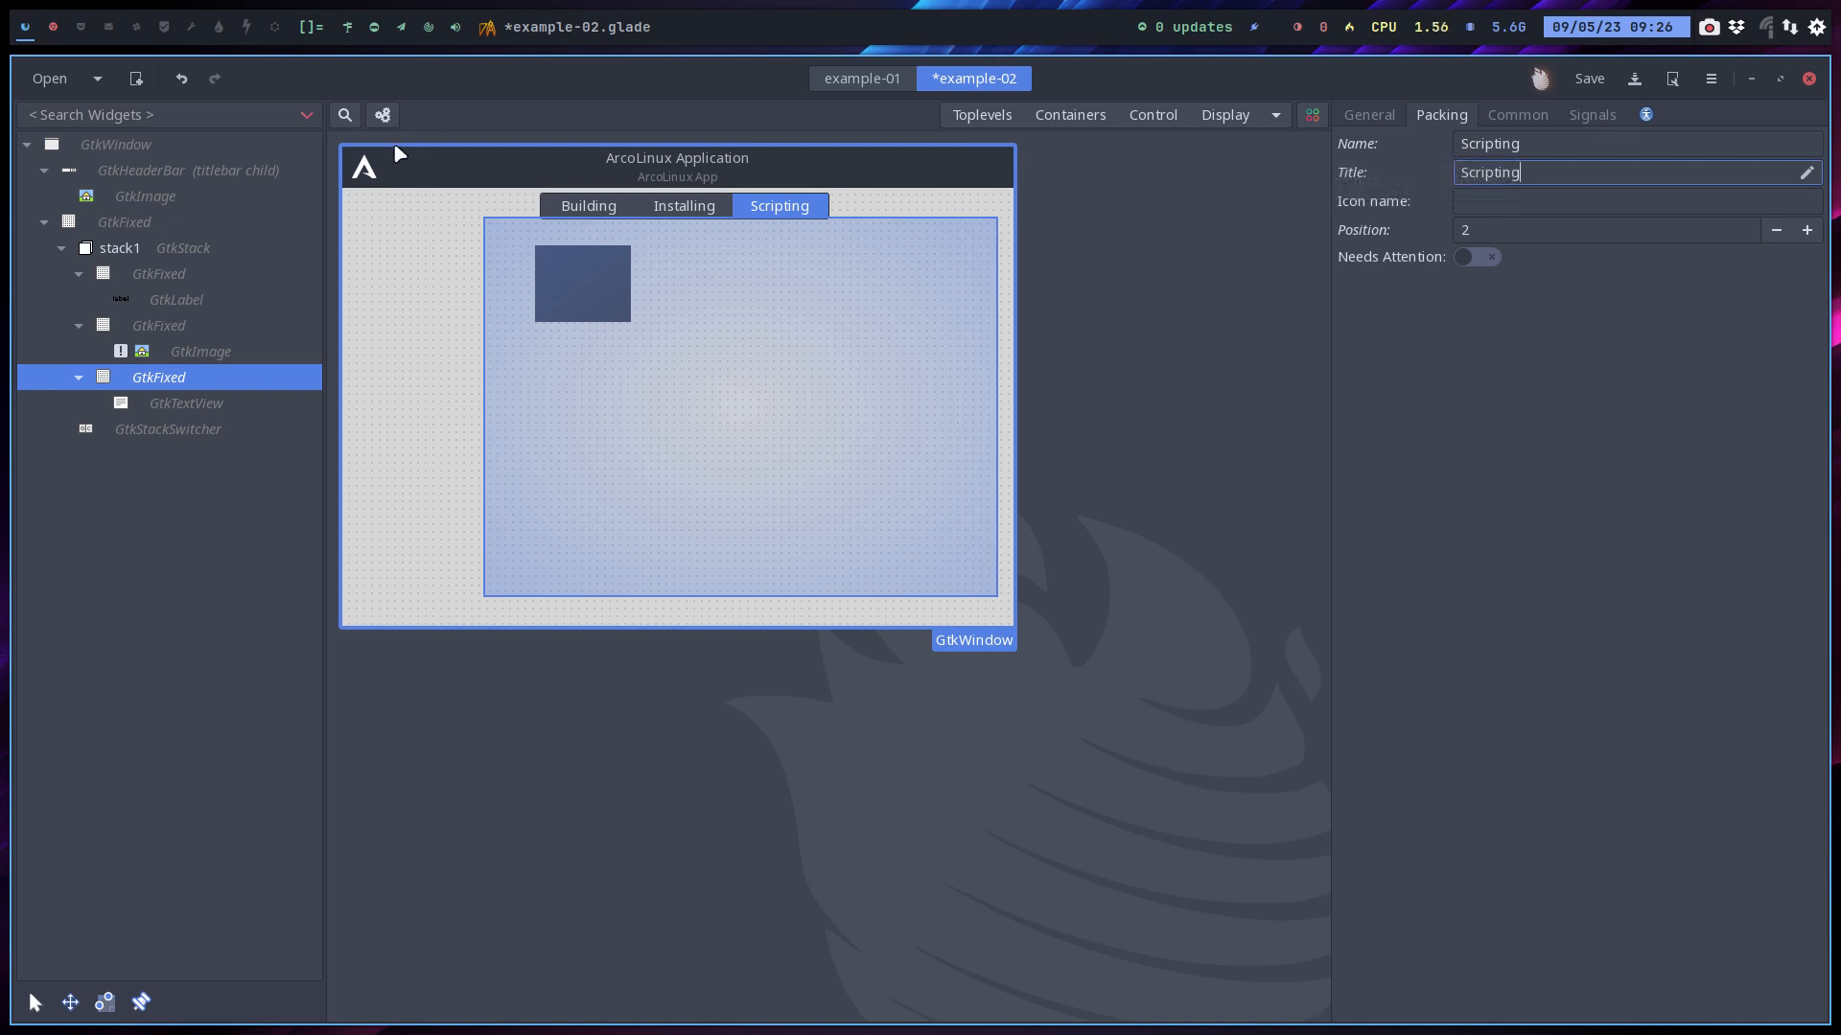
Save the example-02 project, test the Building, Installing and Scripting pages in a window preview, and close the preview
{"action": "key", "text": "ctrl+s"}
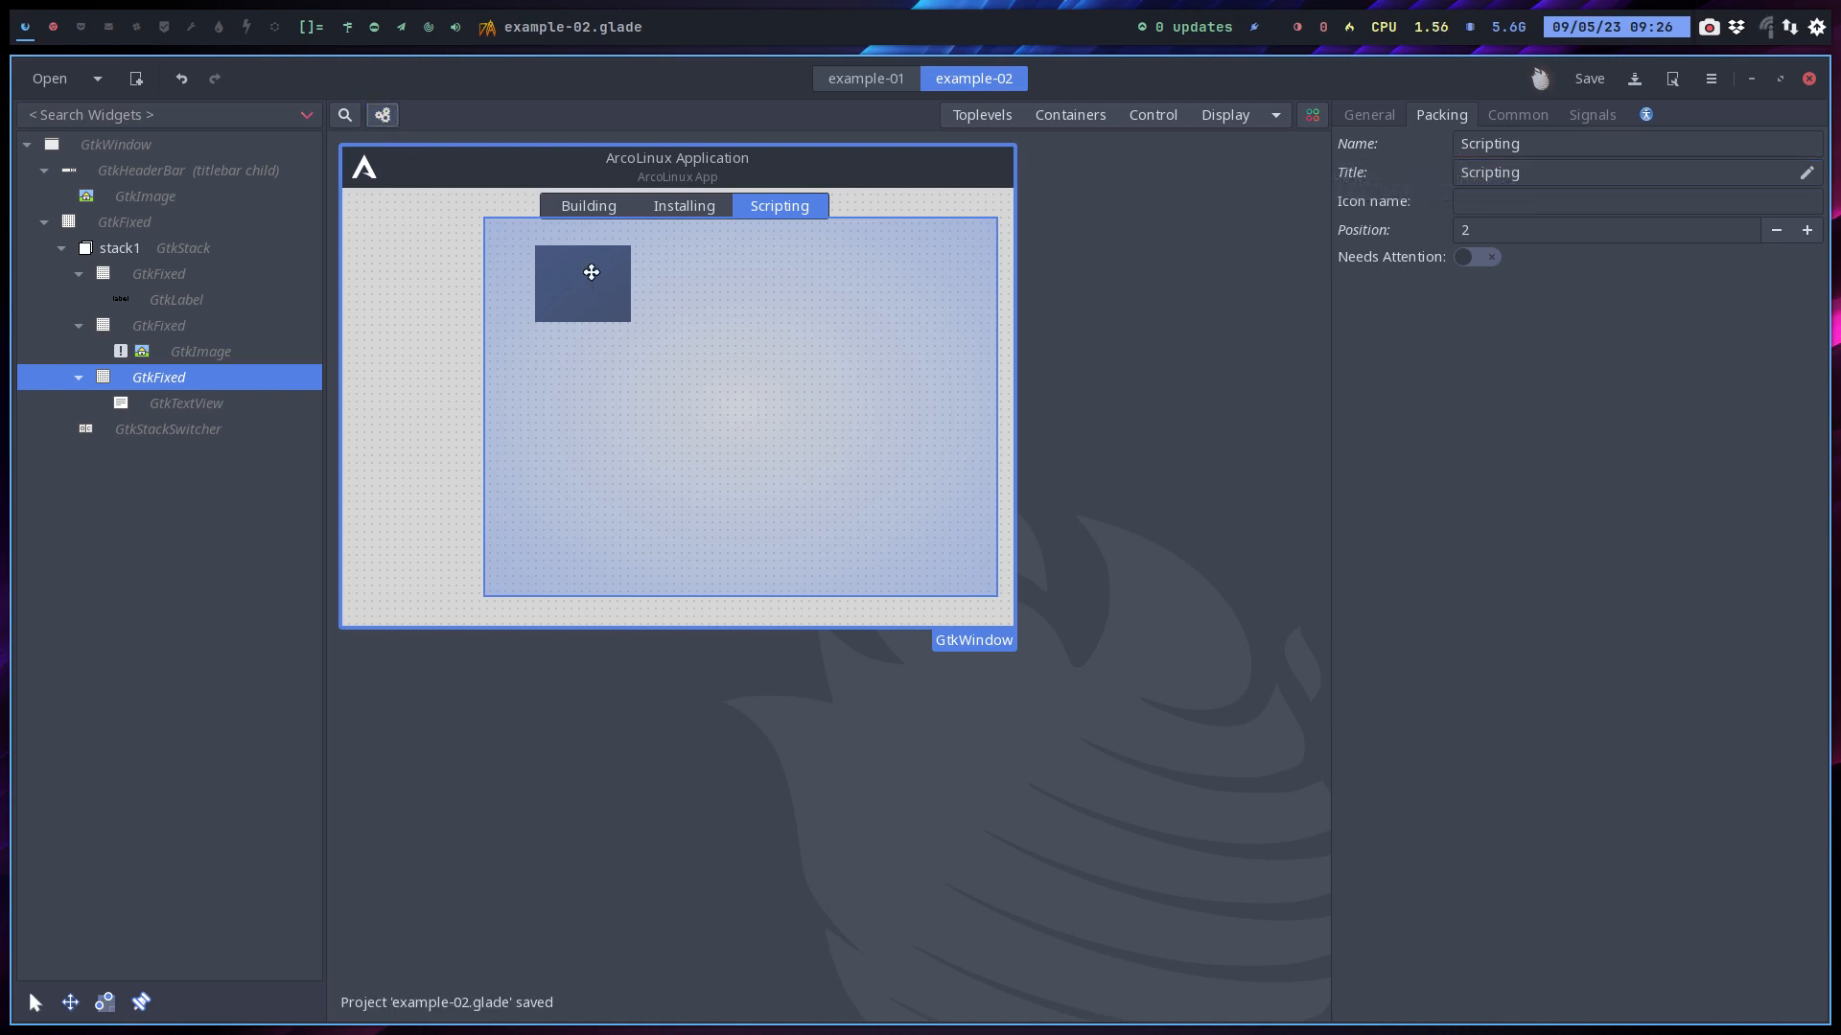
{"action": "key", "text": "ctrl+p"}
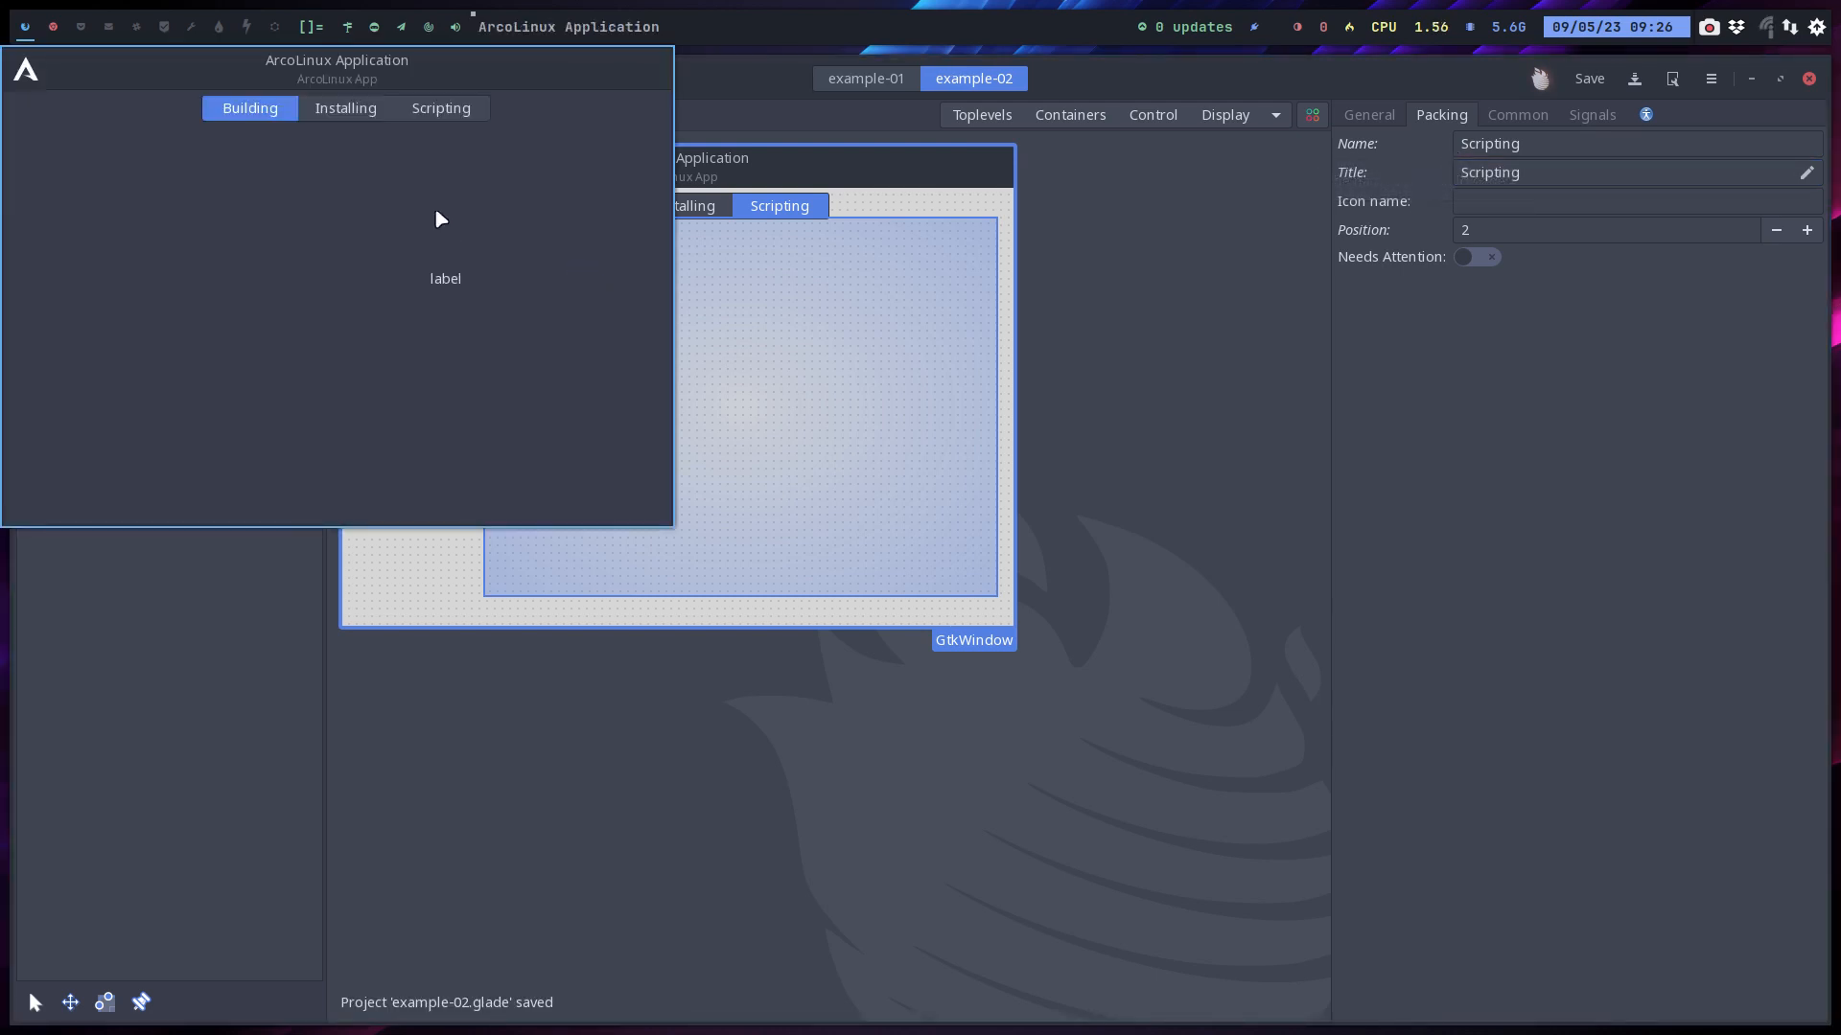
{"action": "left_click", "coordinate": [370, 109]}
{"action": "left_click", "coordinate": [447, 113]}
{"action": "left_click", "coordinate": [353, 111]}
{"action": "left_click", "coordinate": [283, 111]}
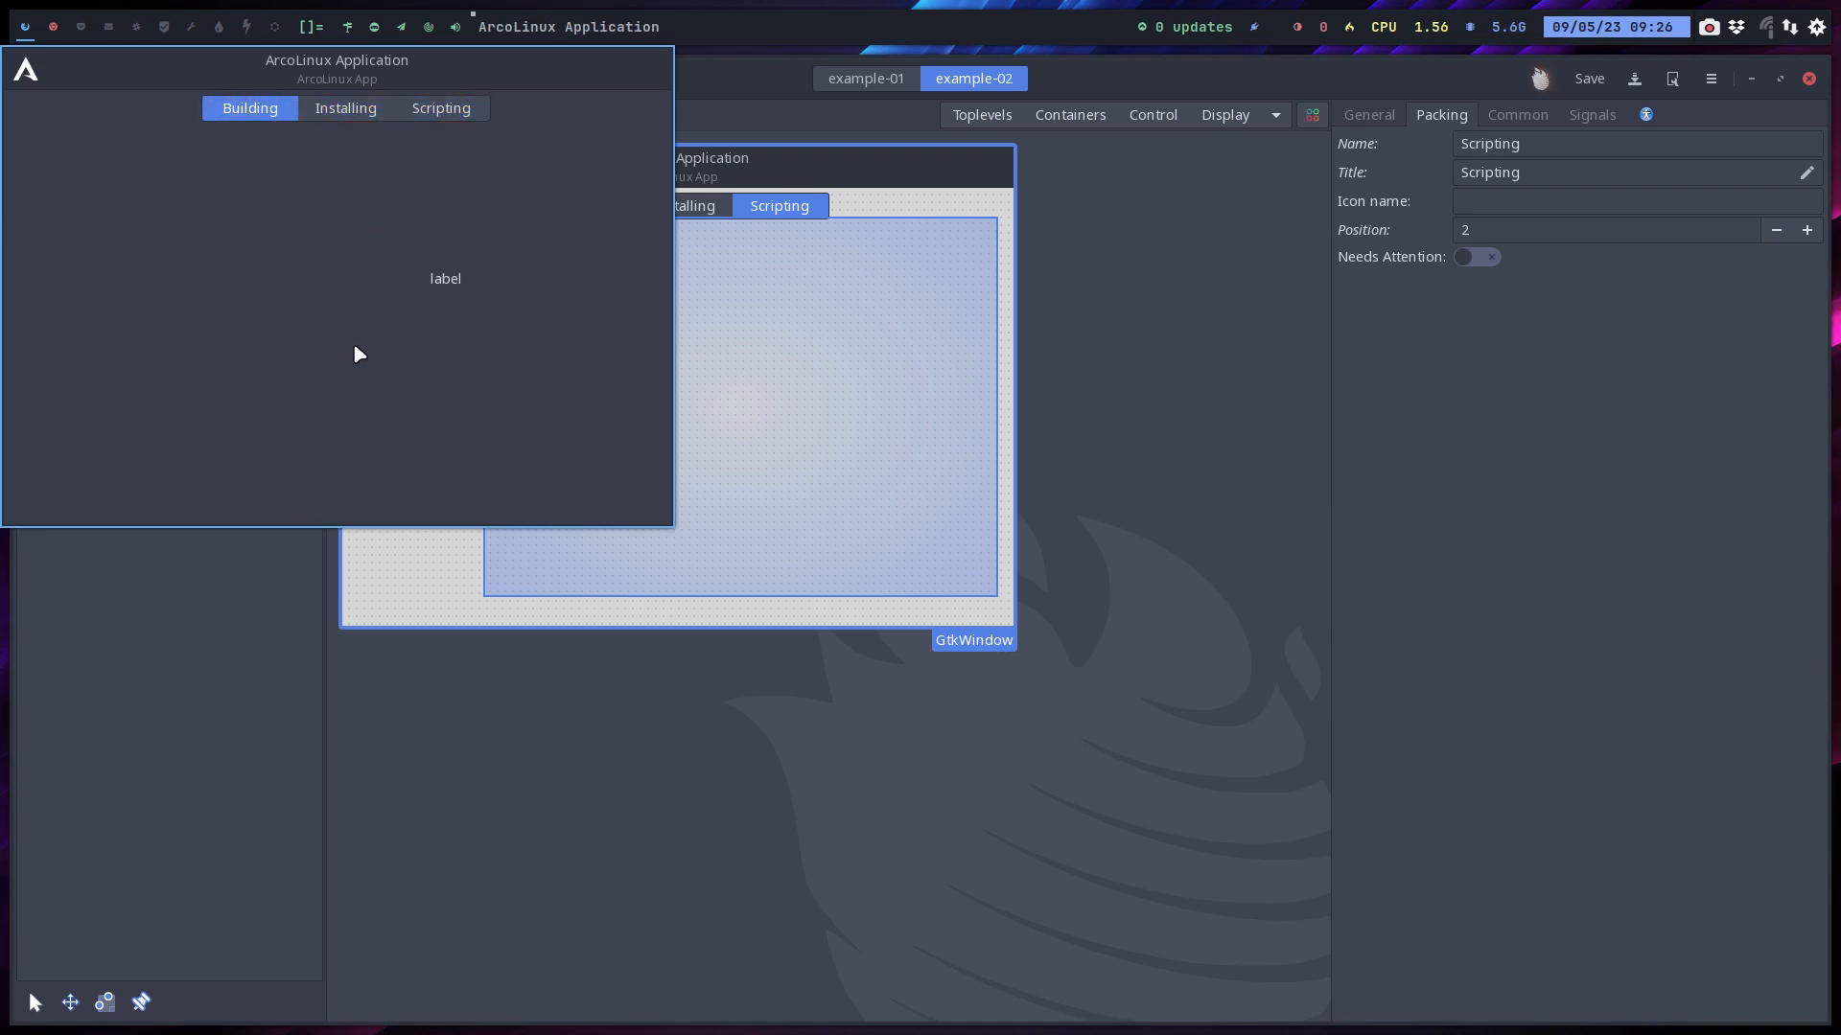
{"action": "key", "text": "super+q"}
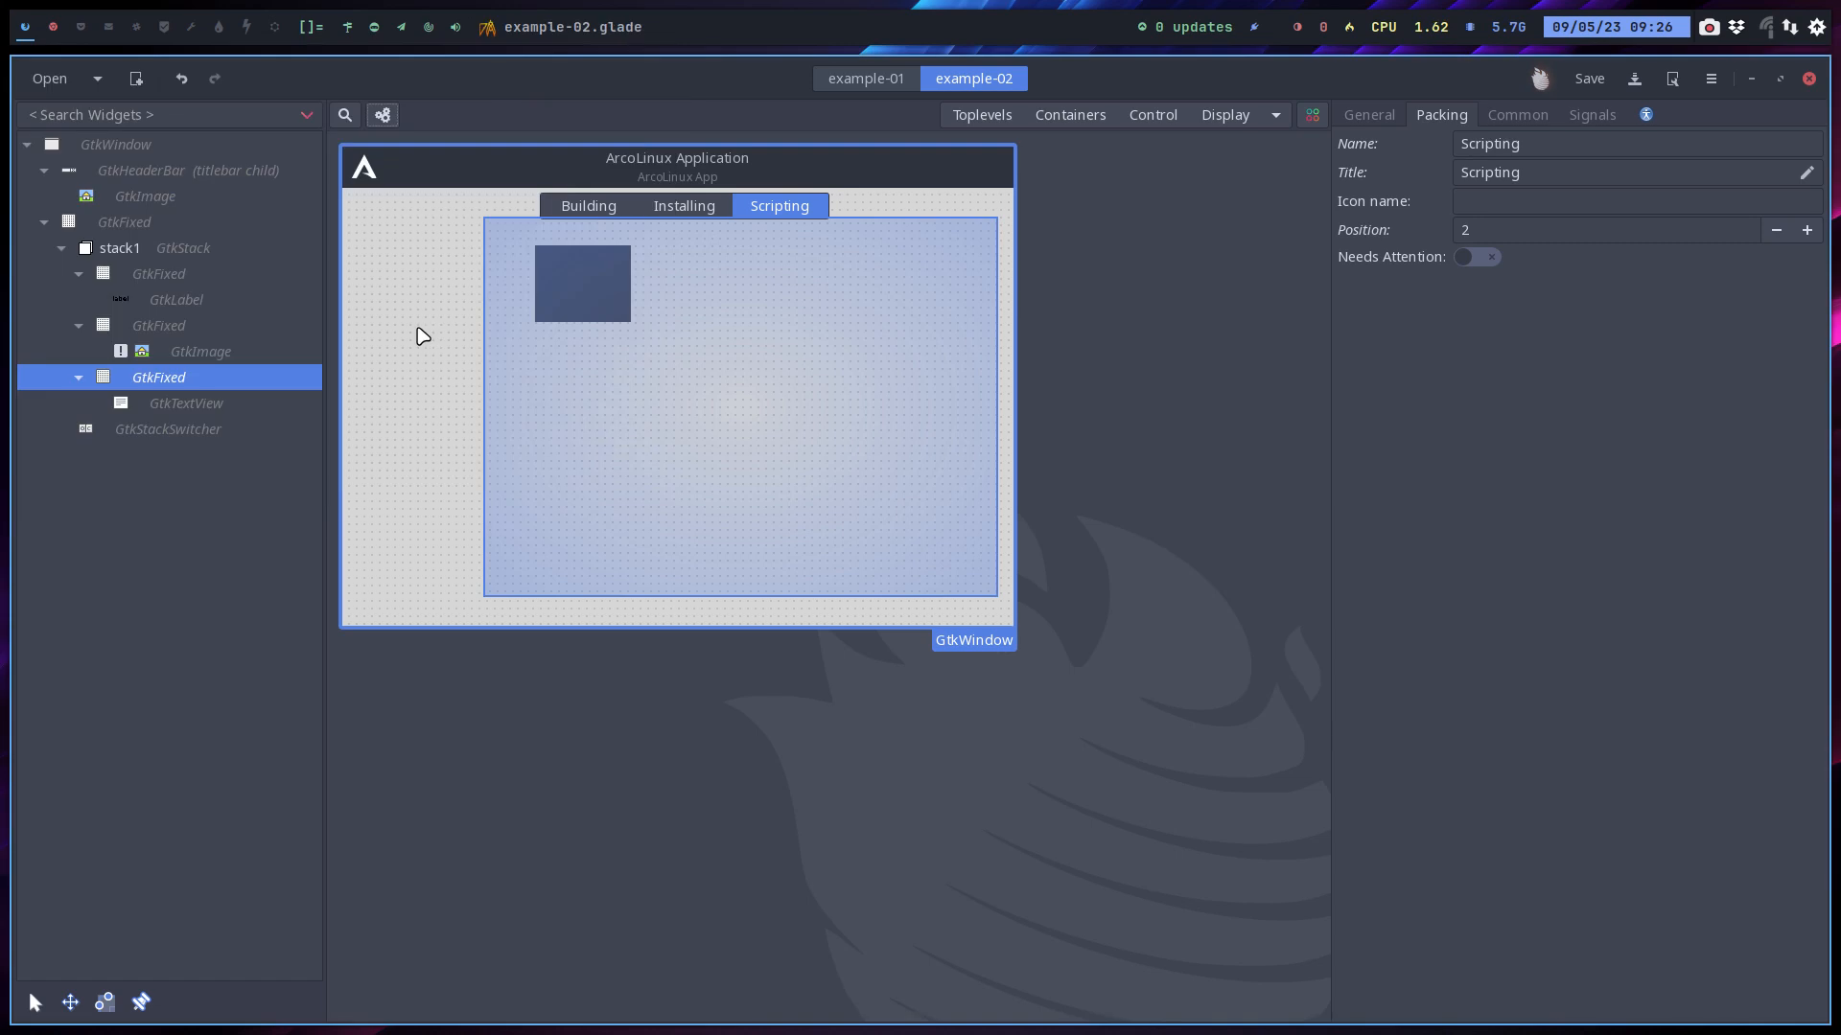